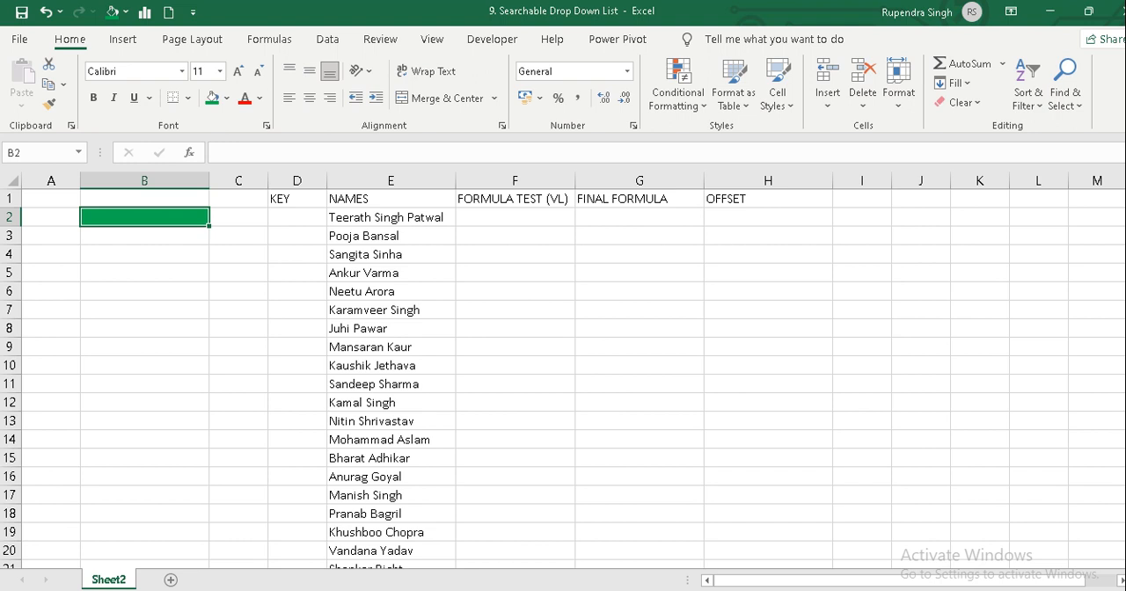
pyautogui.click(1112, 589)
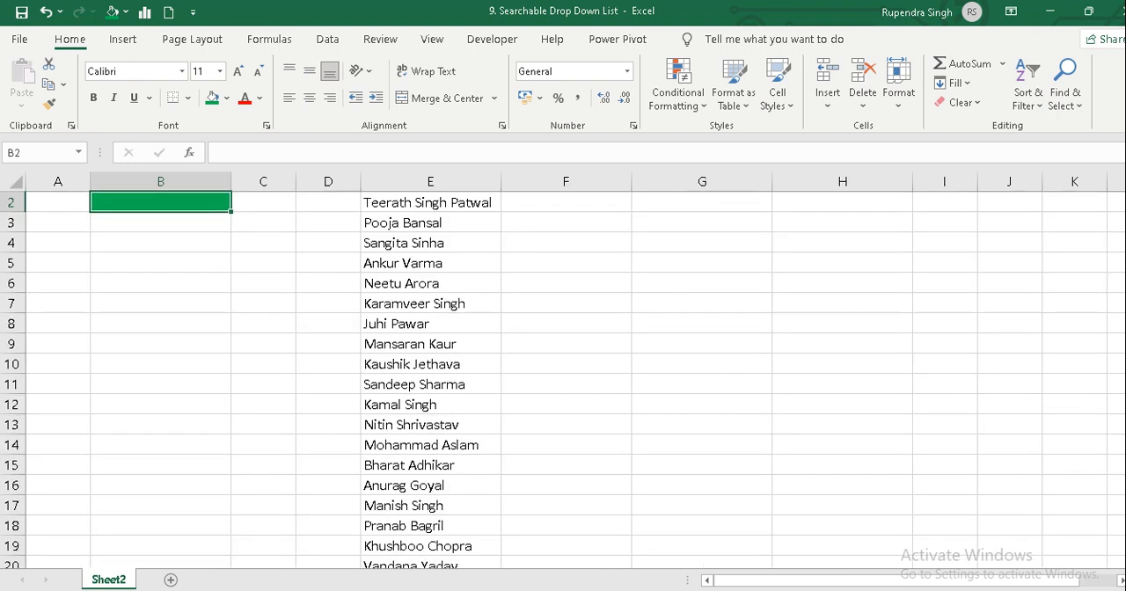
pyautogui.click(707, 324)
pyautogui.hotkey('ctrl', 'Up')
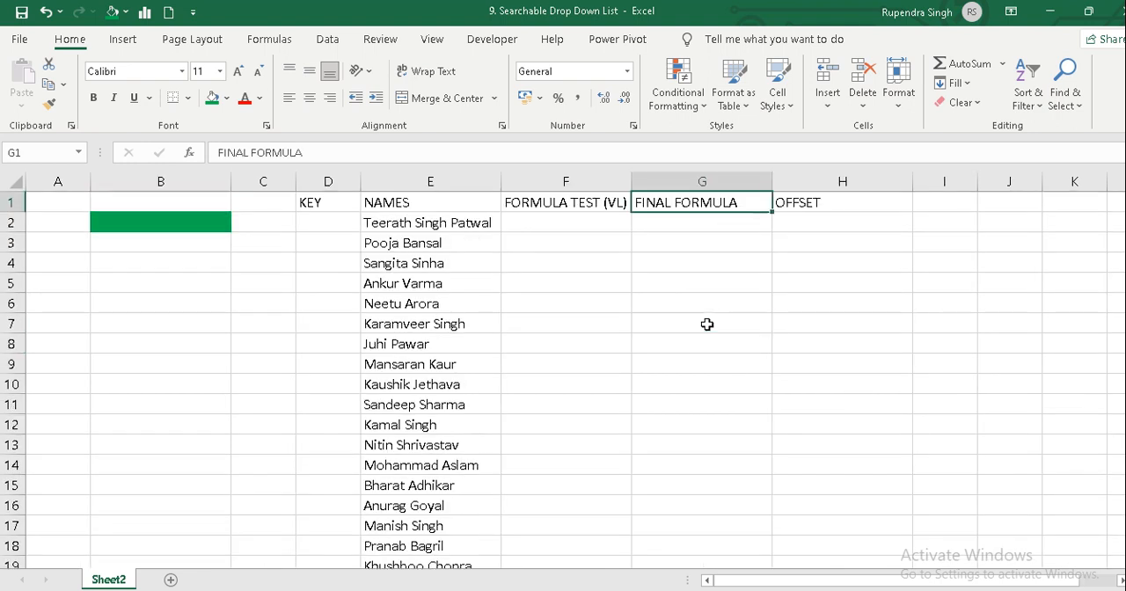
pyautogui.press('Left')
pyautogui.press('Left')
pyautogui.press('Left')
pyautogui.press('Left')
pyautogui.press('Left')
pyautogui.press('Left')
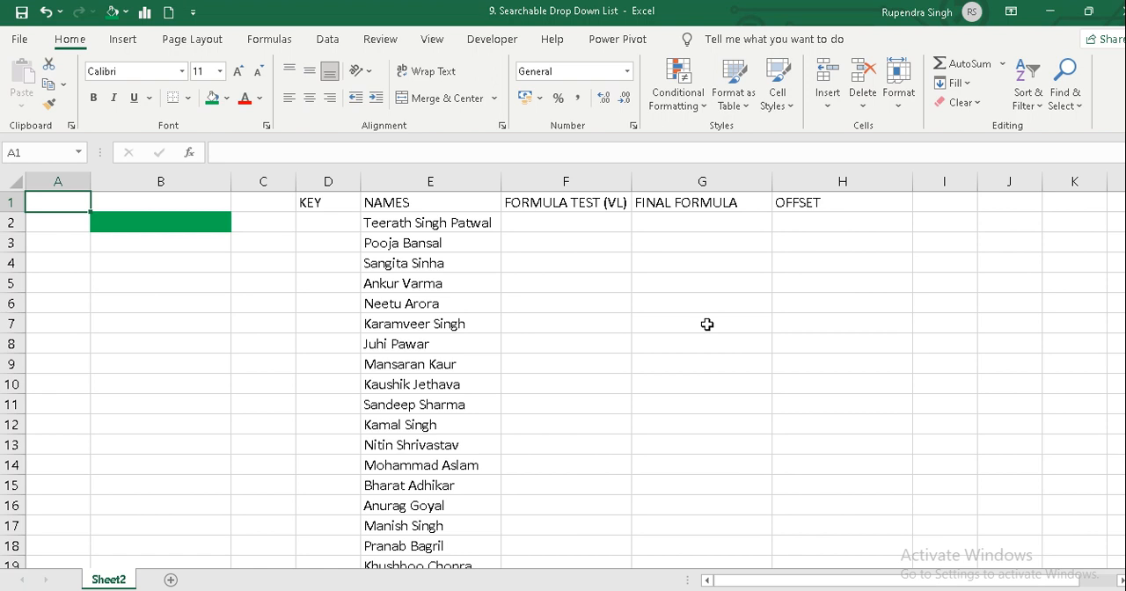
pyautogui.press('Right')
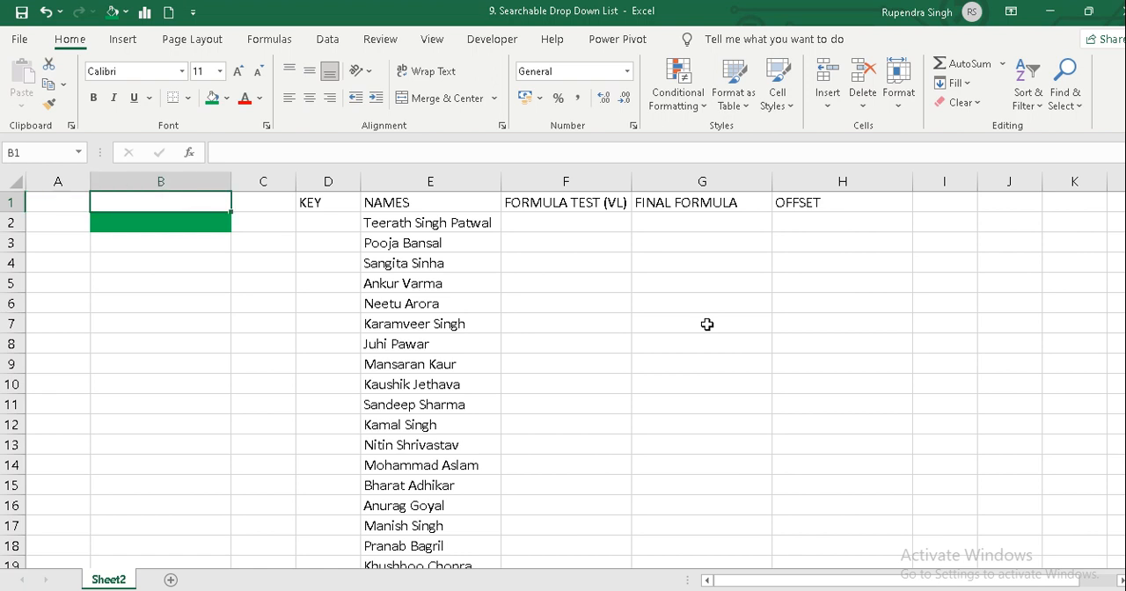
pyautogui.press('Down')
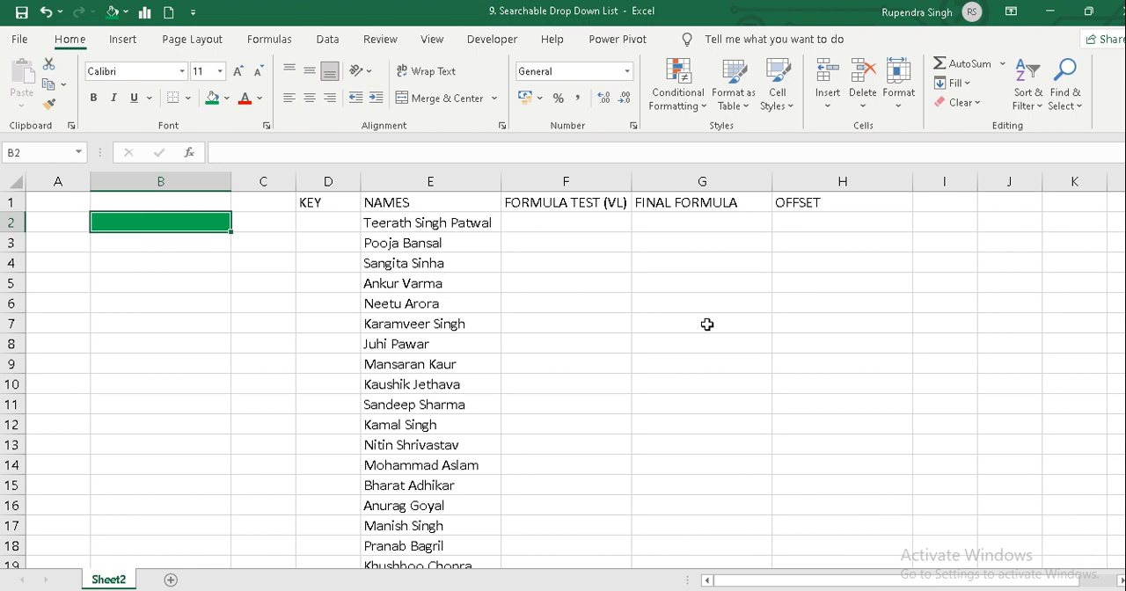
pyautogui.press('Right')
pyautogui.press('Right')
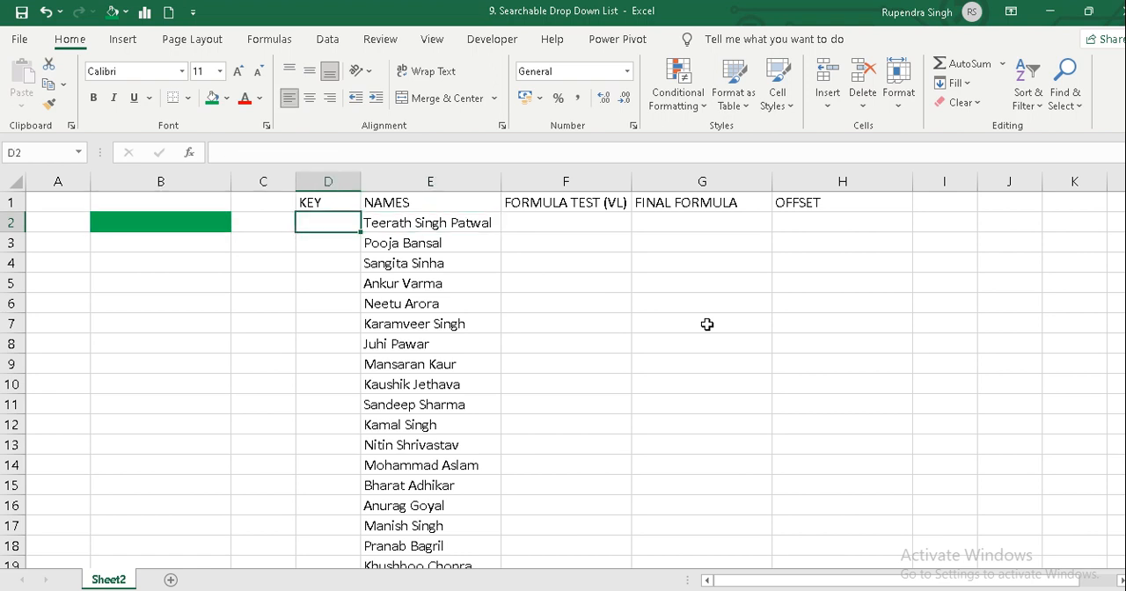
# Add a List data validation rule to the green cell B2, using the names in E2:E25 as its source.
pyautogui.press('Left')
pyautogui.press('Left')
pyautogui.hotkey('alt', 'd')
pyautogui.press('l')
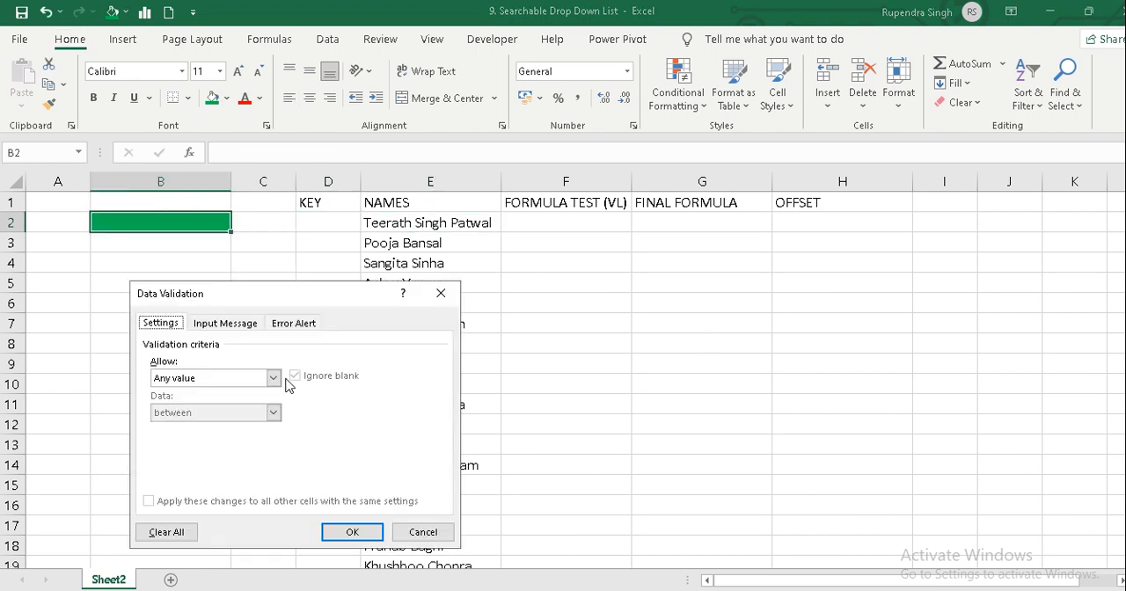
pyautogui.click(272, 377)
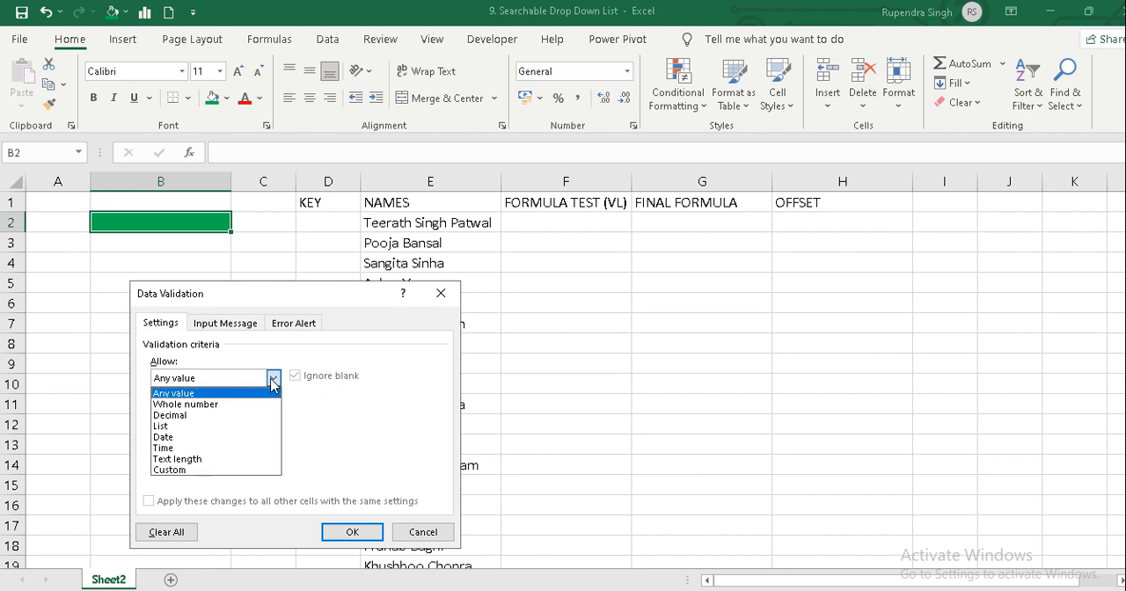
pyautogui.click(208, 428)
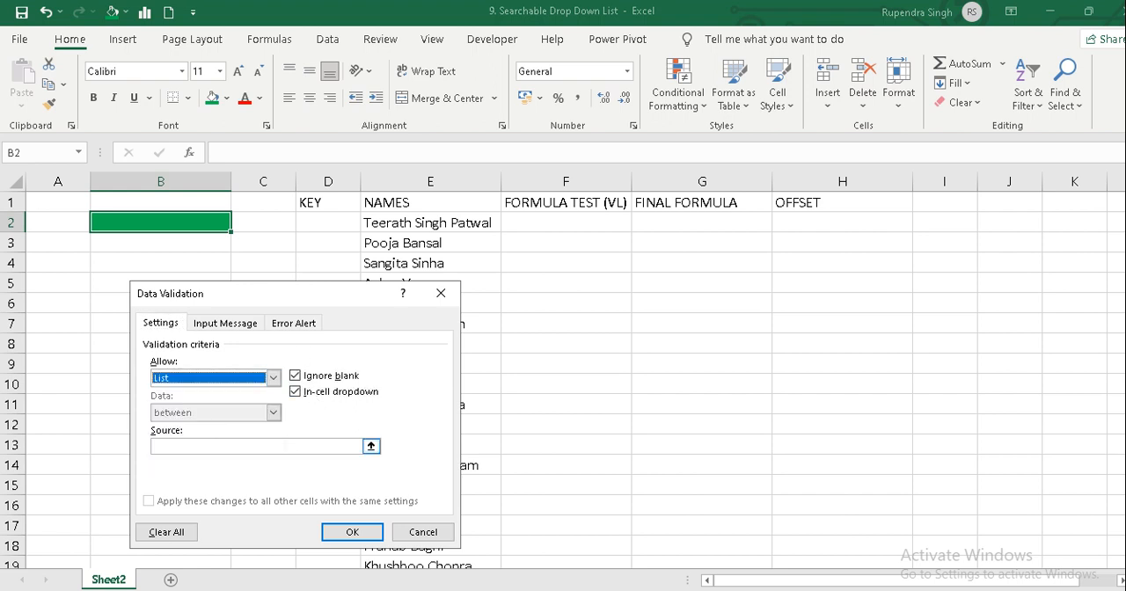
pyautogui.click(290, 446)
pyautogui.click(406, 223)
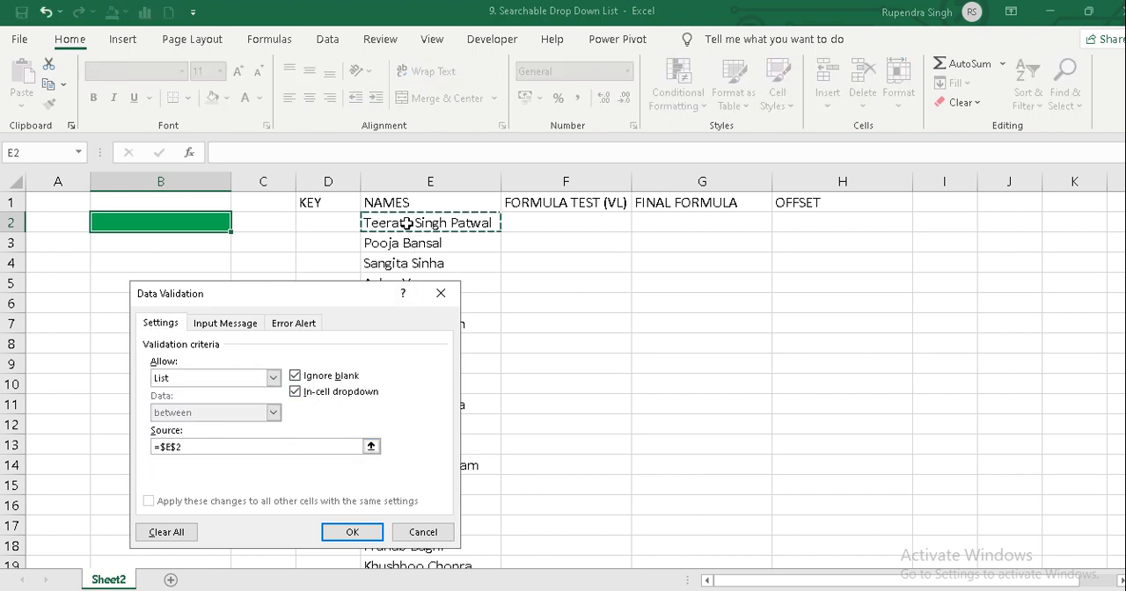
pyautogui.hotkey('ctrl', 'shift', 'Down')
pyautogui.press('Return')
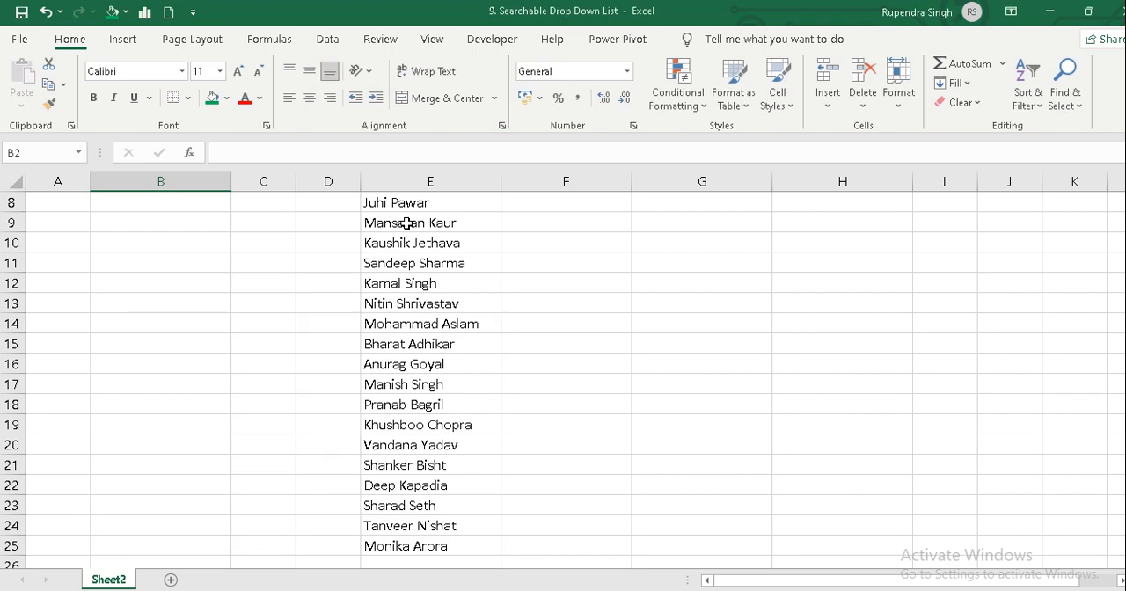
# Examine the names offered in the drop-down list of cell B2, closing it without choosing one.
pyautogui.press('Down')
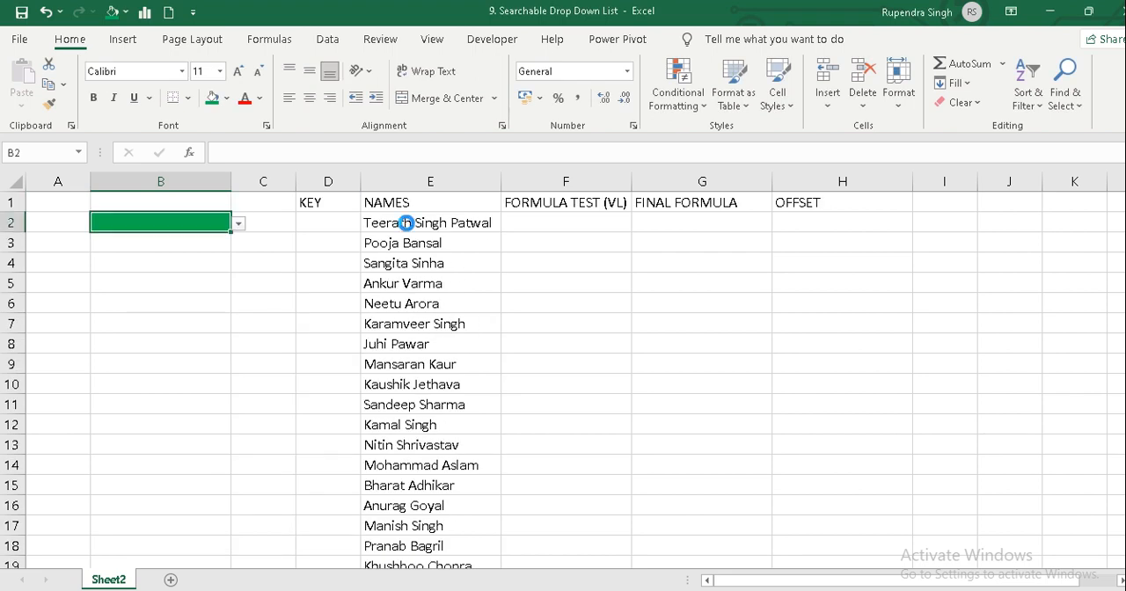
pyautogui.hotkey('alt', 'Down')
pyautogui.press('Down')
pyautogui.press('Down')
pyautogui.press('Down')
pyautogui.press('Down')
pyautogui.press('Down')
pyautogui.press('Down')
pyautogui.press('Down')
pyautogui.press('Down')
pyautogui.press('Down')
pyautogui.press('Down')
pyautogui.press('Down')
pyautogui.press('Down')
pyautogui.press('Down')
pyautogui.press('Down')
pyautogui.press('Down')
pyautogui.press('Down')
pyautogui.press('Down')
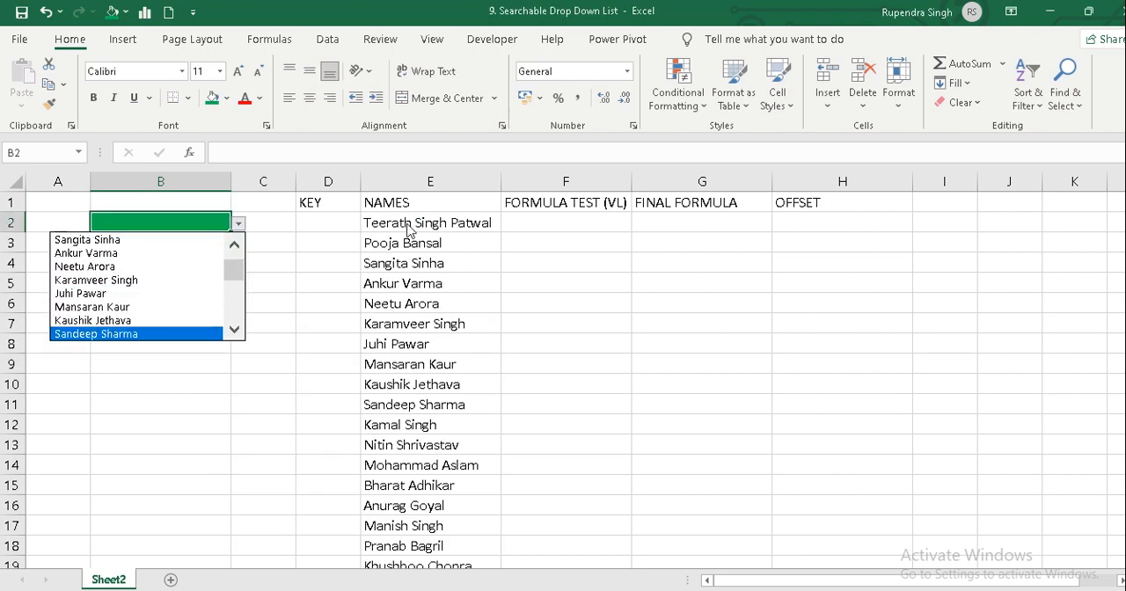
pyautogui.press('Down')
pyautogui.press('Down')
pyautogui.press('Down')
pyautogui.press('Down')
pyautogui.press('Down')
pyautogui.press('Down')
pyautogui.press('Down')
pyautogui.press('Down')
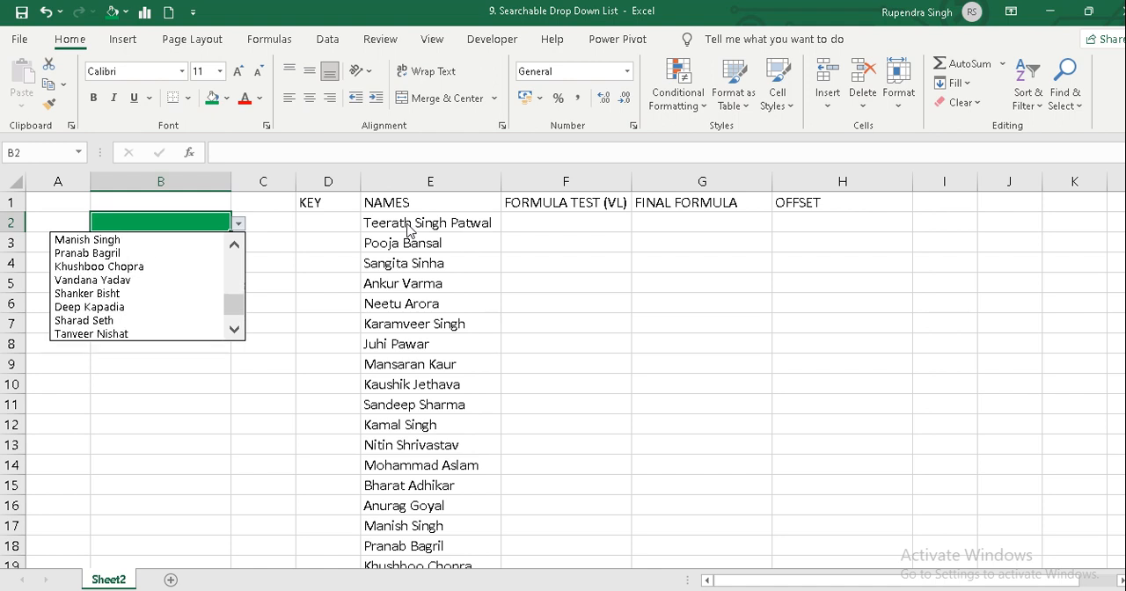
pyautogui.press('Up')
pyautogui.press('Up')
pyautogui.press('Up')
pyautogui.press('Up')
pyautogui.press('Up')
pyautogui.press('Escape')
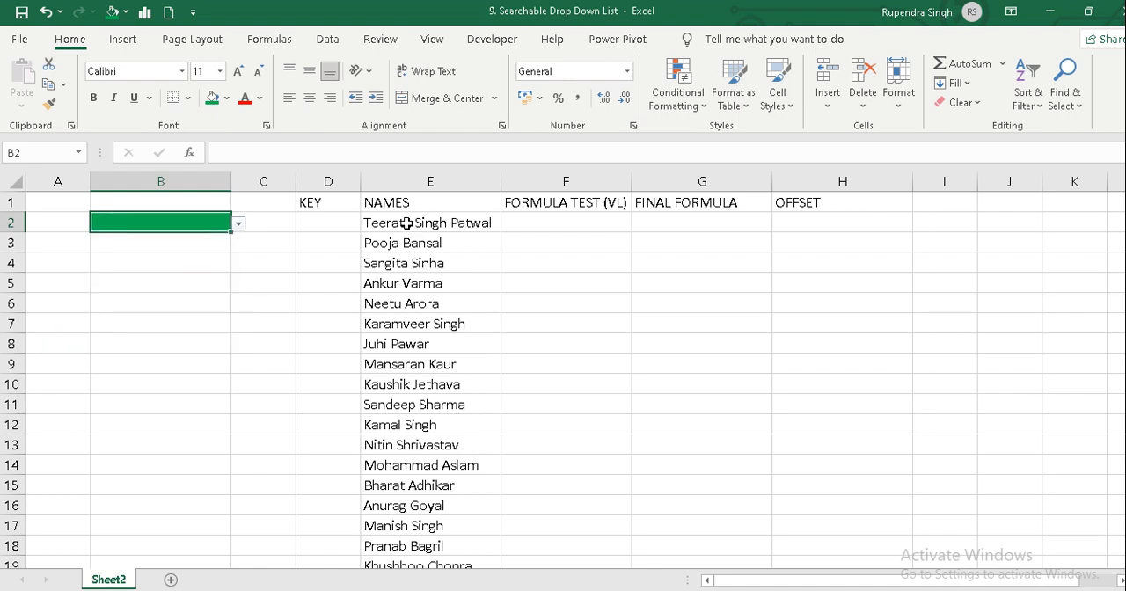
# Try to filter the drop-down list in B2 with the partial text "sin", discarding the entry.
pyautogui.write('sing')
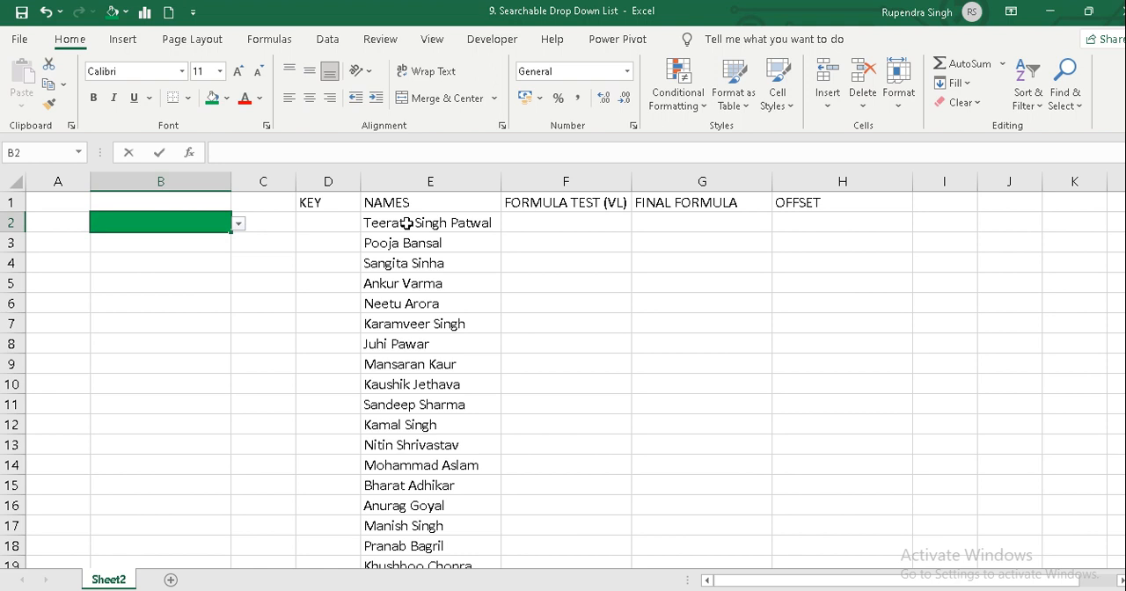
pyautogui.press('BackSpace')
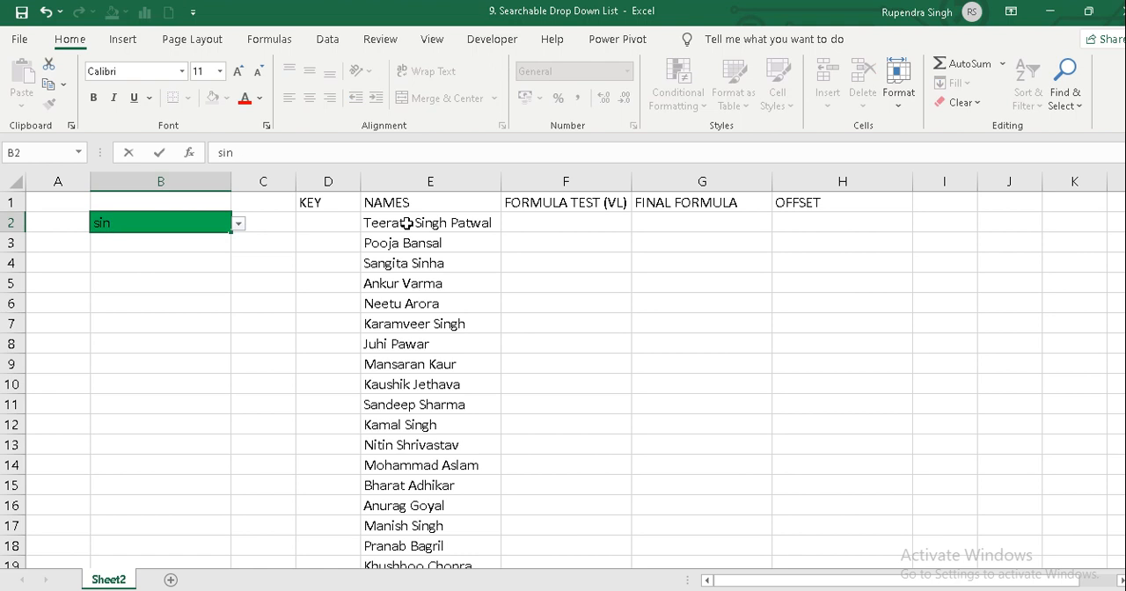
pyautogui.hotkey('alt', 'Down')
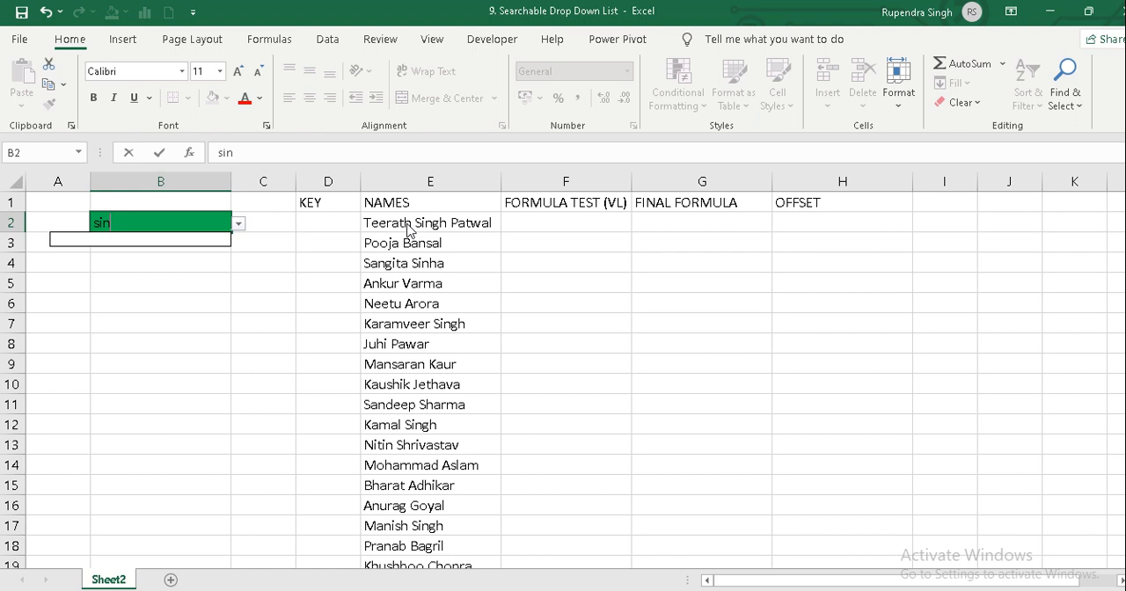
pyautogui.press('Escape')
pyautogui.press('Escape')
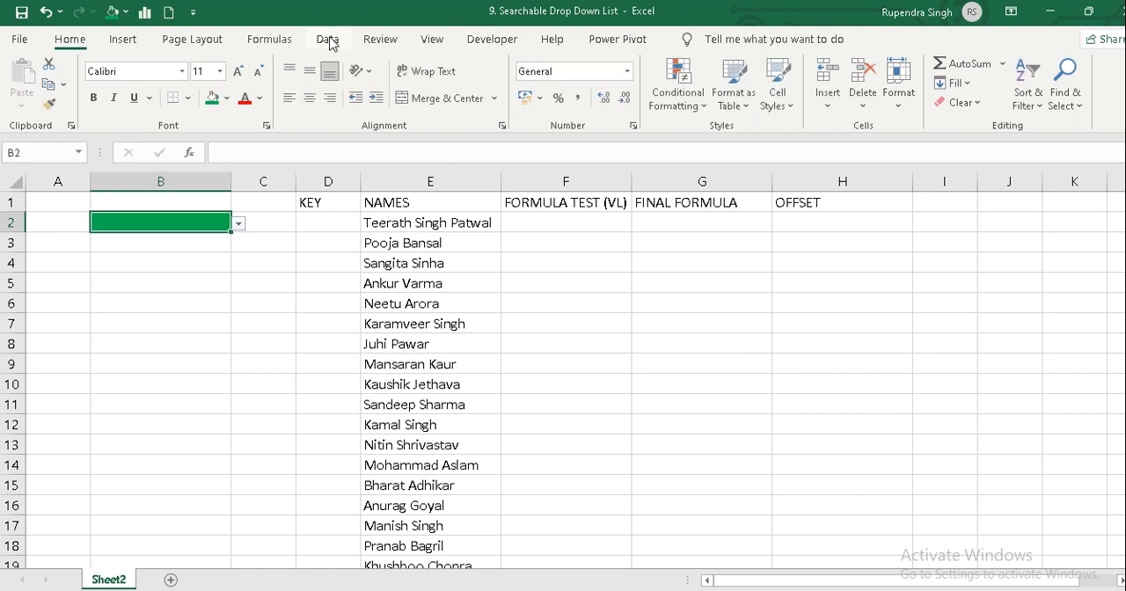
# Check the error alert settings in the data validation of cell B2.
pyautogui.click(328, 42)
pyautogui.click(704, 104)
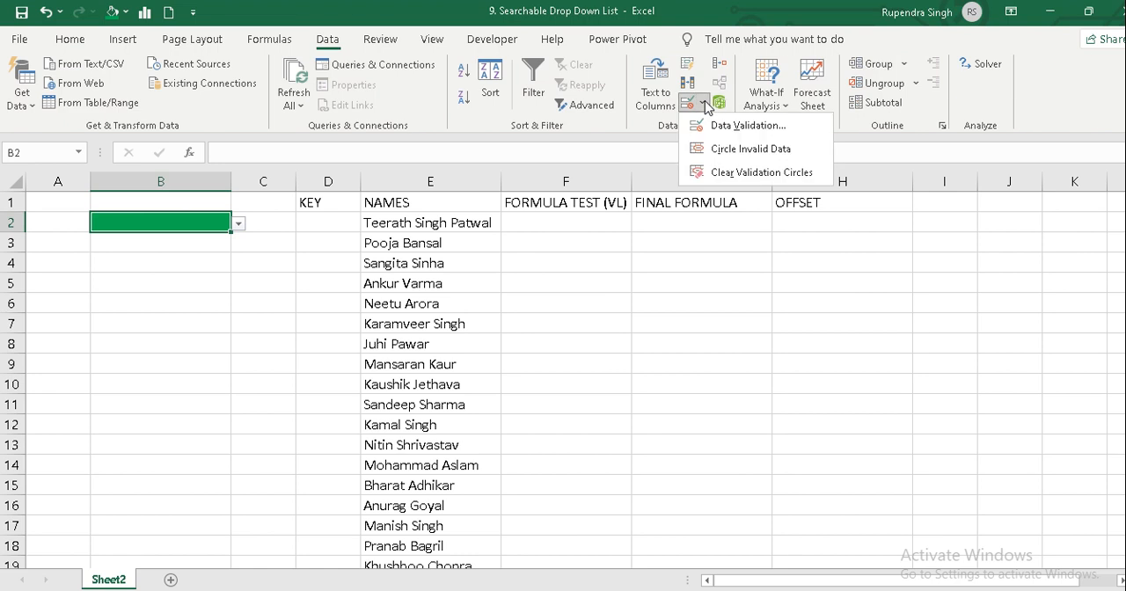
pyautogui.click(707, 125)
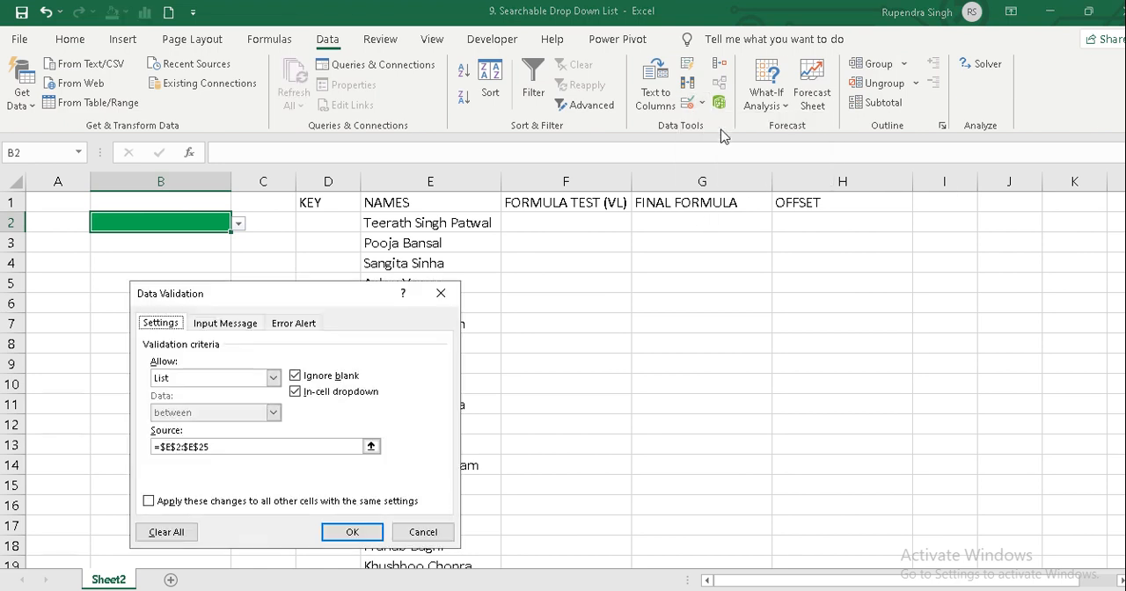
pyautogui.click(294, 323)
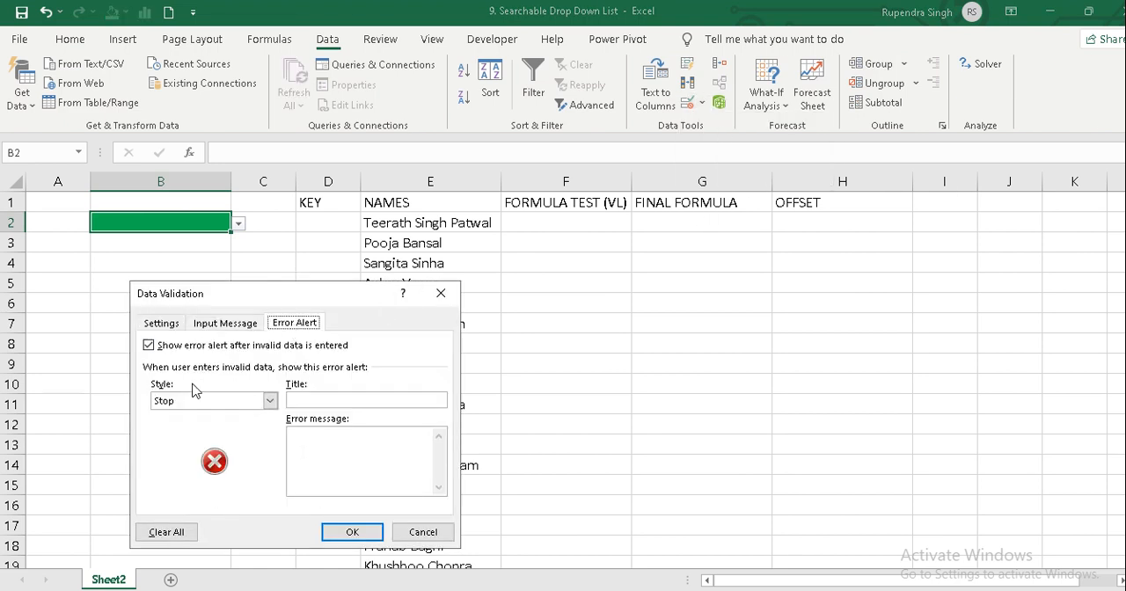
pyautogui.click(351, 532)
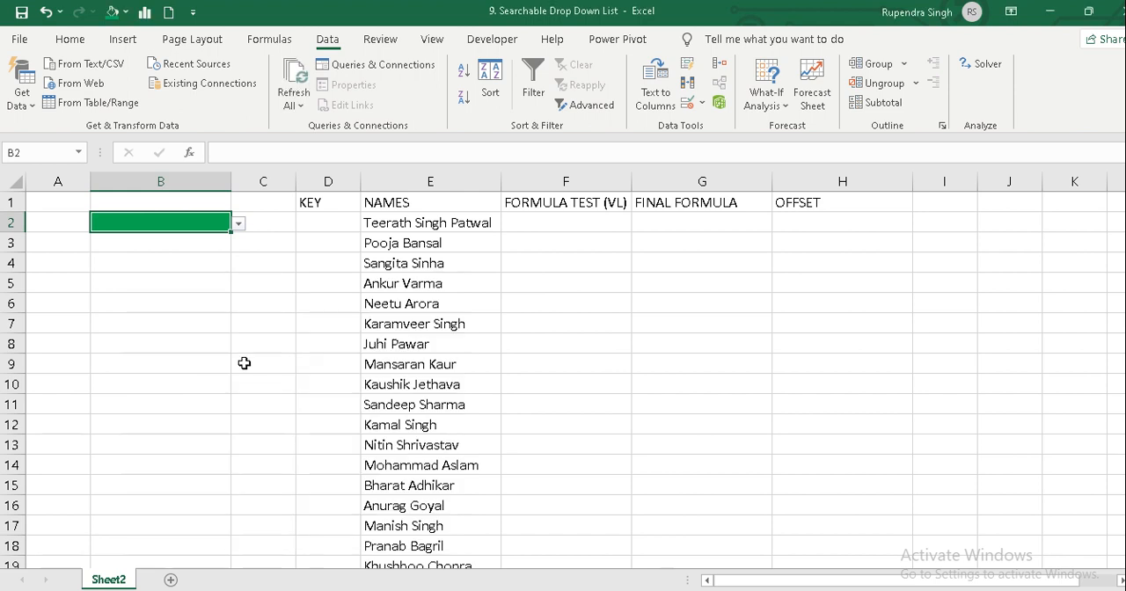
# Try to enter the text "g" in cell B2 against its list validation.
pyautogui.click(239, 226)
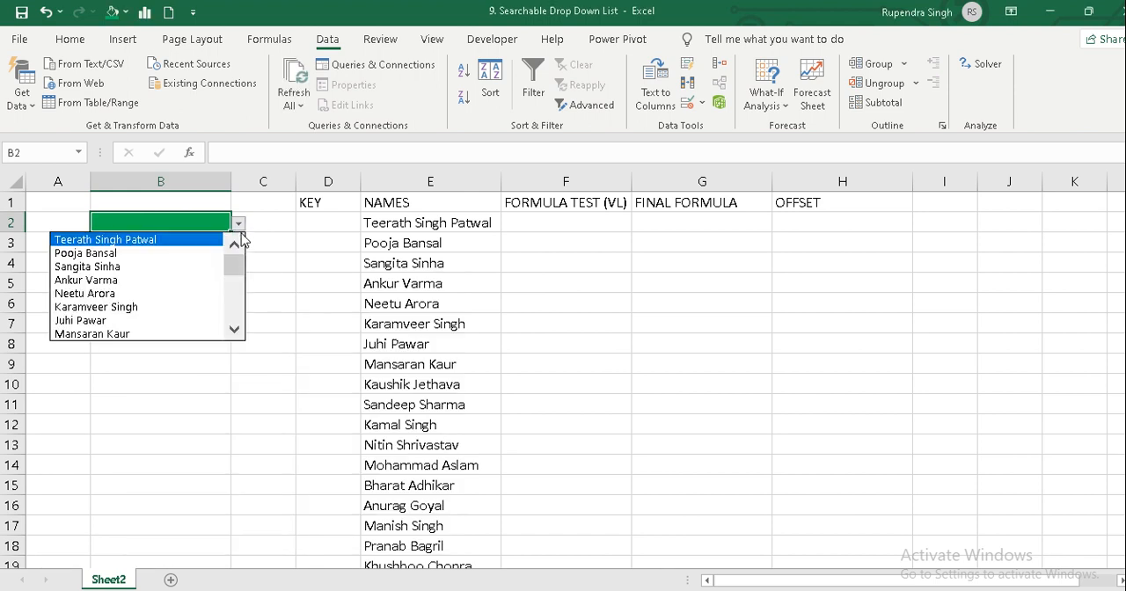
pyautogui.click(199, 221)
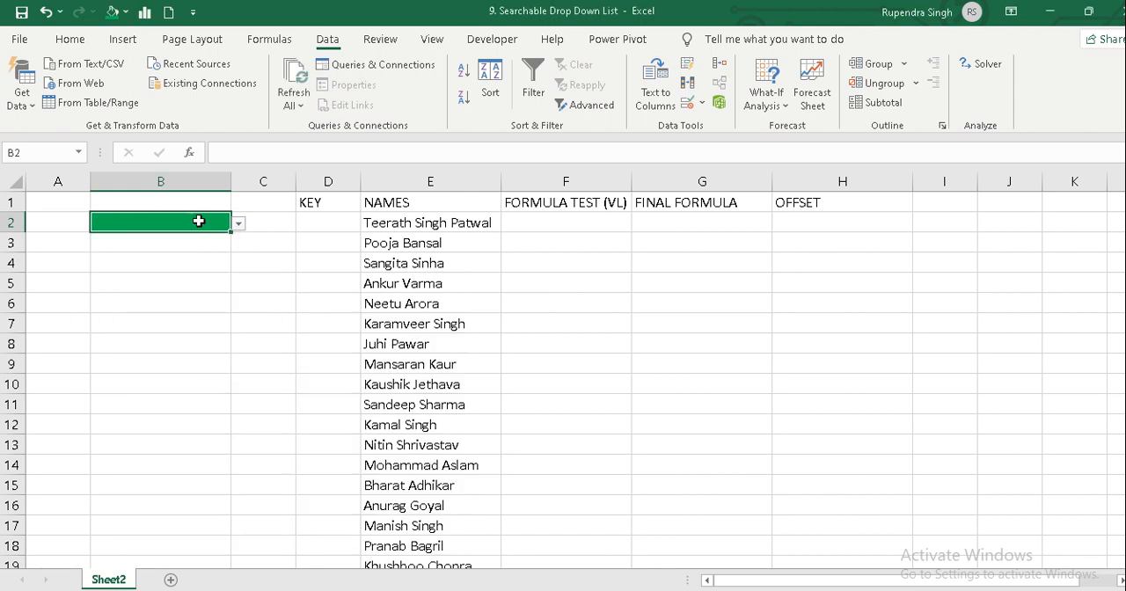
pyautogui.write('g')
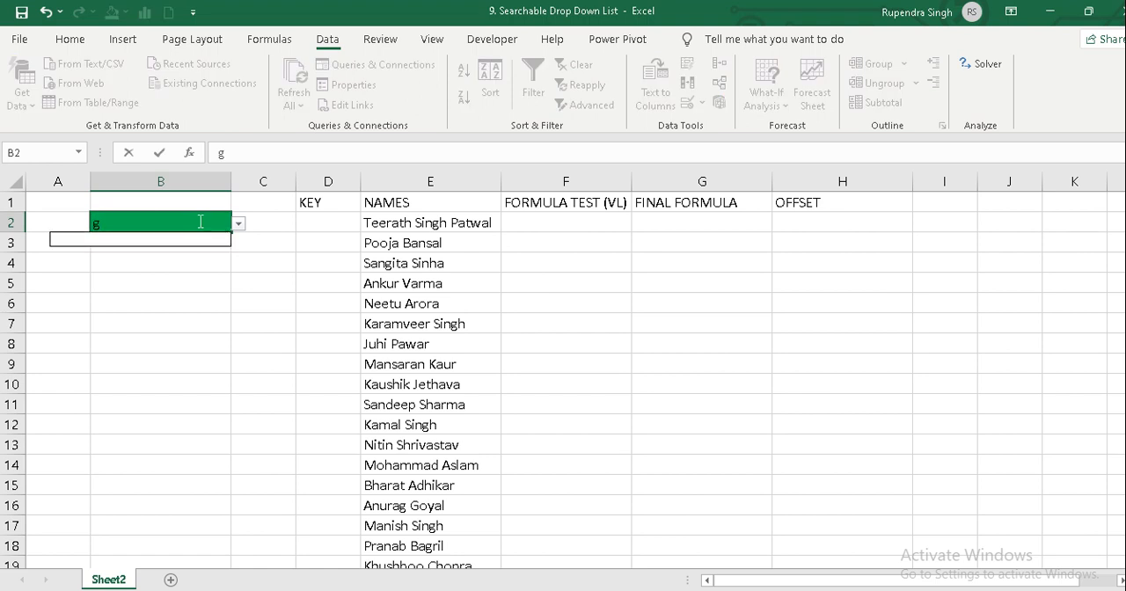
pyautogui.press('Return')
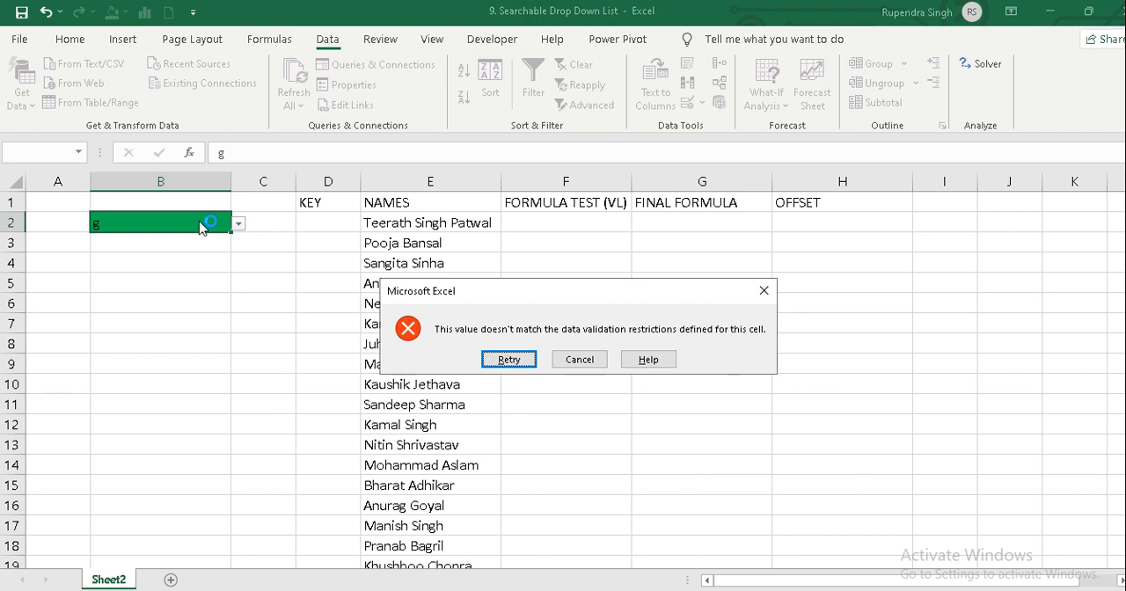
pyautogui.press('Escape')
pyautogui.press('Down')
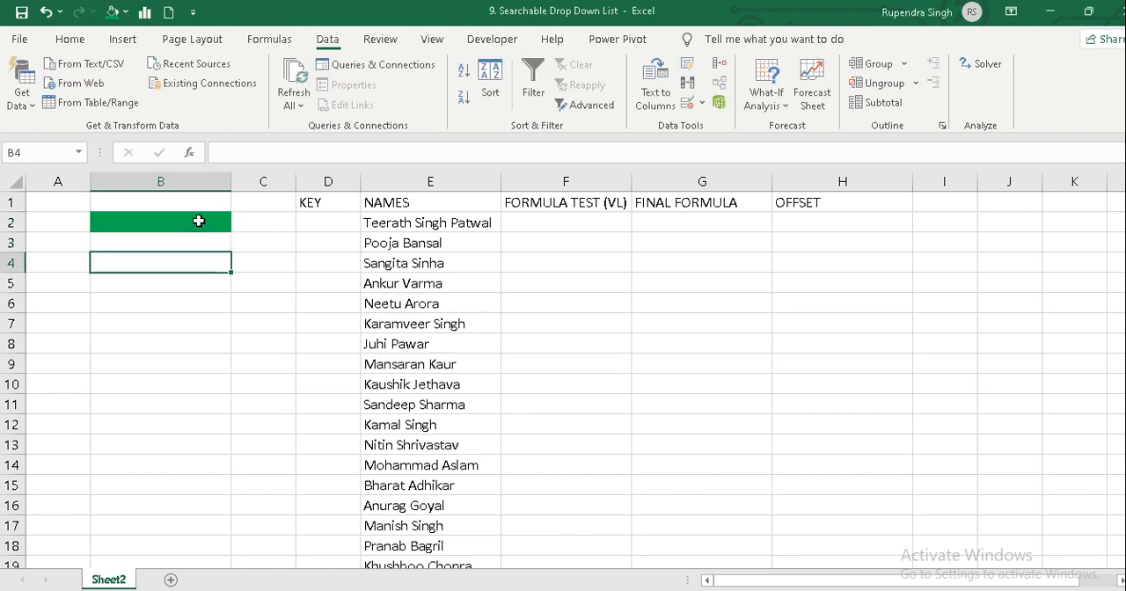
pyautogui.press('Up')
pyautogui.press('Up')
pyautogui.press('Down')
pyautogui.press('Down')
# Clear all data validation settings from cell B2.
pyautogui.press('Up')
pyautogui.press('Up')
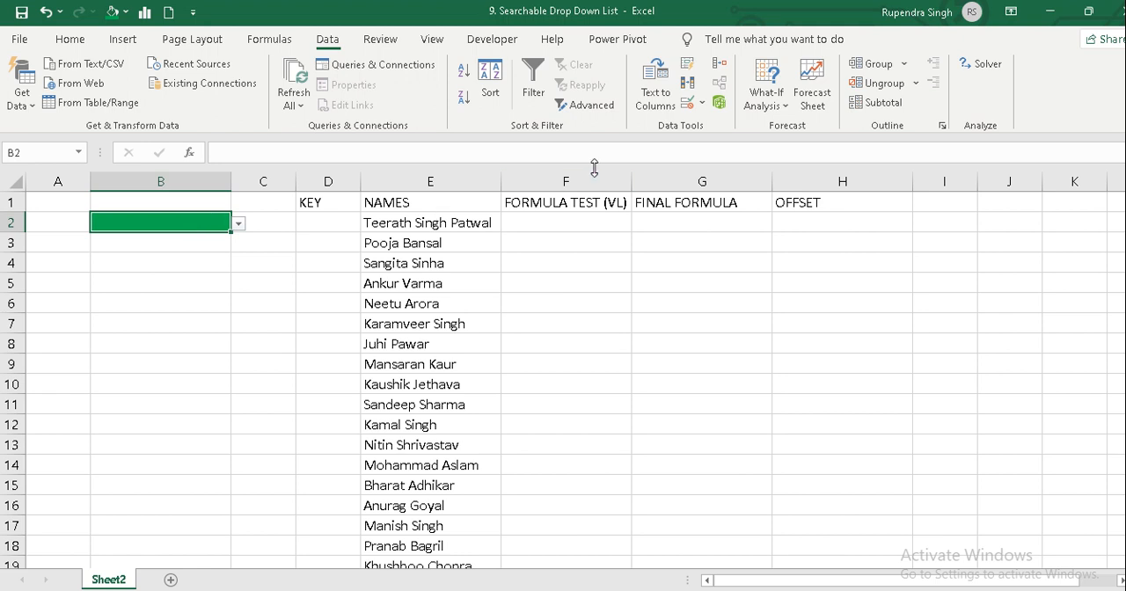
pyautogui.click(703, 108)
pyautogui.click(717, 126)
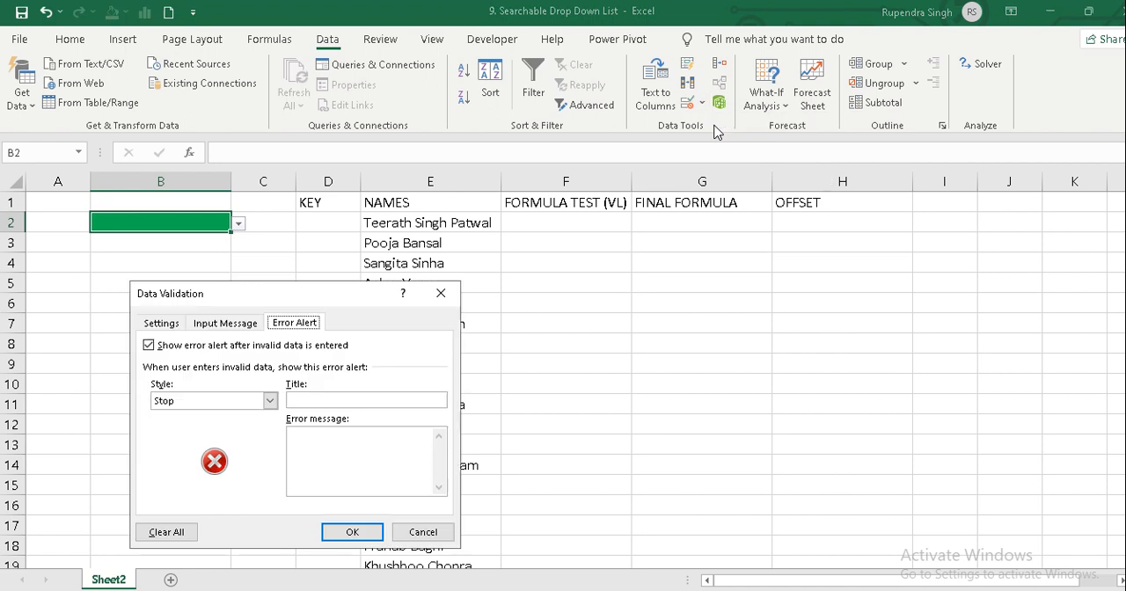
pyautogui.click(161, 323)
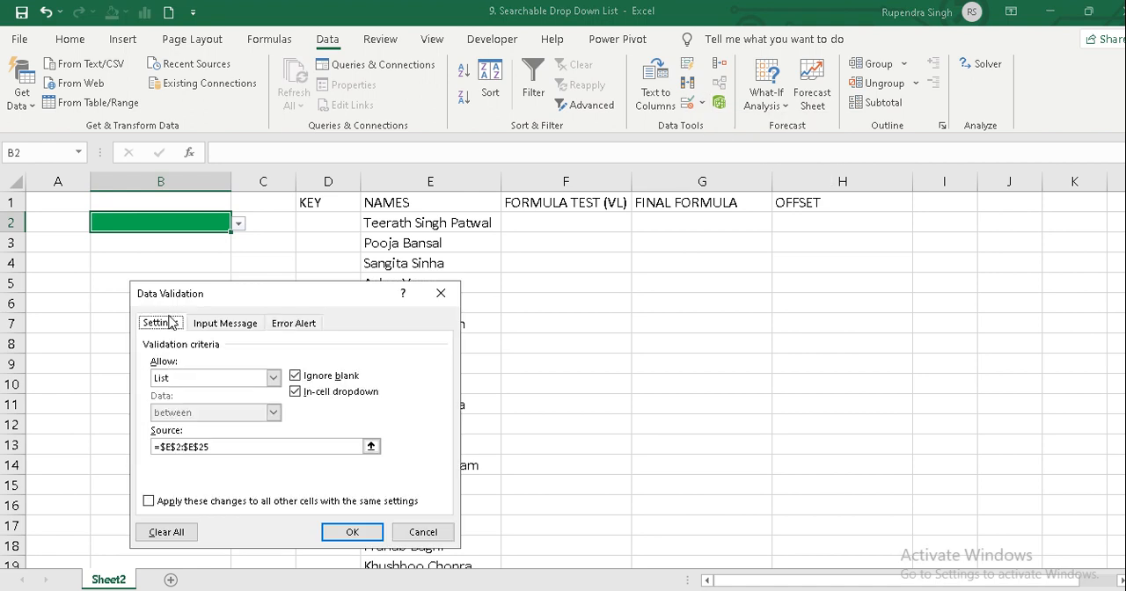
pyautogui.click(156, 534)
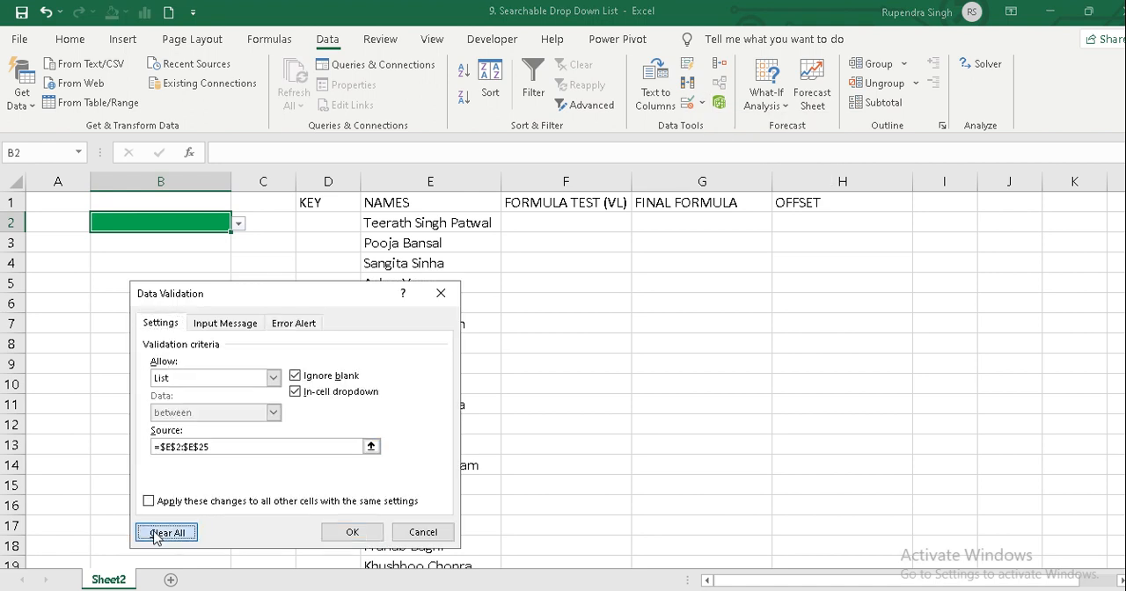
pyautogui.click(352, 533)
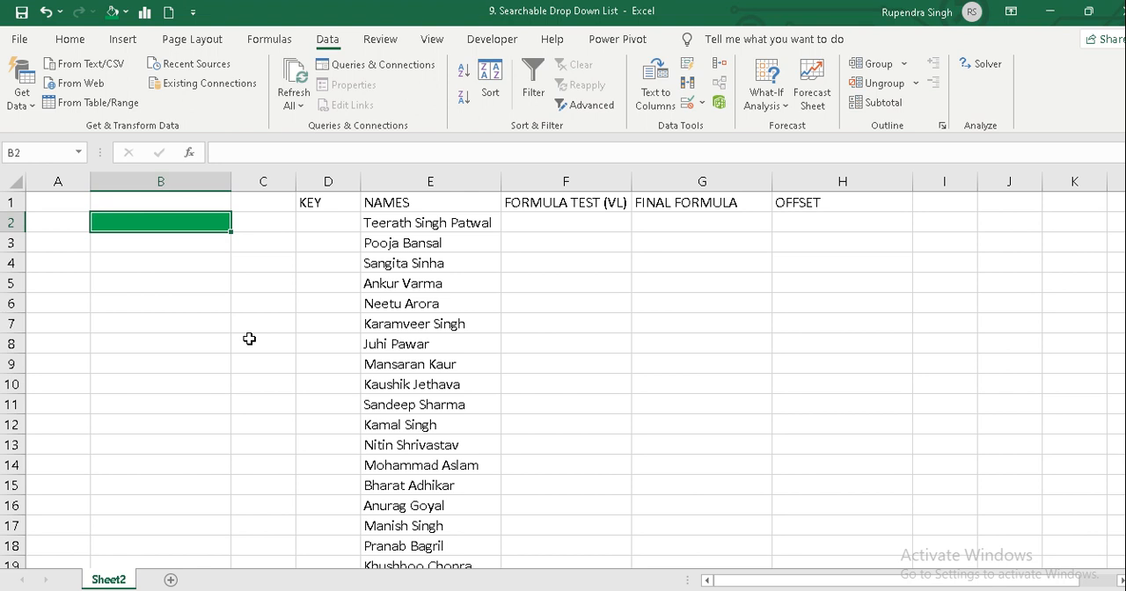
pyautogui.press('Right')
pyautogui.press('Right')
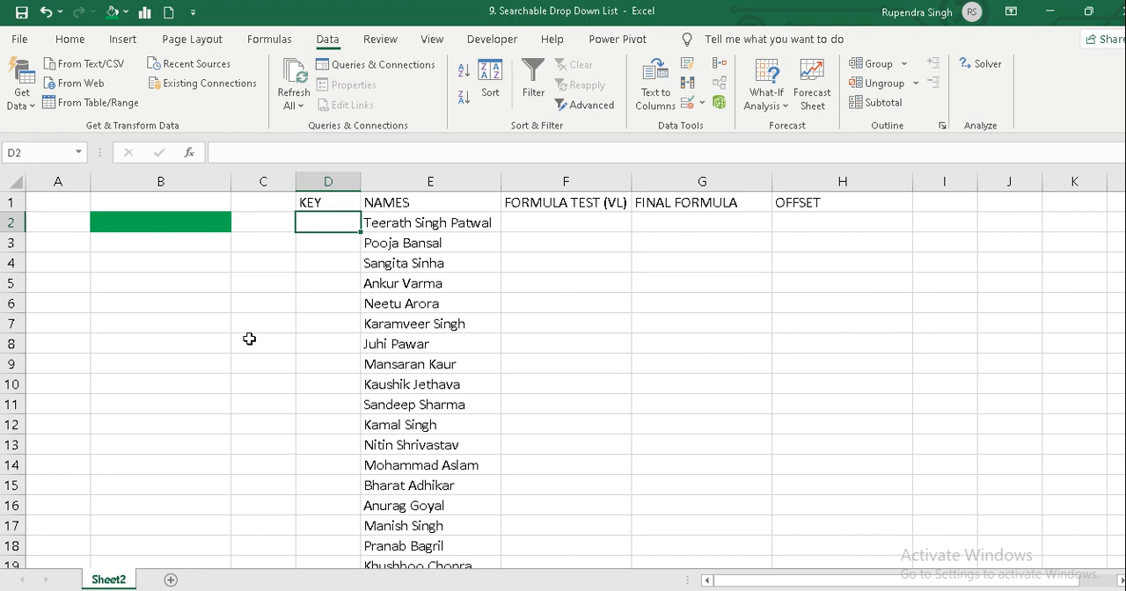
pyautogui.press('Left')
pyautogui.press('Left')
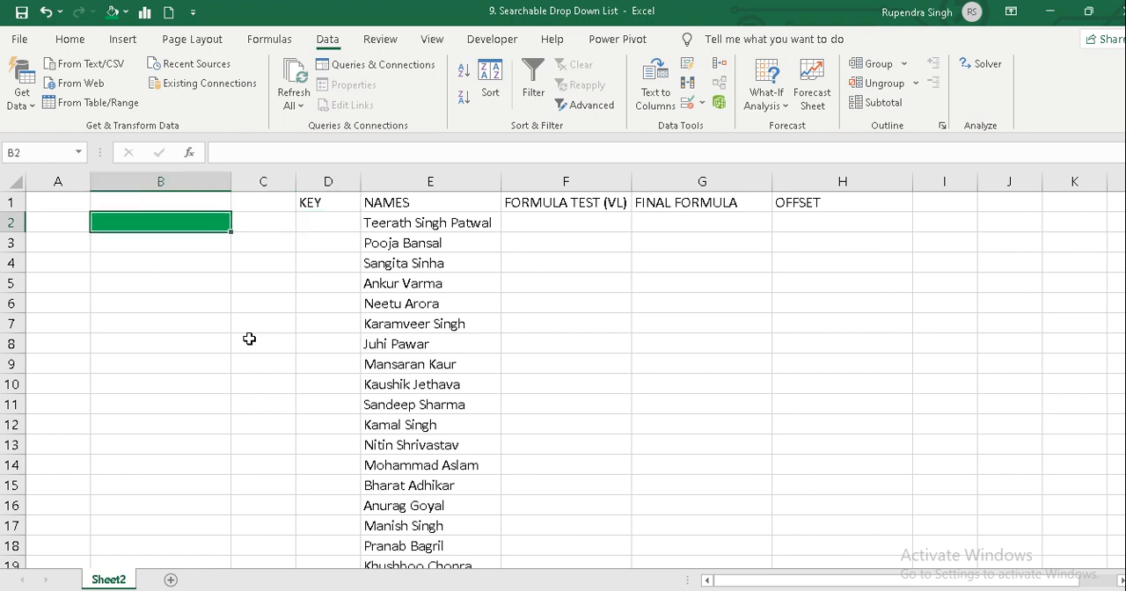
# Enter the partial search text "sin" in cell B2.
pyautogui.write('singh')
pyautogui.press('BackSpace')
pyautogui.press('BackSpace')
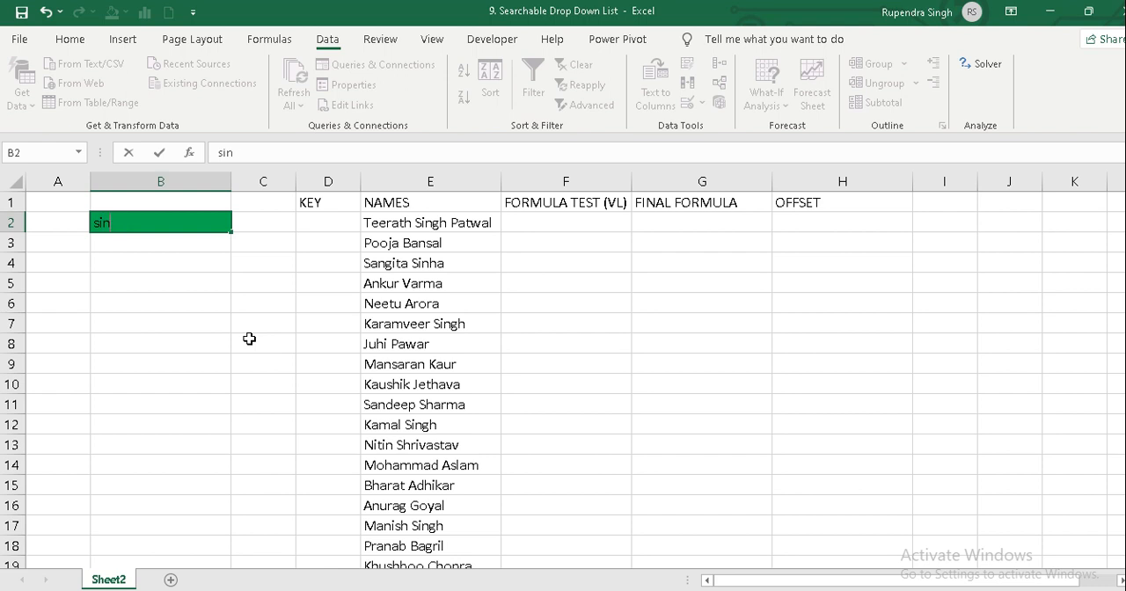
pyautogui.press('Tab')
pyautogui.press('Right')
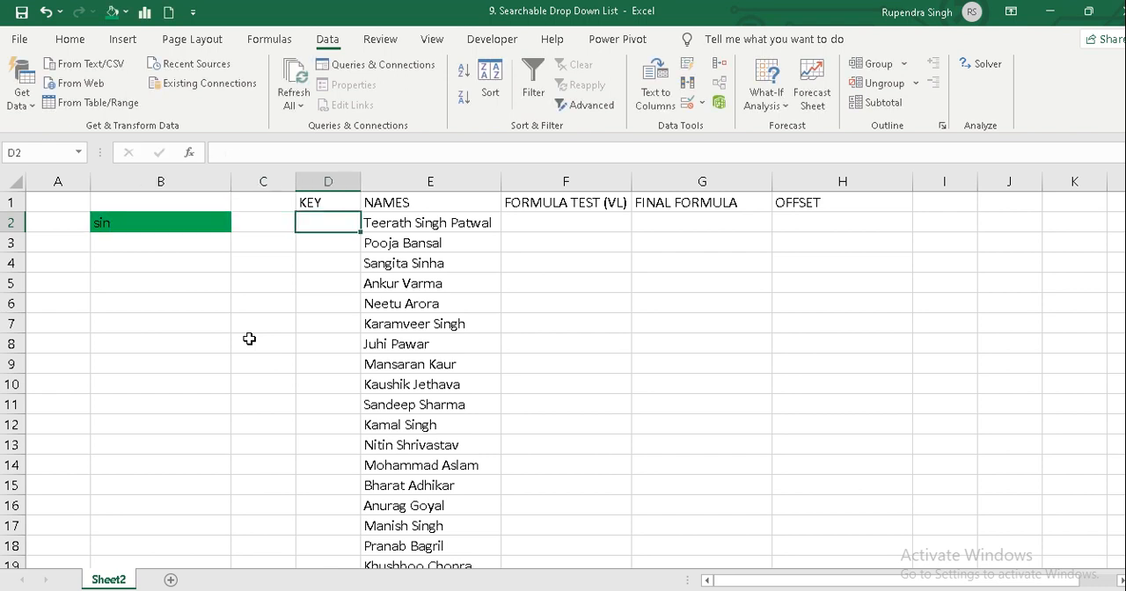
pyautogui.hotkey('shift', 'Down')
pyautogui.hotkey('shift', 'Down')
pyautogui.hotkey('shift', 'Down')
pyautogui.hotkey('shift', 'Down')
pyautogui.hotkey('shift', 'Down')
pyautogui.hotkey('shift', 'Down')
pyautogui.hotkey('shift', 'Down')
pyautogui.hotkey('shift', 'Down')
pyautogui.hotkey('shift', 'Down')
pyautogui.hotkey('shift', 'Down')
pyautogui.hotkey('shift', 'Down')
pyautogui.hotkey('shift', 'Down')
pyautogui.hotkey('shift', 'Down')
pyautogui.hotkey('shift', 'Down')
pyautogui.hotkey('shift', 'Down')
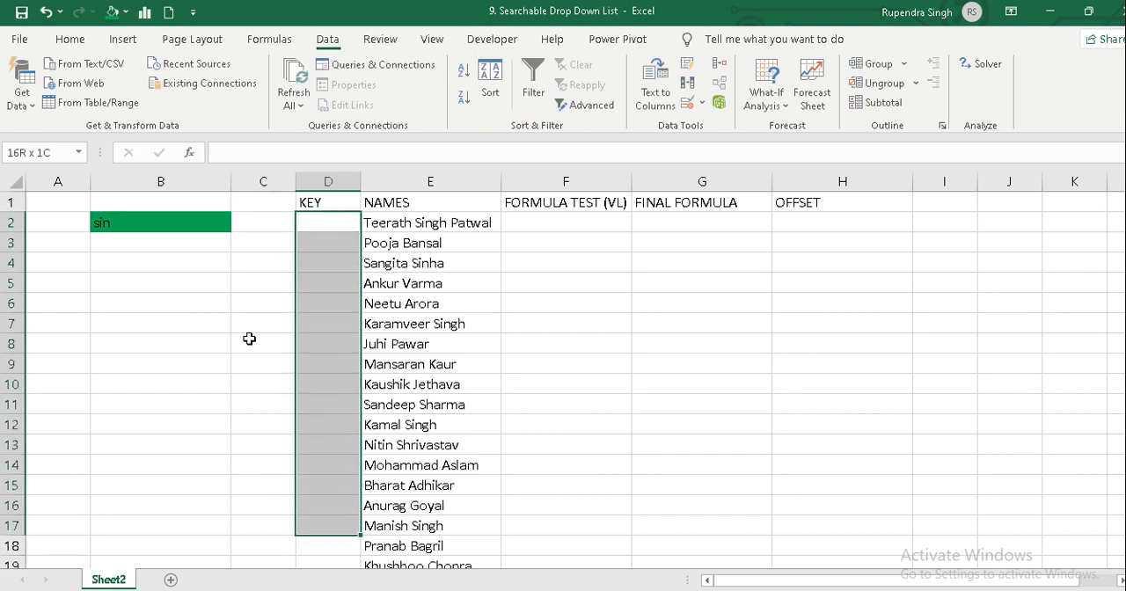
pyautogui.hotkey('shift', 'Down')
pyautogui.hotkey('shift', 'Down')
pyautogui.hotkey('shift', 'Down')
pyautogui.hotkey('shift', 'Down')
pyautogui.hotkey('shift', 'Down')
pyautogui.hotkey('shift', 'Down')
pyautogui.hotkey('shift', 'Down')
pyautogui.hotkey('shift', 'Down')
pyautogui.hotkey('shift', 'Down')
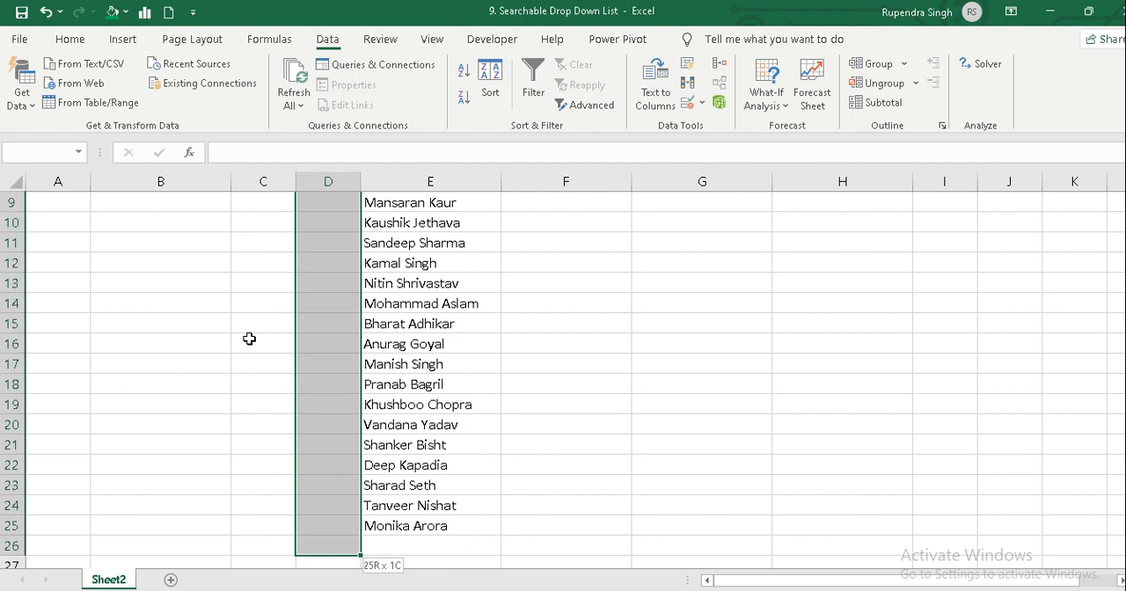
pyautogui.press('Up')
pyautogui.press('Down')
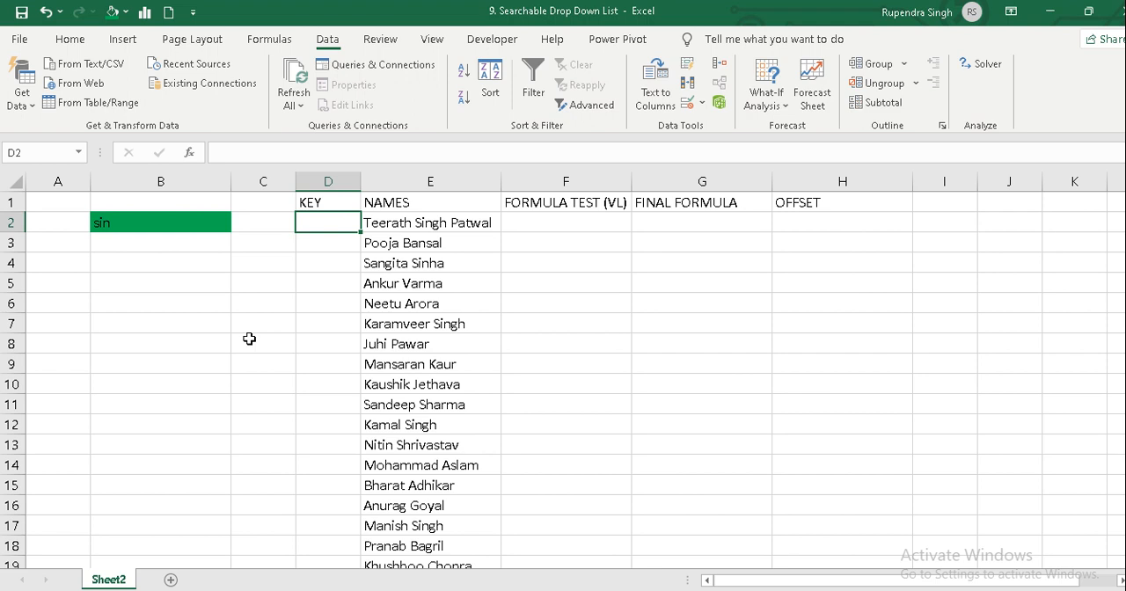
# Enter the formula =SEARCH($B$2,$E$2:$E$25) in cell D2 under the KEY heading.
pyautogui.write('=')
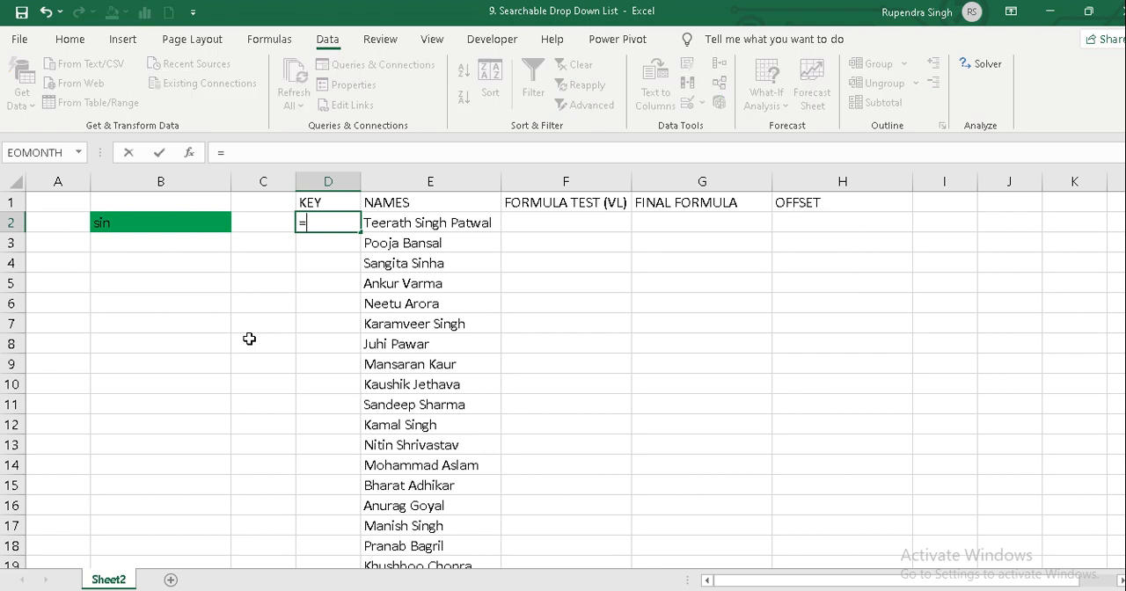
pyautogui.write('search')
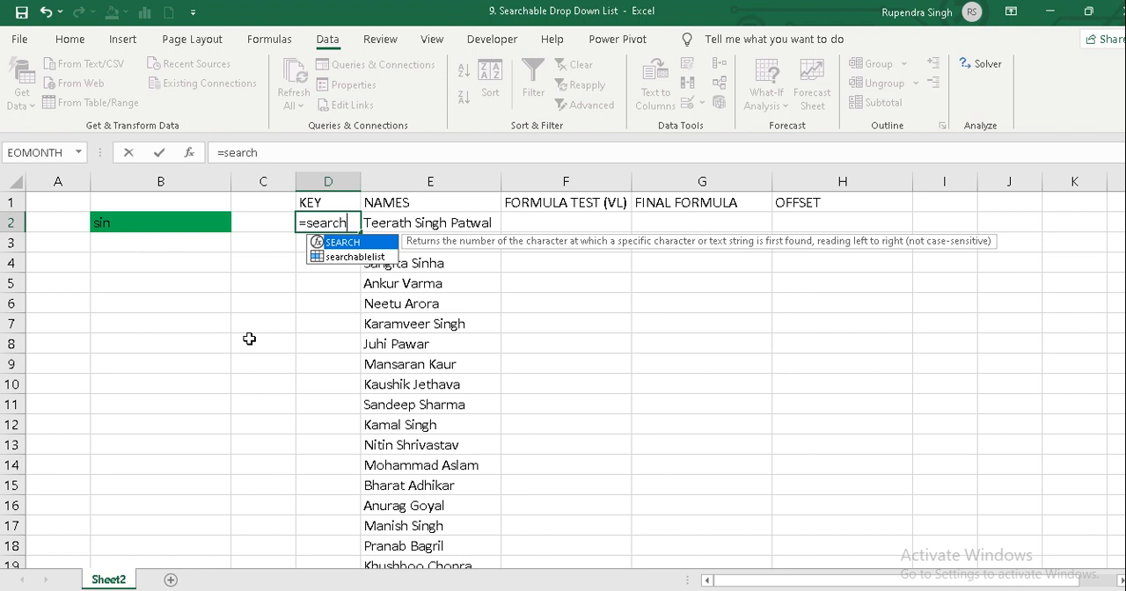
pyautogui.press('Tab')
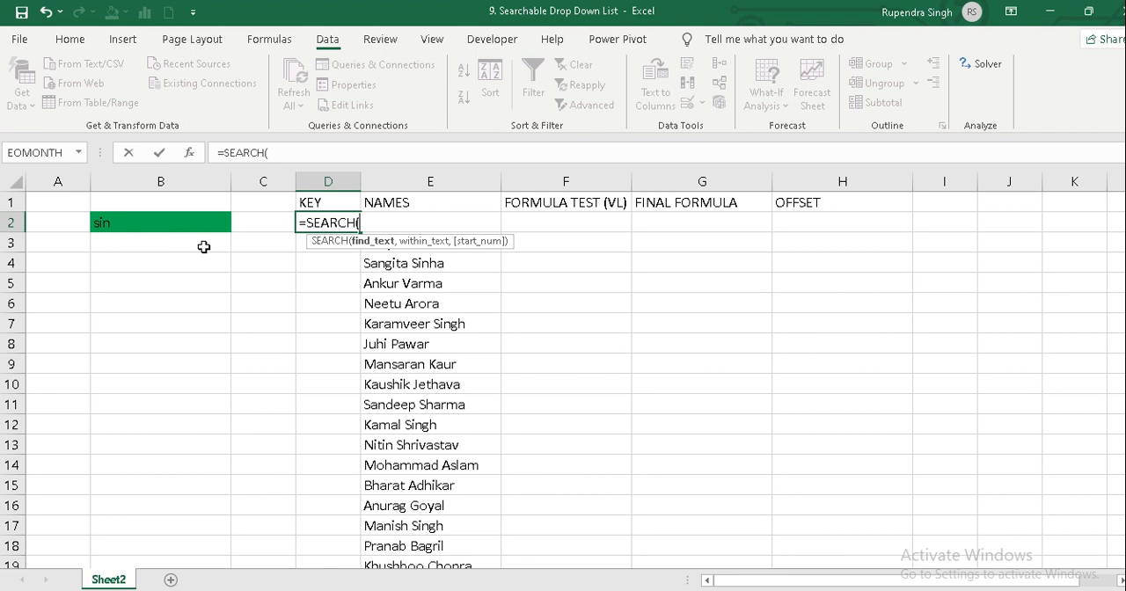
pyautogui.click(145, 224)
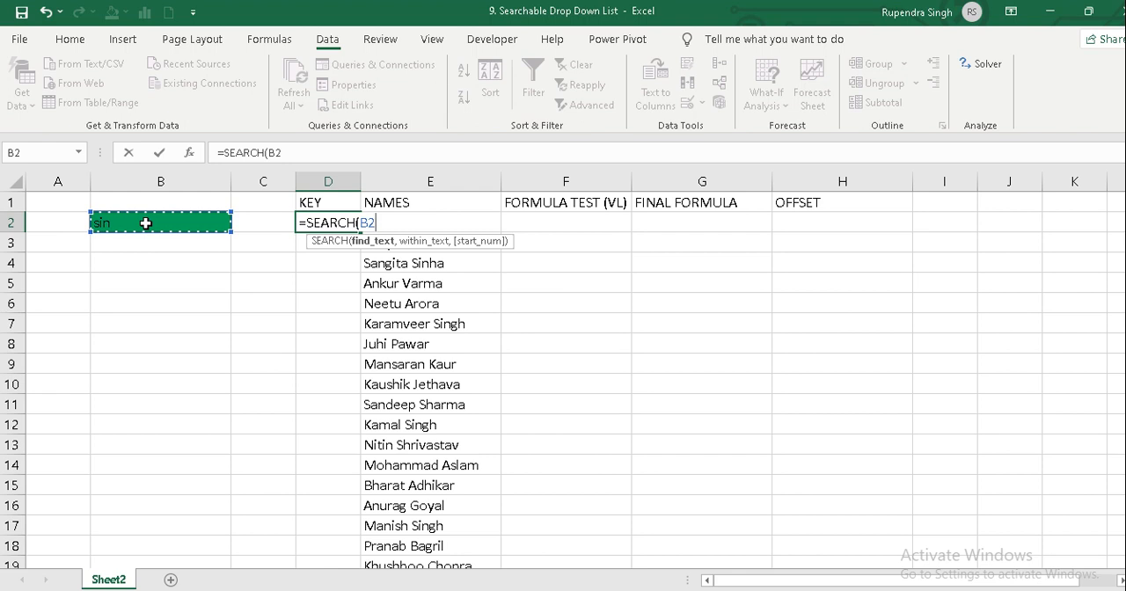
pyautogui.press('F4')
pyautogui.write(',')
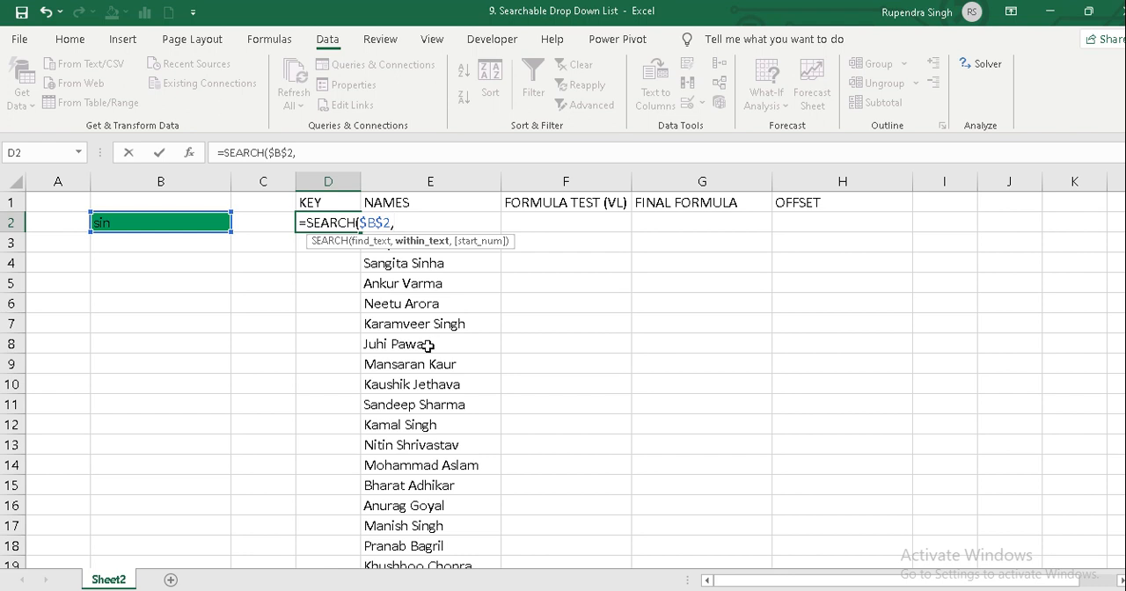
pyautogui.press('Right')
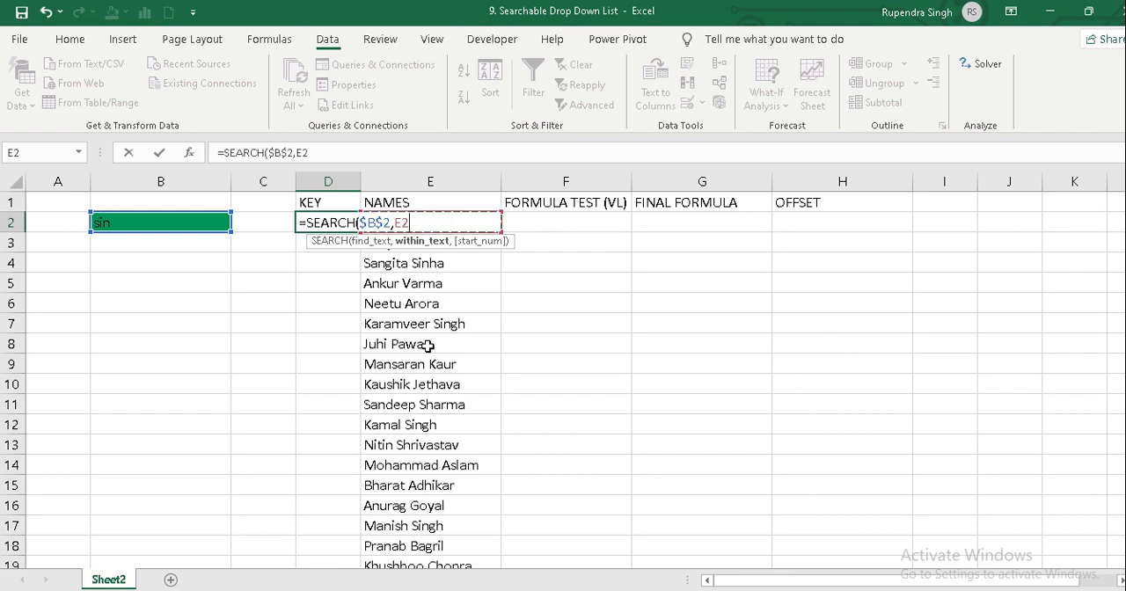
pyautogui.hotkey('ctrl', 'shift', 'Down')
pyautogui.press('F4')
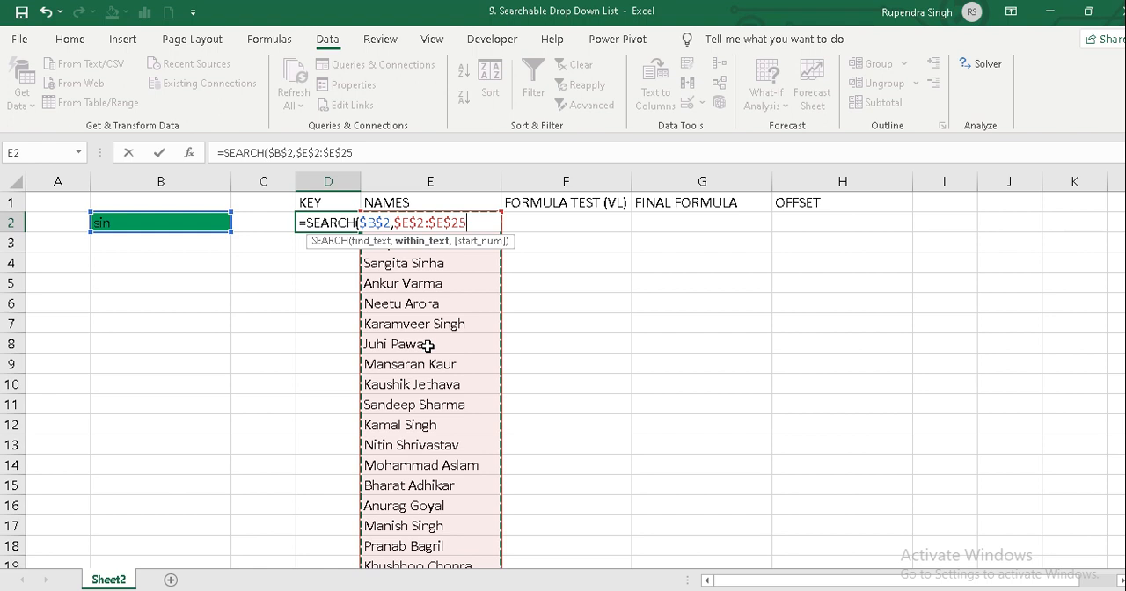
pyautogui.write(')')
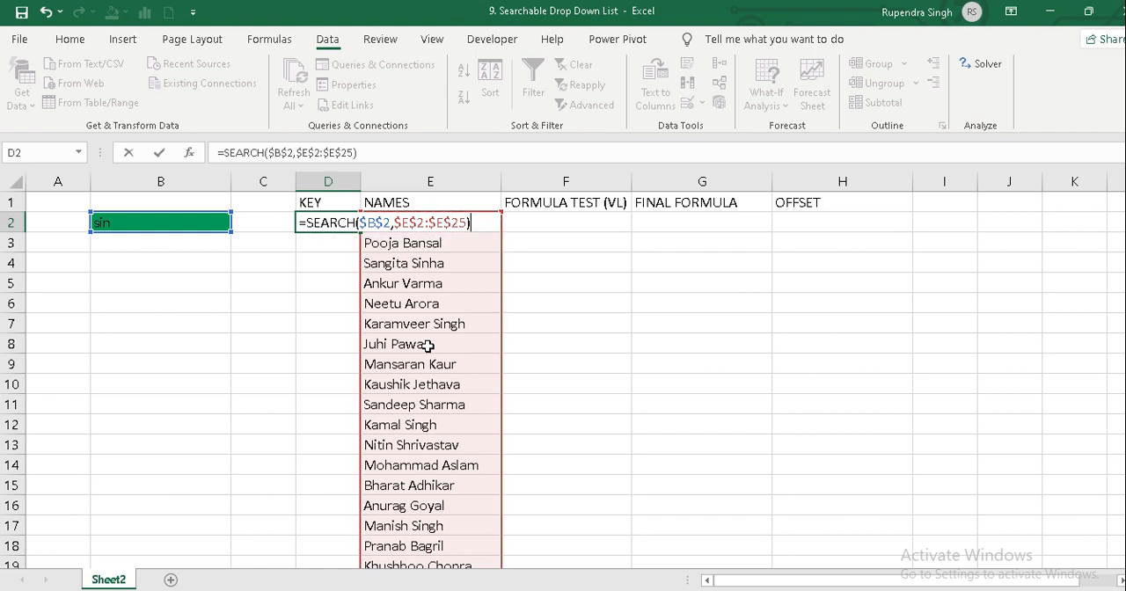
pyautogui.press('Return')
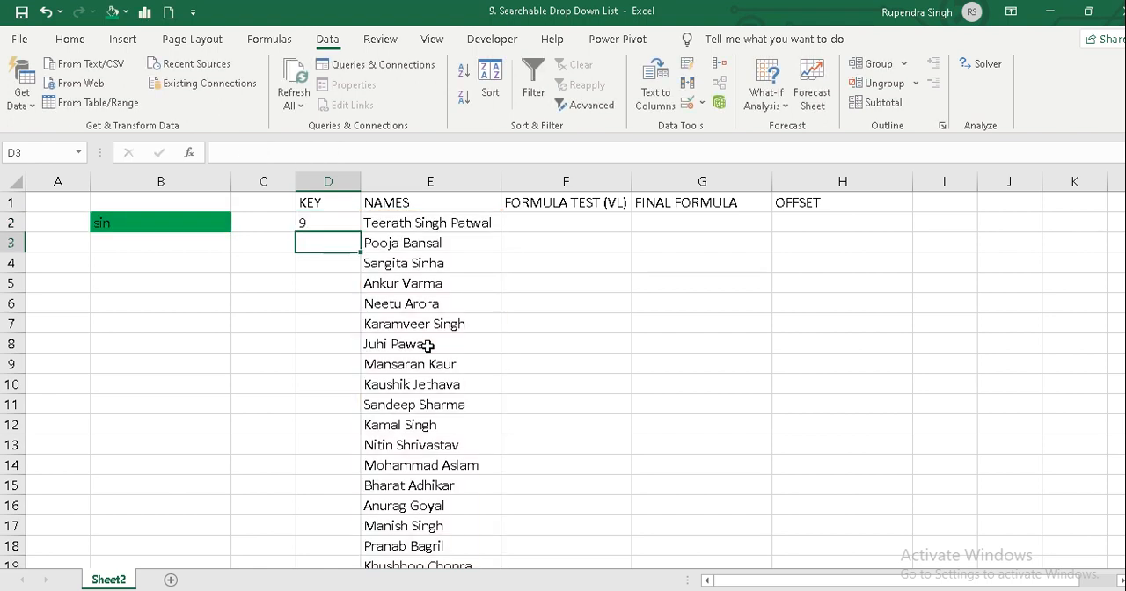
# Fill the SEARCH formula from D2 down through D25, alongside the last name.
pyautogui.press('Up')
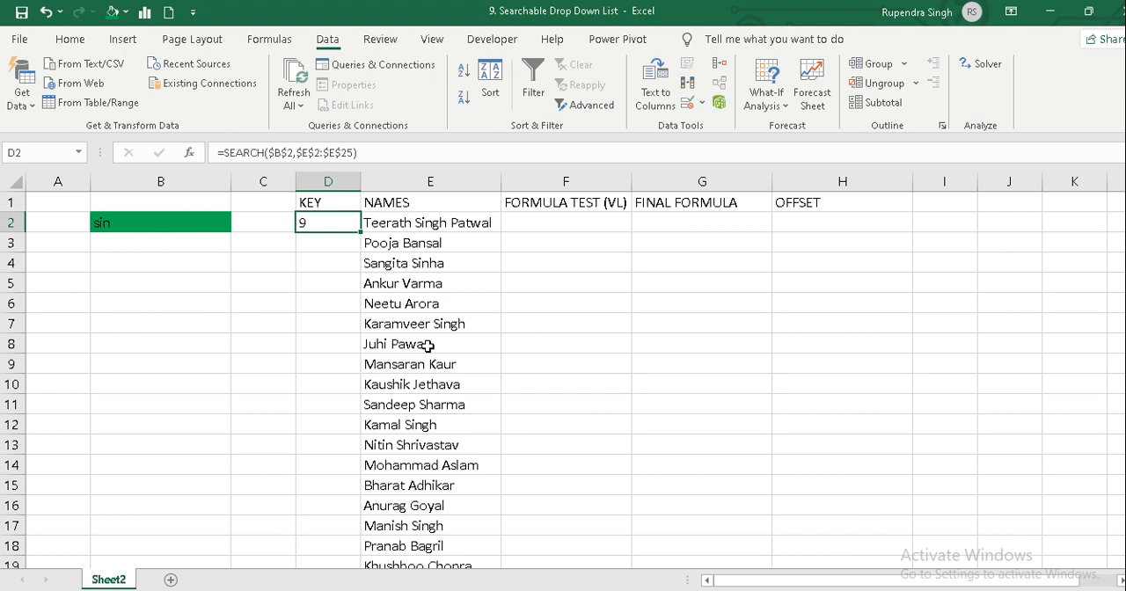
pyautogui.hotkey('shift', 'Down')
pyautogui.hotkey('shift', 'Down')
pyautogui.hotkey('shift', 'Down')
pyautogui.hotkey('shift', 'Down')
pyautogui.hotkey('shift', 'Down')
pyautogui.hotkey('shift', 'Down')
pyautogui.hotkey('shift', 'Down')
pyautogui.hotkey('shift', 'Down')
pyautogui.hotkey('shift', 'Down')
pyautogui.hotkey('shift', 'Down')
pyautogui.hotkey('shift', 'Down')
pyautogui.hotkey('shift', 'Down')
pyautogui.hotkey('shift', 'Down')
pyautogui.hotkey('shift', 'Down')
pyautogui.hotkey('shift', 'Down')
pyautogui.hotkey('shift', 'Down')
pyautogui.hotkey('shift', 'Down')
pyautogui.hotkey('shift', 'Down')
pyautogui.hotkey('shift', 'Down')
pyautogui.hotkey('shift', 'Down')
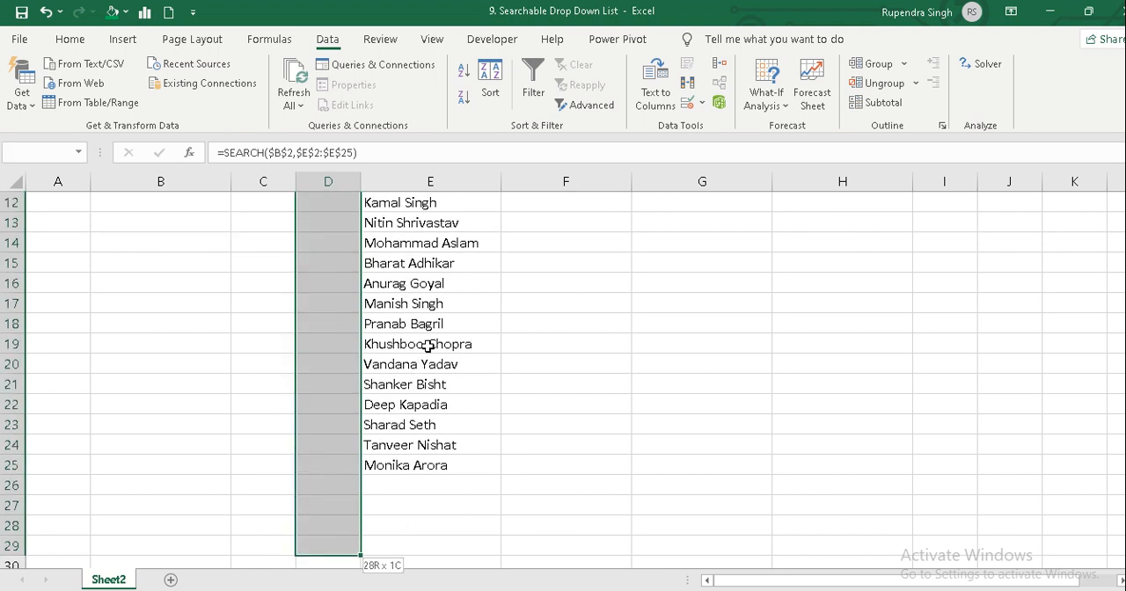
pyautogui.hotkey('shift', 'Up')
pyautogui.hotkey('shift', 'Up')
pyautogui.hotkey('shift', 'Up')
pyautogui.hotkey('shift', 'Up')
pyautogui.hotkey('ctrl', 'v')
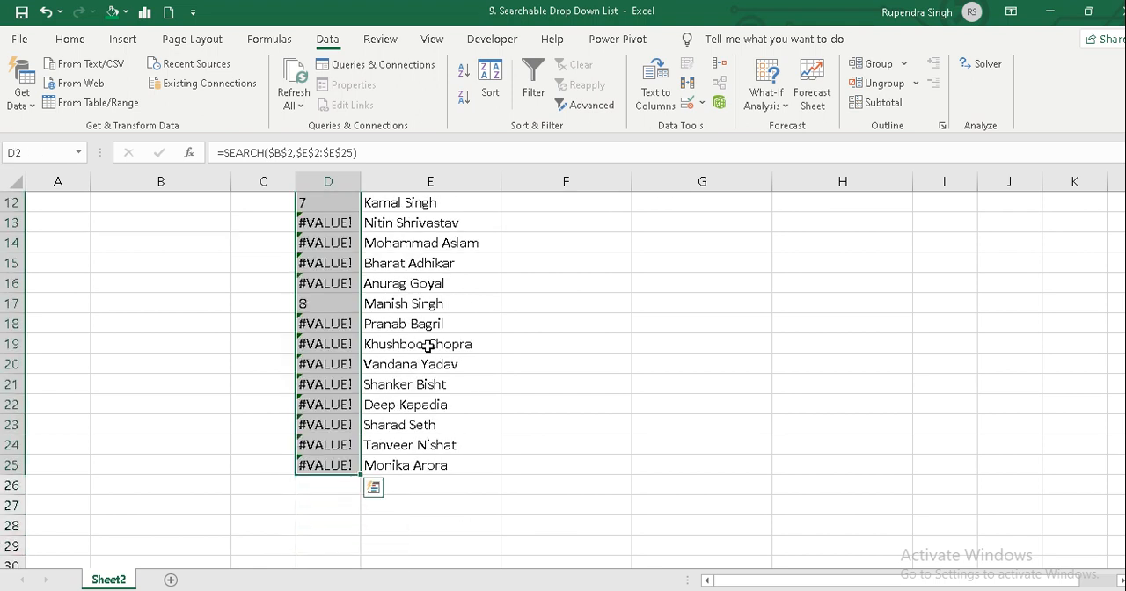
# Compare the SEARCH results in the KEY column with the matching names in column E.
pyautogui.press('Up')
pyautogui.press('Down')
pyautogui.press('Down')
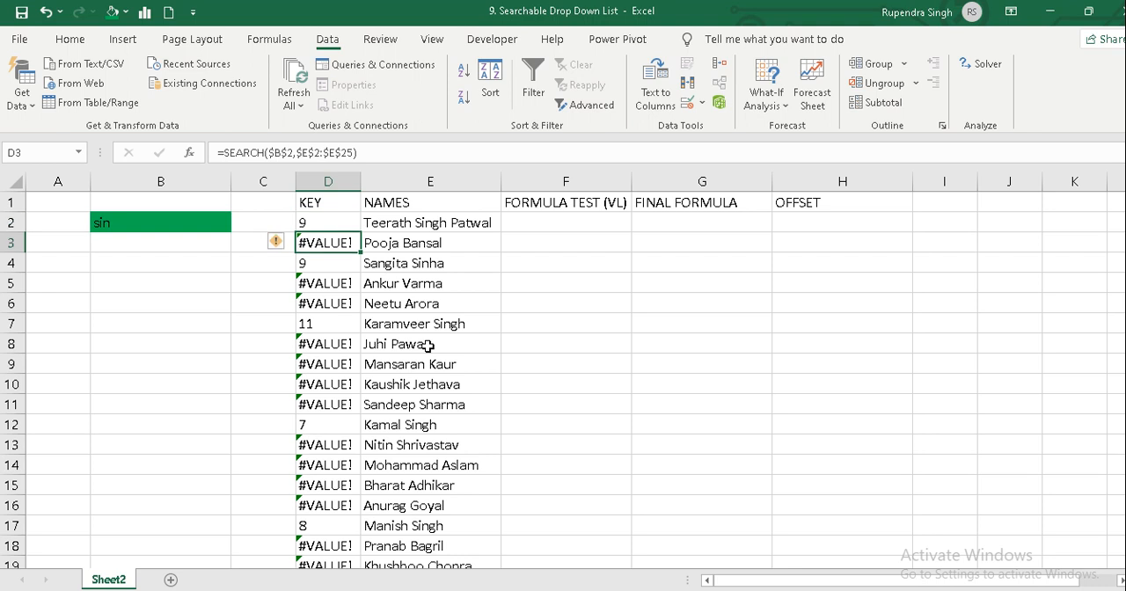
pyautogui.press('Up')
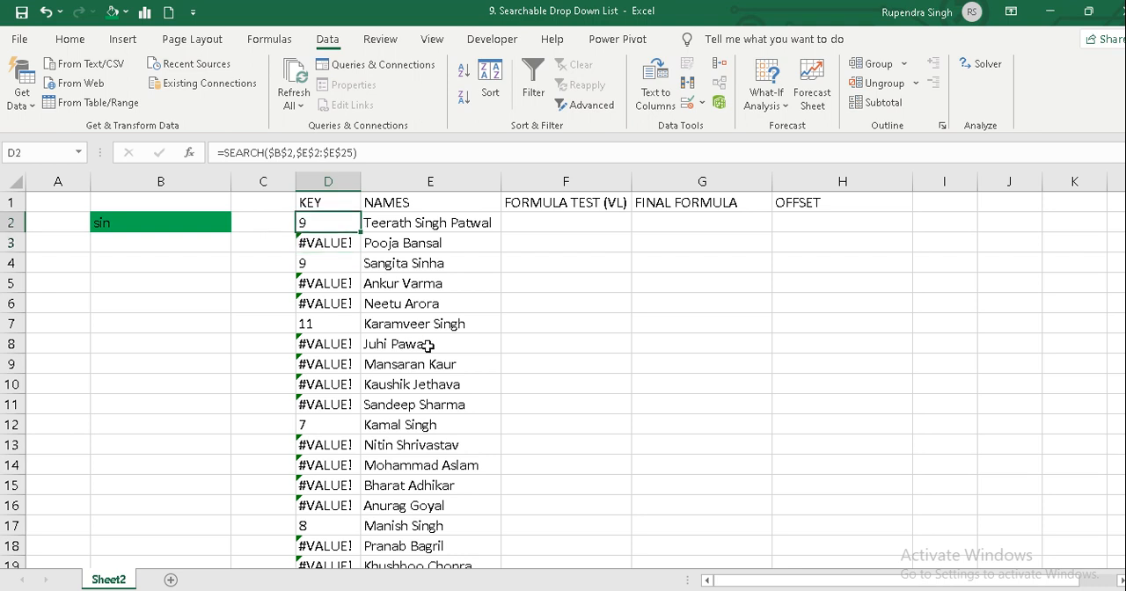
pyautogui.press('Right')
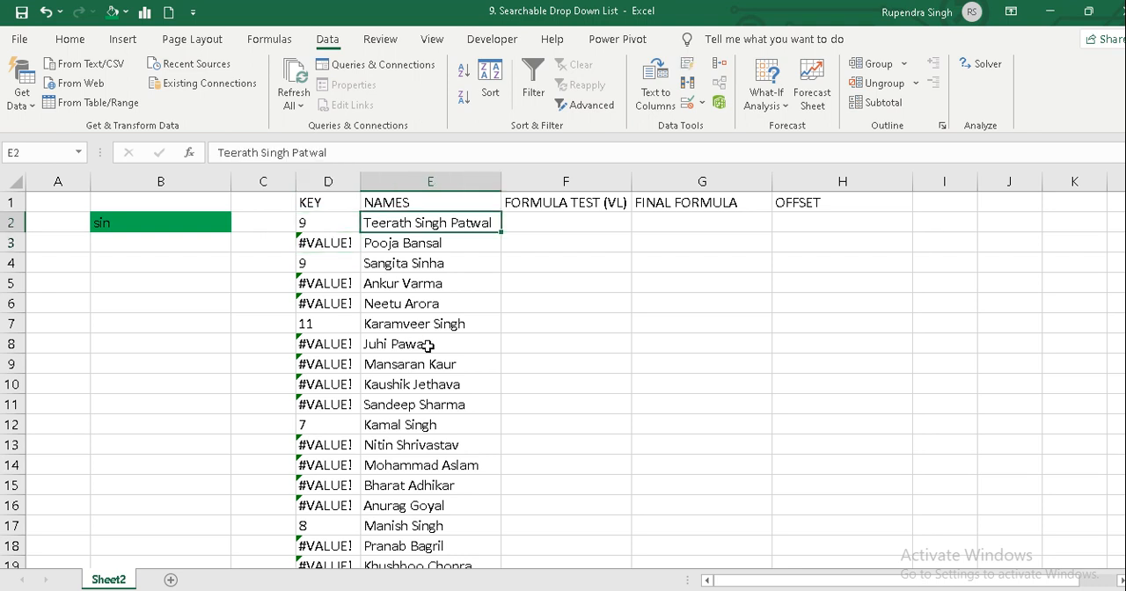
pyautogui.press('Left')
pyautogui.press('Down')
pyautogui.press('Down')
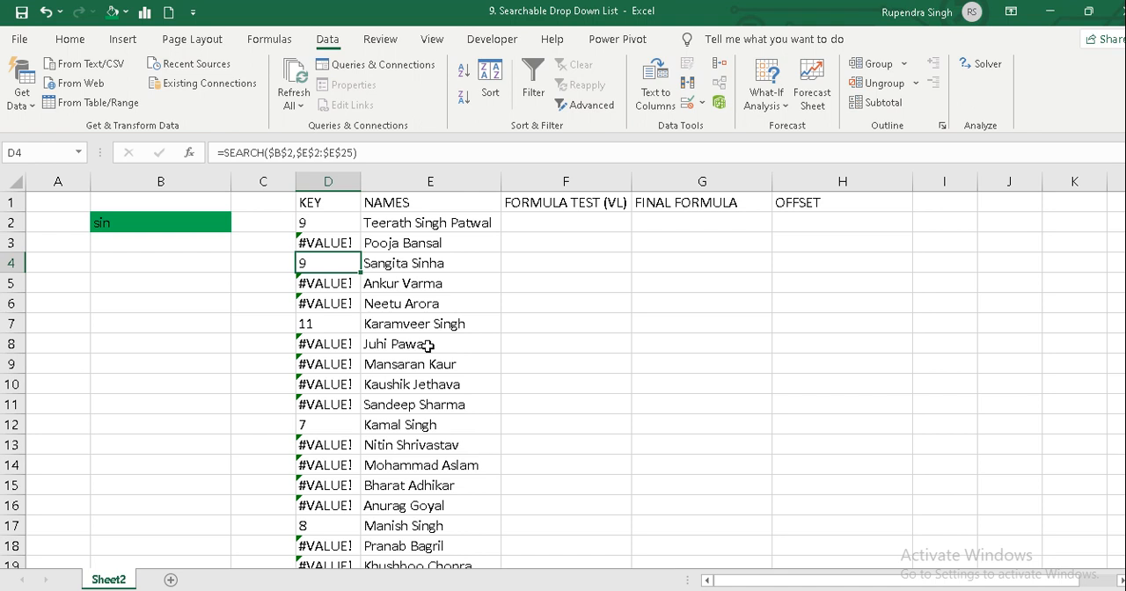
pyautogui.press('Down')
pyautogui.press('Down')
pyautogui.press('Down')
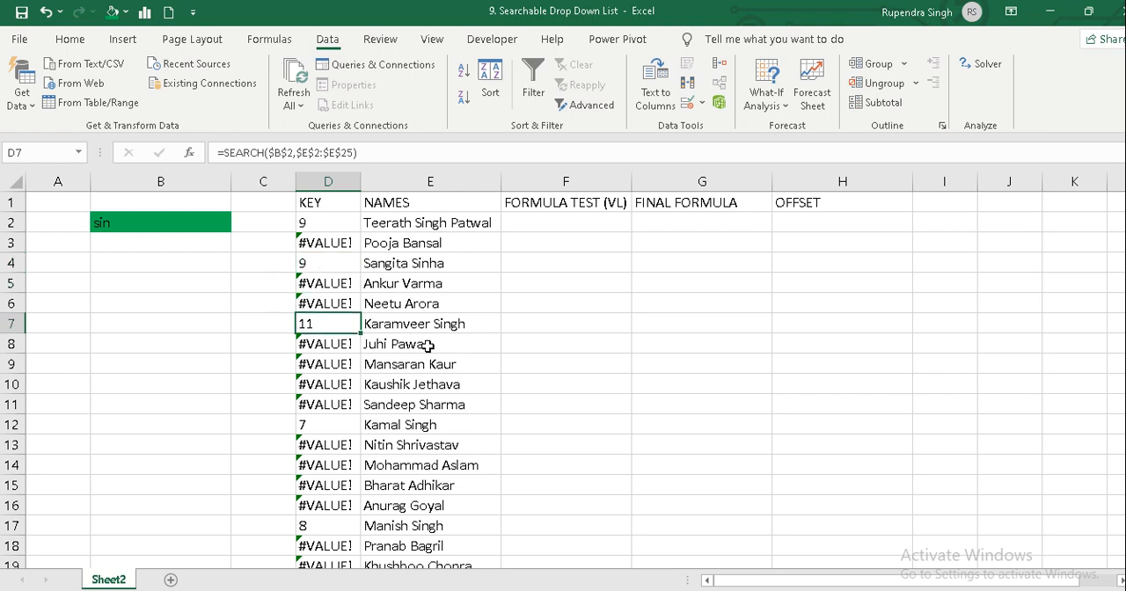
pyautogui.press('Right')
pyautogui.press('Left')
pyautogui.press('Right')
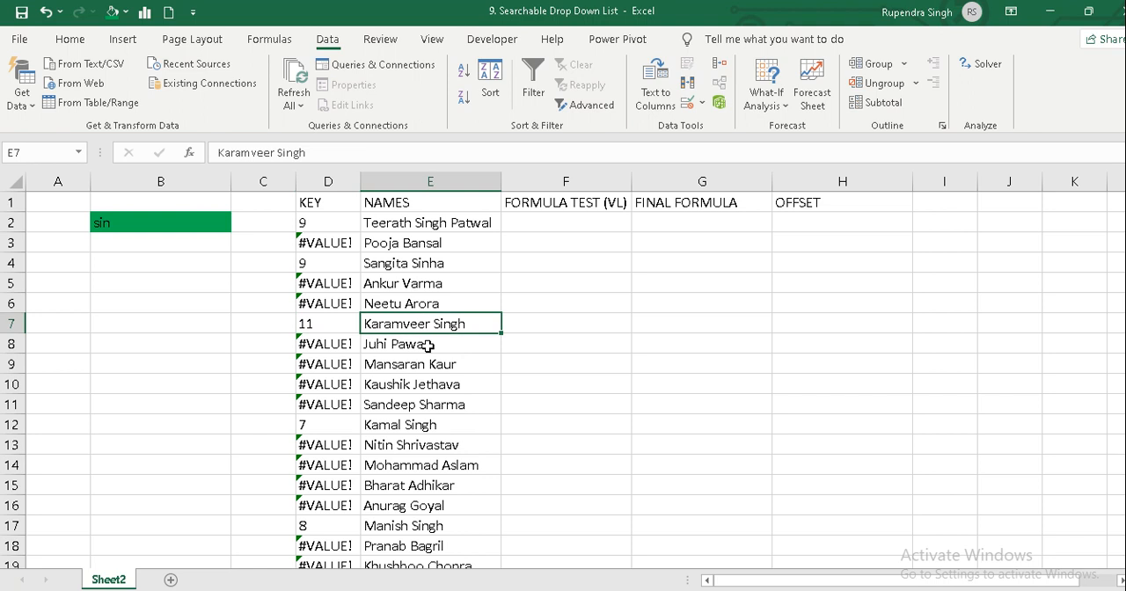
pyautogui.press('Left')
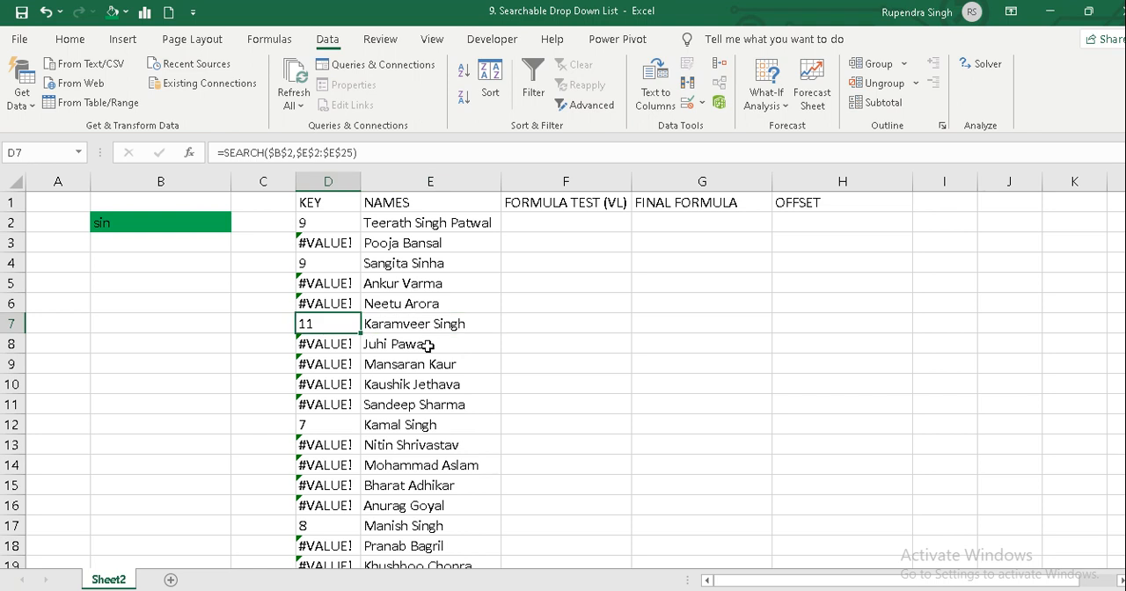
# Replace the search text in cell B2 with "b".
pyautogui.press('Left')
pyautogui.press('Left')
pyautogui.press('Up')
pyautogui.press('Up')
pyautogui.press('Up')
pyautogui.press('Up')
pyautogui.press('Up')
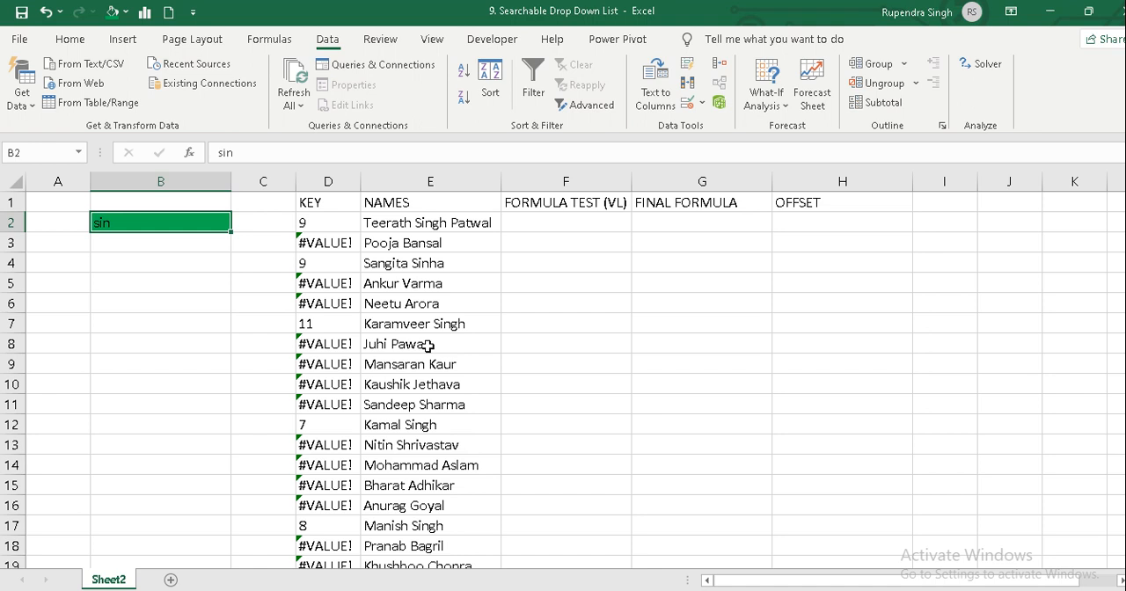
pyautogui.write('b')
pyautogui.press('Return')
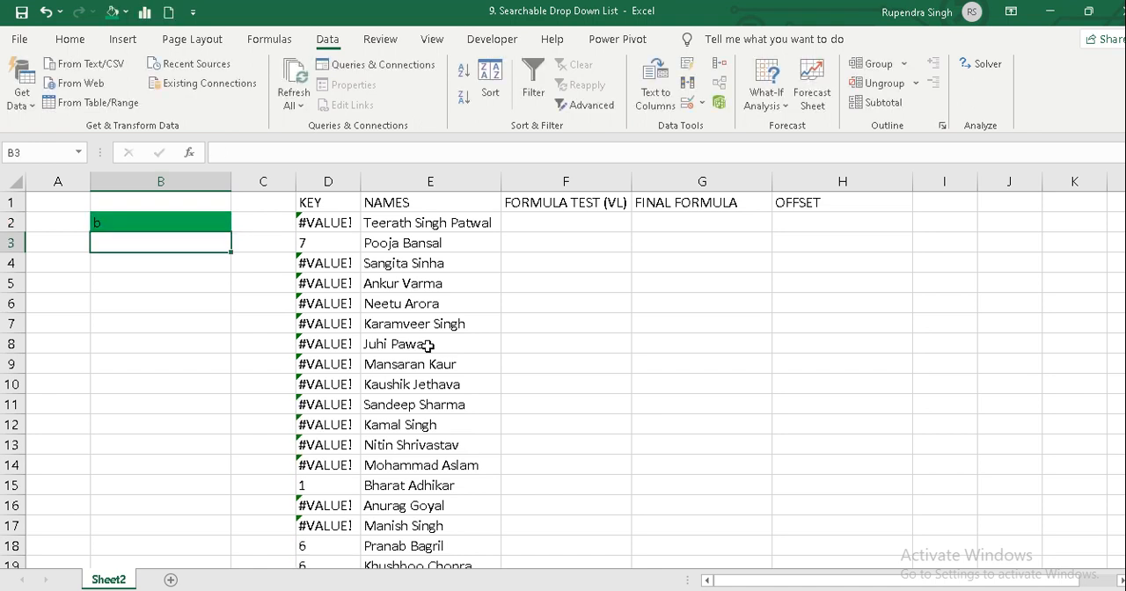
# Check the first KEY column results for the new search text in B2.
pyautogui.press('Right')
pyautogui.press('Right')
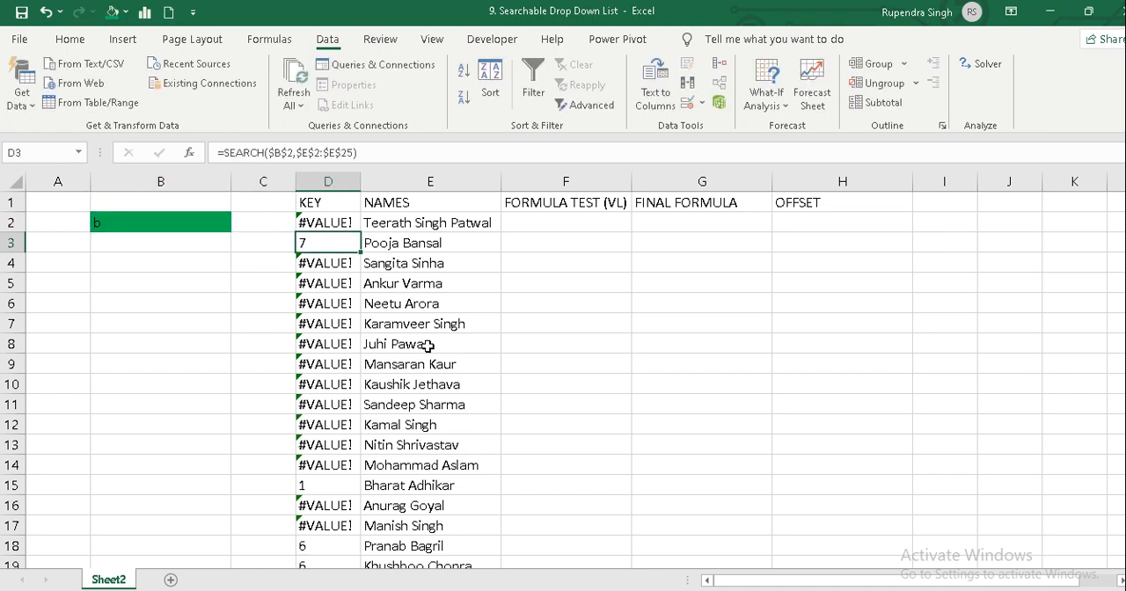
pyautogui.press('Up')
pyautogui.press('Down')
pyautogui.press('Up')
pyautogui.press('Down')
pyautogui.click(114, 590)
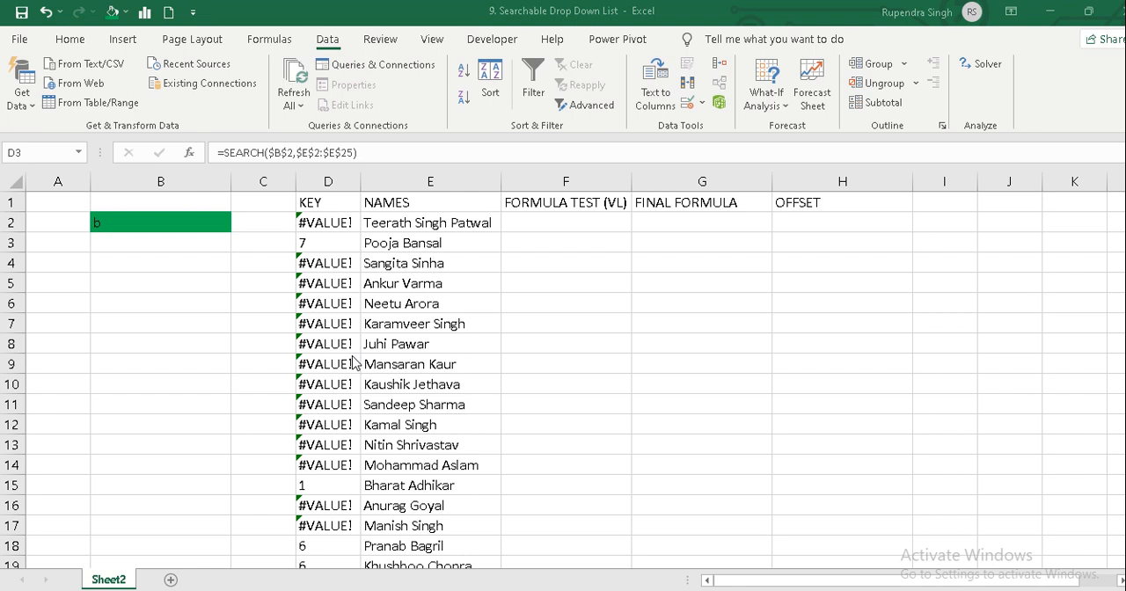
# Wrap the formula in D2 in ISNUMBER so it reads =ISNUMBER(SEARCH($B$2,$E$2:$E$25)).
pyautogui.click(308, 222)
pyautogui.click(307, 222)
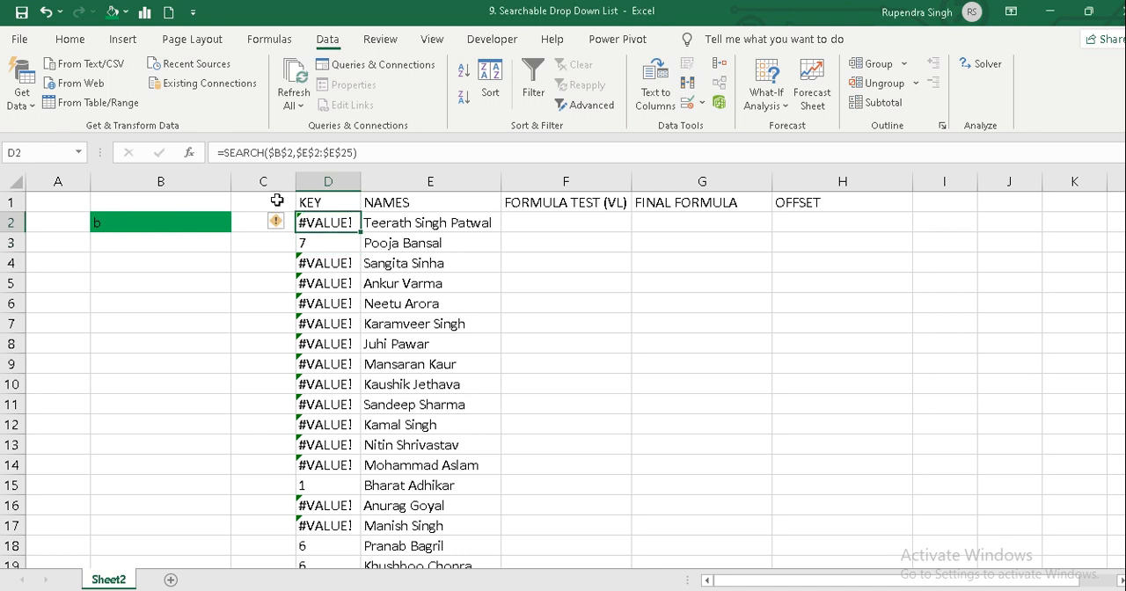
pyautogui.click(231, 152)
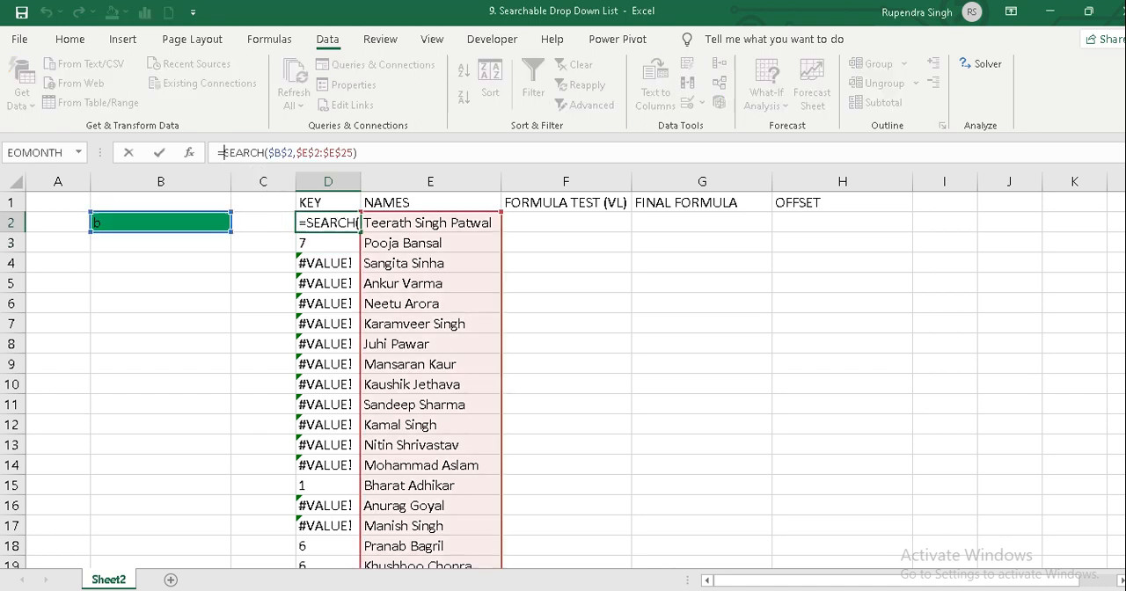
pyautogui.write('isnumber')
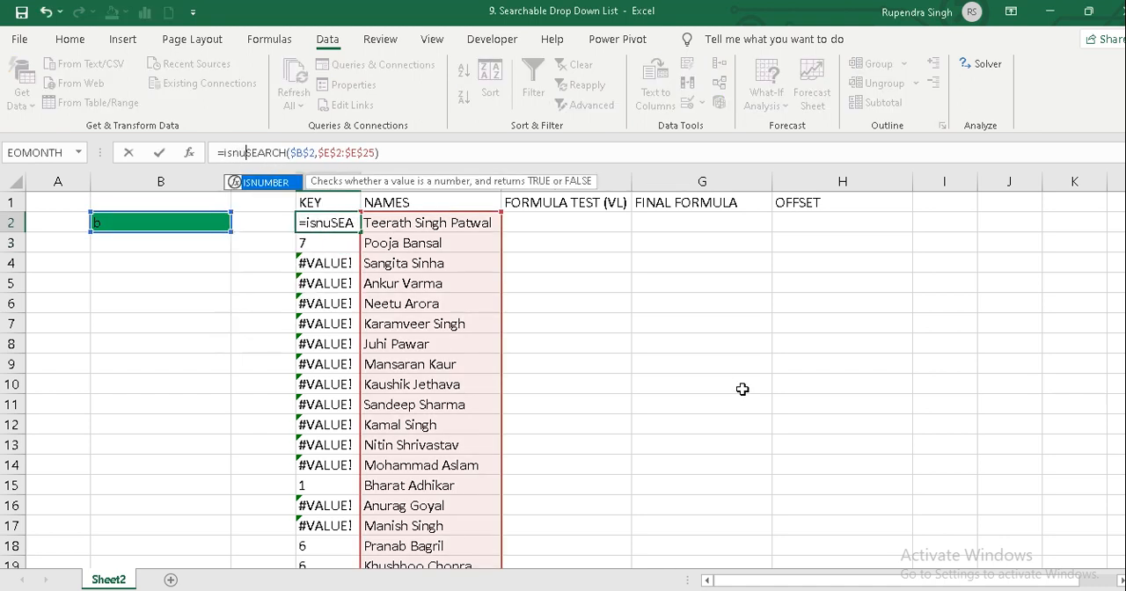
pyautogui.write('(')
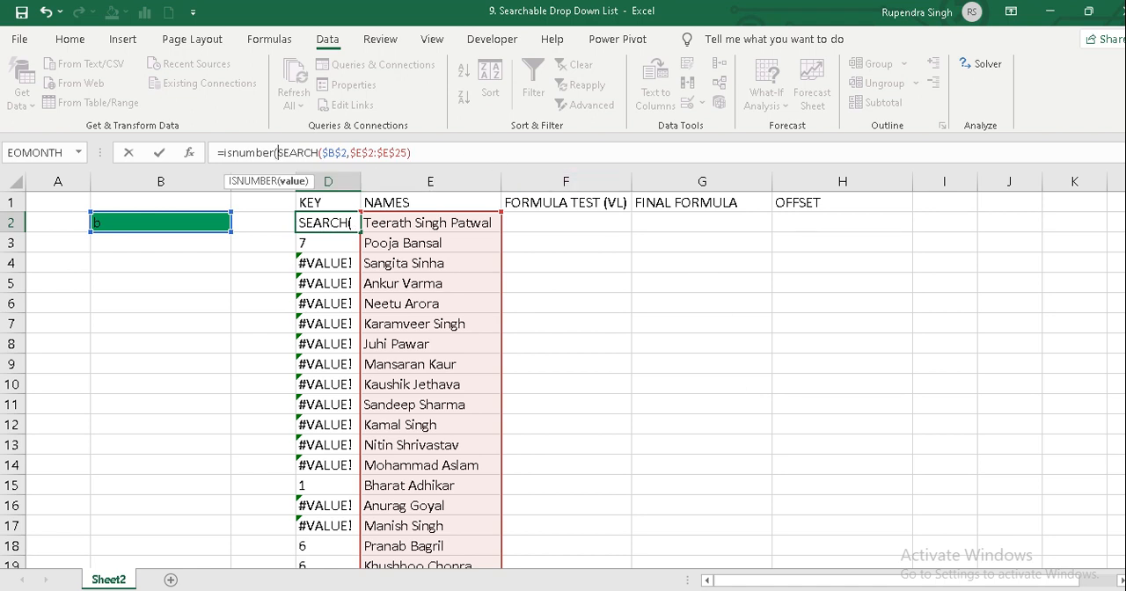
pyautogui.click(427, 152)
pyautogui.write(')')
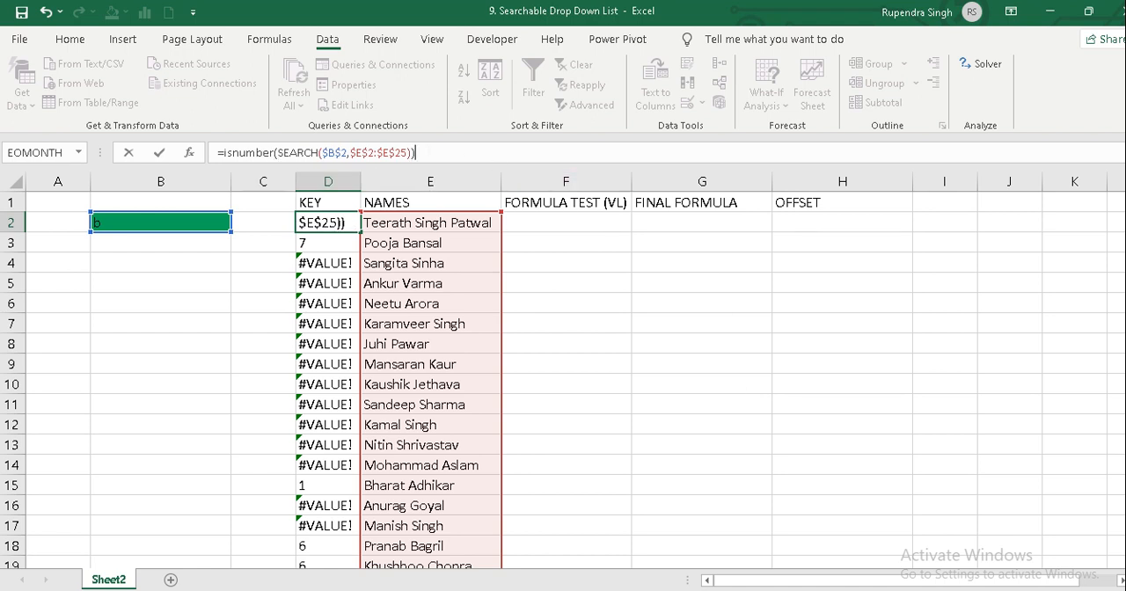
pyautogui.press('Return')
# Fill the ISNUMBER formula from D2 down the rest of the KEY column.
pyautogui.press('Up')
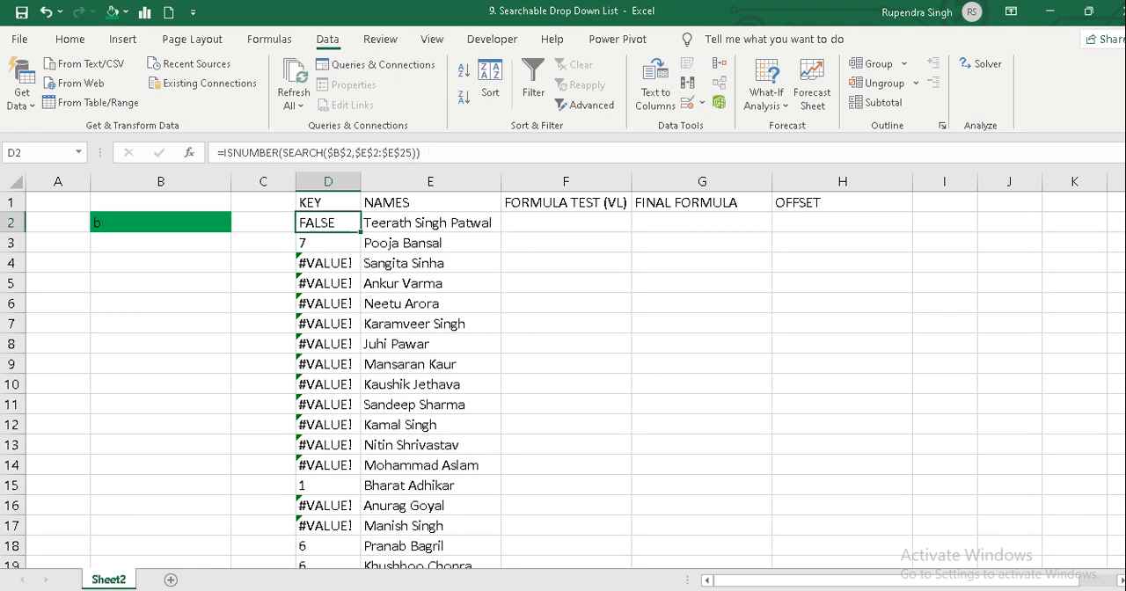
pyautogui.hotkey('ctrl', 'shift', 'Down')
pyautogui.hotkey('ctrl', 'd')
pyautogui.hotkey('ctrl', 'shift', 'Up')
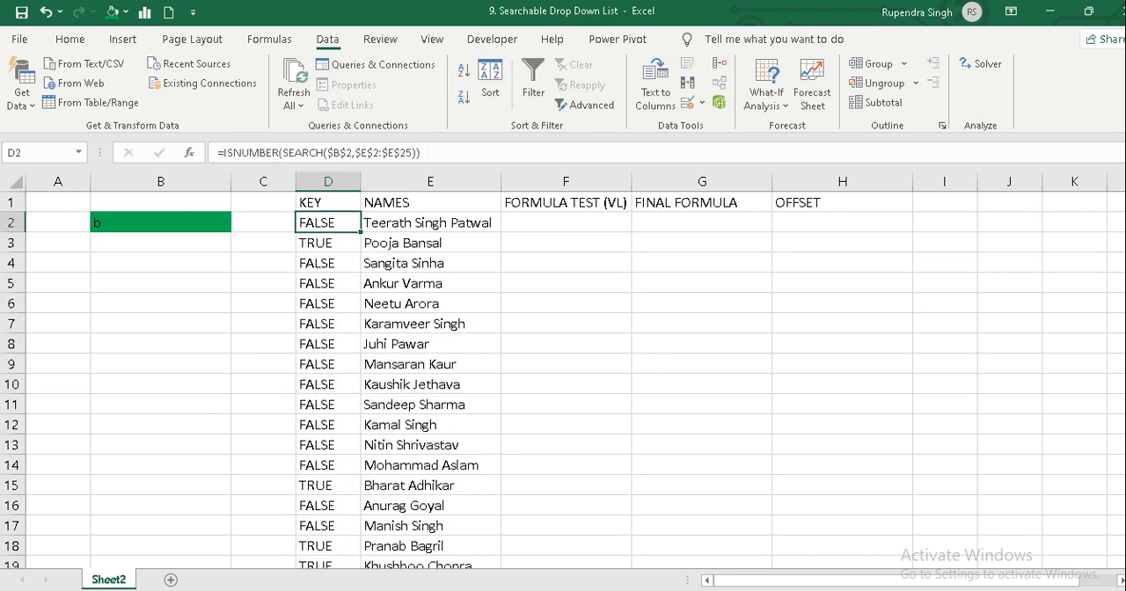
# Check the TRUE and FALSE results down the KEY column against the names beside them.
pyautogui.press('Down')
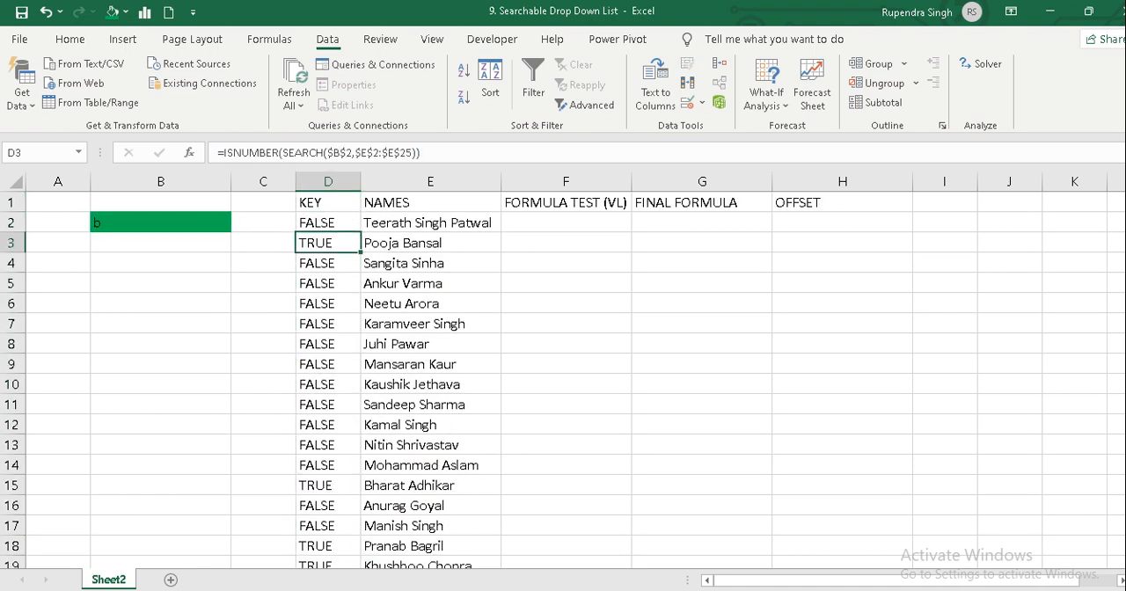
pyautogui.press('Down')
pyautogui.press('Down')
pyautogui.press('Down')
pyautogui.press('Down')
pyautogui.press('Down')
pyautogui.press('Down')
pyautogui.press('Down')
pyautogui.press('Down')
pyautogui.press('Down')
pyautogui.press('Down')
pyautogui.press('Down')
pyautogui.press('Down')
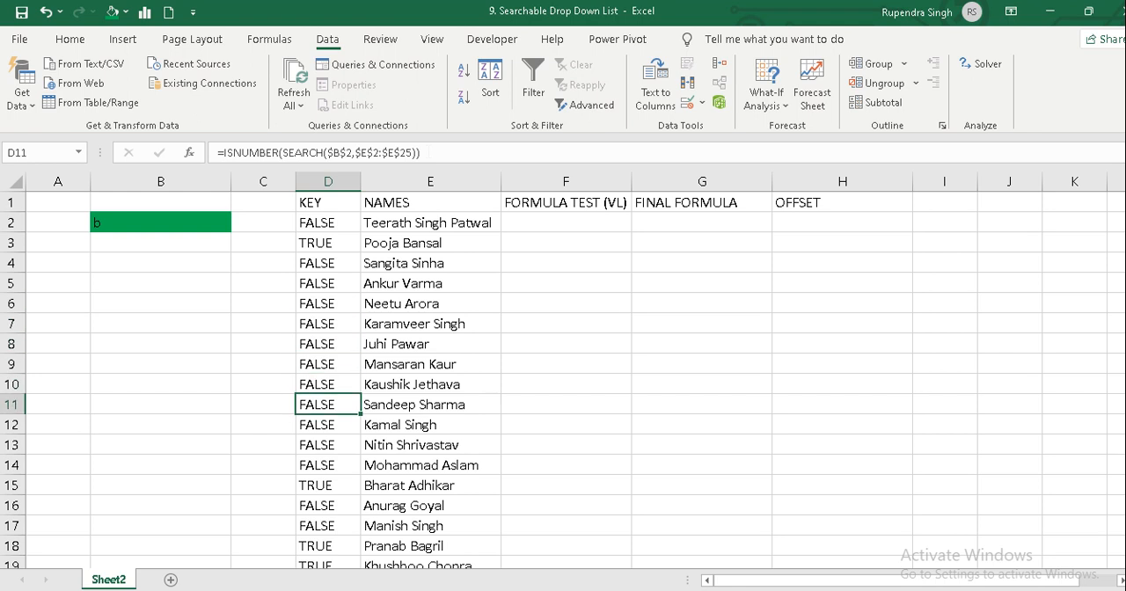
pyautogui.hotkey('ctrl', 'Up')
# Enter TRUE in cell B5 and 1 beside it in C5.
pyautogui.press('Down')
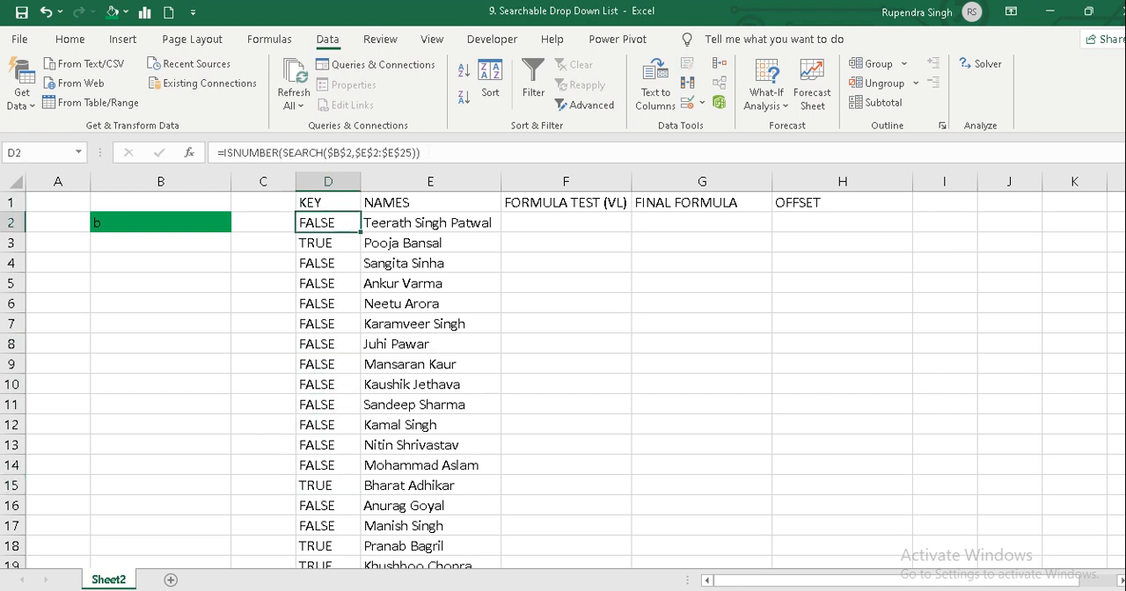
pyautogui.press('Home')
pyautogui.press('Down')
pyautogui.press('Down')
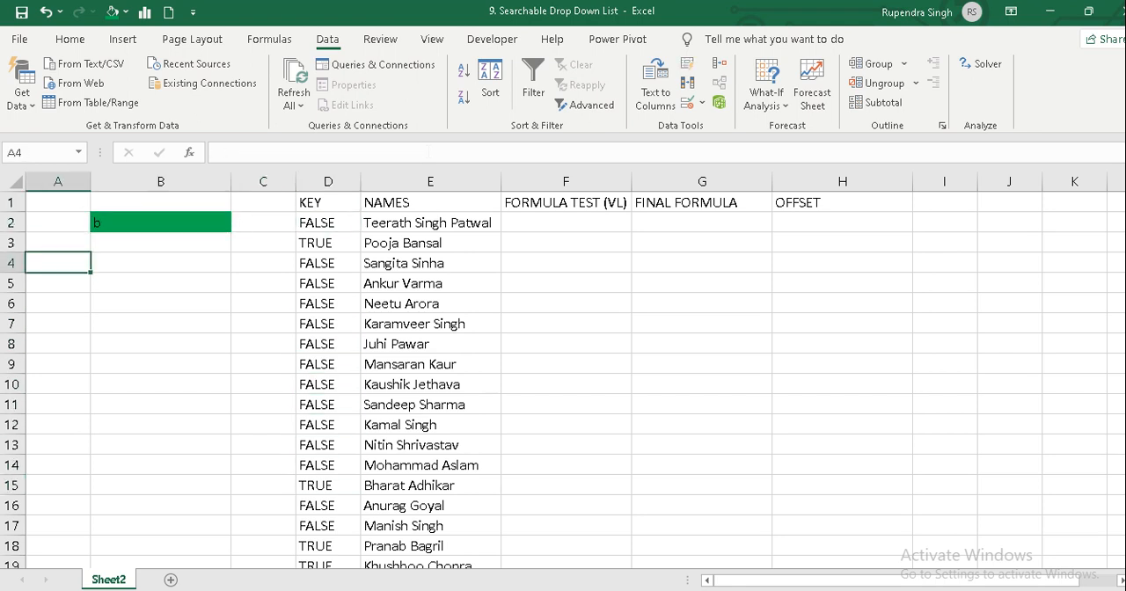
pyautogui.press('Down')
pyautogui.press('Right')
pyautogui.write('r')
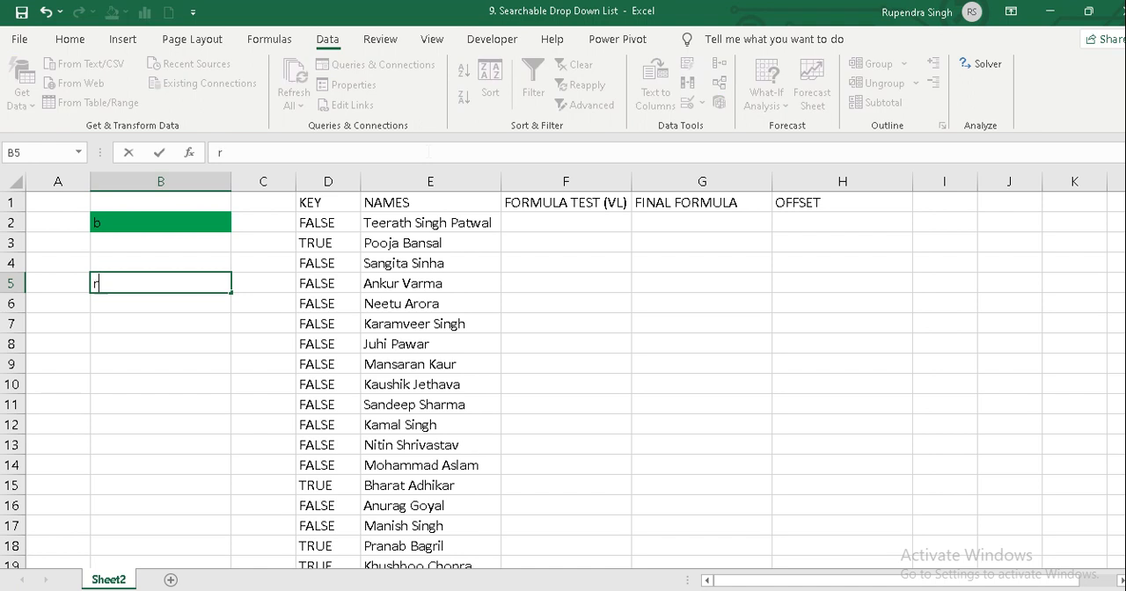
pyautogui.write('run')
pyautogui.press('BackSpace')
pyautogui.write('e')
pyautogui.press('Tab')
pyautogui.write('1')
pyautogui.press('Return')
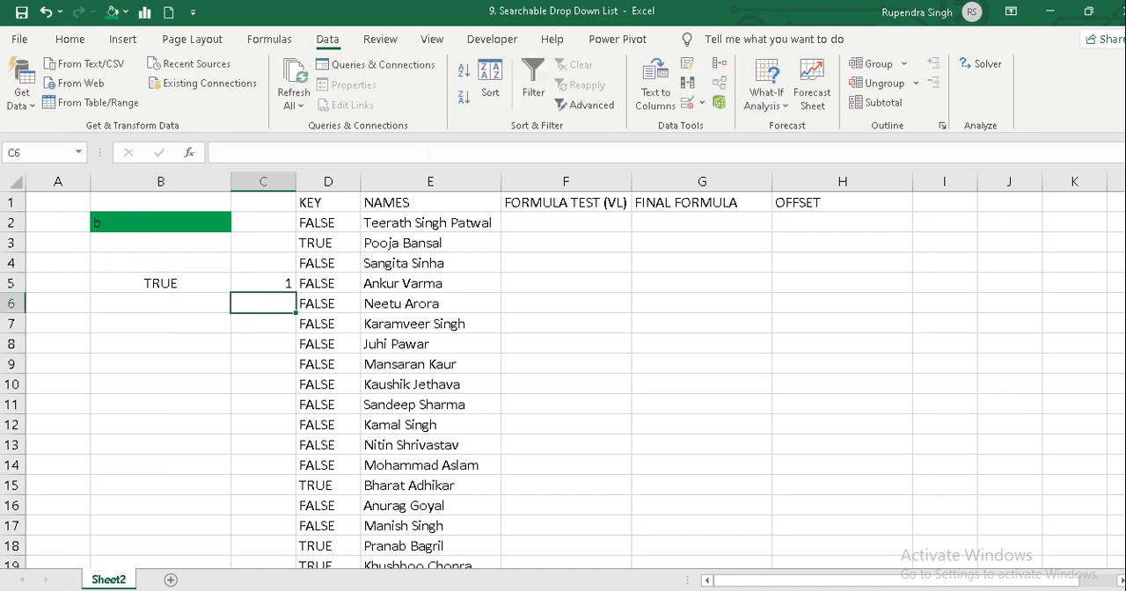
# Enter FALSE in cell B6 and 0 beside it in C6.
pyautogui.press('Left')
pyautogui.write('false')
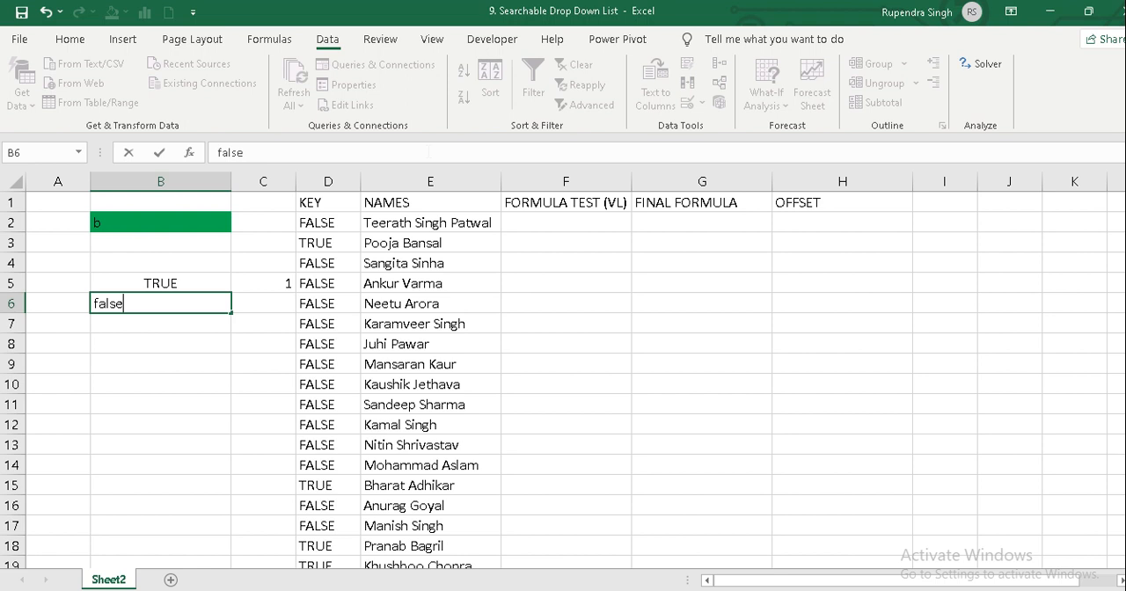
pyautogui.press('Tab')
pyautogui.write('0')
pyautogui.press('Up')
# Move the small TRUE/FALSE table from B5:C6 one column over to A5:B6.
pyautogui.press('Left')
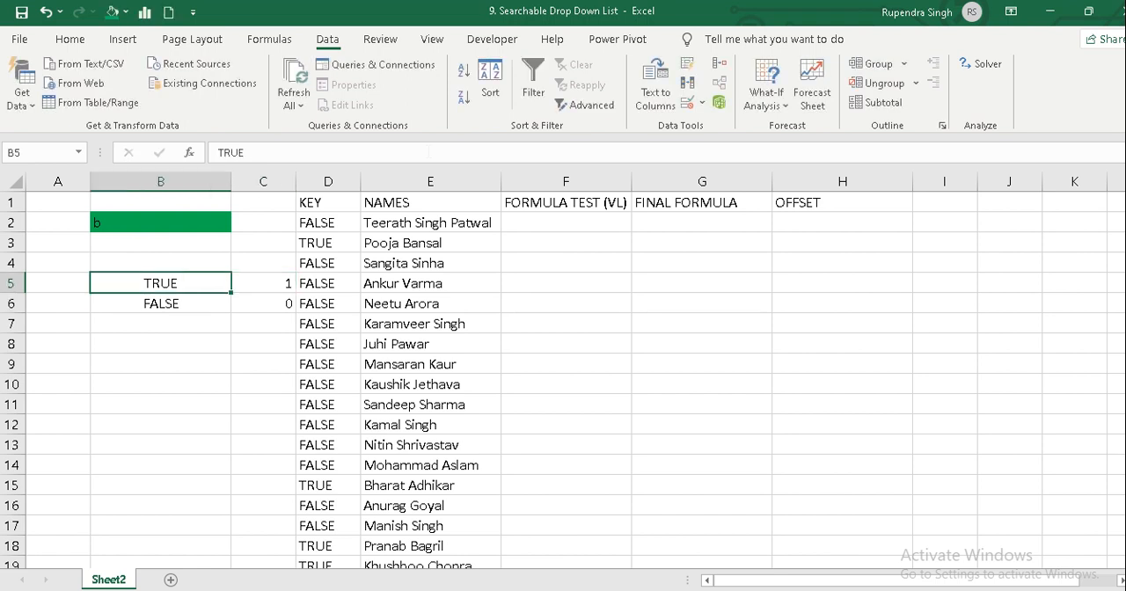
pyautogui.hotkey('shift', 'Right')
pyautogui.hotkey('shift', 'Down')
pyautogui.hotkey('ctrl', 'x')
pyautogui.press('Left')
pyautogui.hotkey('ctrl', 'v')
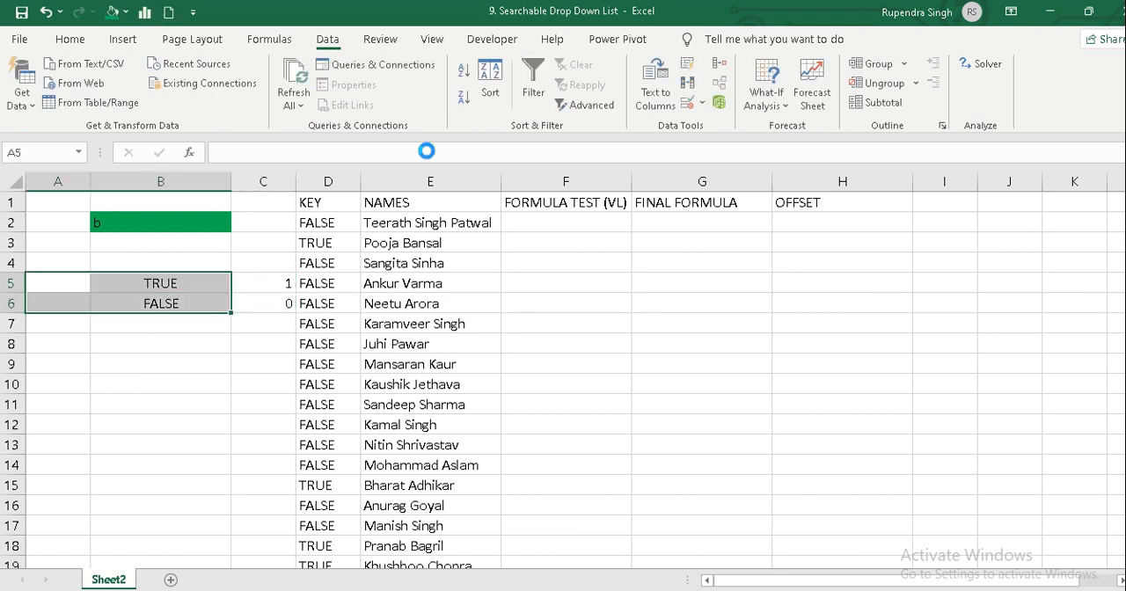
pyautogui.press('Down')
pyautogui.press('Down')
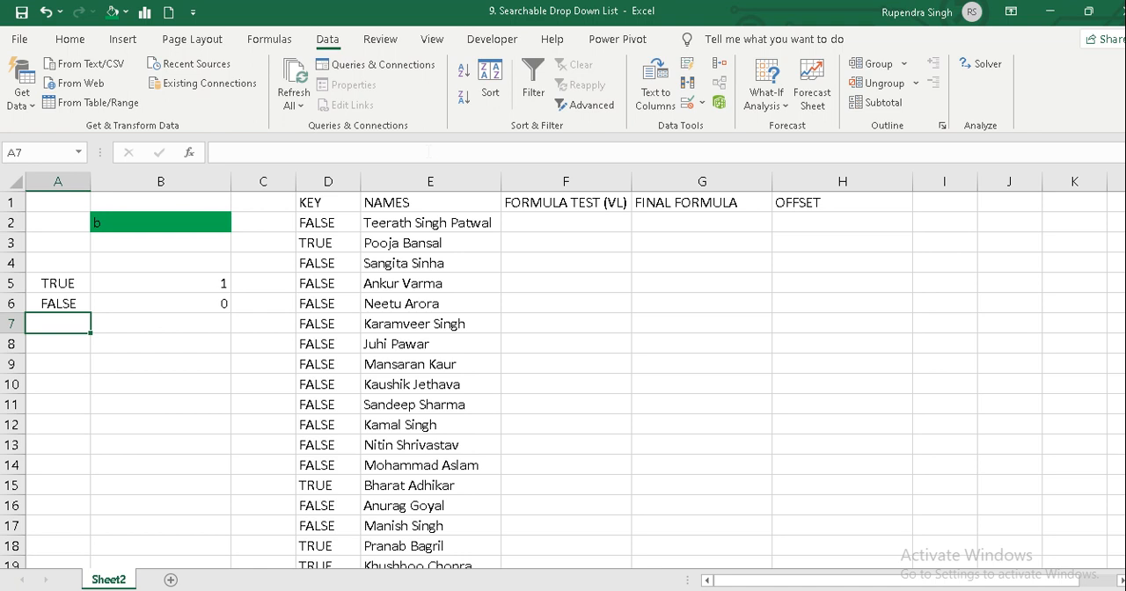
# Enter =SUM(A5:A6) in A7 to add up the TRUE and FALSE values.
pyautogui.press('Up')
pyautogui.press('Up')
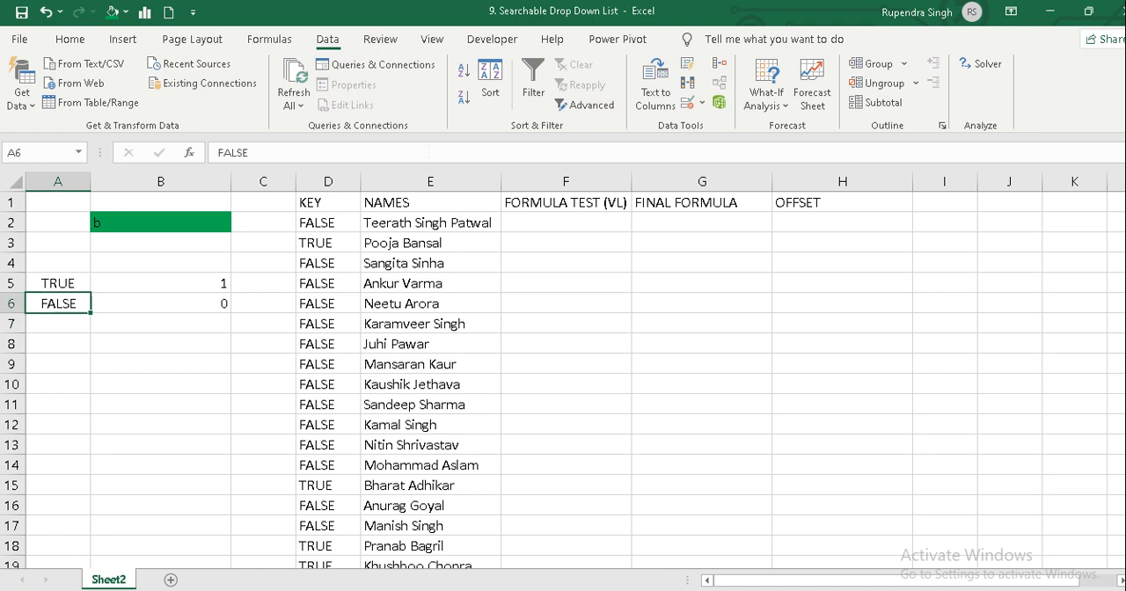
pyautogui.press('Down')
pyautogui.press('Down')
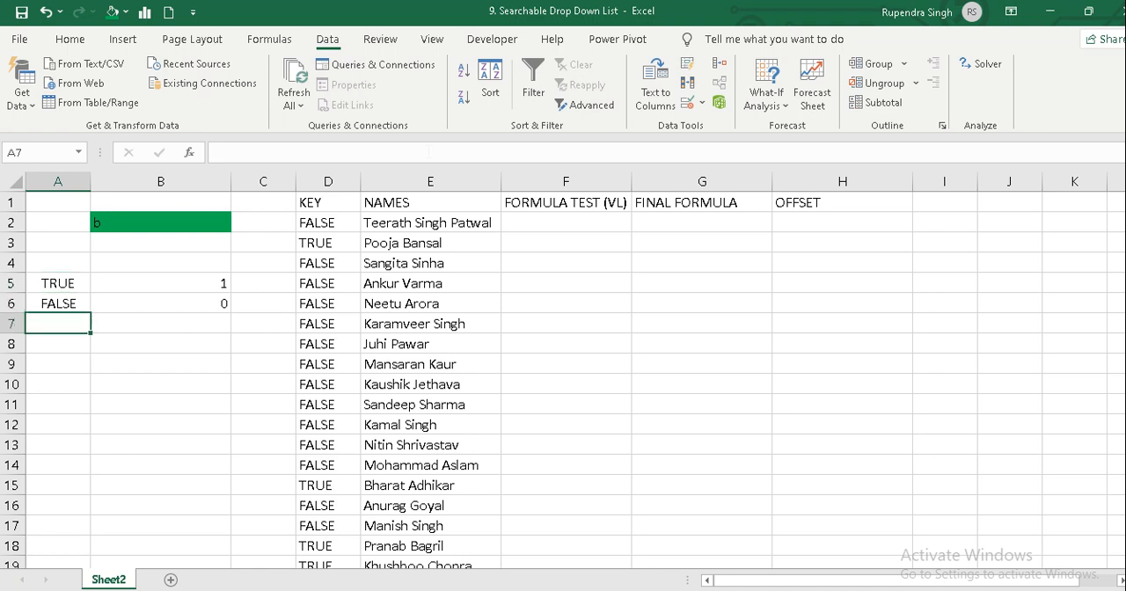
pyautogui.write('=sum(')
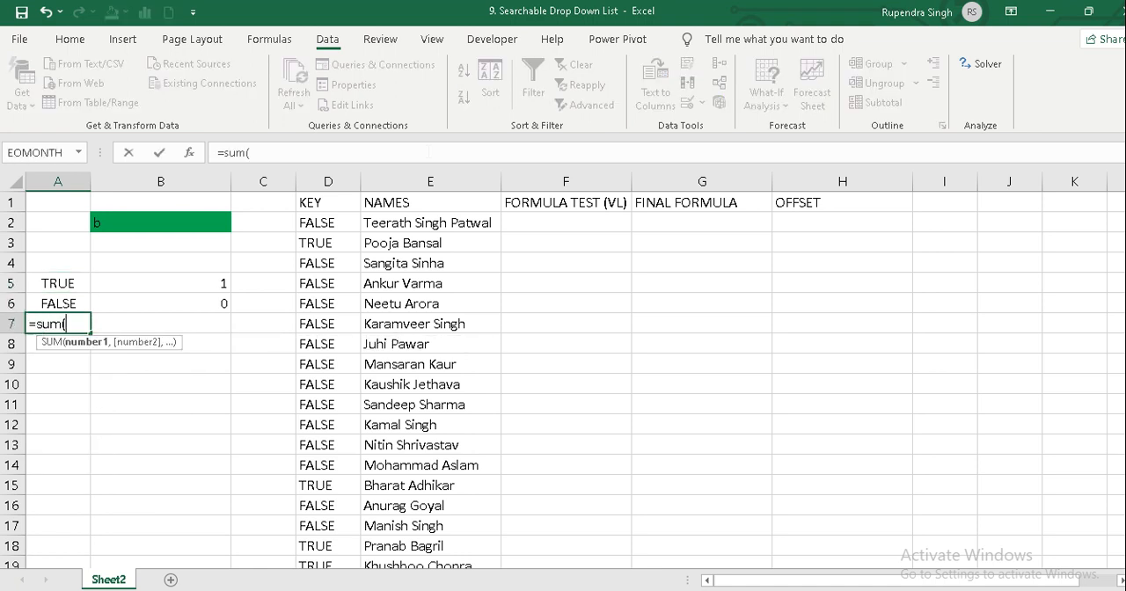
pyautogui.click(54, 281)
pyautogui.hotkey('shift', 'Down')
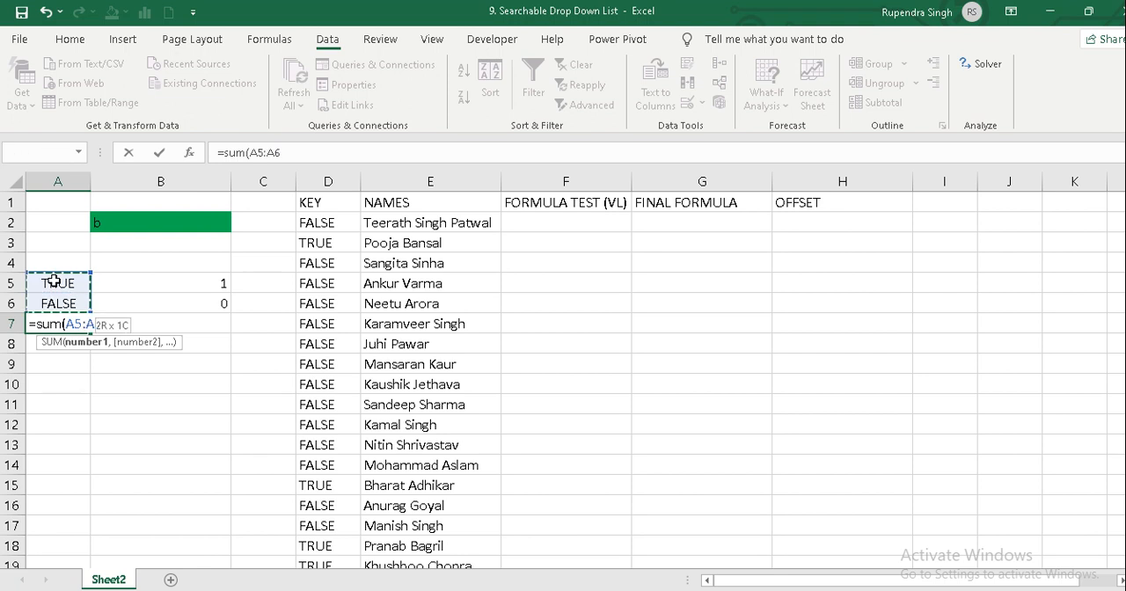
pyautogui.write(')')
pyautogui.press('Return')
pyautogui.press('Up')
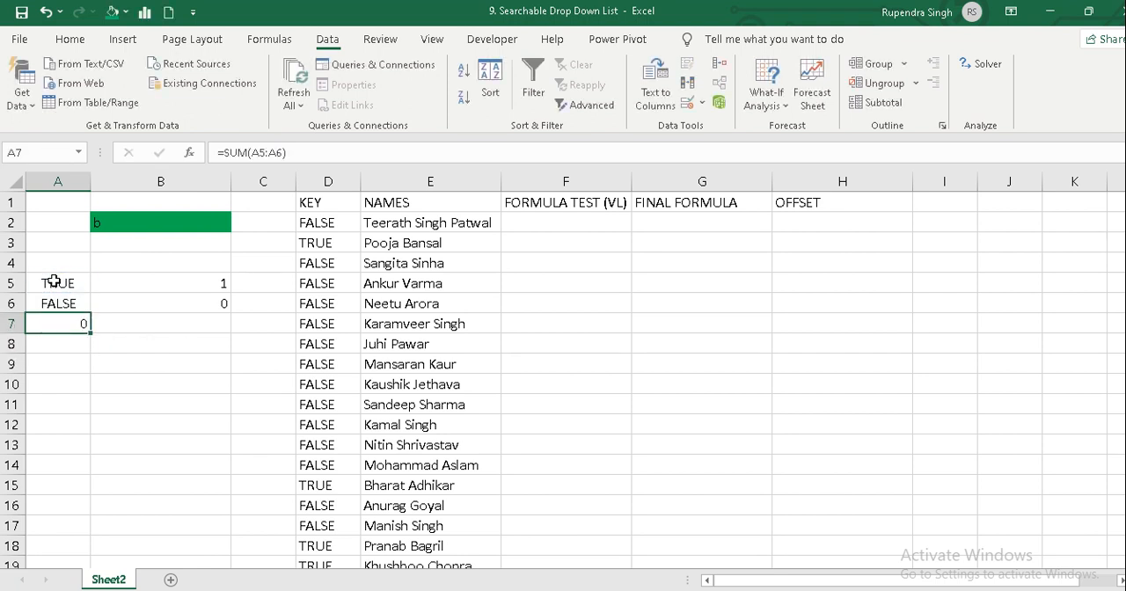
# Sum the 1 and 0 values of B5:B6 in cell B7.
pyautogui.press('Right')
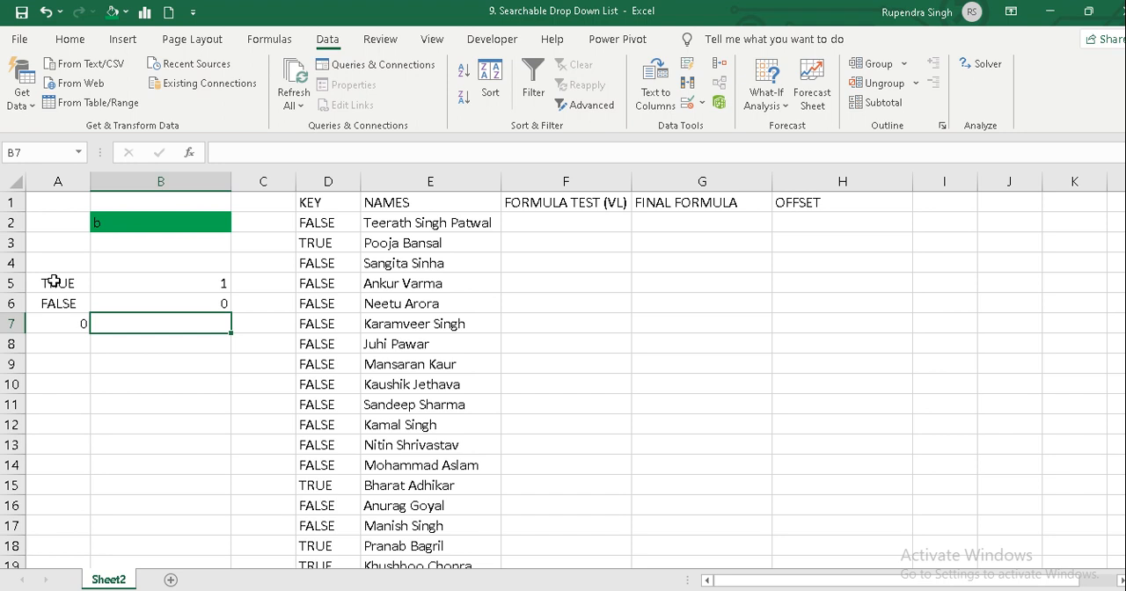
pyautogui.hotkey('alt', '=')
pyautogui.press('Return')
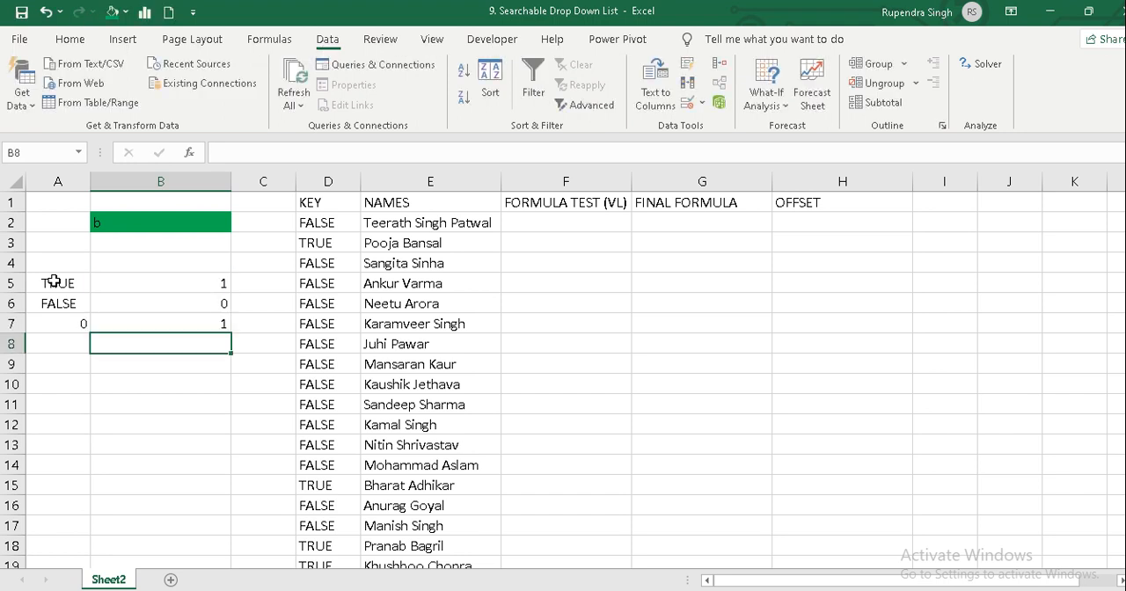
pyautogui.press('Up')
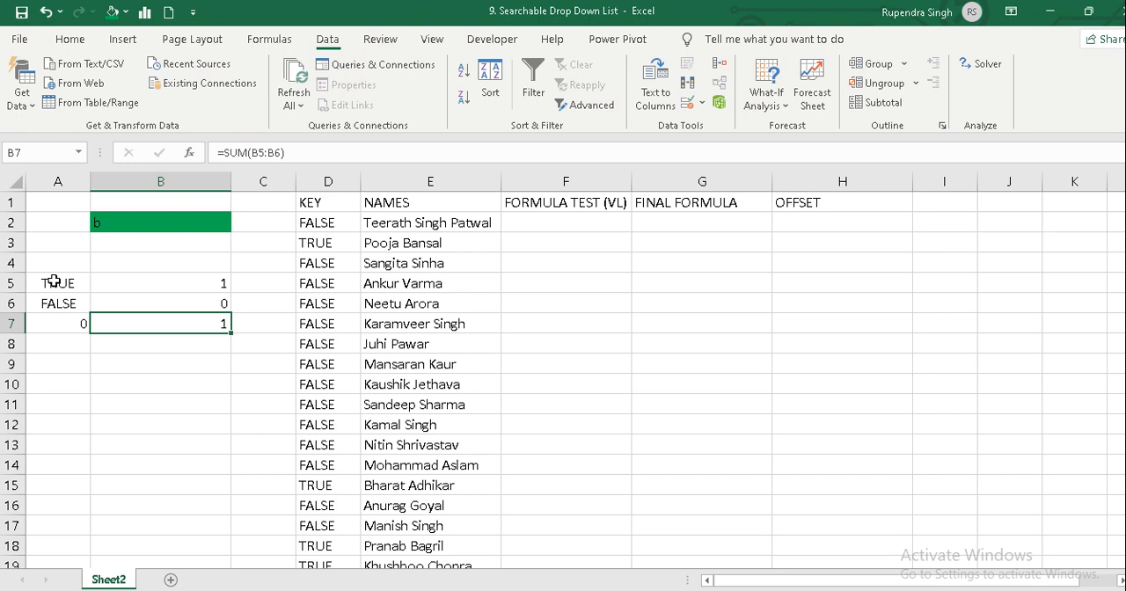
pyautogui.press('Down')
pyautogui.press('Right')
pyautogui.press('Right')
pyautogui.press('Right')
pyautogui.press('Right')
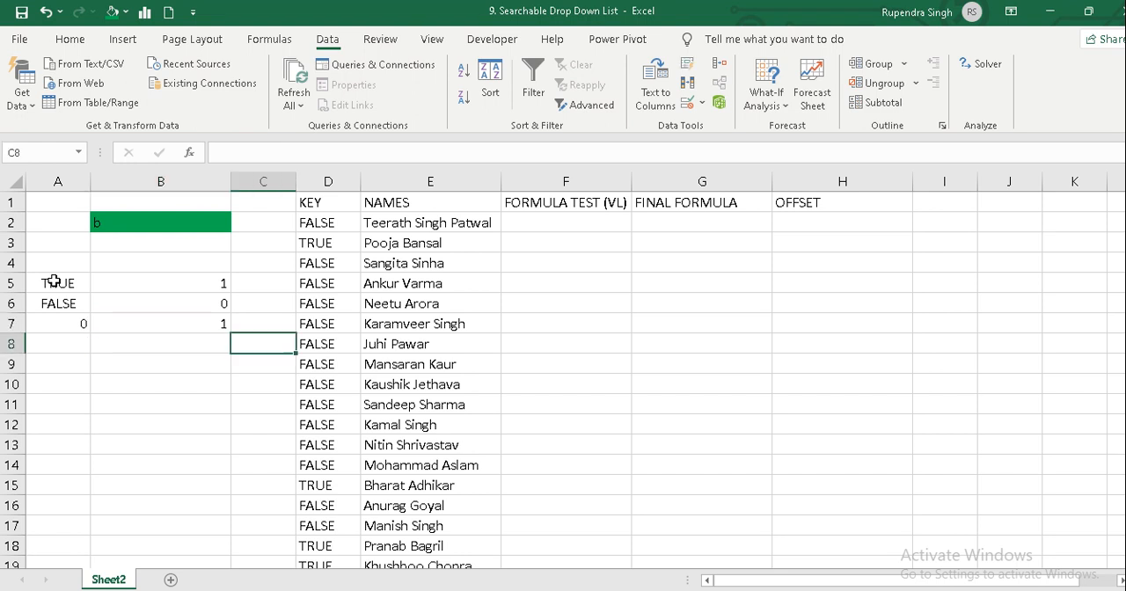
pyautogui.press('Right')
pyautogui.press('Up')
pyautogui.press('Up')
pyautogui.press('Up')
pyautogui.press('Up')
pyautogui.press('Up')
pyautogui.press('Up')
pyautogui.press('Up')
pyautogui.press('Left')
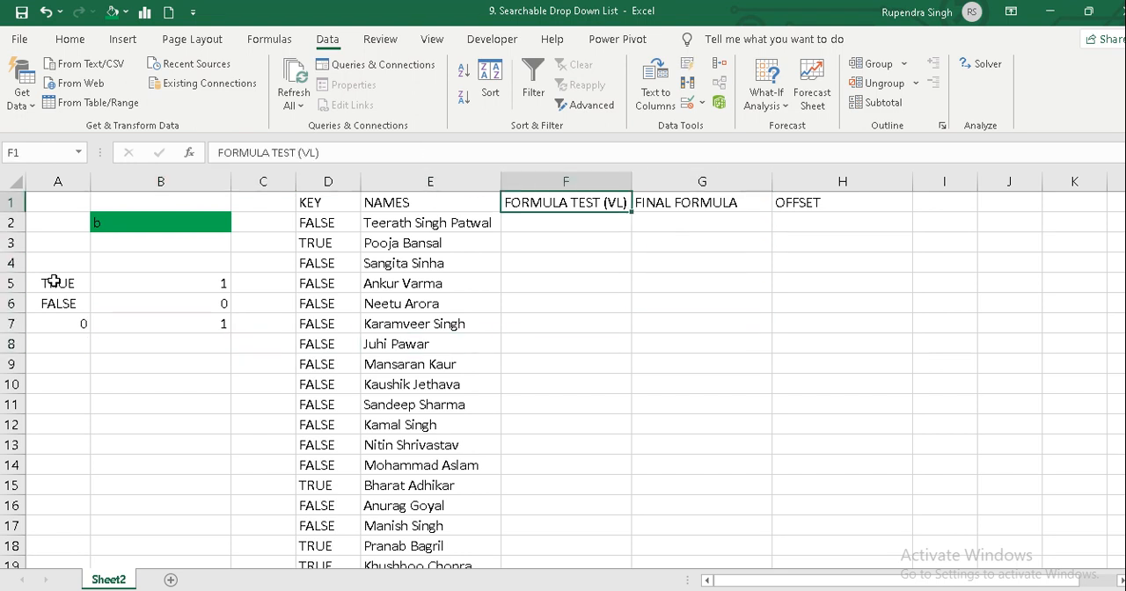
pyautogui.press('Down')
pyautogui.write('=VLOOKUP(')
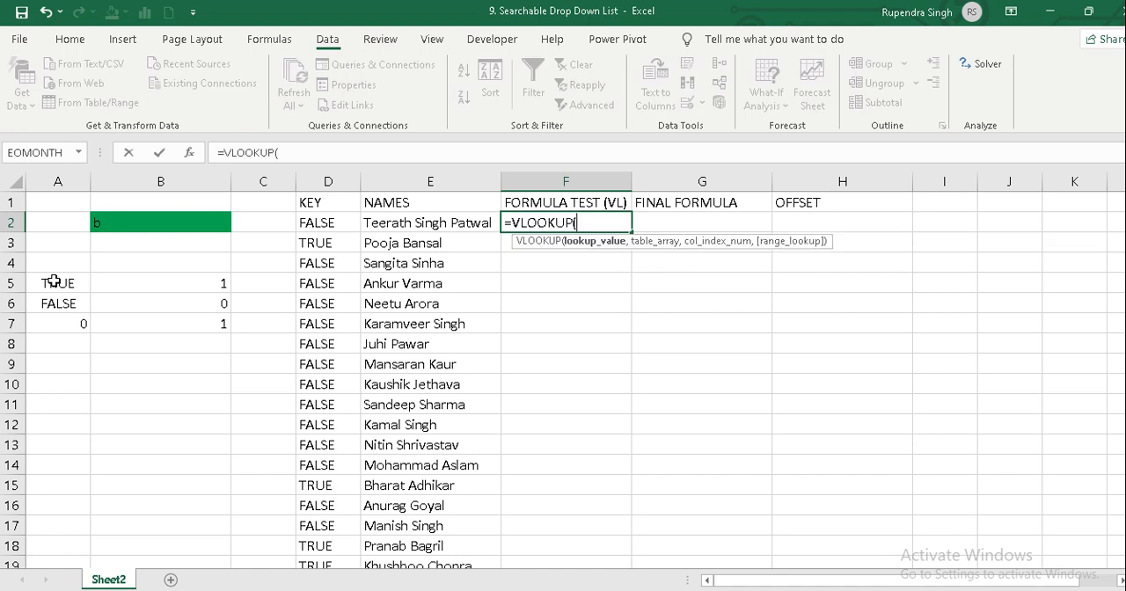
pyautogui.press('Escape')
# Try inserting a blank column in front of the KEY column.
pyautogui.press('Left')
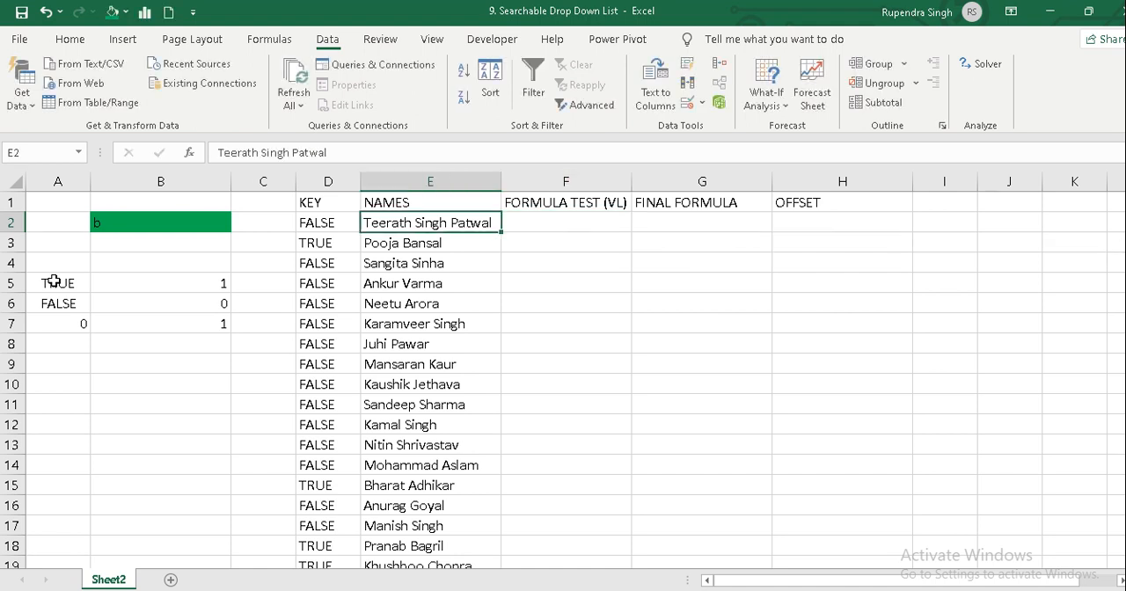
pyautogui.press('Left')
pyautogui.press('Up')
pyautogui.hotkey('ctrl', 'space')
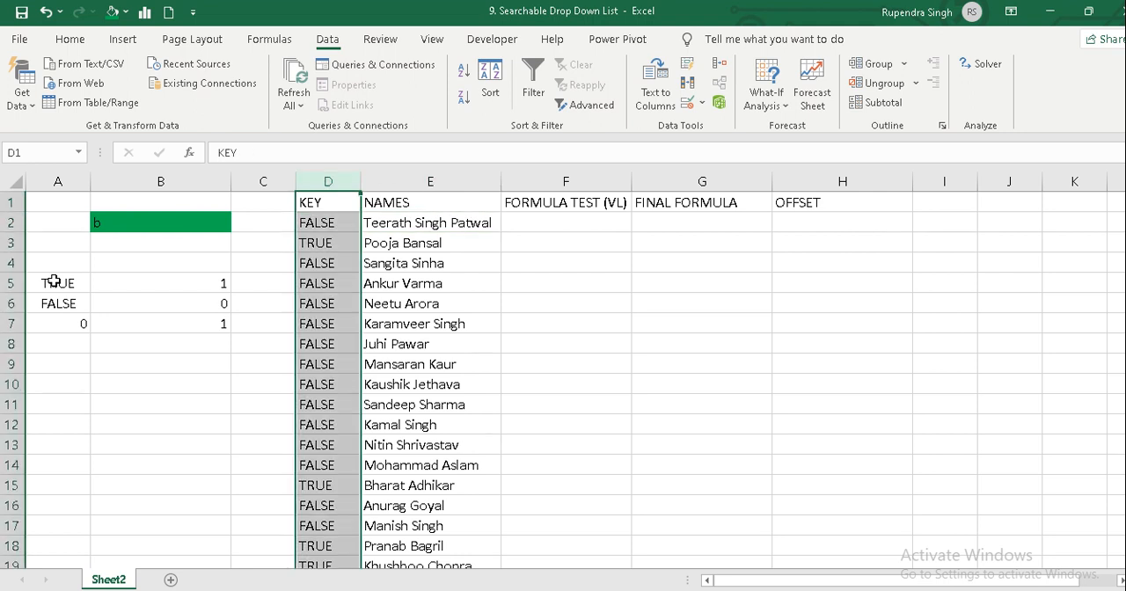
pyautogui.hotkey('ctrl', 'shift', '+')
pyautogui.hotkey('ctrl', 'z')
# Insert a blank column between the KEY and NAMES columns.
pyautogui.press('Right')
pyautogui.hotkey('ctrl', 'space')
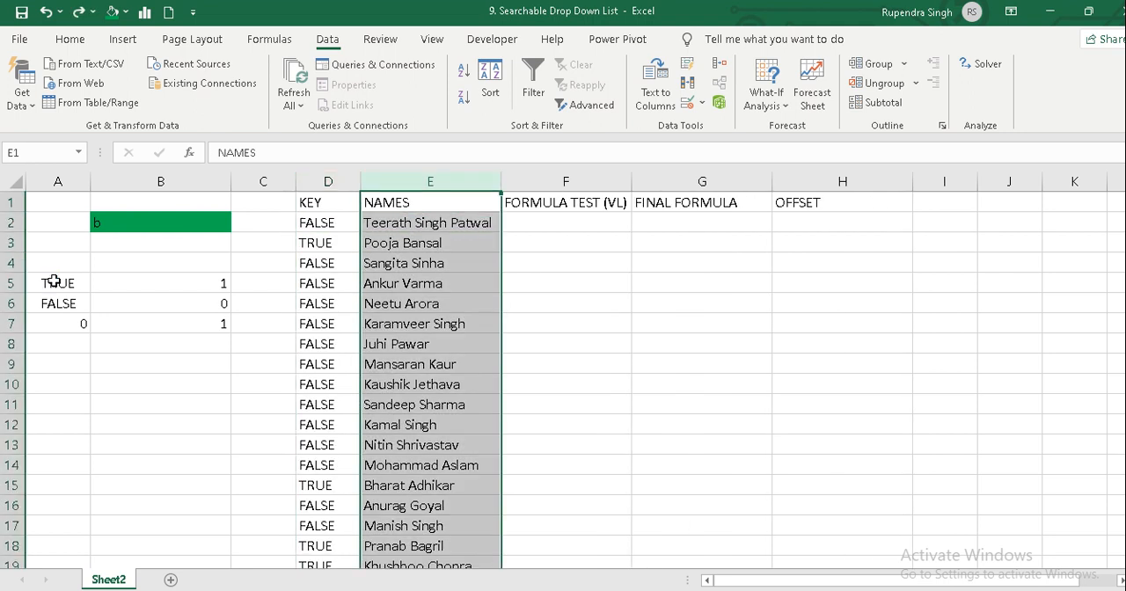
pyautogui.hotkey('ctrl', 'shift', '+')
# Number the first three names 1, 2 and 3 in cells E2 to E4.
pyautogui.press('Down')
pyautogui.write('1')
pyautogui.press('Return')
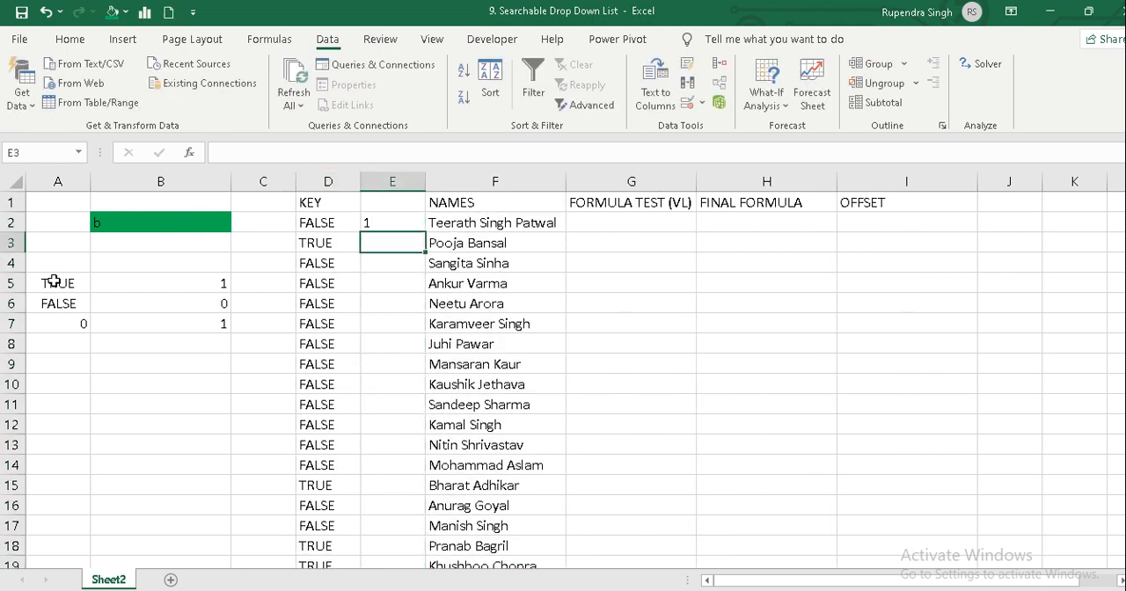
pyautogui.write('2')
pyautogui.press('Return')
pyautogui.write('3')
pyautogui.press('Return')
pyautogui.press('Up')
pyautogui.press('Up')
pyautogui.press('Up')
pyautogui.press('Right')
pyautogui.press('Right')
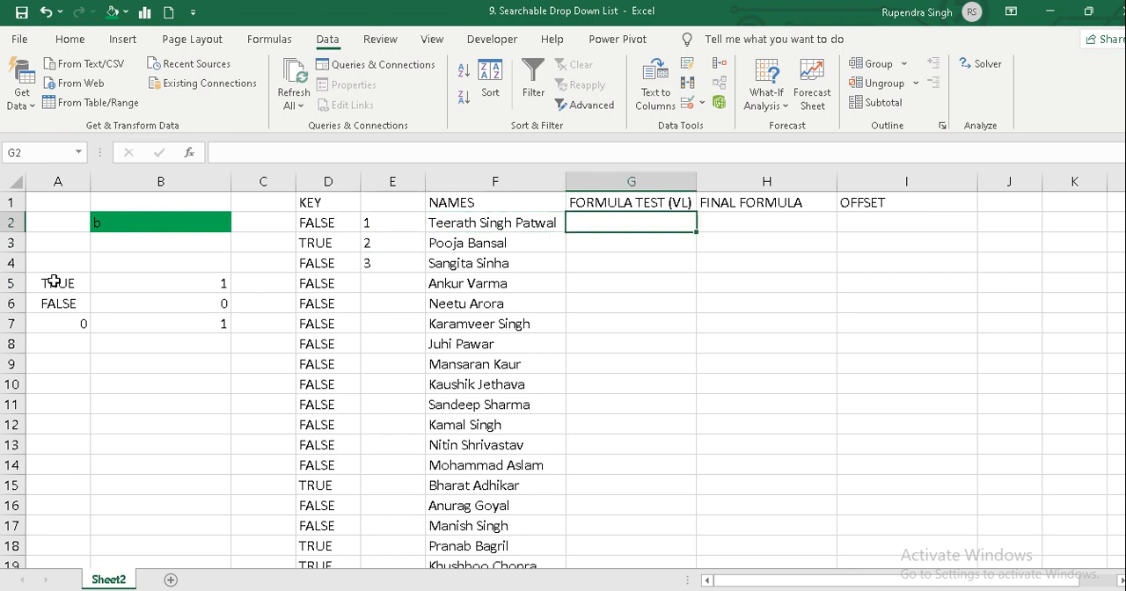
pyautogui.write('=vl')
pyautogui.press('Tab')
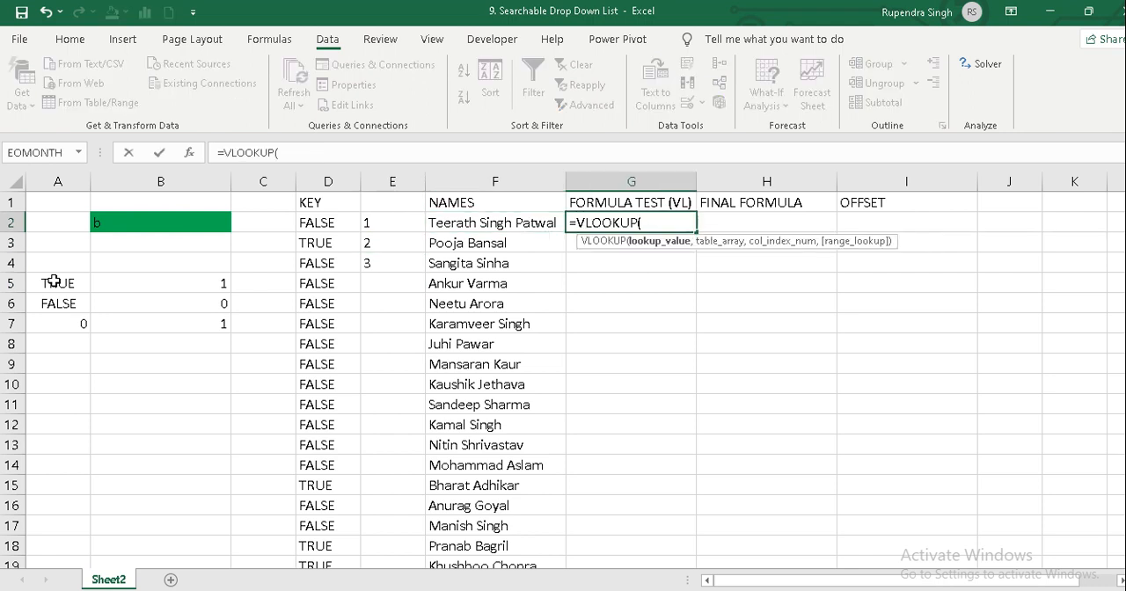
pyautogui.press('Left')
pyautogui.press('Left')
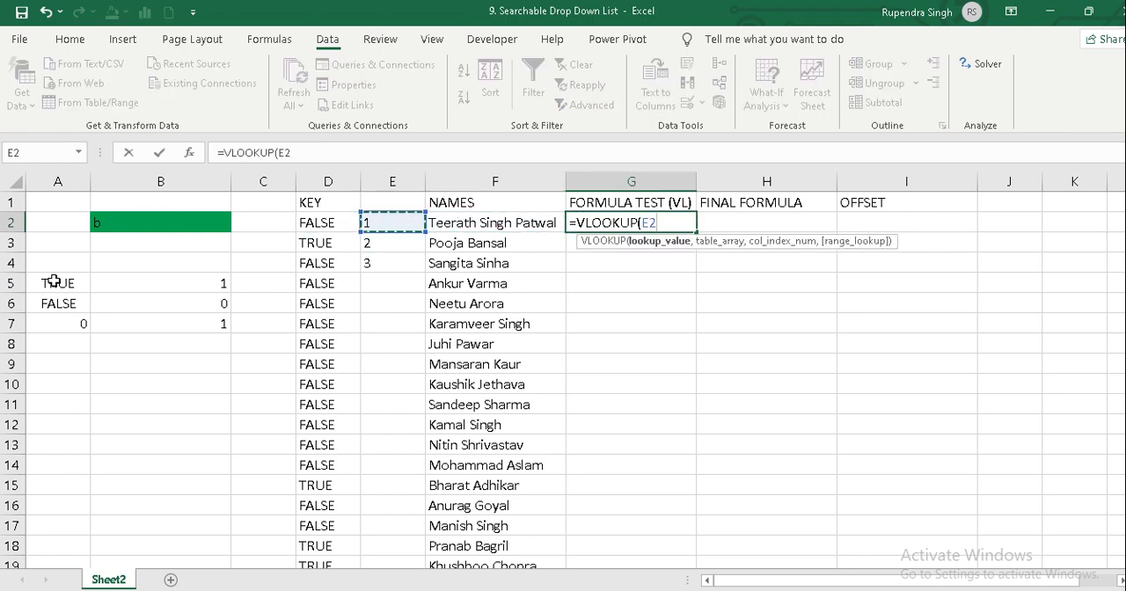
pyautogui.write(',')
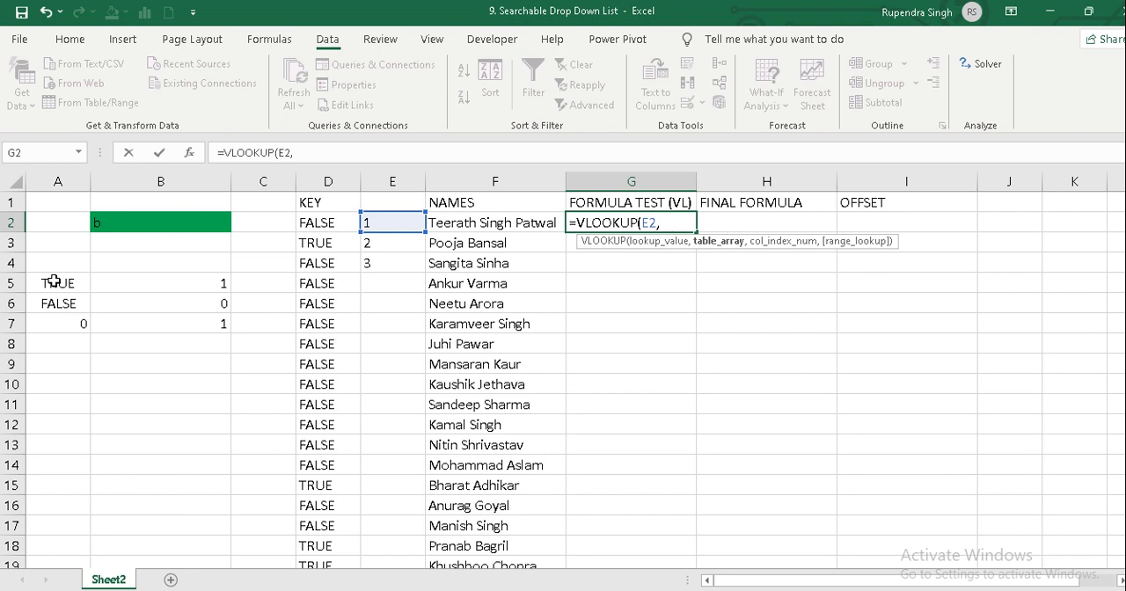
pyautogui.press('Escape')
# Copy the numbers in E2:E4 into the FORMULA TEST (VL) column starting at G2.
pyautogui.press('Left')
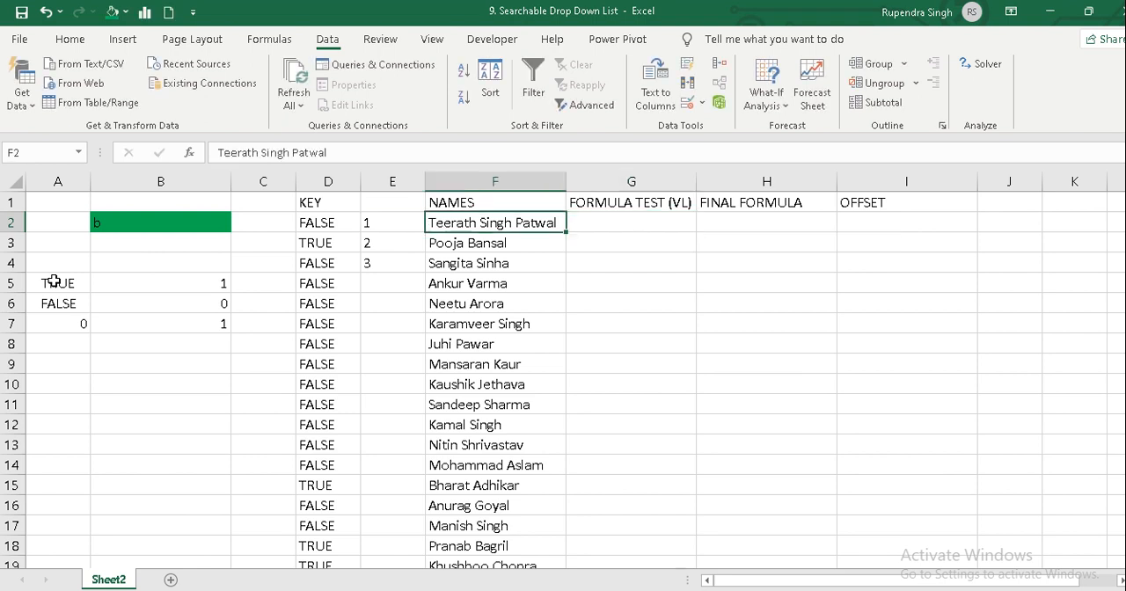
pyautogui.press('Left')
pyautogui.hotkey('shift', 'Down')
pyautogui.hotkey('shift', 'Down')
pyautogui.hotkey('ctrl', 'c')
pyautogui.press('Right')
# Try a VLOOKUP formula in H2 that looks up G2 in E2:F5 and returns column 2 with match argument 0.
pyautogui.press('Right')
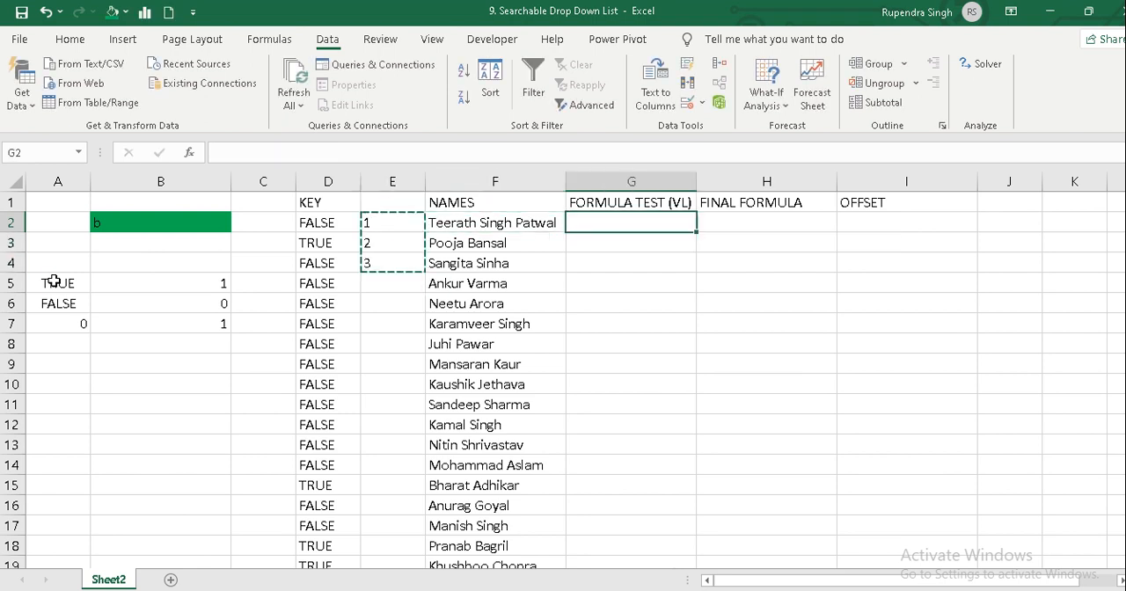
pyautogui.hotkey('ctrl', 'v')
pyautogui.press('Escape')
pyautogui.press('Left')
pyautogui.press('Left')
pyautogui.press('Right')
pyautogui.press('Right')
pyautogui.press('Right')
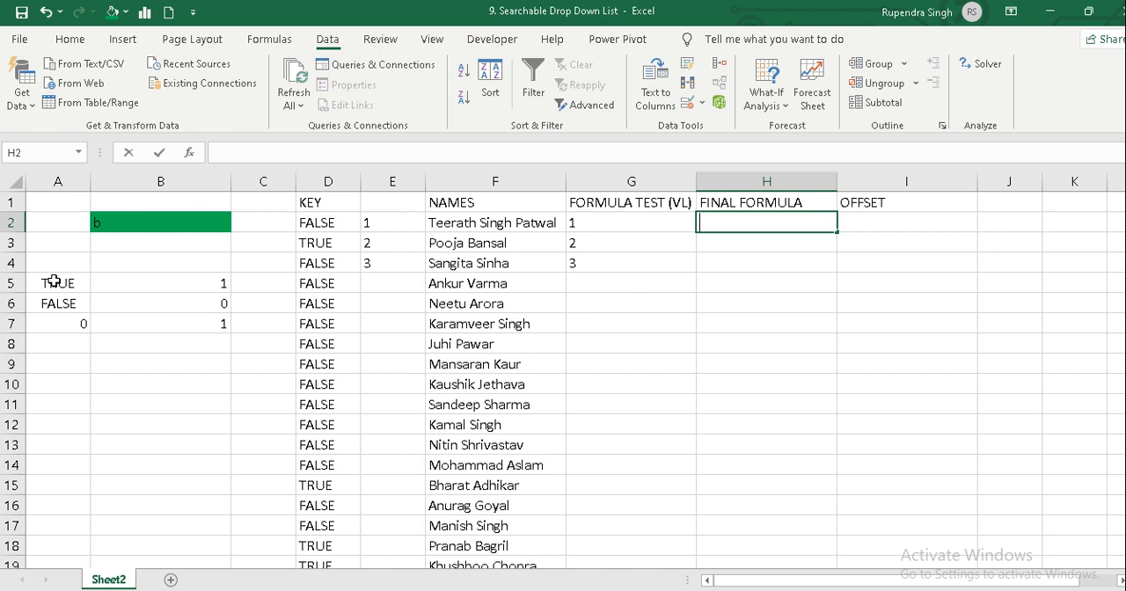
pyautogui.write('=vlo')
pyautogui.press('Tab')
pyautogui.press('Left')
pyautogui.write(',')
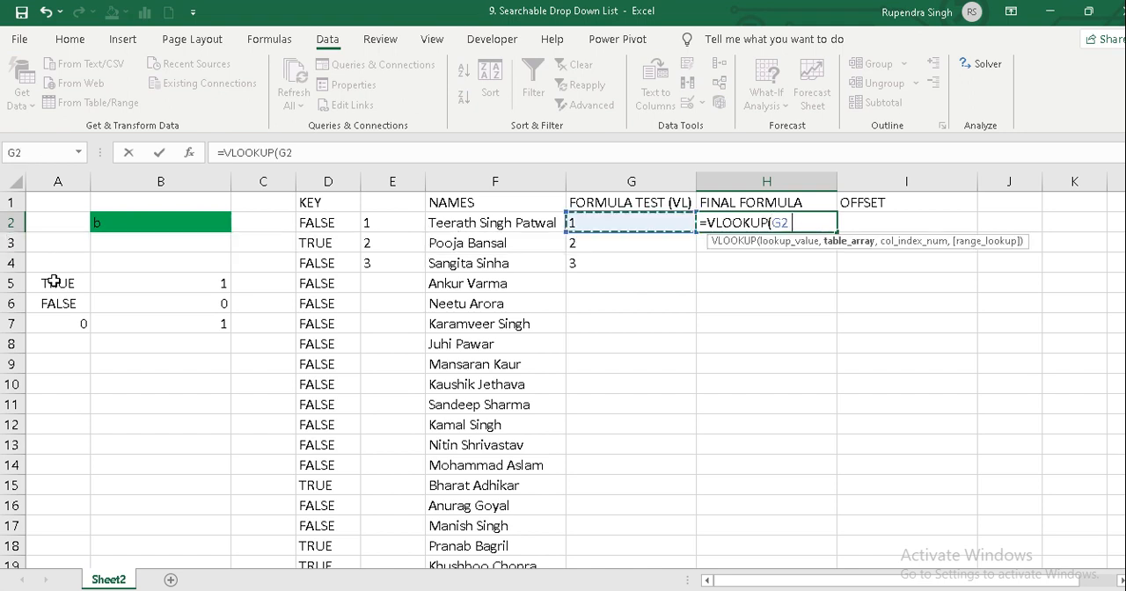
pyautogui.press('Left')
pyautogui.press('Left')
pyautogui.press('Left')
pyautogui.hotkey('shift', 'Right')
pyautogui.hotkey('shift', 'Down')
pyautogui.hotkey('shift', 'Down')
pyautogui.hotkey('shift', 'Down')
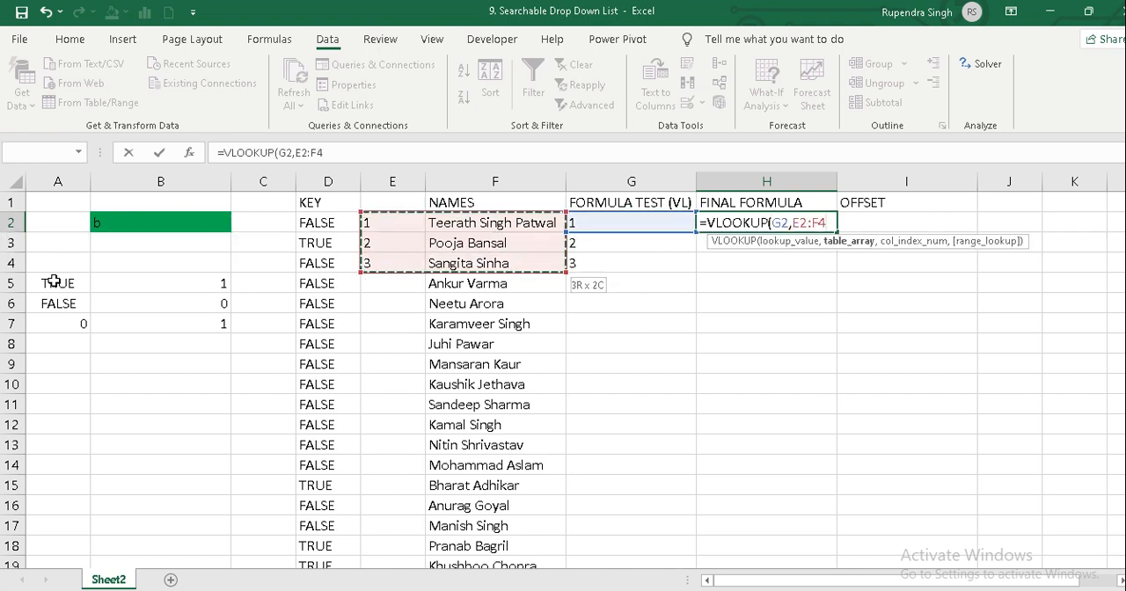
pyautogui.write(',2,0')
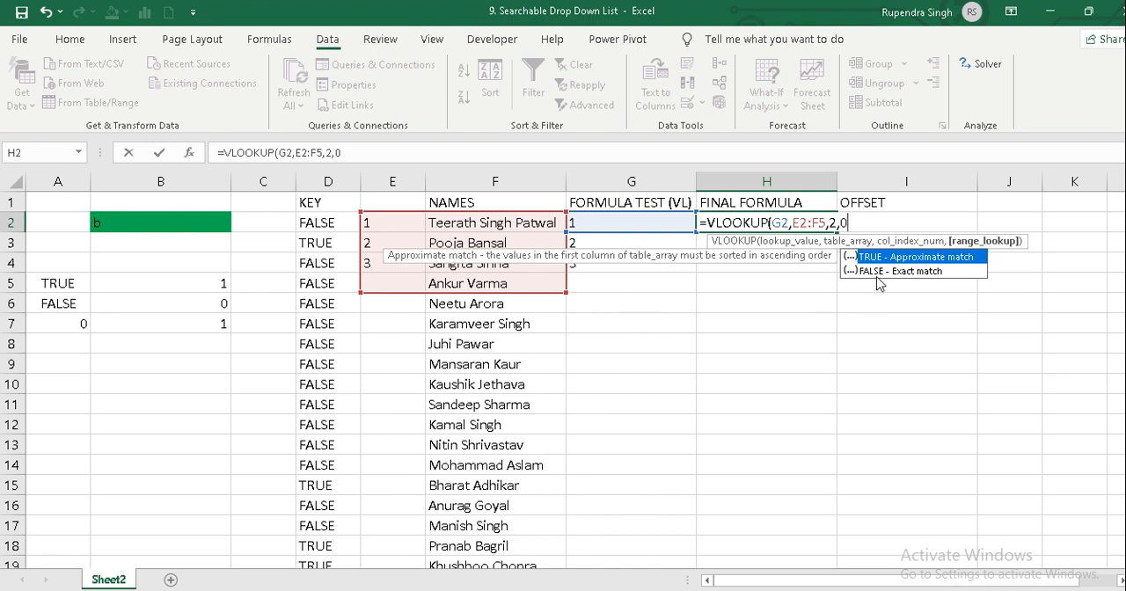
# Try TRUE and 1 as the match type of the VLOOKUP formula, and discard the formula.
pyautogui.doubleClick(870, 257)
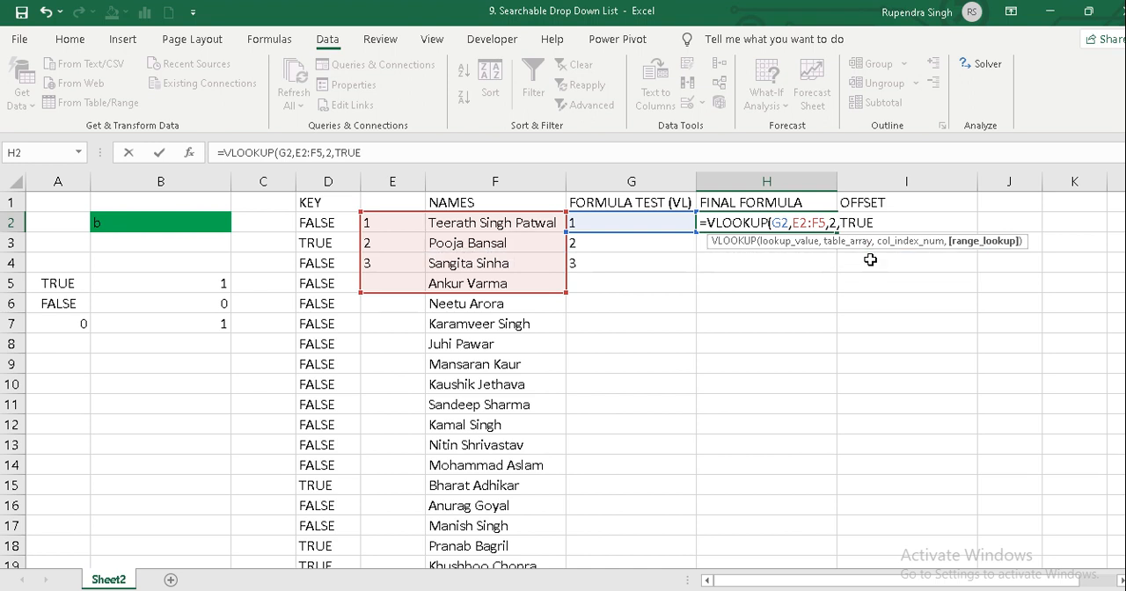
pyautogui.press('BackSpace')
pyautogui.press('BackSpace')
pyautogui.press('BackSpace')
pyautogui.press('BackSpace')
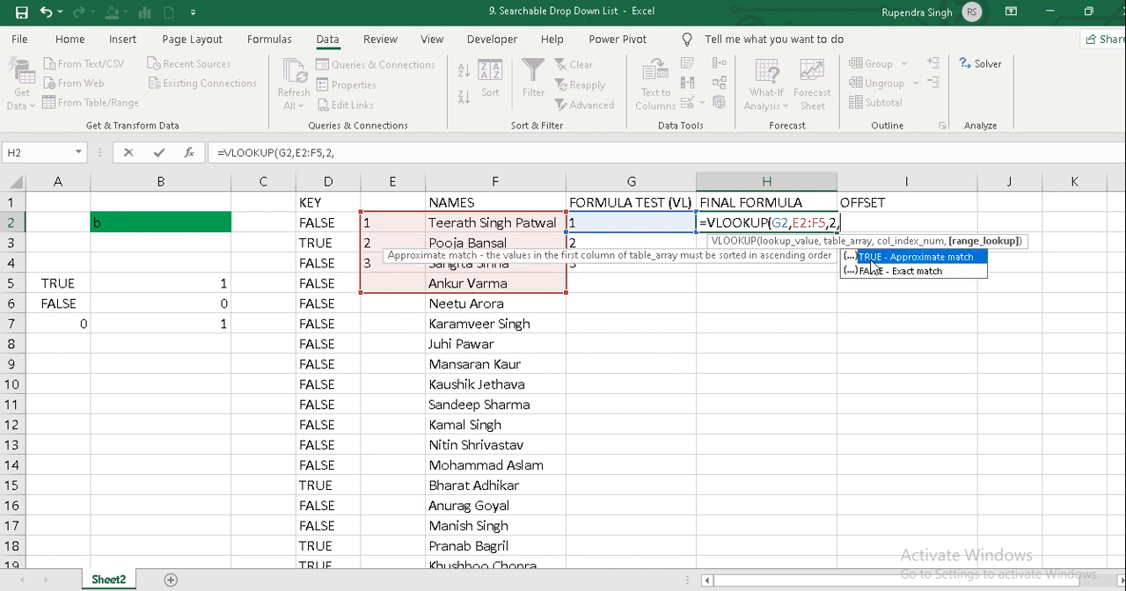
pyautogui.write('1')
pyautogui.press('Escape')
pyautogui.press('Escape')
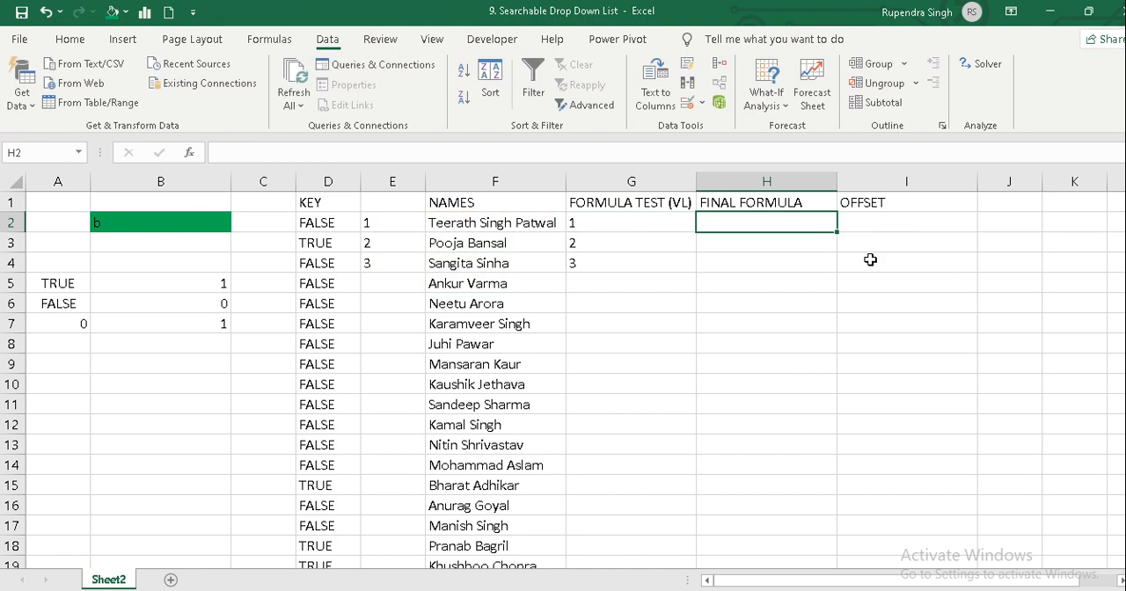
# Undo the copied numbers, the numbering of the names and the blank column inserted before NAMES.
pyautogui.press('Left')
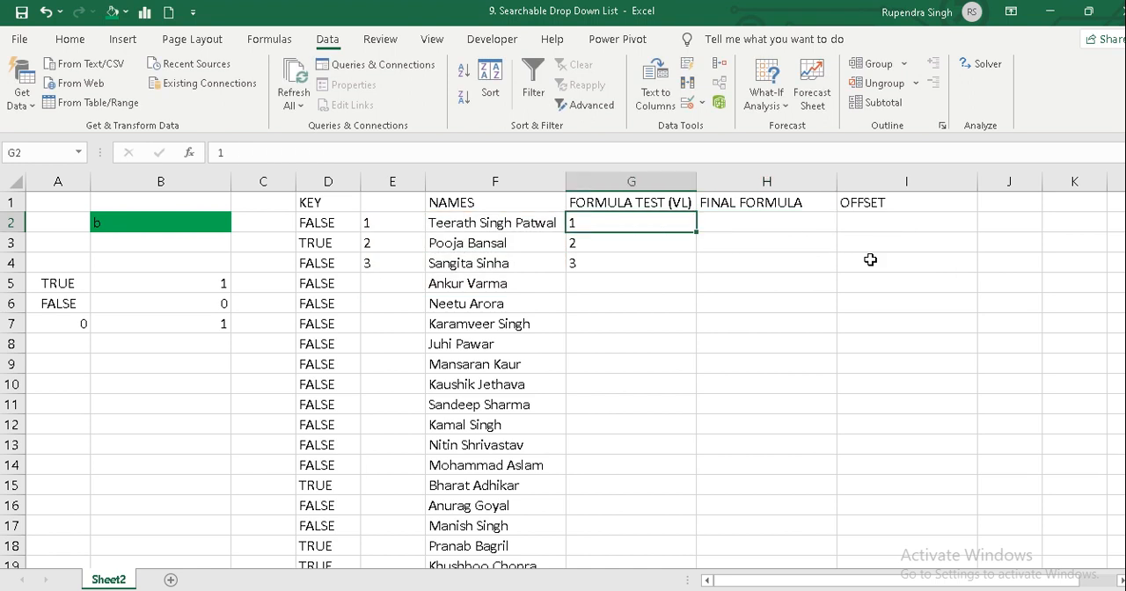
pyautogui.hotkey('ctrl', 'z')
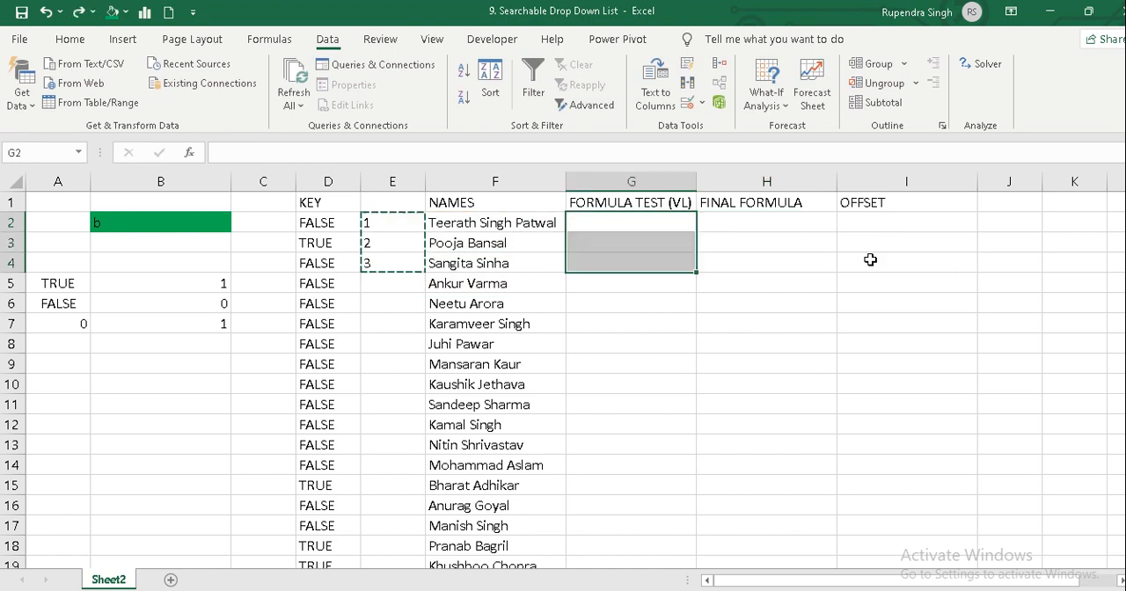
pyautogui.hotkey('ctrl', 'z')
pyautogui.hotkey('ctrl', 'z')
pyautogui.hotkey('ctrl', 'z')
pyautogui.hotkey('ctrl', 'z')
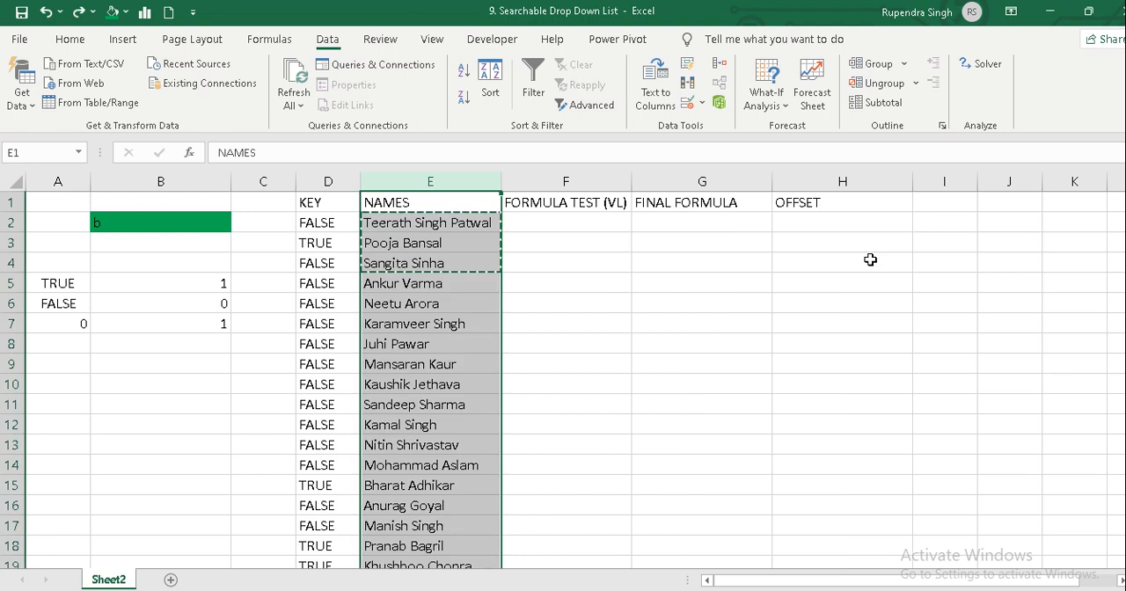
pyautogui.press('Escape')
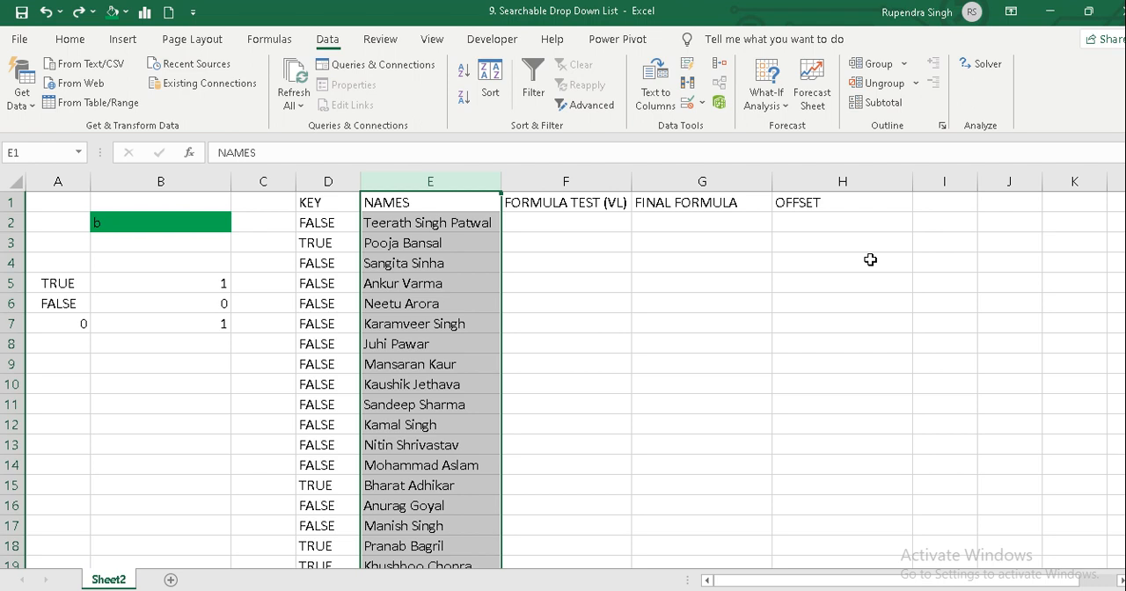
pyautogui.press('Right')
pyautogui.press('Left')
pyautogui.press('Left')
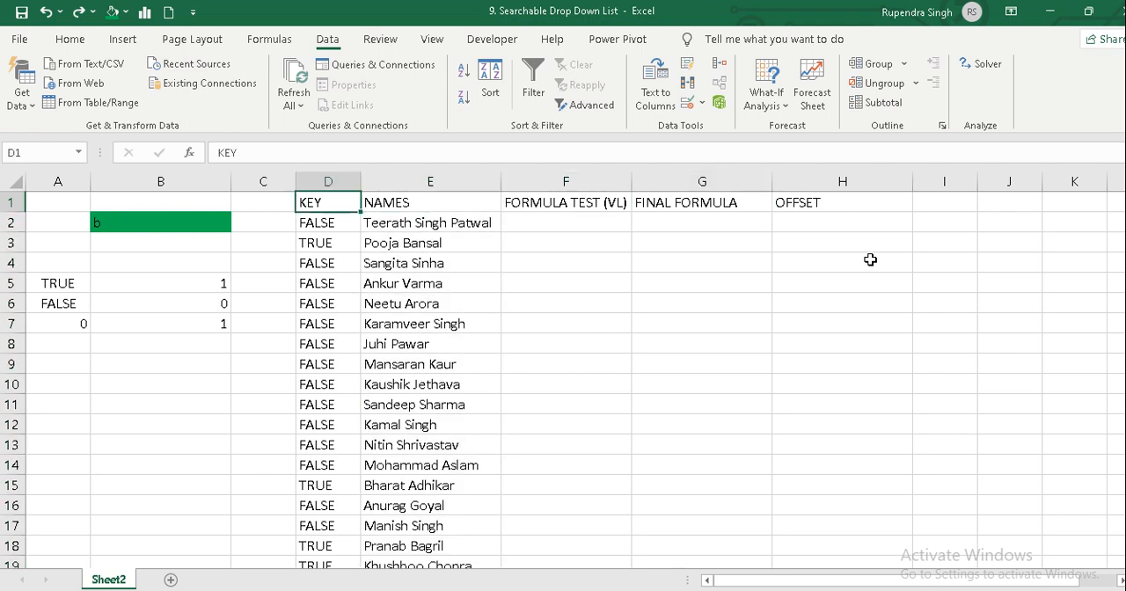
pyautogui.press('Down')
pyautogui.press('Down')
pyautogui.press('Up')
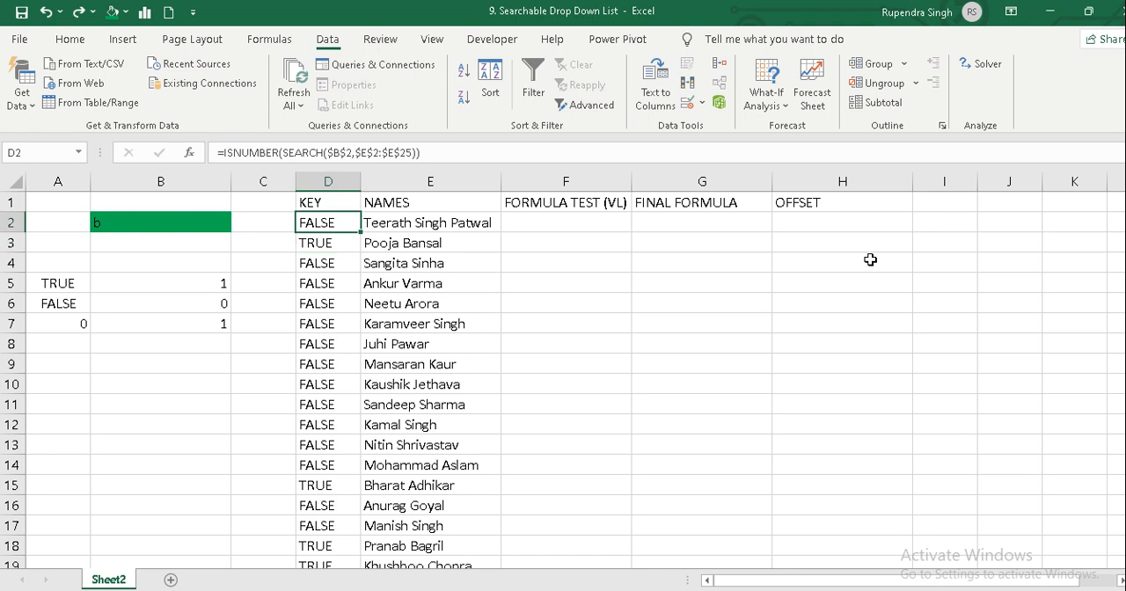
pyautogui.hotkey('alt', 'Tab')
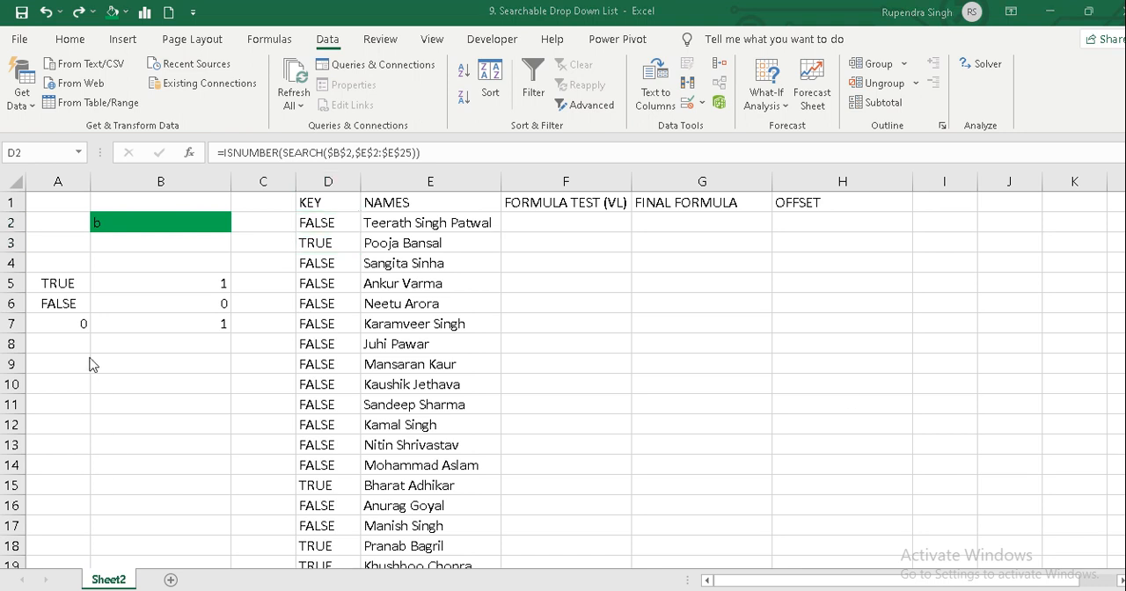
# Replace the content of cell A7 with the formula =A5+A6 to add the TRUE and FALSE values.
pyautogui.click(70, 333)
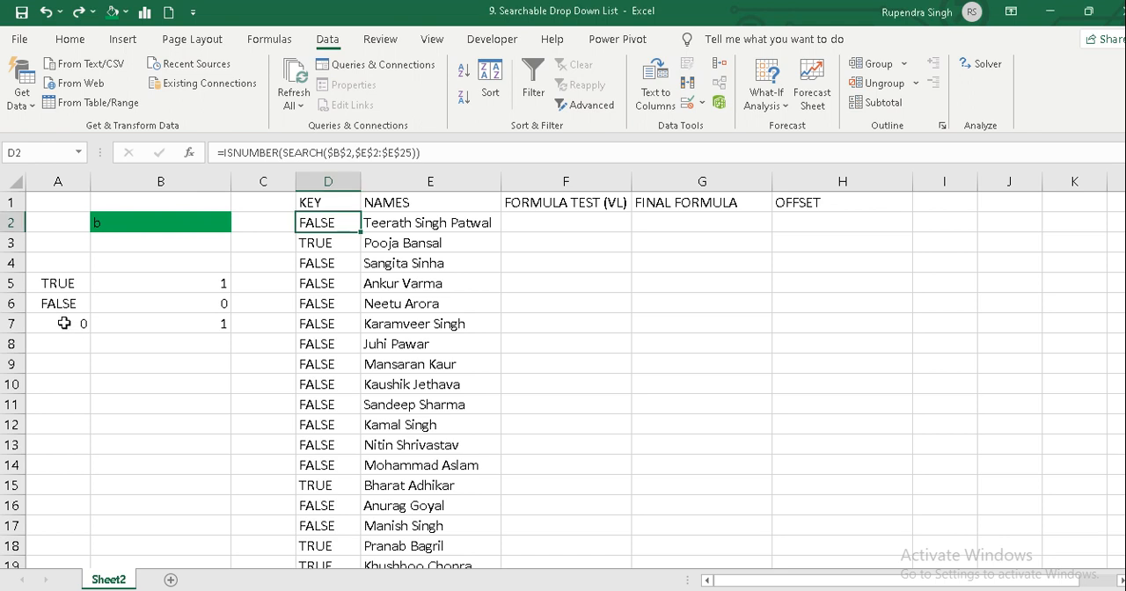
pyautogui.click(65, 323)
pyautogui.press('Delete')
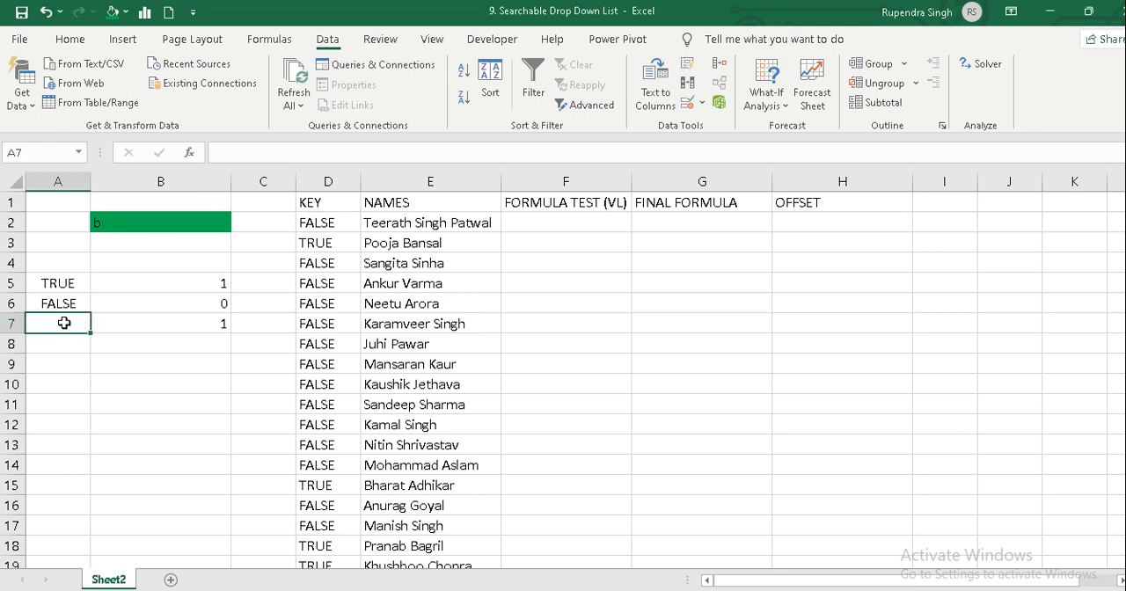
pyautogui.write('=A5')
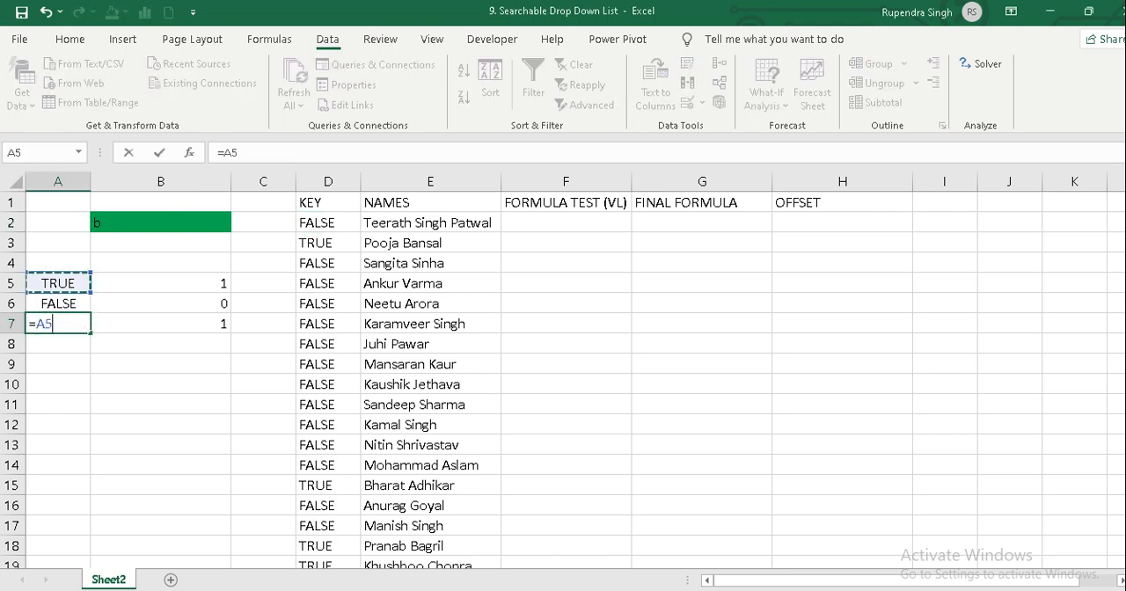
pyautogui.write('+A6')
pyautogui.press('Return')
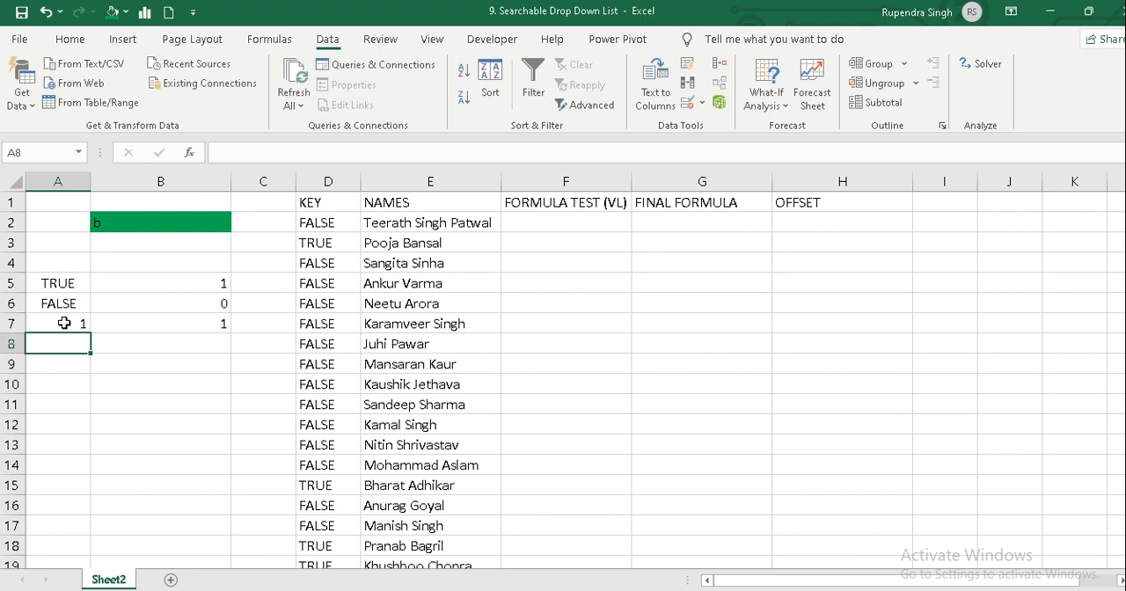
# Clear the test values in A5:B7.
pyautogui.click(64, 323)
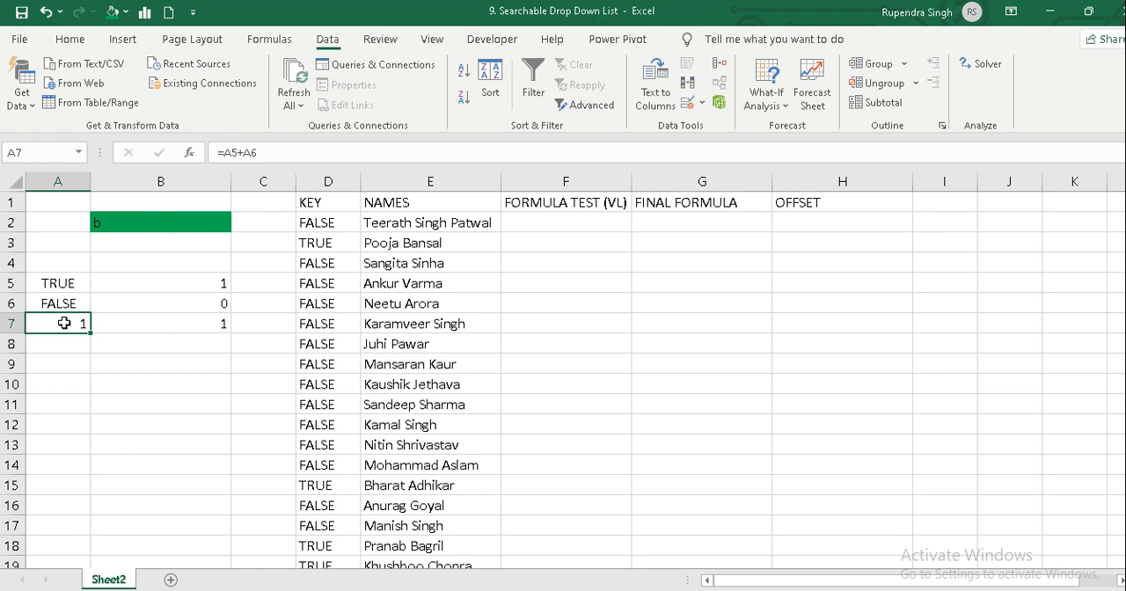
pyautogui.press('Up')
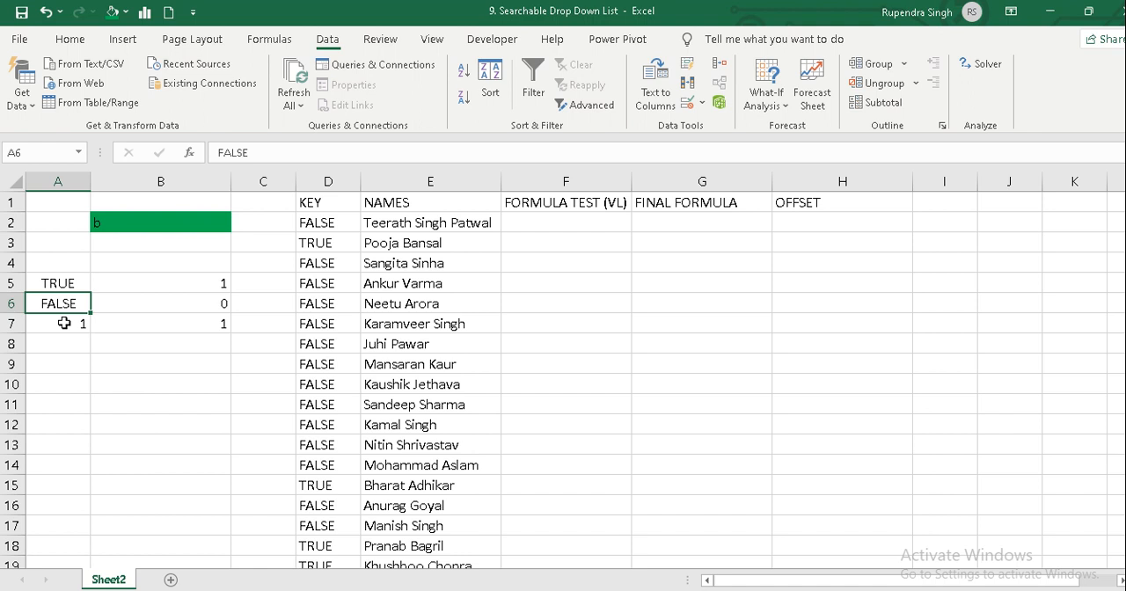
pyautogui.press('Up')
pyautogui.hotkey('shift', 'Right')
pyautogui.hotkey('shift', 'Down')
pyautogui.hotkey('shift', 'Down')
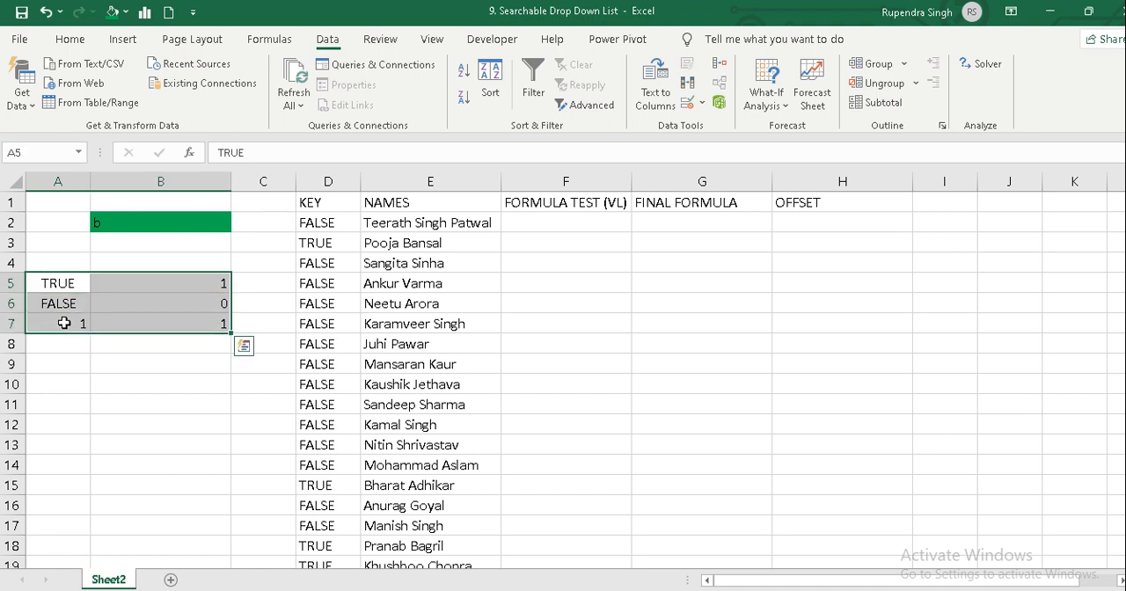
pyautogui.press('Delete')
# Wrap the KEY formula in D2 in an IF so it reads =IF(ISNUMBER(SEARCH($B$2,$E$2:$E$25)),1,0).
pyautogui.press('Right')
pyautogui.press('Right')
pyautogui.press('Right')
pyautogui.press('Up')
pyautogui.press('Up')
pyautogui.press('Up')
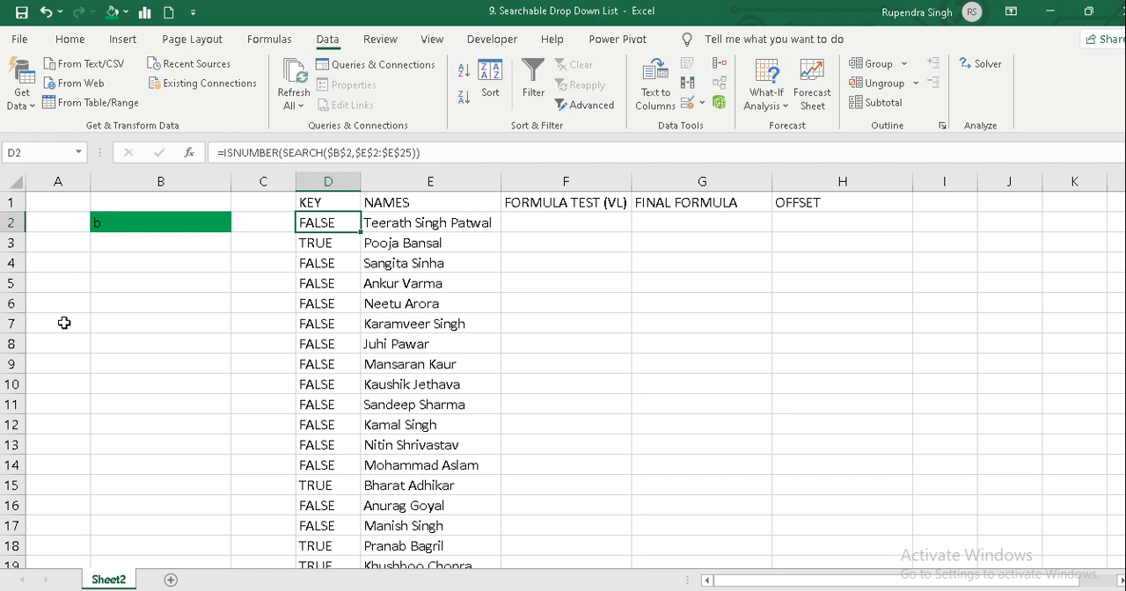
pyautogui.press('F2')
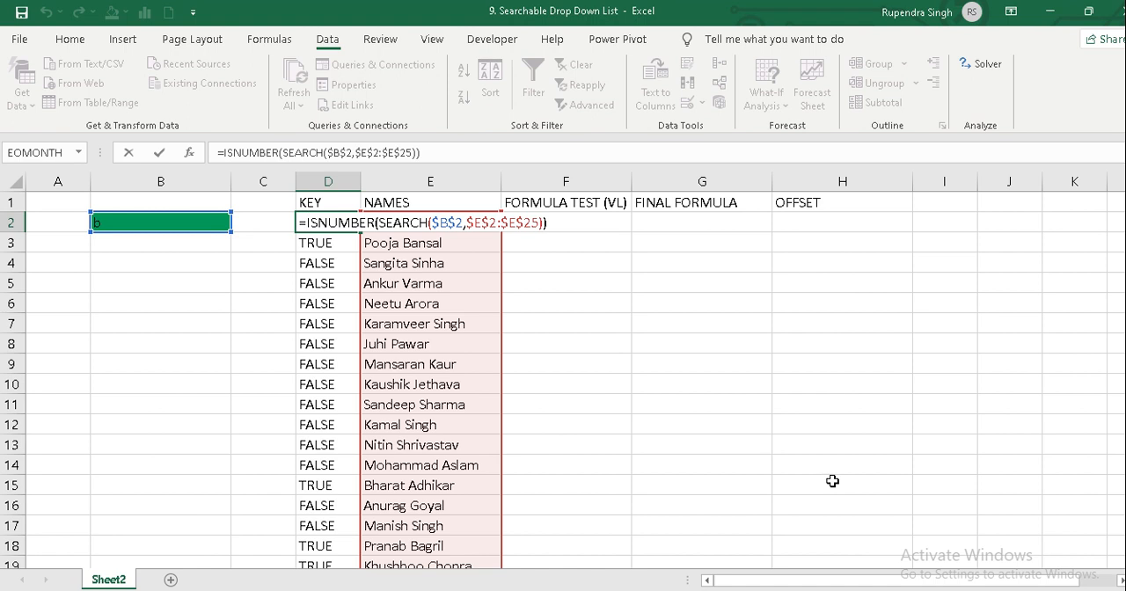
pyautogui.write('if(')
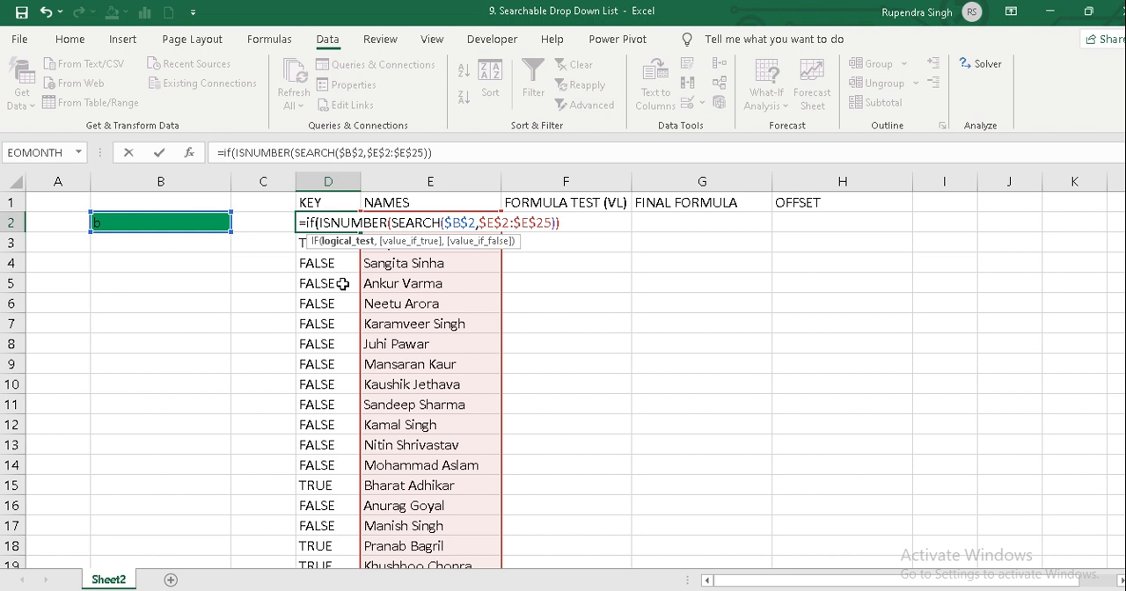
pyautogui.click(560, 223)
pyautogui.write(',1')
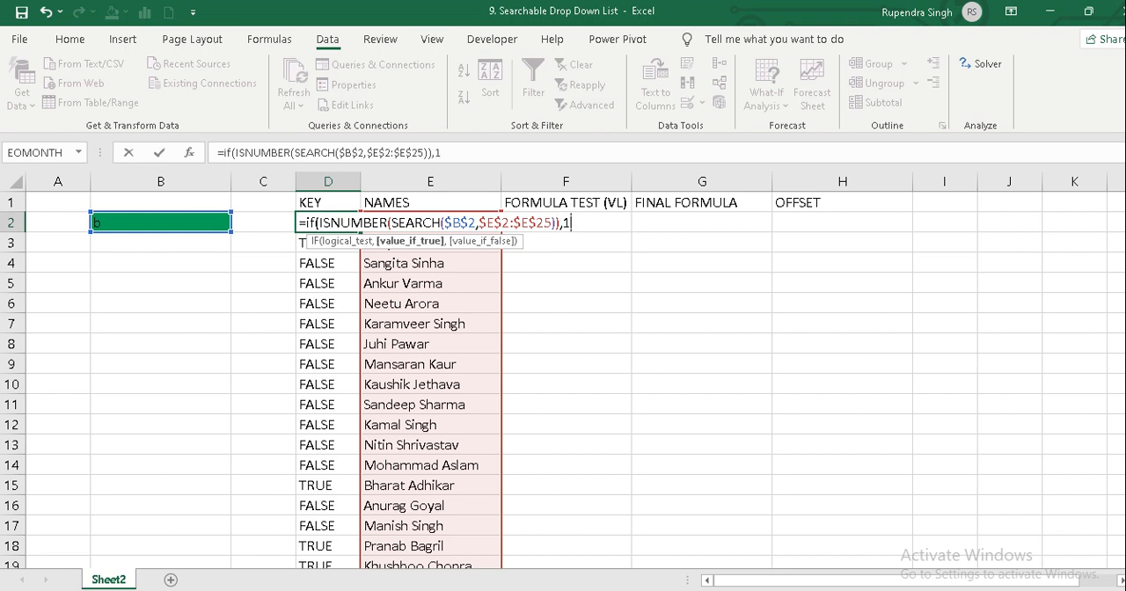
pyautogui.write(',0')
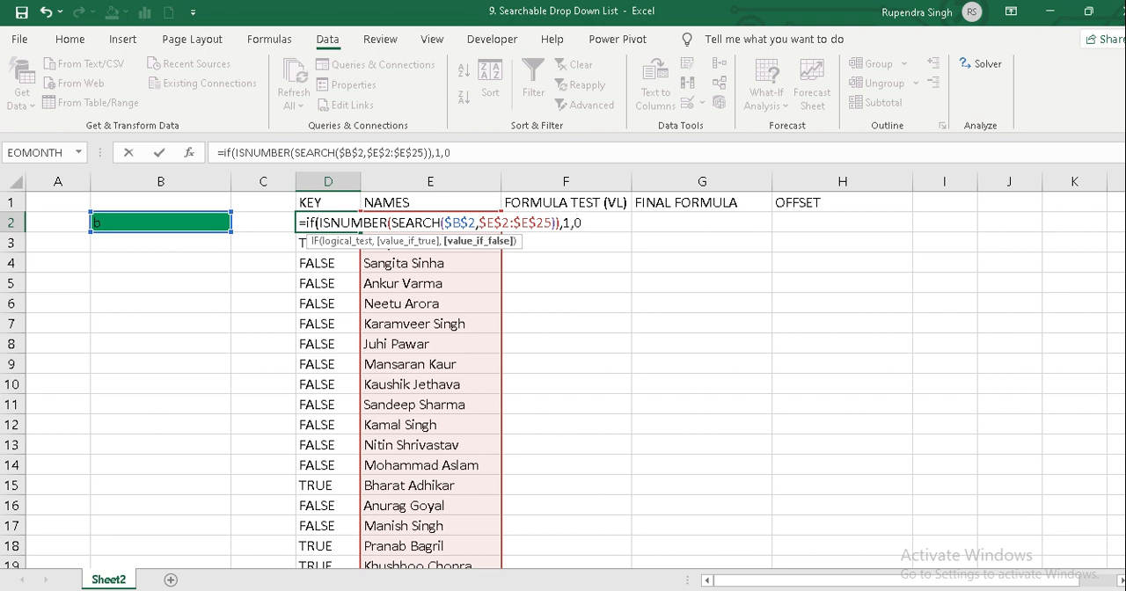
pyautogui.write(')')
pyautogui.press('Return')
pyautogui.press('Up')
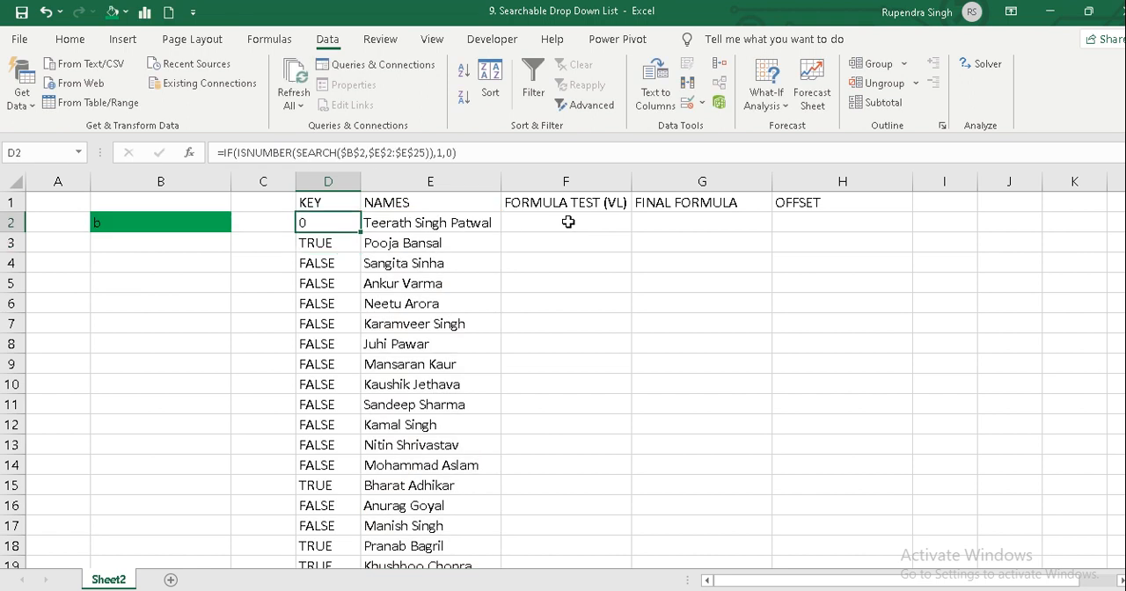
# Fill the IF formula from D2 down the rest of the KEY column.
pyautogui.hotkey('ctrl', 'shift', 'Down')
pyautogui.hotkey('ctrl', 'd')
pyautogui.hotkey('ctrl', 'Up')
pyautogui.press('Down')
pyautogui.press('Down')
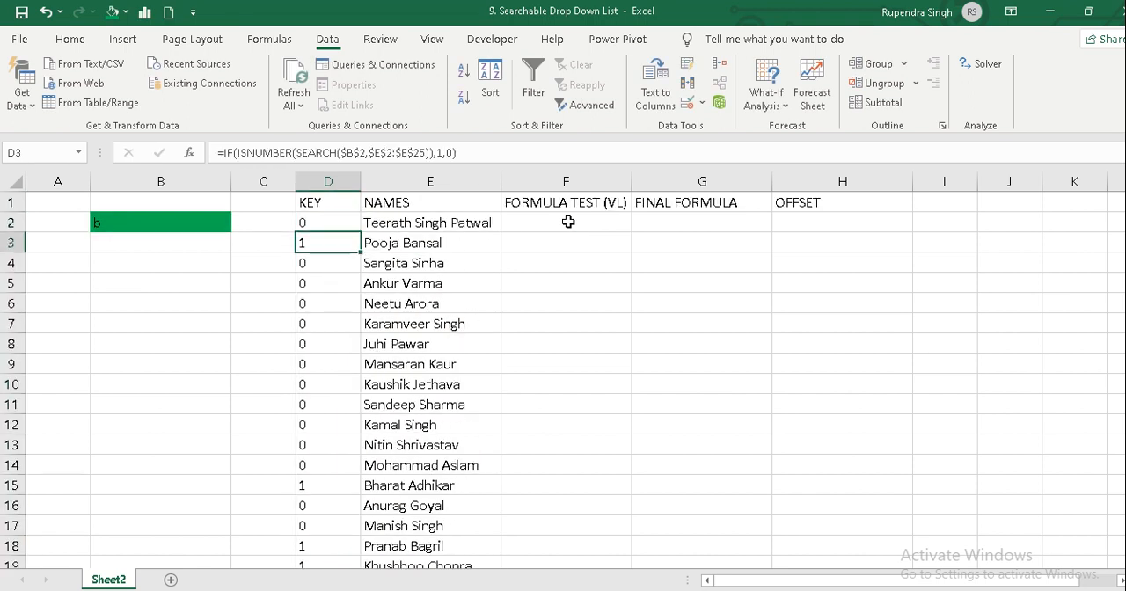
# Enter "sing" as the search text in cell B2.
pyautogui.press('Up')
pyautogui.press('Left')
pyautogui.press('Left')
pyautogui.press('Left')
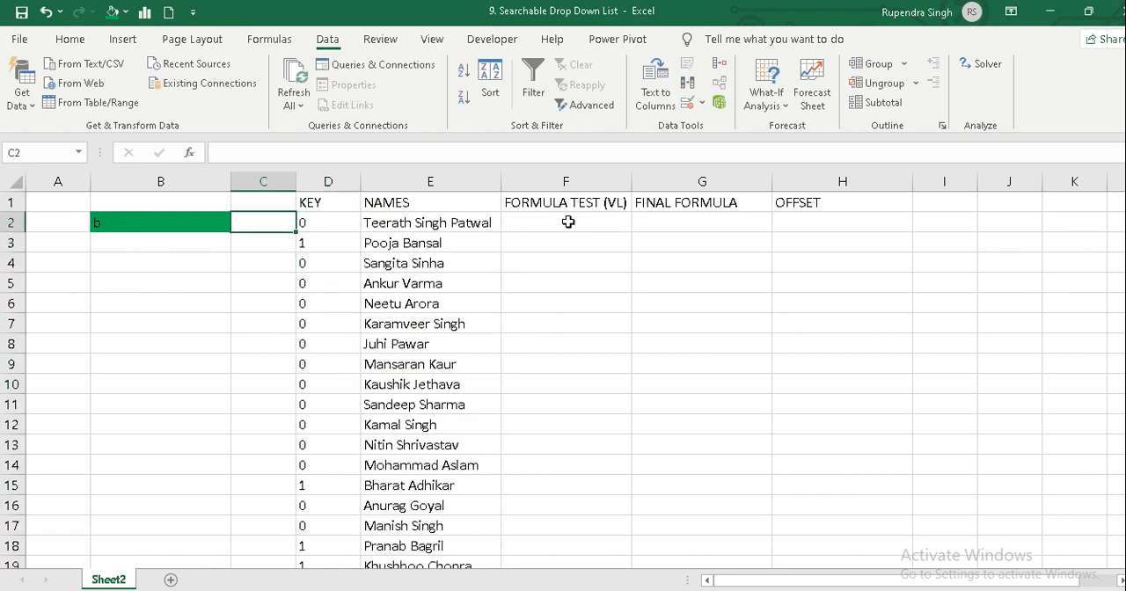
pyautogui.press('Right')
pyautogui.write('sing')
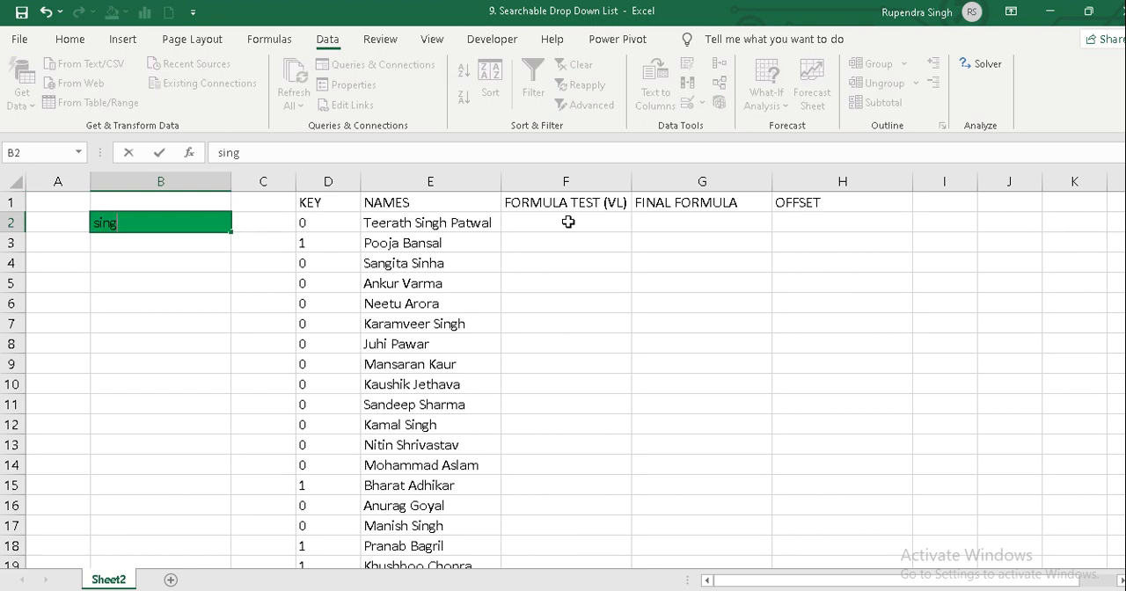
pyautogui.press('Return')
# Examine the KEY values against the NAMES column to see which names match the search text.
pyautogui.press('Up')
pyautogui.press('Right')
pyautogui.press('Right')
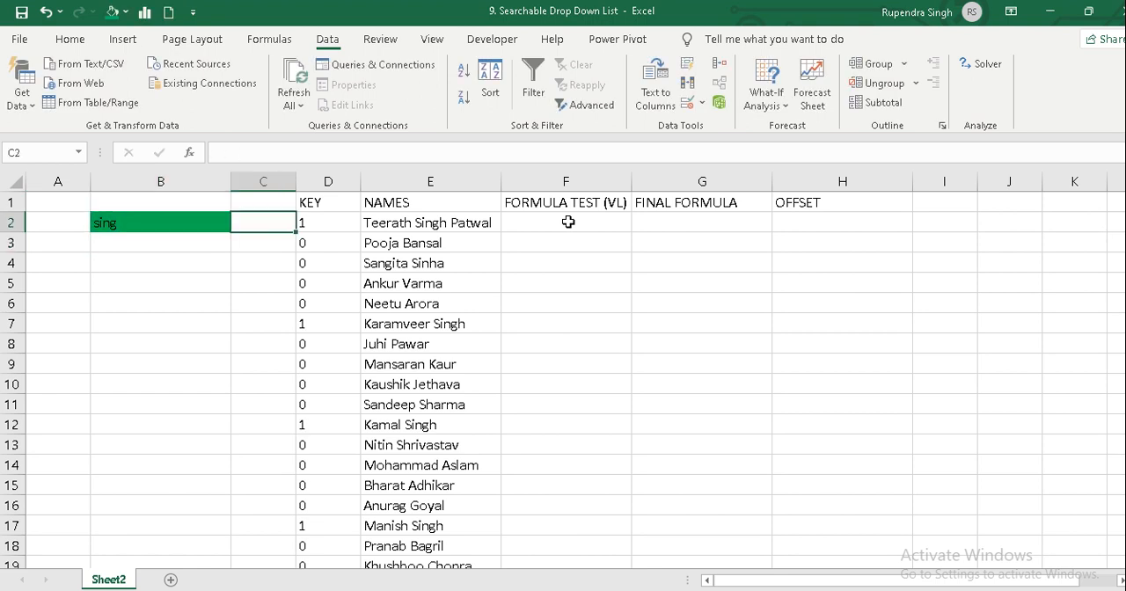
pyautogui.press('Down')
pyautogui.press('Down')
pyautogui.press('Down')
pyautogui.press('Down')
pyautogui.press('Down')
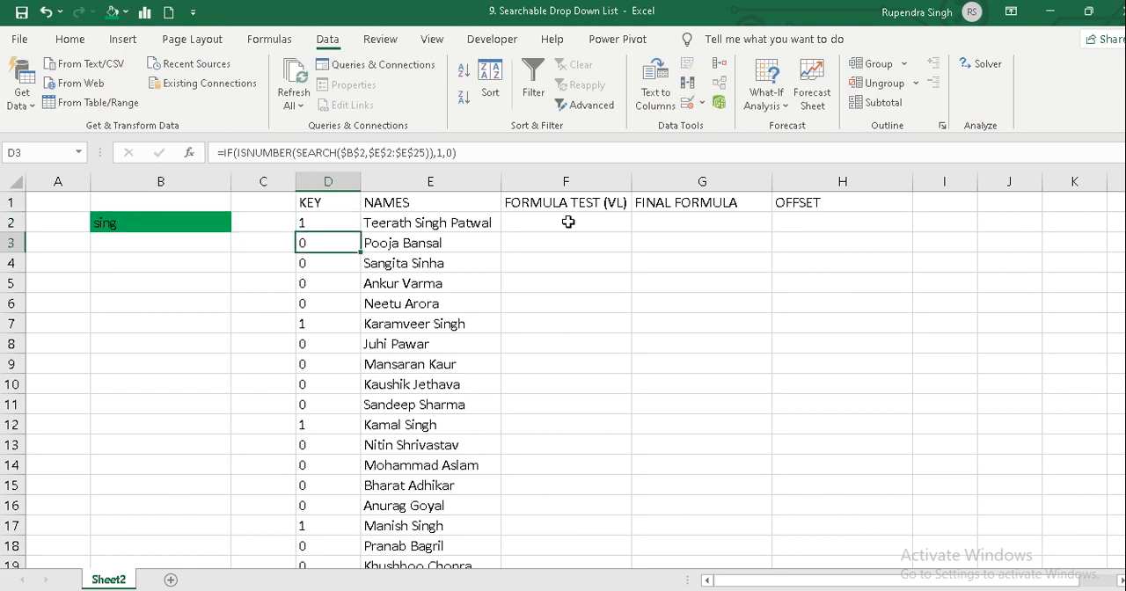
pyautogui.press('Up')
pyautogui.press('Up')
pyautogui.press('Up')
pyautogui.press('Up')
pyautogui.press('Up')
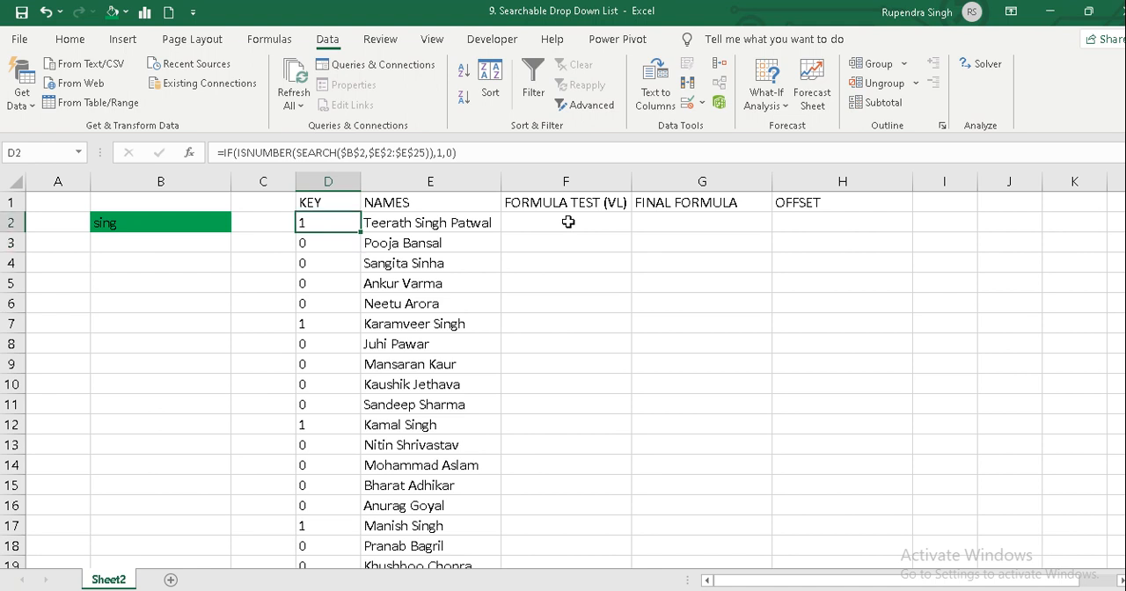
pyautogui.press('Right')
pyautogui.press('Down')
pyautogui.press('Down')
pyautogui.press('Down')
pyautogui.press('Down')
pyautogui.press('Down')
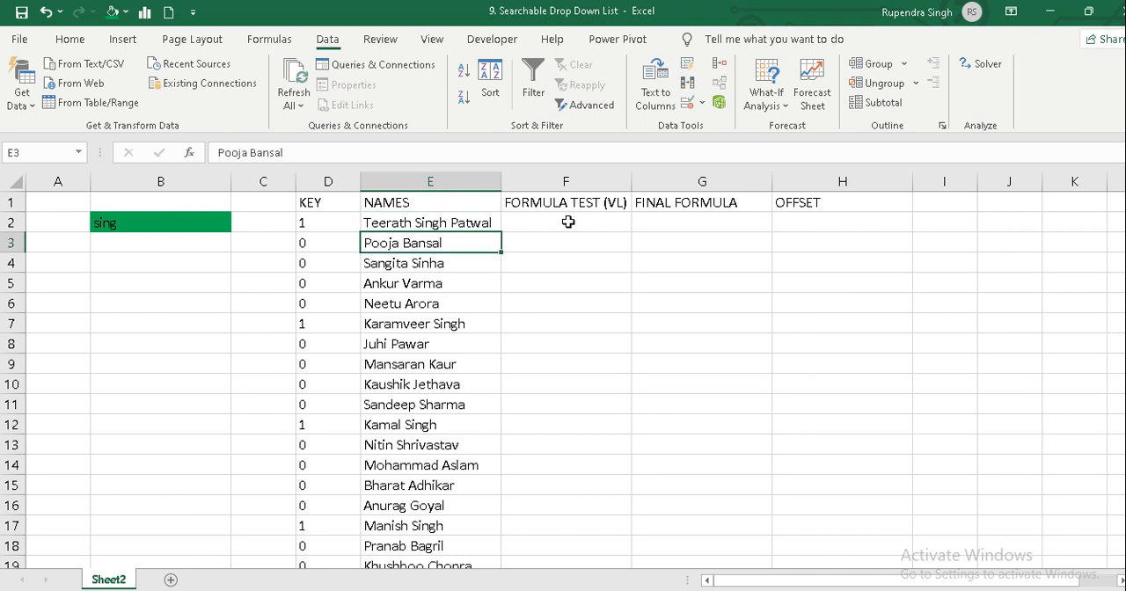
pyautogui.press('Down')
pyautogui.press('Down')
pyautogui.press('Down')
pyautogui.press('Down')
pyautogui.press('Down')
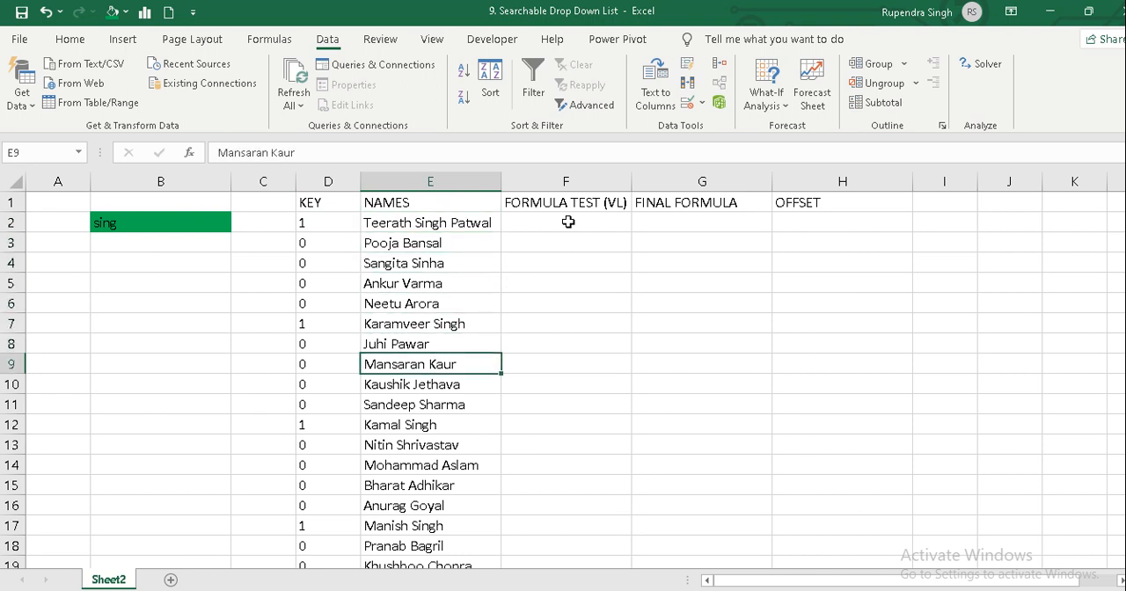
# Examine the KEY formulas in cells D2 through D6.
pyautogui.press('Left')
pyautogui.press('Up')
pyautogui.press('Up')
pyautogui.press('Up')
pyautogui.press('Up')
pyautogui.press('Up')
pyautogui.press('Up')
pyautogui.press('Up')
pyautogui.press('Up')
pyautogui.press('Up')
pyautogui.press('Up')
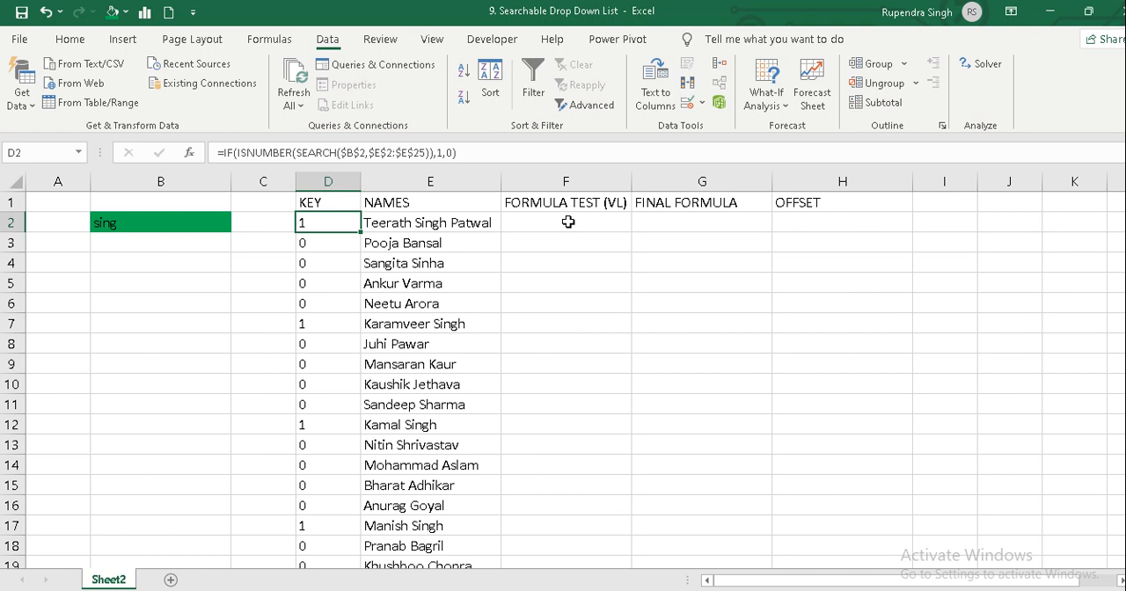
pyautogui.press('Down')
pyautogui.press('Down')
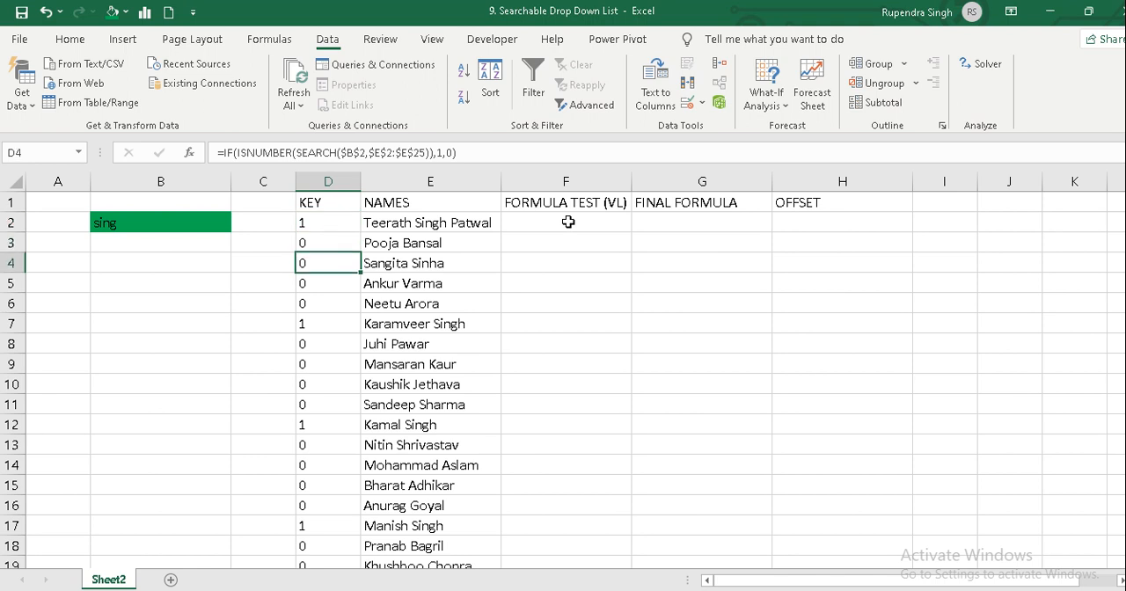
pyautogui.press('Down')
pyautogui.press('Down')
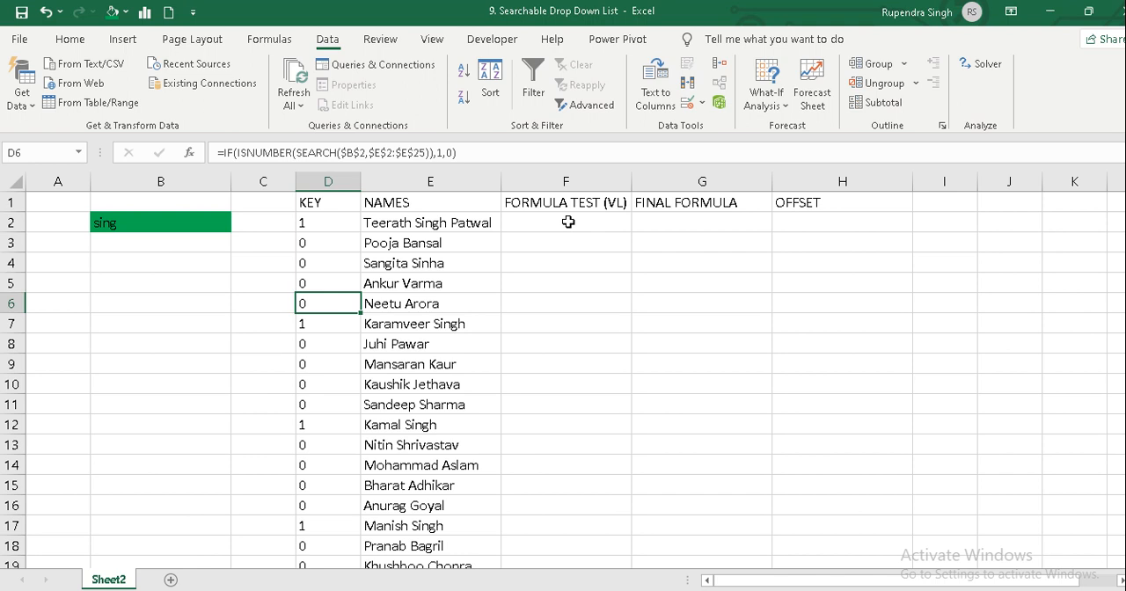
pyautogui.press('Up')
pyautogui.press('Up')
pyautogui.press('Up')
pyautogui.press('Up')
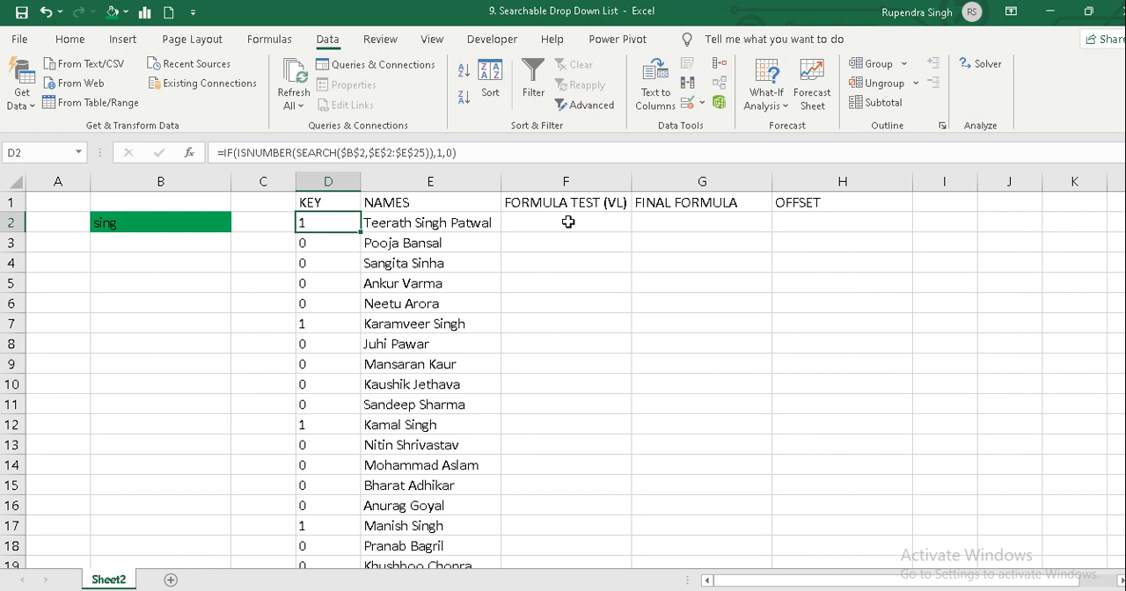
pyautogui.press('F2')
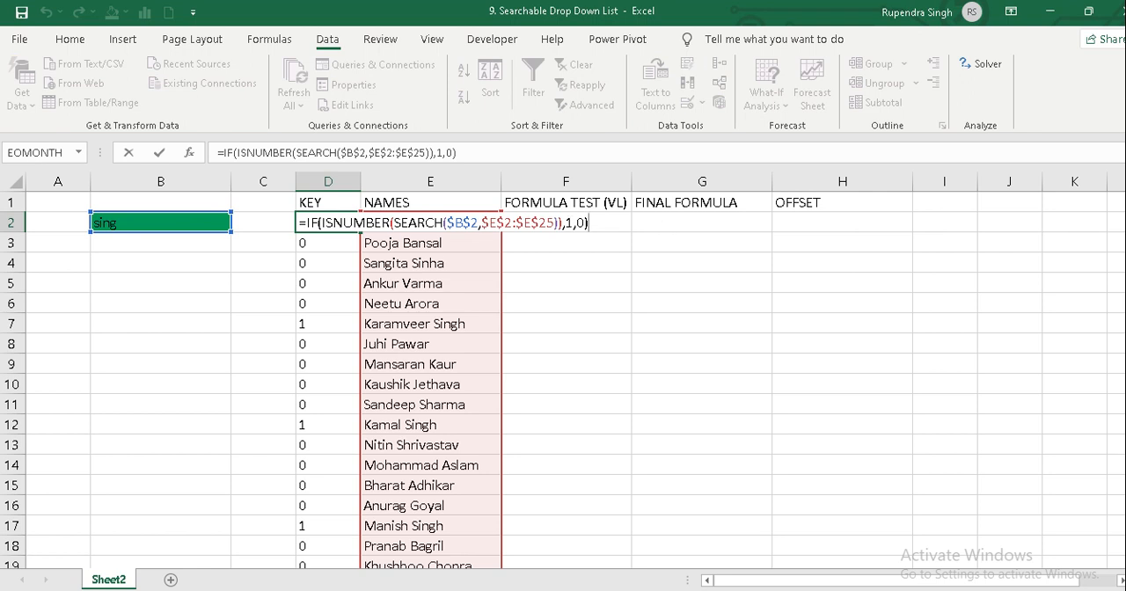
pyautogui.press('Left')
pyautogui.press('Left')
pyautogui.press('Left')
pyautogui.press('BackSpace')
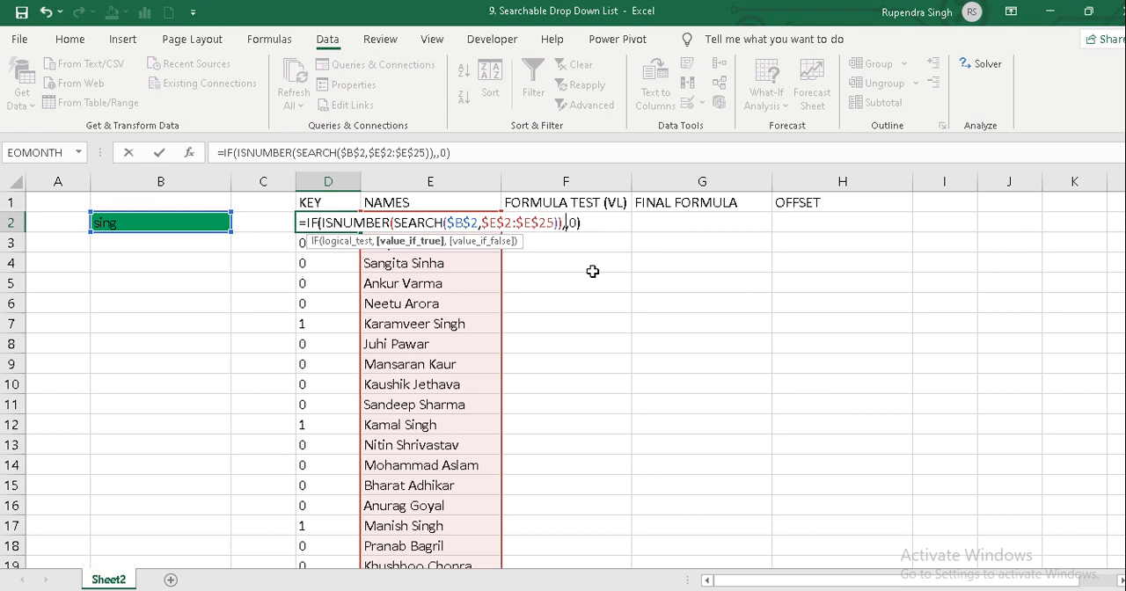
pyautogui.write('max')
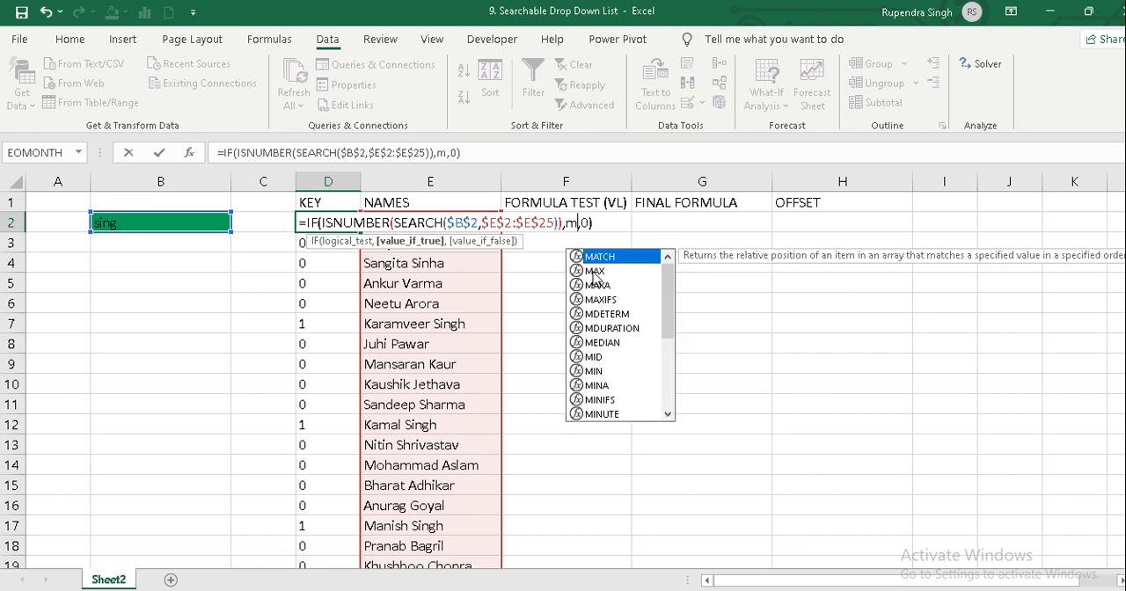
pyautogui.write('(')
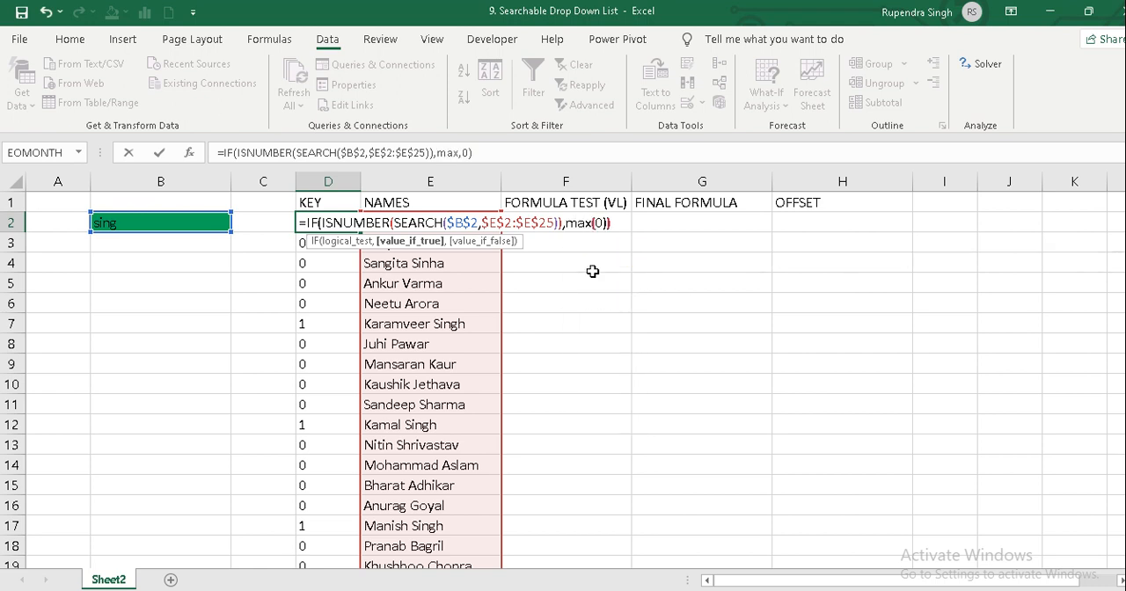
pyautogui.press('Escape')
# Enter 1 in cell B5 and copy it into cells A5:A10.
pyautogui.press('Left')
pyautogui.press('Left')
pyautogui.press('Left')
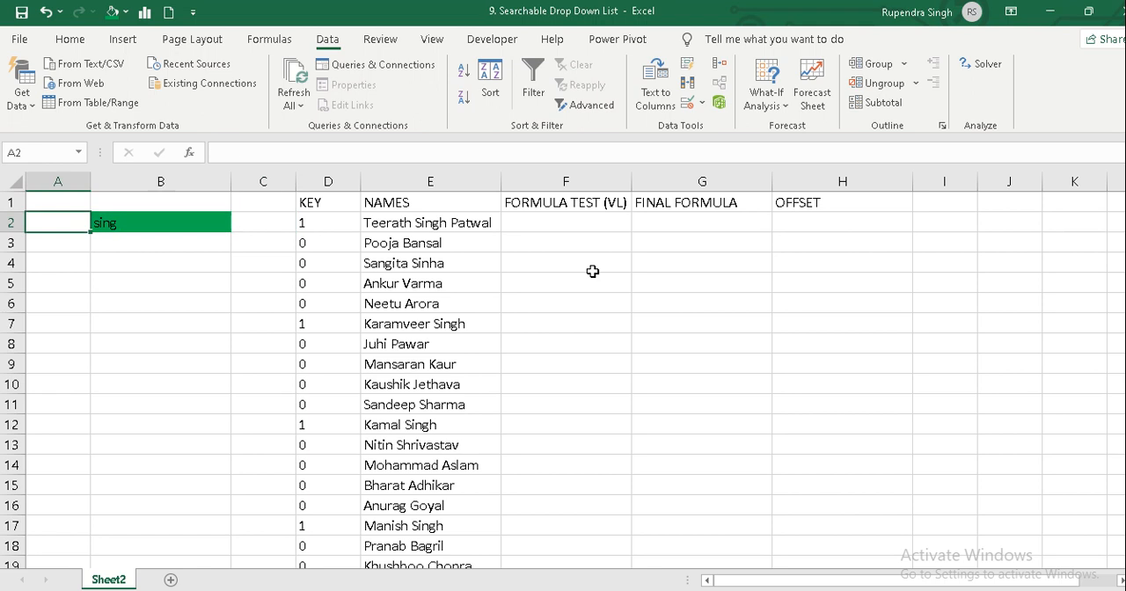
pyautogui.press('Down')
pyautogui.press('Down')
pyautogui.press('Down')
pyautogui.press('Right')
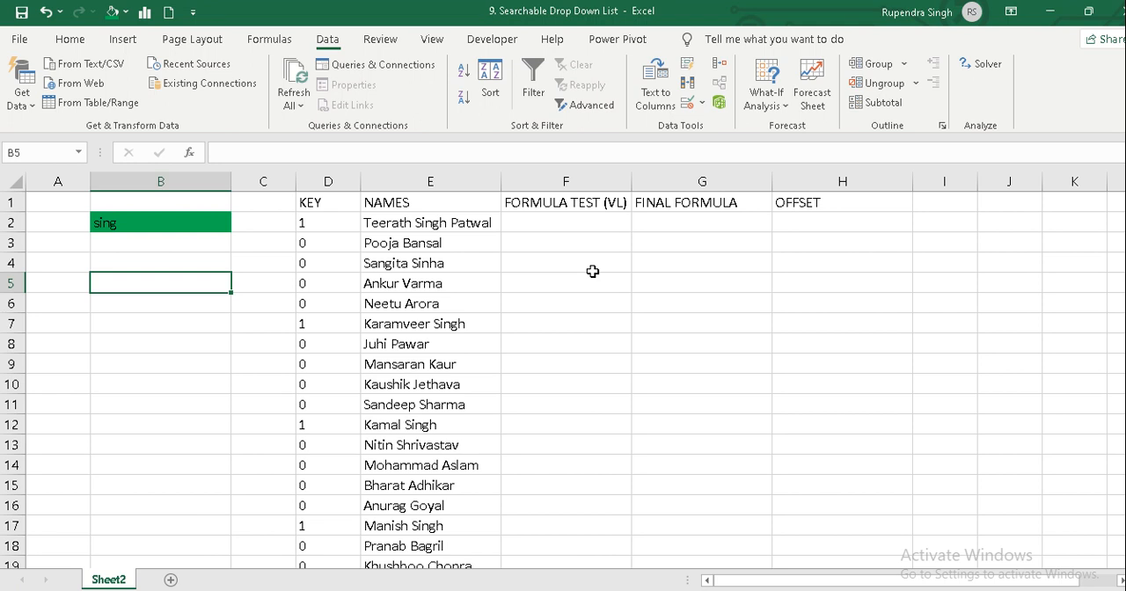
pyautogui.write('1')
pyautogui.press('Left')
pyautogui.press('Right')
pyautogui.hotkey('ctrl', 'c')
pyautogui.press('Left')
pyautogui.hotkey('ctrl', 'v')
pyautogui.hotkey('shift', 'Down')
pyautogui.hotkey('shift', 'Down')
pyautogui.hotkey('shift', 'Down')
pyautogui.hotkey('shift', 'Down')
pyautogui.hotkey('shift', 'Down')
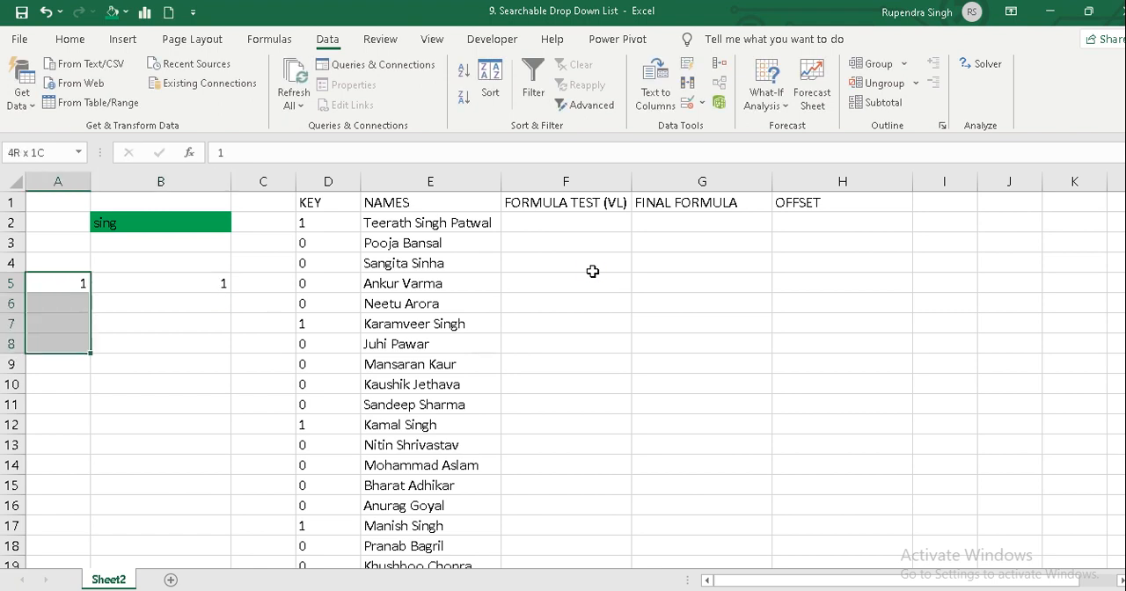
pyautogui.hotkey('ctrl', 'v')
# Clear the value 1 from cell B5.
pyautogui.press('Right')
pyautogui.hotkey('ctrl', 'shift', 'Down')
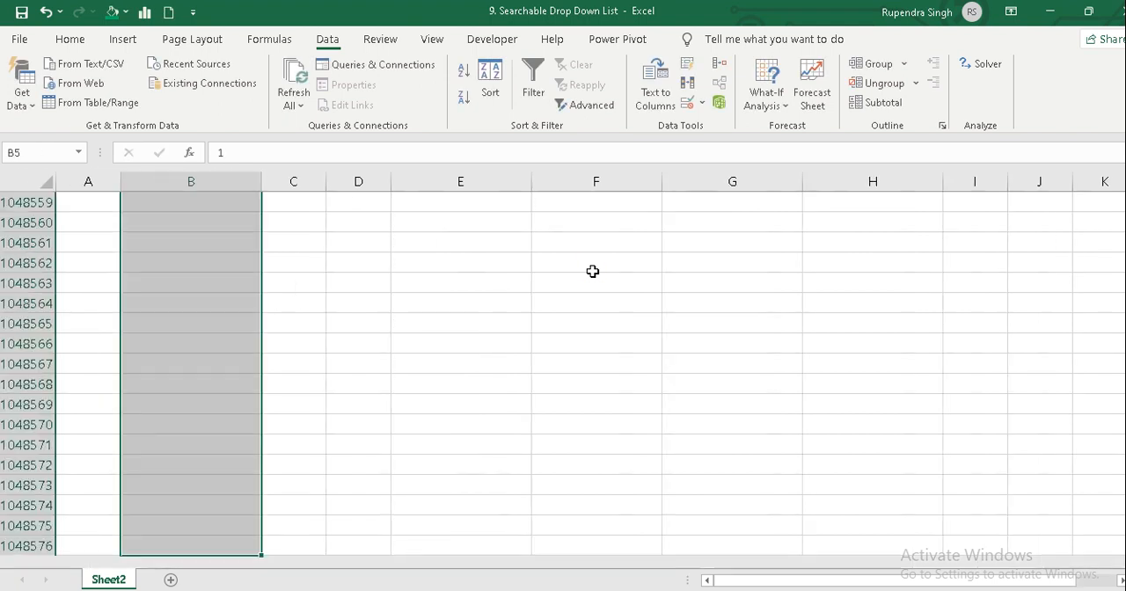
pyautogui.hotkey('ctrl', 'Up')
pyautogui.press('Down')
pyautogui.press('Down')
pyautogui.press('Down')
pyautogui.hotkey('shift', 'Down')
pyautogui.hotkey('shift', 'Down')
pyautogui.hotkey('shift', 'Down')
pyautogui.hotkey('shift', 'Down')
pyautogui.hotkey('shift', 'Down')
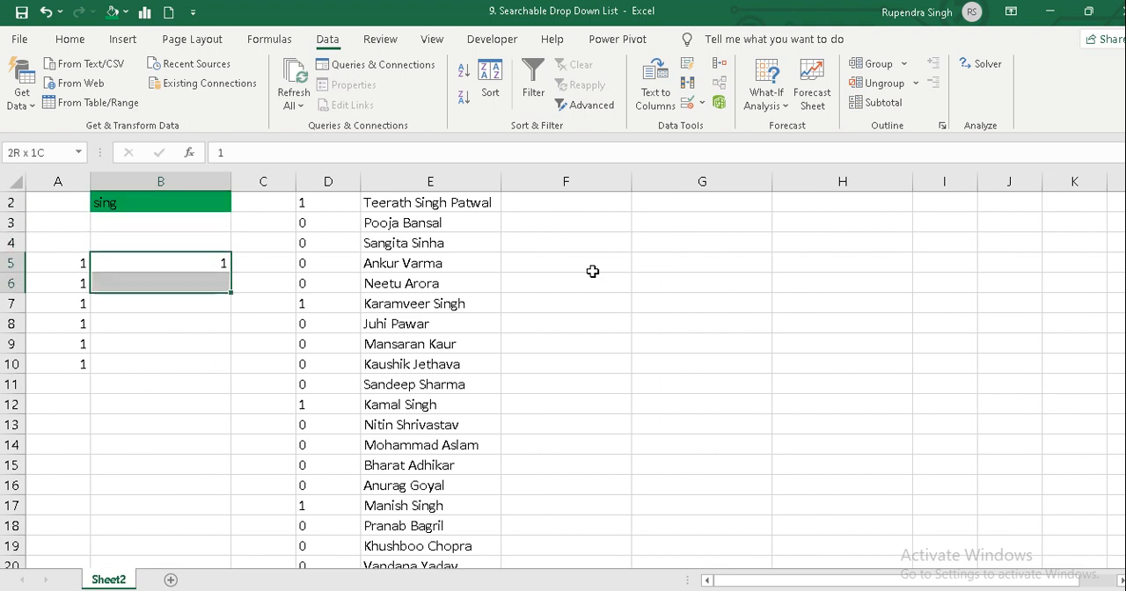
pyautogui.press('Delete')
pyautogui.press('Up')
pyautogui.press('Up')
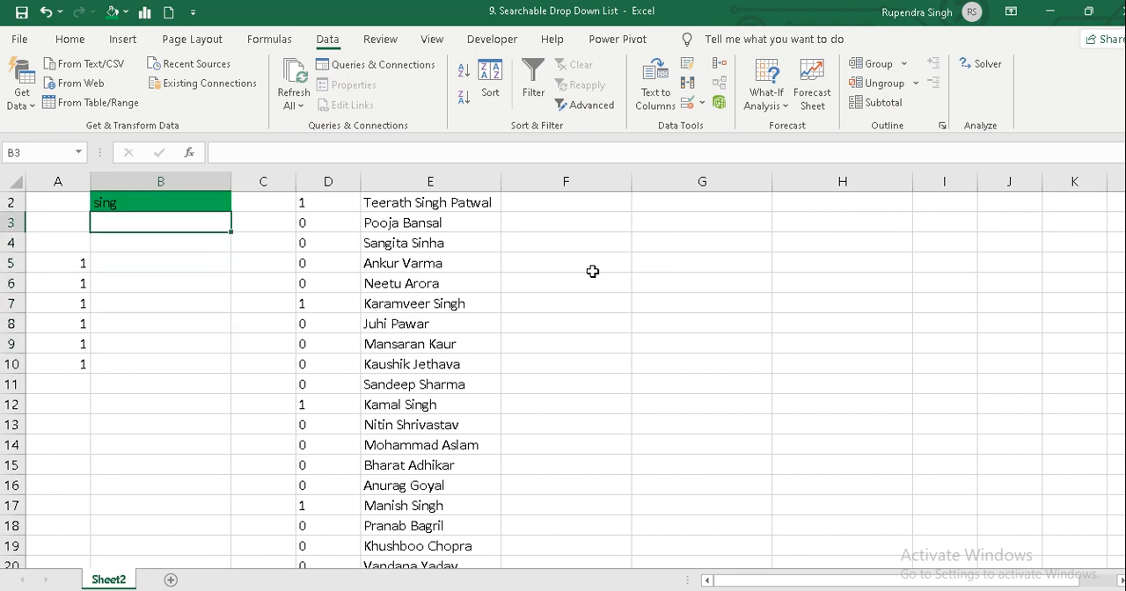
# Enter the formula =MAX(B4:B5) in cell B5.
pyautogui.press('Down')
pyautogui.press('Down')
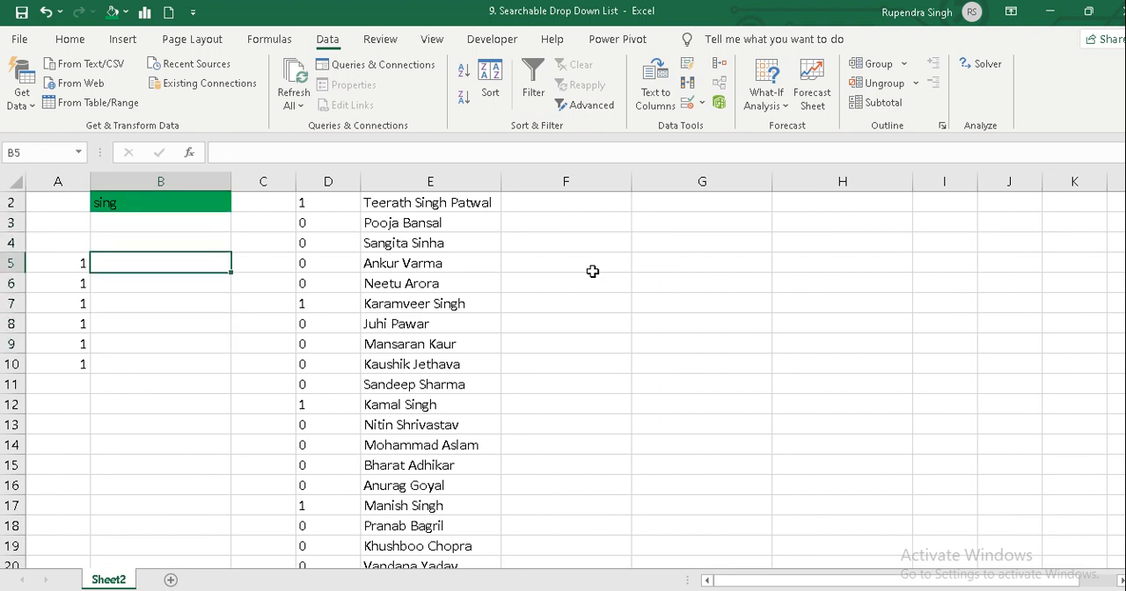
pyautogui.write('=')
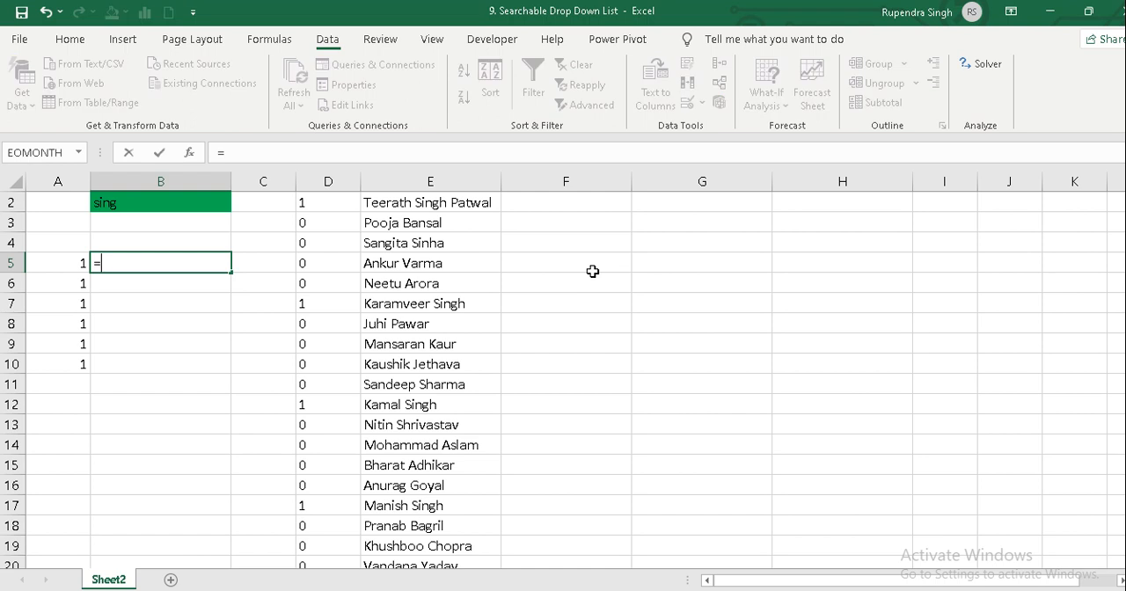
pyautogui.write('max(')
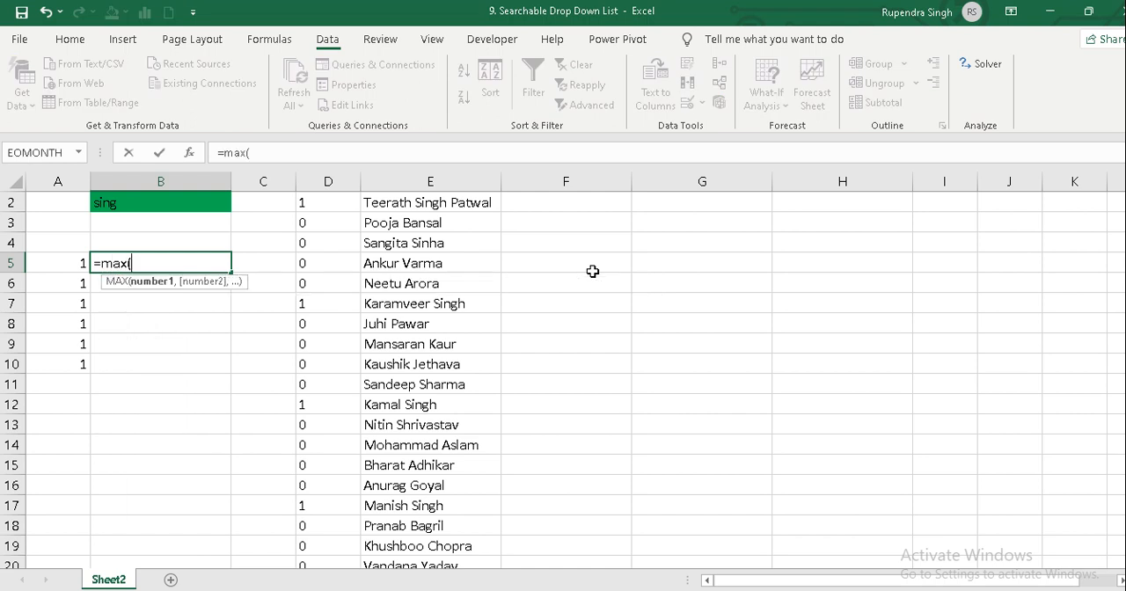
pyautogui.press('Up')
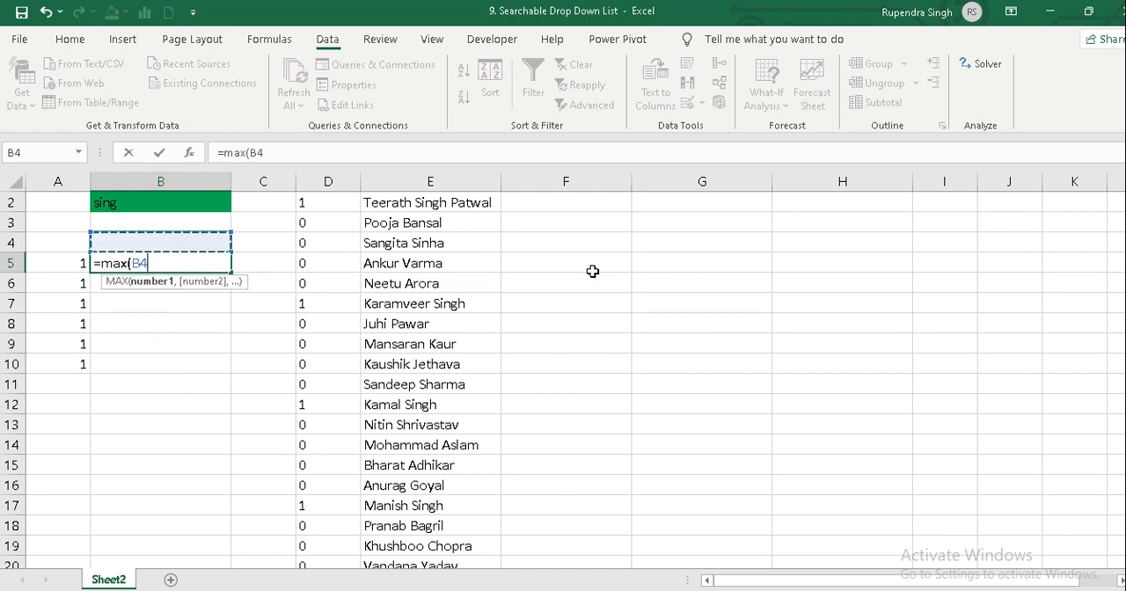
pyautogui.hotkey('shift', 'Down')
pyautogui.write(')')
pyautogui.press('Return')
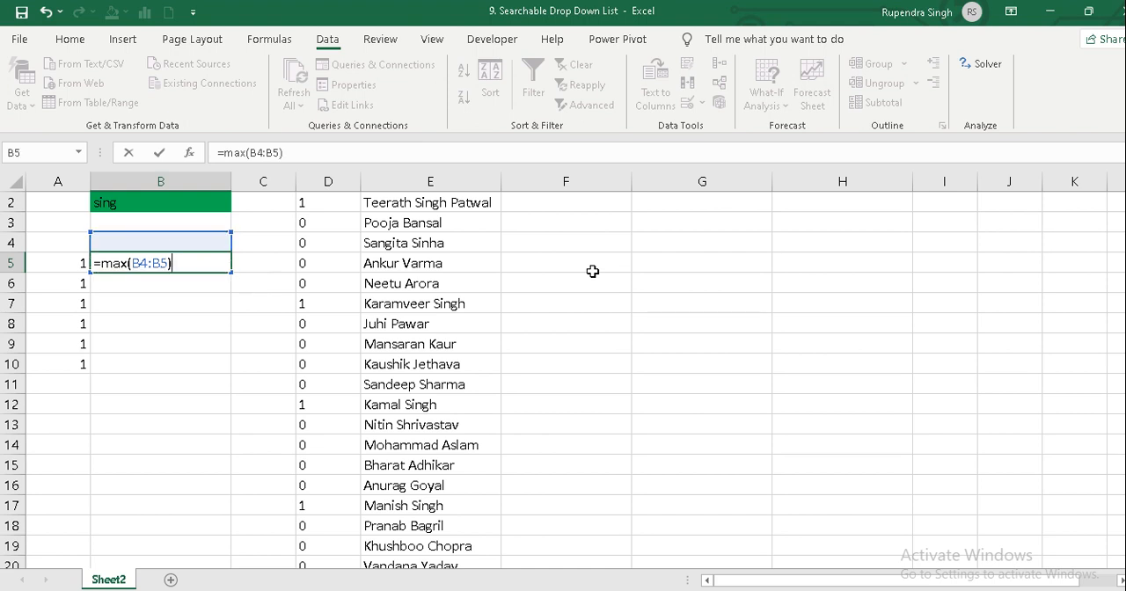
pyautogui.press('Return')
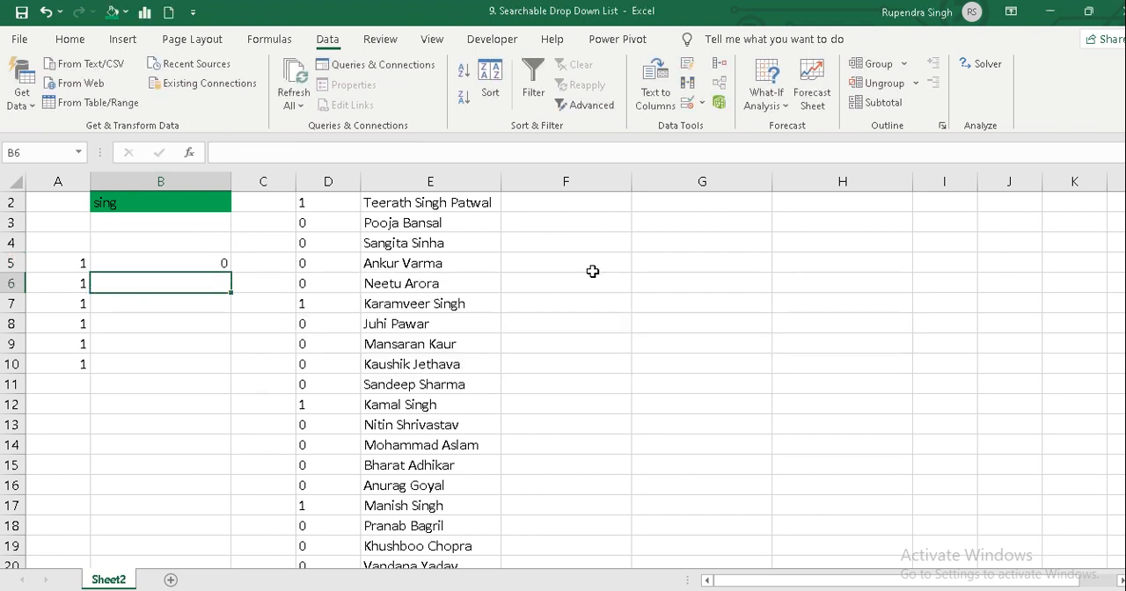
# Clear the copied 1 values from cells A5:A10.
pyautogui.press('Up')
pyautogui.press('Left')
pyautogui.hotkey('ctrl', 'shift', 'Down')
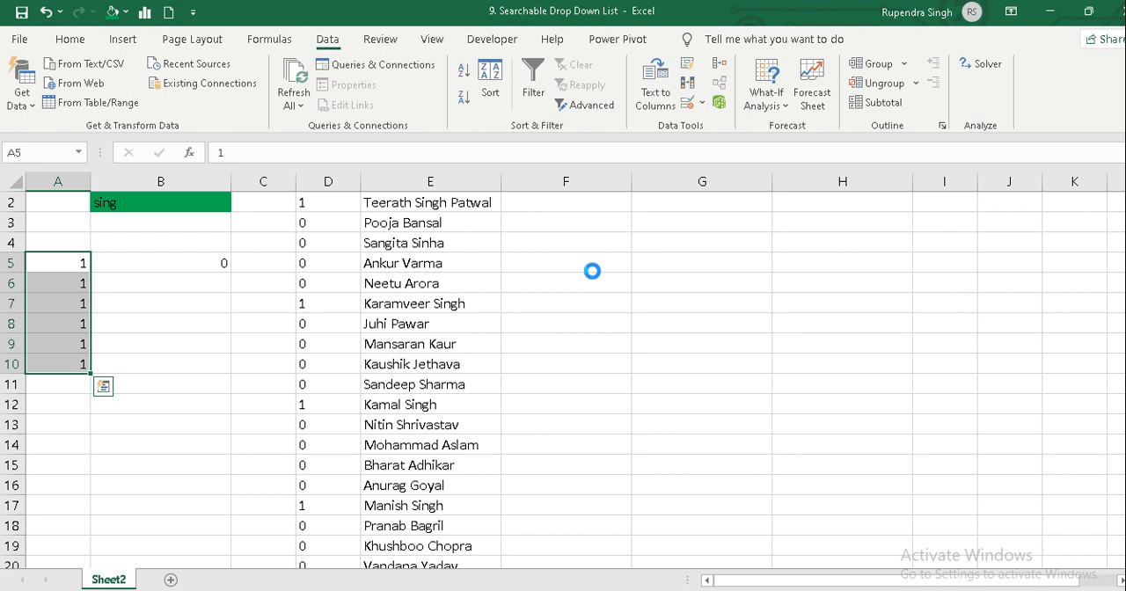
pyautogui.press('Delete')
# Add 1 to the formula in B5 so it reads =MAX(B4:B5)+1.
pyautogui.press('Right')
pyautogui.press('F2')
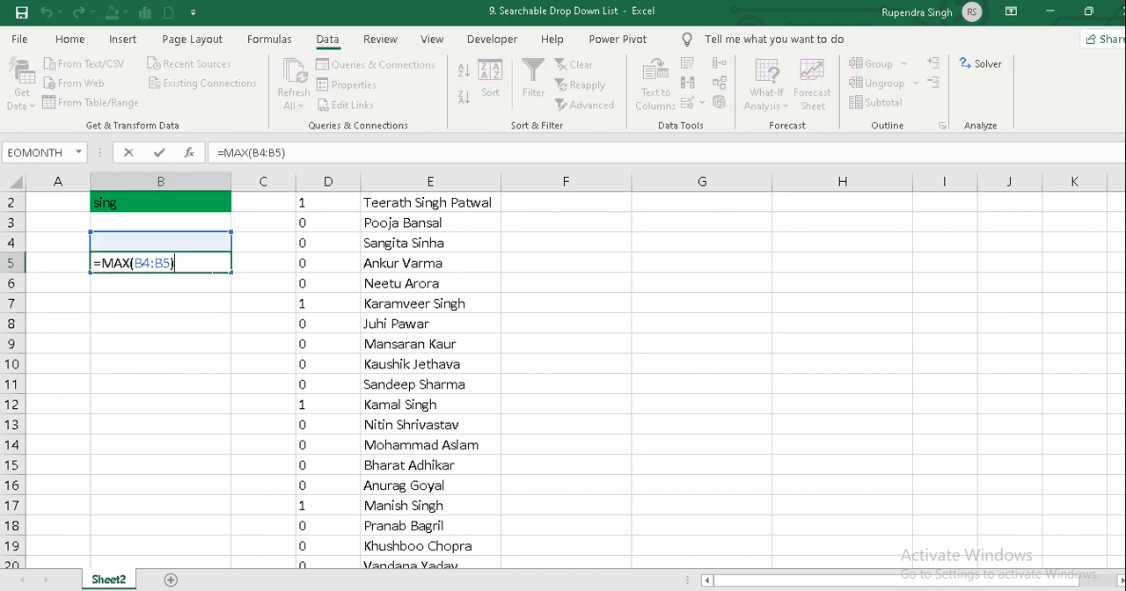
pyautogui.write('+1')
pyautogui.press('Return')
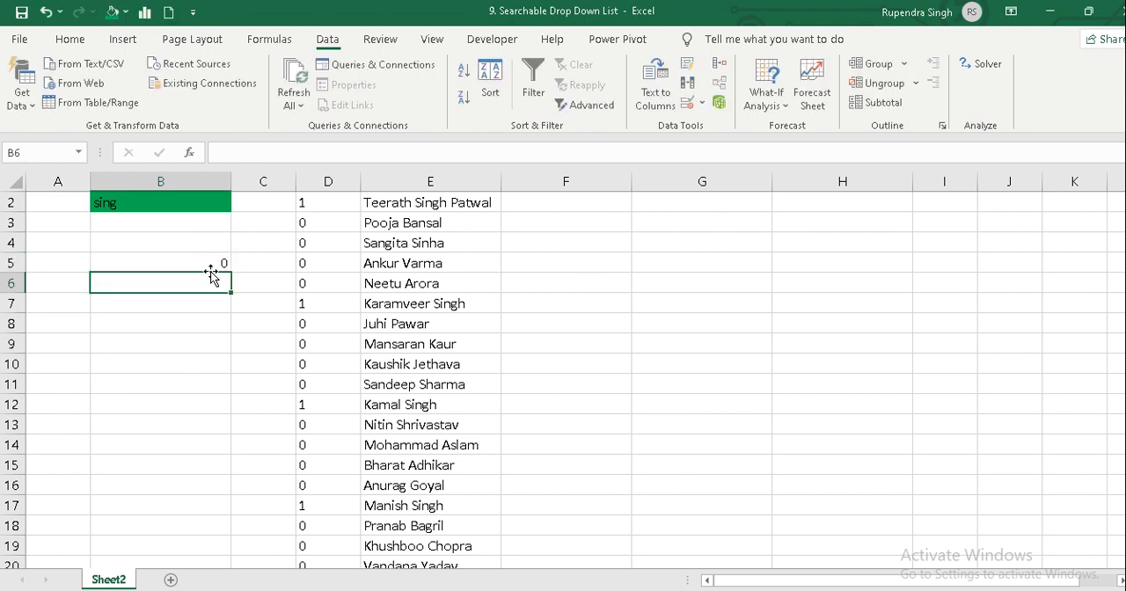
pyautogui.click(211, 271)
pyautogui.doubleClick(211, 273)
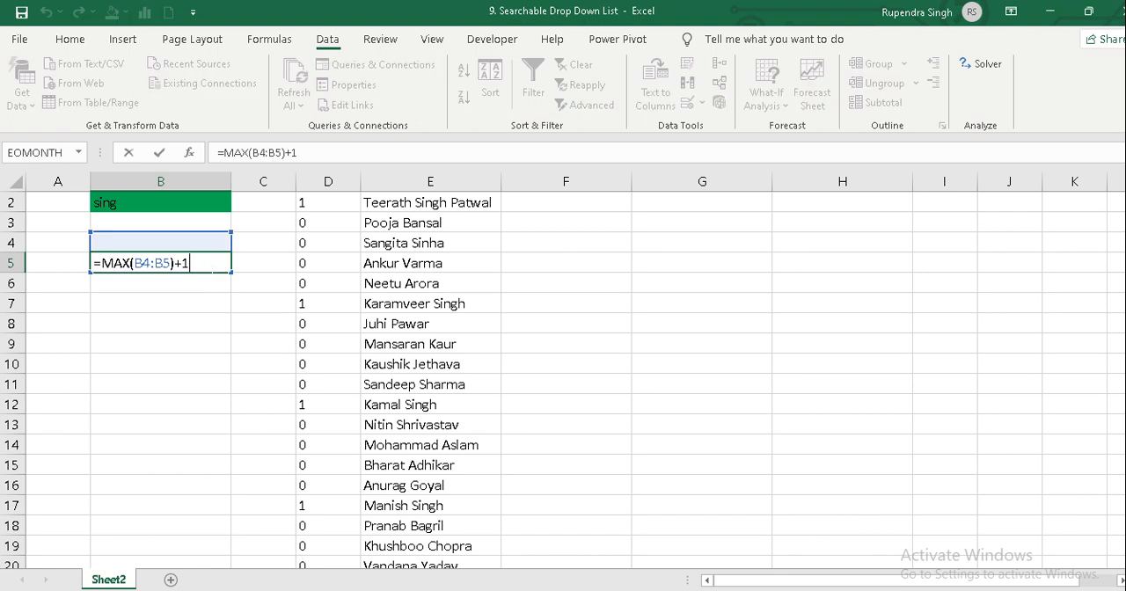
pyautogui.press('Escape')
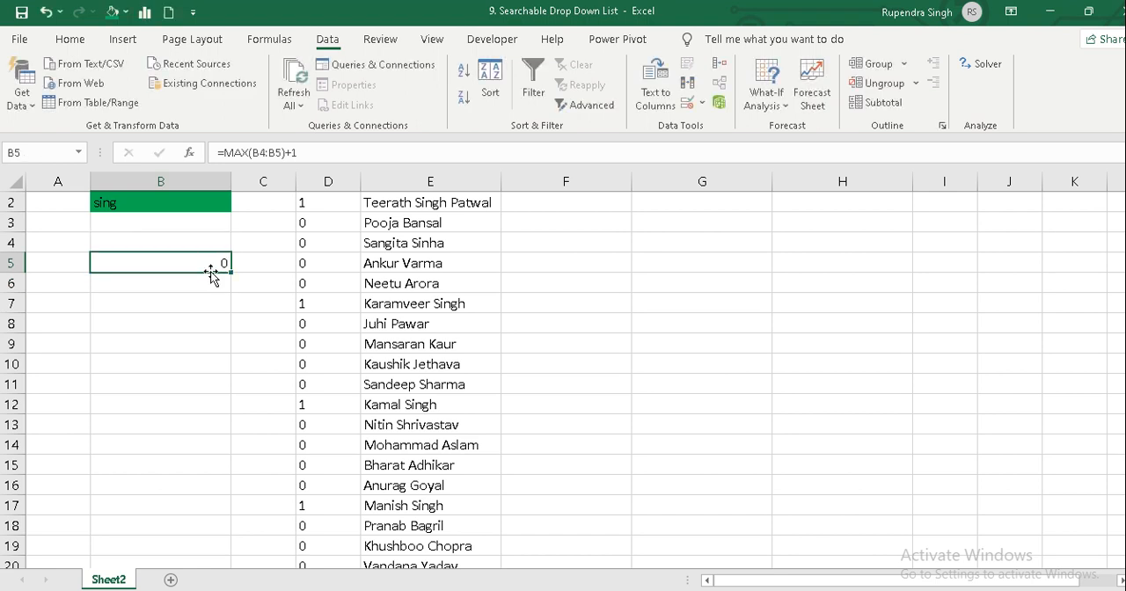
# Fill the =MAX(B4:B5)+1 formula from B5 down to B10.
pyautogui.hotkey('shift', 'Down')
pyautogui.hotkey('shift', 'Down')
pyautogui.hotkey('shift', 'Down')
pyautogui.hotkey('shift', 'Down')
pyautogui.hotkey('shift', 'Down')
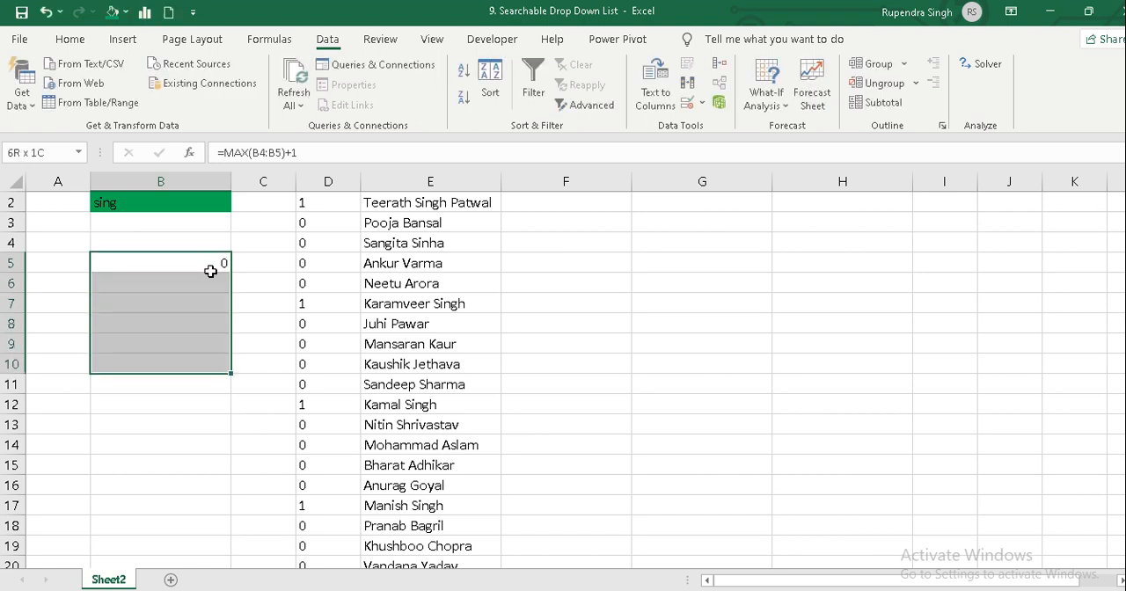
pyautogui.hotkey('ctrl', 'd')
pyautogui.press('Up')
# Make the B4 reference absolute so B5 reads =MAX($B$4:B5)+1, and fill it down to B10.
pyautogui.click(211, 271)
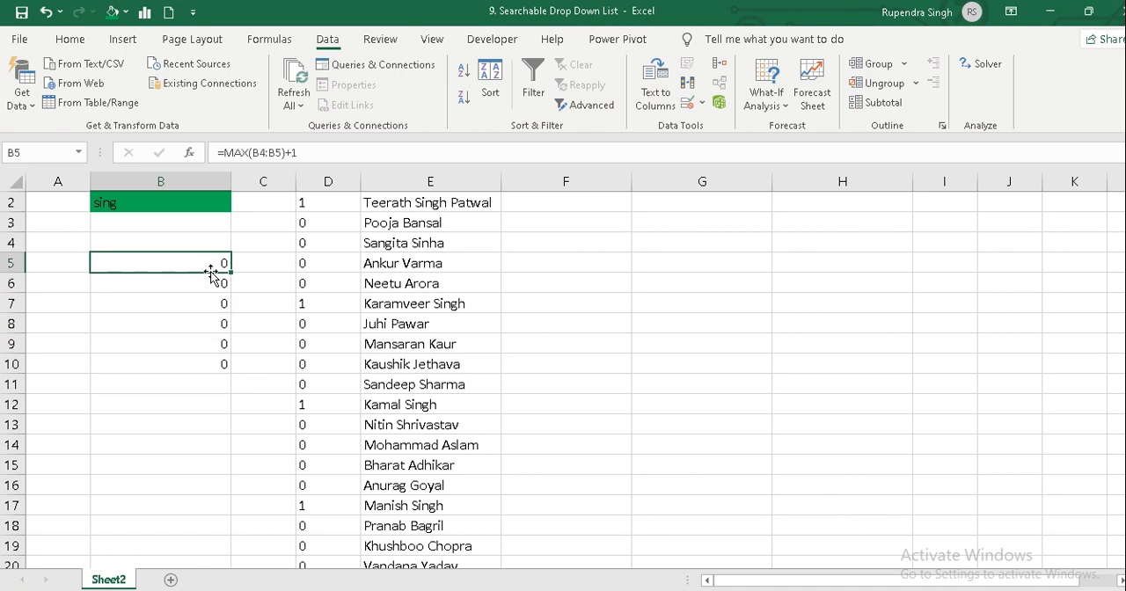
pyautogui.doubleClick(211, 273)
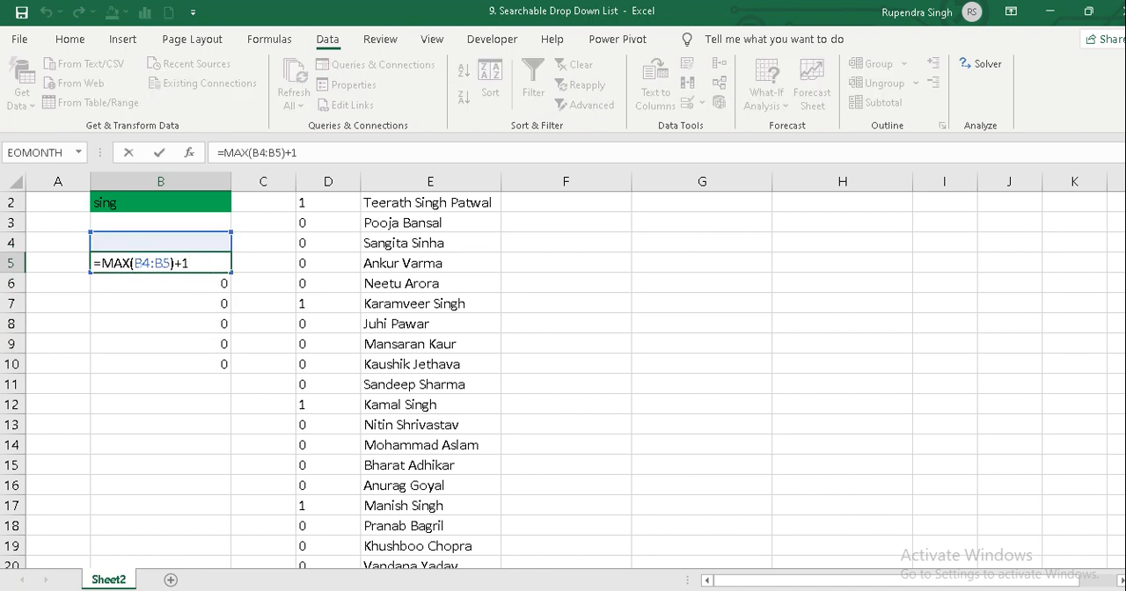
pyautogui.hotkey('ctrl', 'Return')
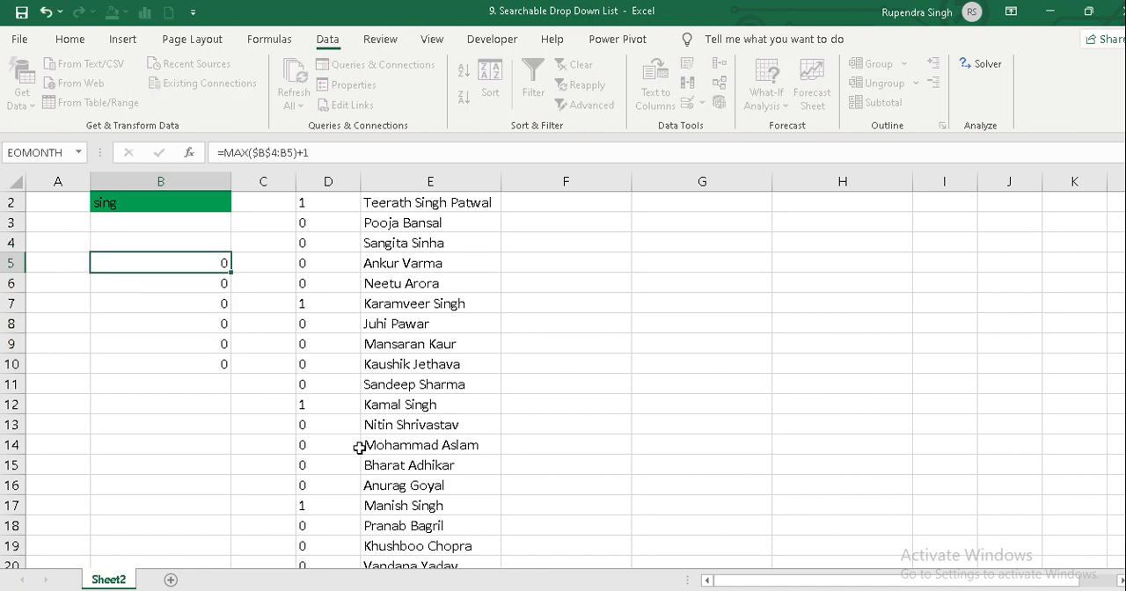
pyautogui.hotkey('shift', 'Down')
pyautogui.hotkey('shift', 'Down')
pyautogui.hotkey('shift', 'Down')
pyautogui.hotkey('shift', 'Down')
pyautogui.hotkey('shift', 'Down')
pyautogui.hotkey('ctrl', 'd')
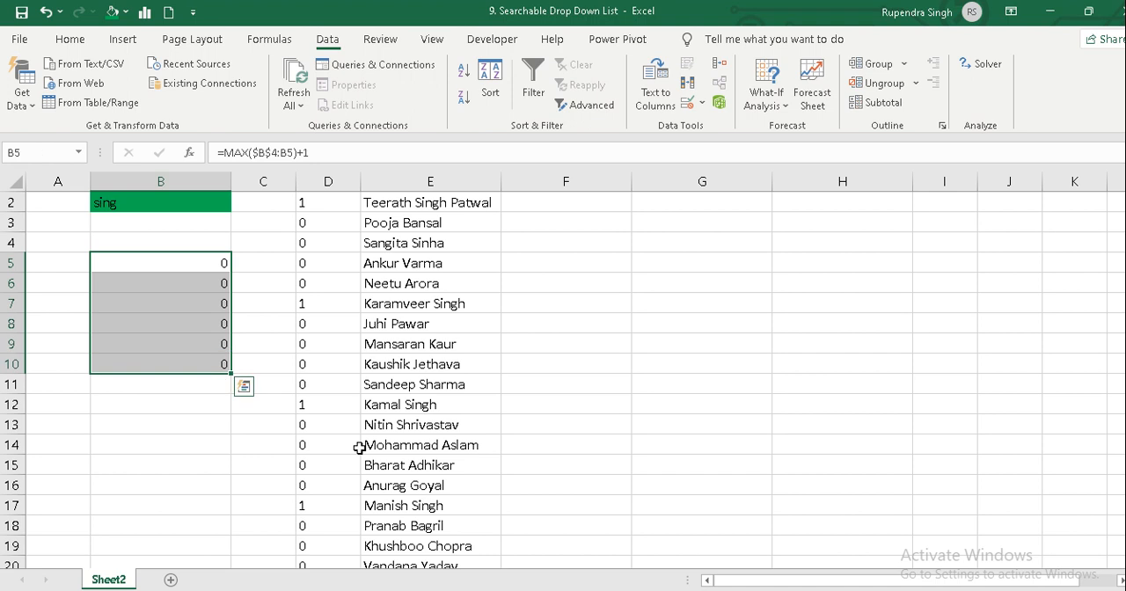
pyautogui.press('Down')
pyautogui.press('Up')
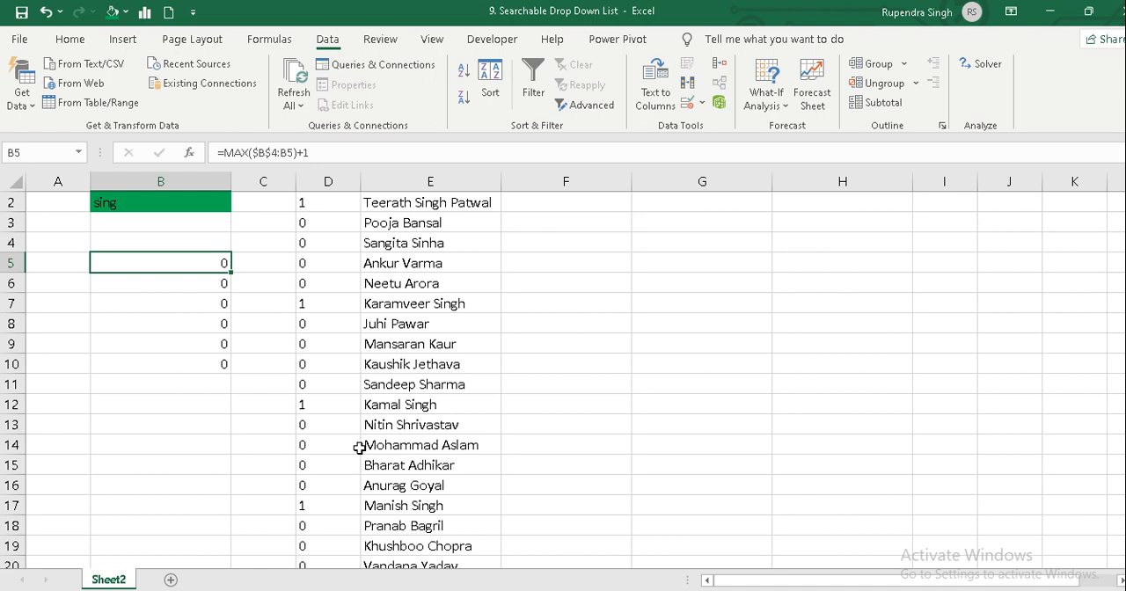
# Change the end of the range in B5 so the formula reads =MAX($B$4:B4)+1.
pyautogui.press('F2')
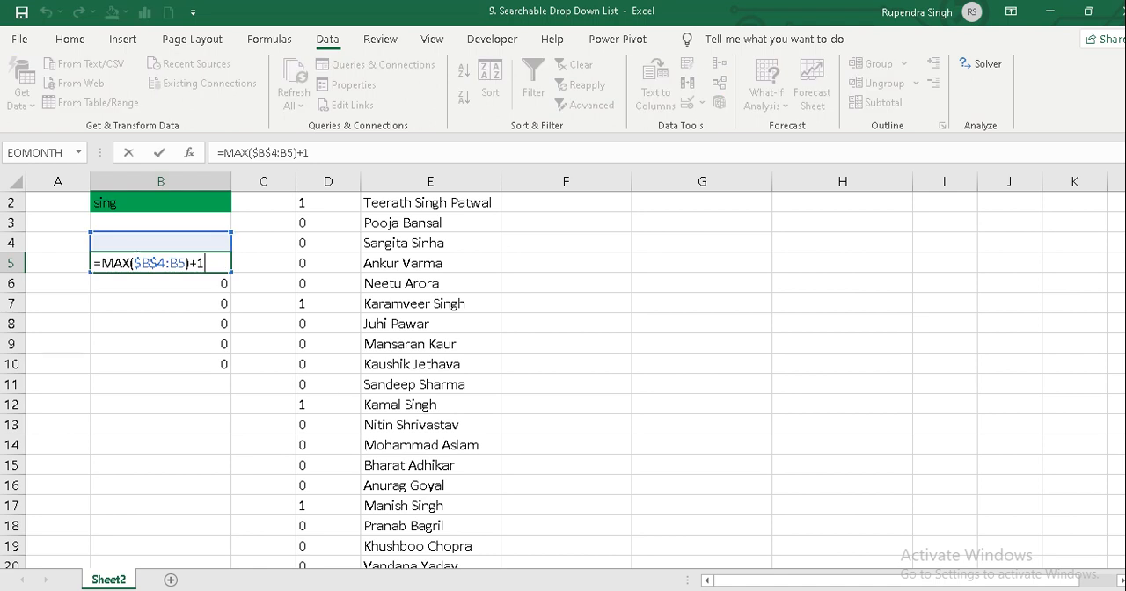
pyautogui.press('Left')
pyautogui.press('Left')
pyautogui.press('Left')
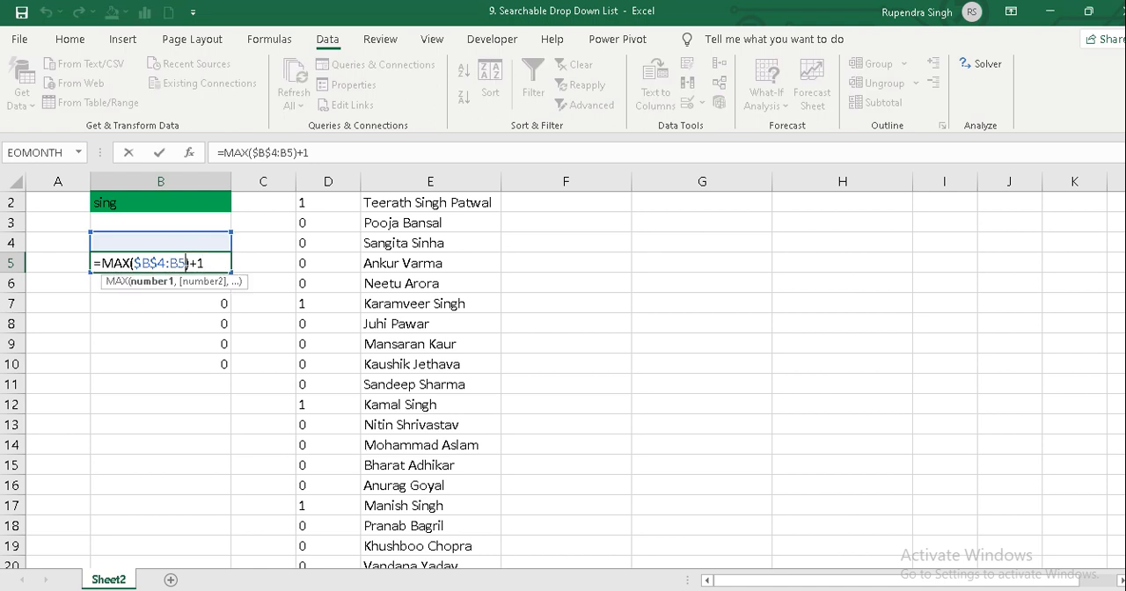
pyautogui.press('BackSpace')
pyautogui.write('4')
pyautogui.press('Return')
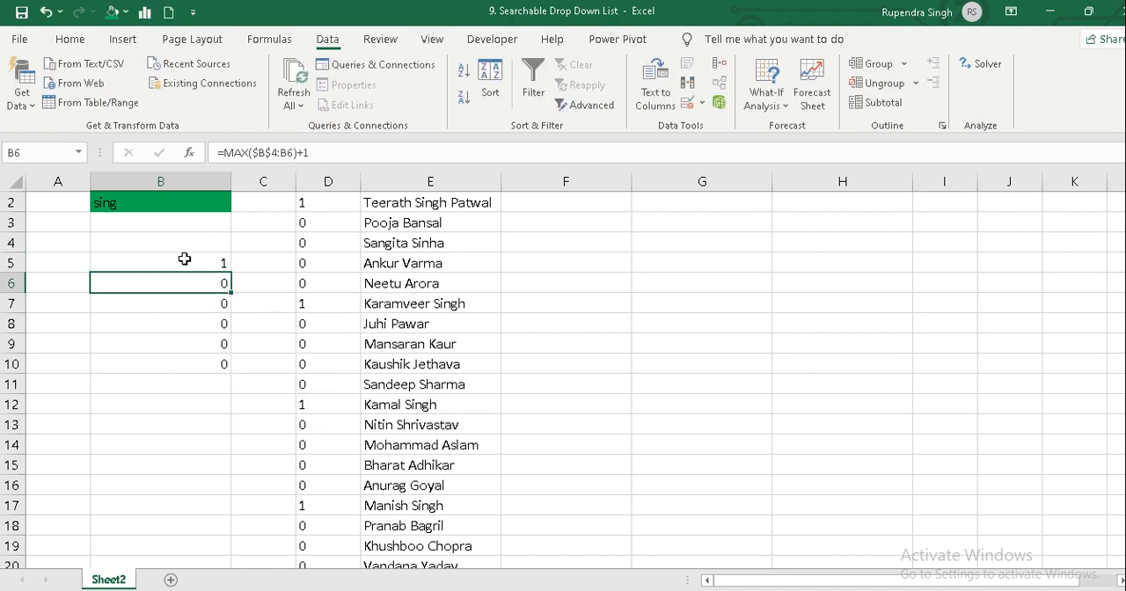
# Fill the =MAX($B$4:B4)+1 formula from B5 down to B10.
pyautogui.click(184, 259)
pyautogui.hotkey('shift', 'Down')
pyautogui.hotkey('shift', 'Down')
pyautogui.hotkey('shift', 'Down')
pyautogui.hotkey('shift', 'Down')
pyautogui.hotkey('shift', 'Down')
pyautogui.hotkey('ctrl', 'd')
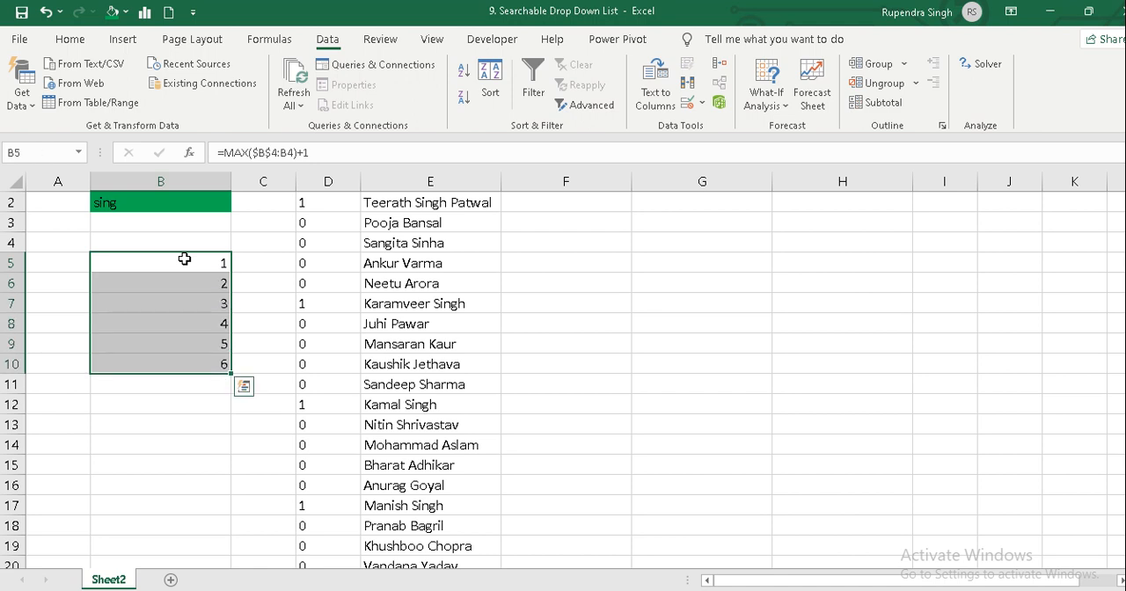
# Inspect the ranges used by the MAX formulas in B5 and B6, leaving both formulas as they are.
pyautogui.click(184, 259)
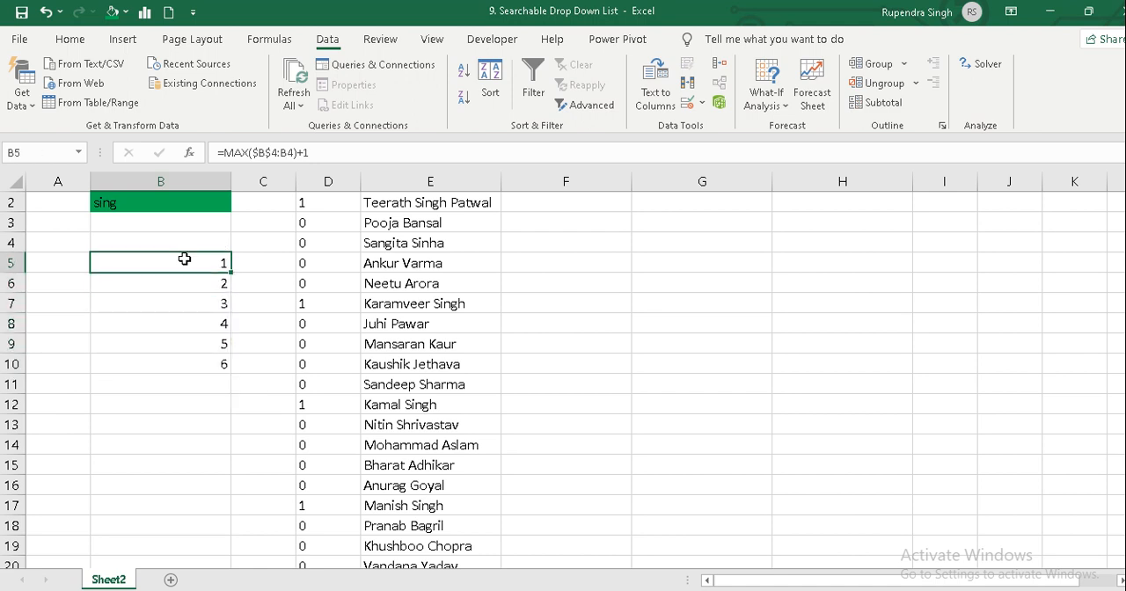
pyautogui.doubleClick(183, 259)
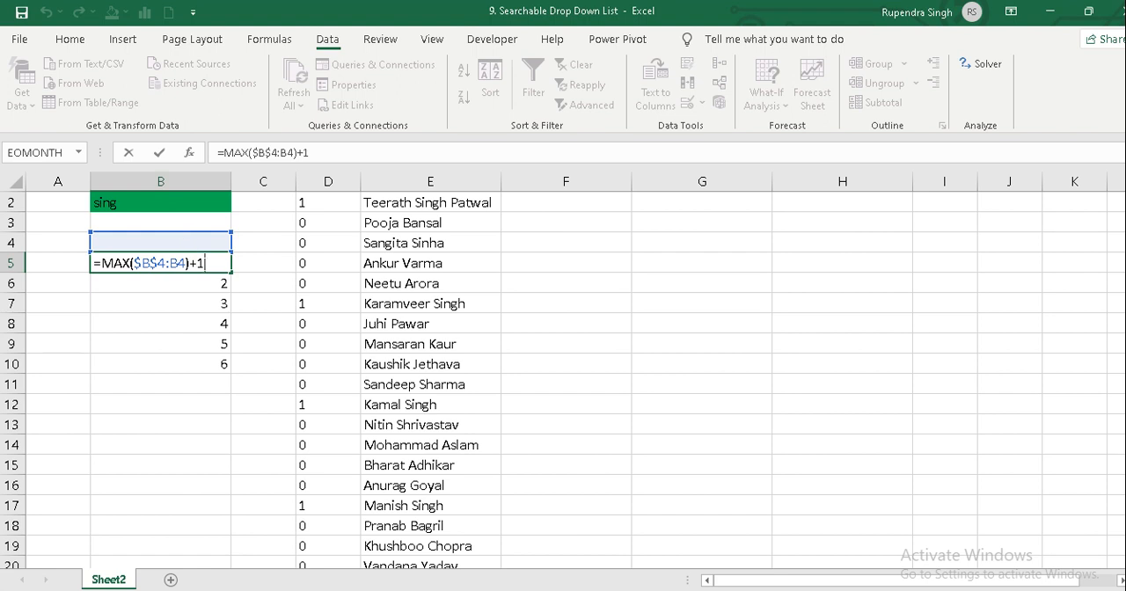
pyautogui.press('Return')
pyautogui.press('F2')
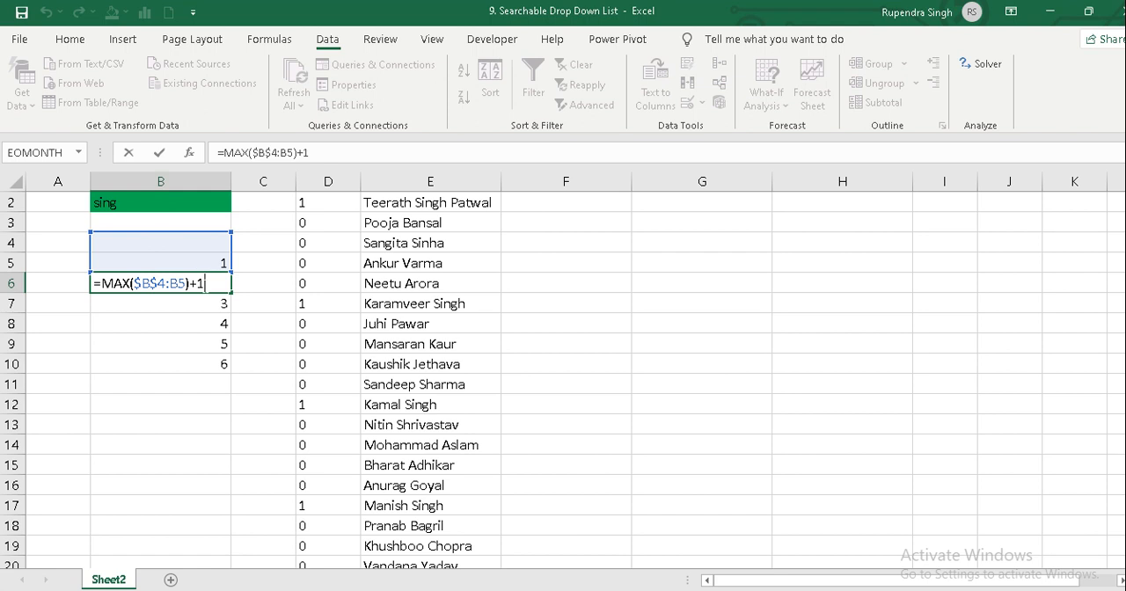
pyautogui.press('Return')
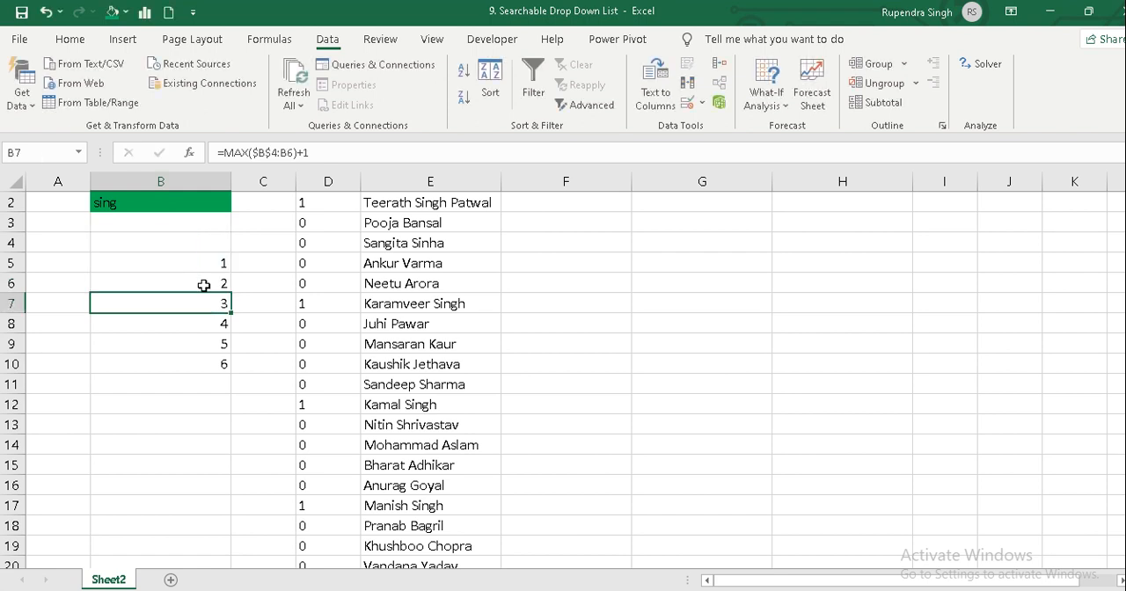
# Evaluate the MAX($B$4:B6) part of the formula in B7, and restore the original formula.
pyautogui.press('F2')
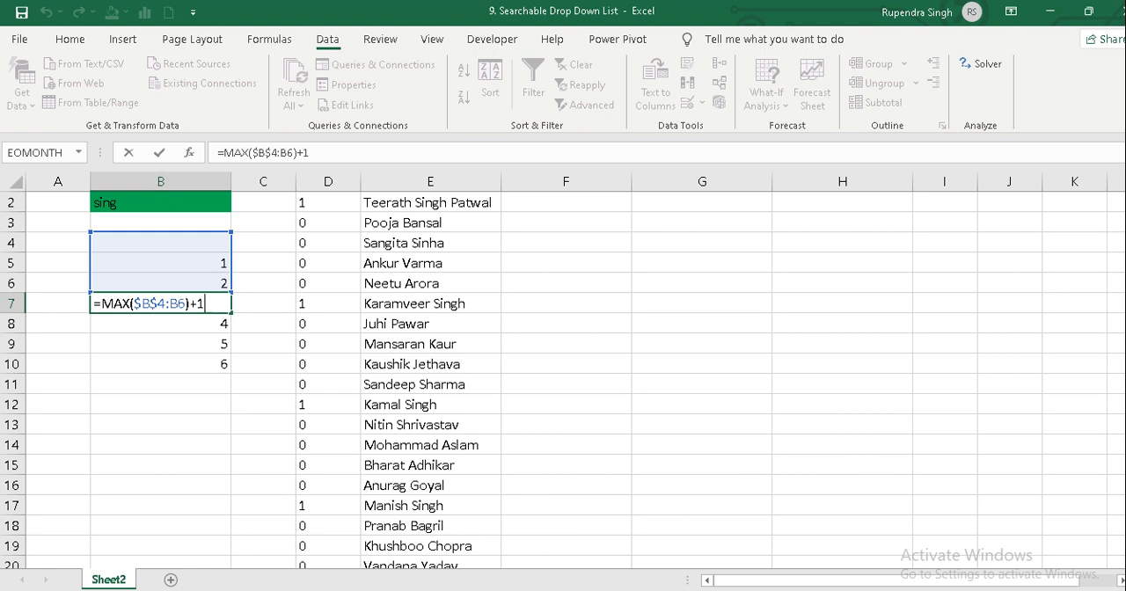
pyautogui.moveTo(188, 304); pyautogui.dragTo(102, 304)
pyautogui.press('F9')
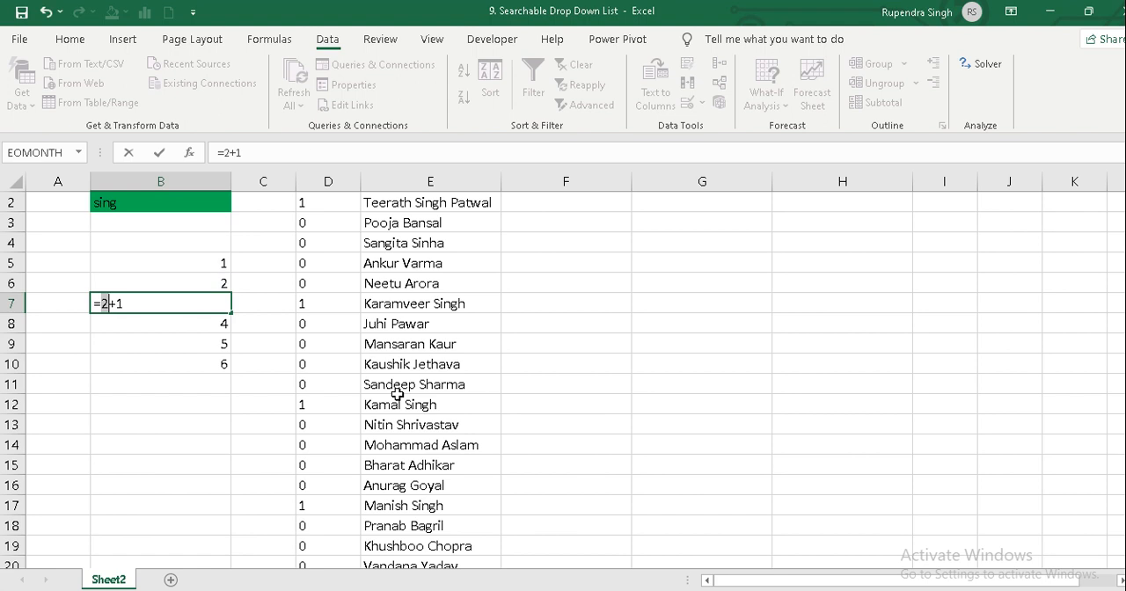
pyautogui.hotkey('ctrl', 'z')
pyautogui.press('Return')
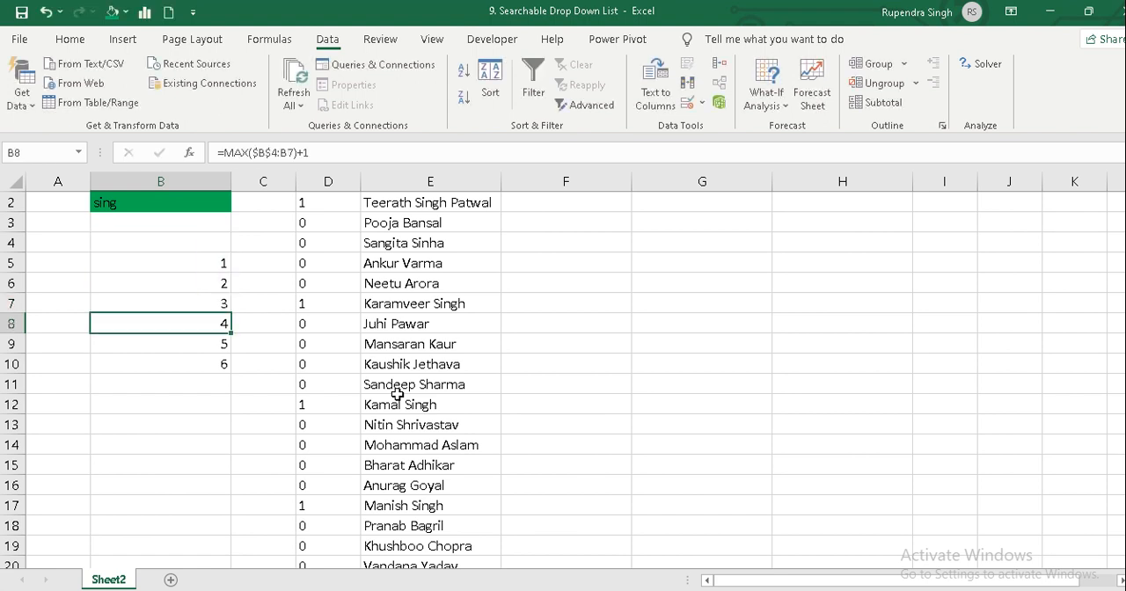
# Clear the practice MAX formulas from B5:B10.
pyautogui.press('Up')
pyautogui.press('Up')
pyautogui.press('Up')
pyautogui.hotkey('ctrl', 'shift', 'Down')
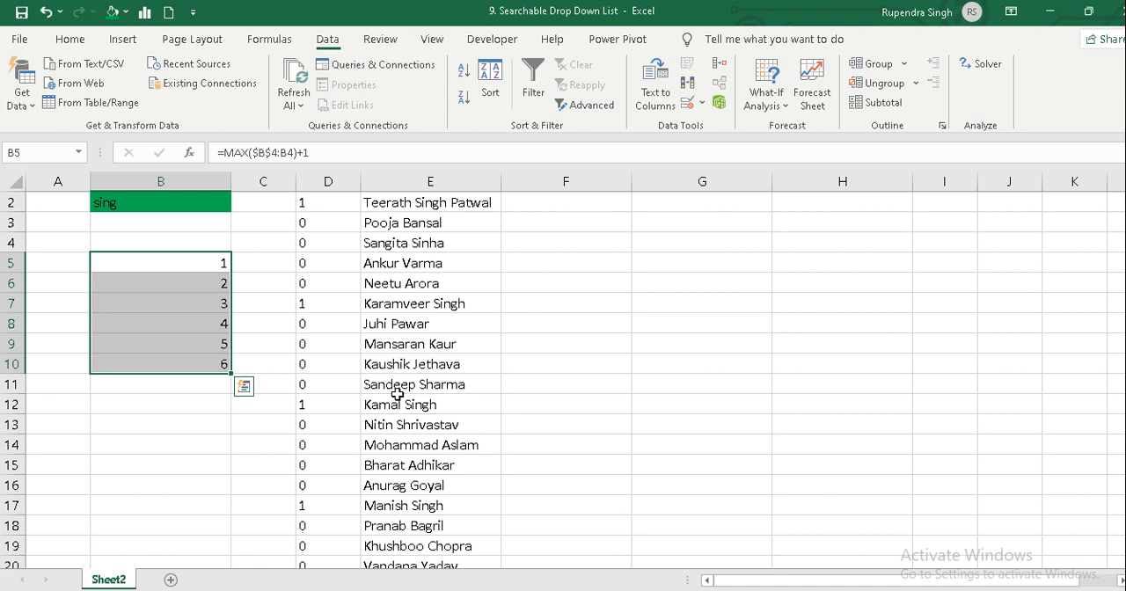
pyautogui.press('Delete')
# Replace the value-if-true 1 in the D2 key formula with MAX(D1:D1)+1.
pyautogui.press('Right')
pyautogui.press('Right')
pyautogui.hotkey('ctrl', 'Up')
pyautogui.press('Down')
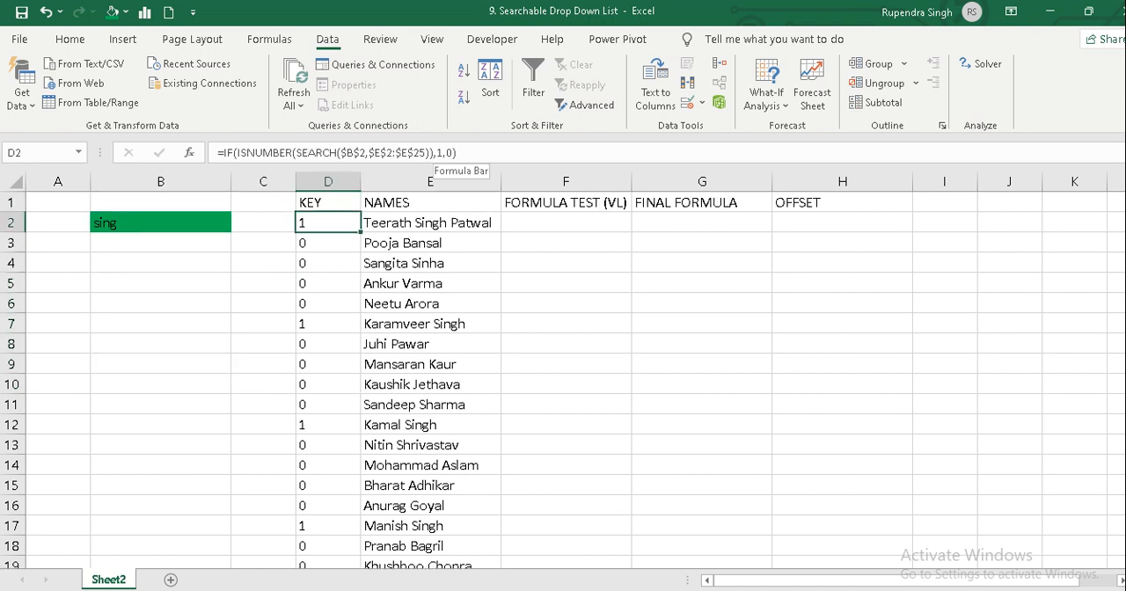
pyautogui.click(444, 152)
pyautogui.press('BackSpace')
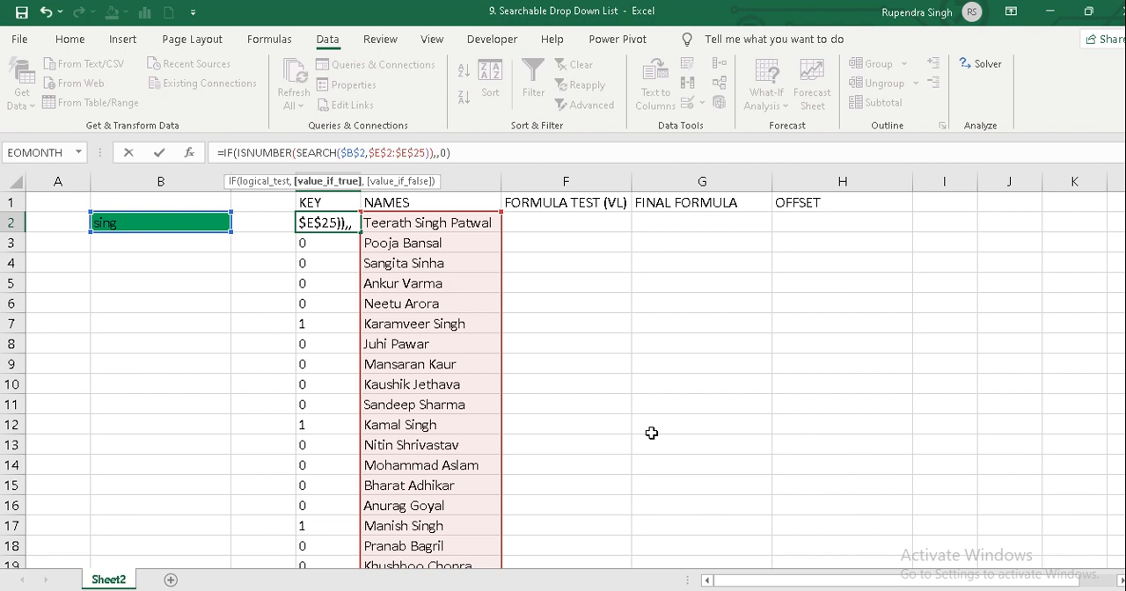
pyautogui.write('max')
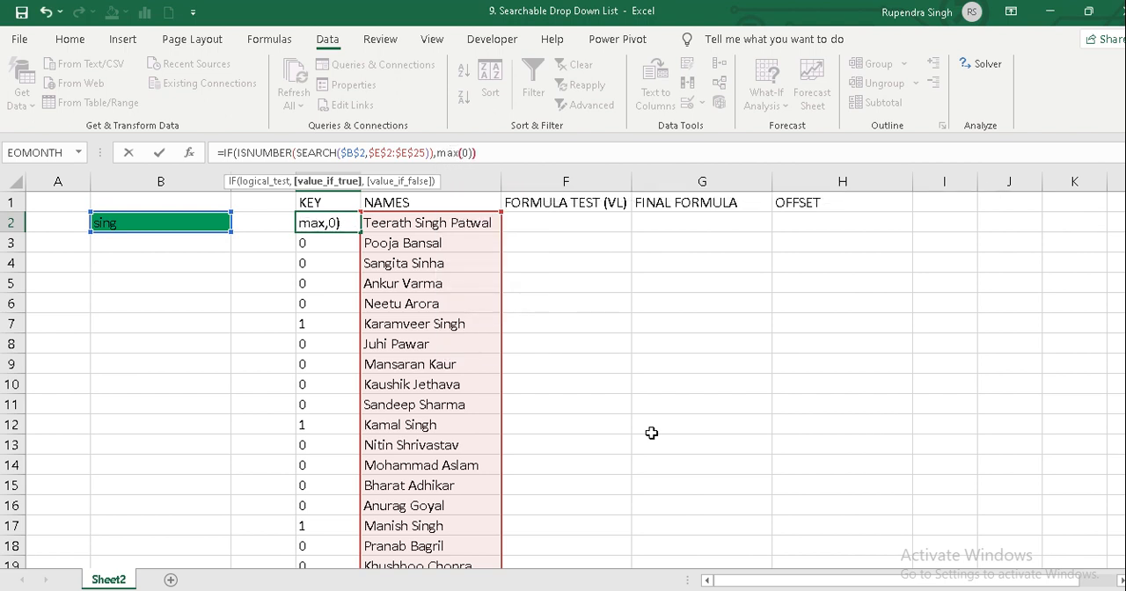
pyautogui.write('(')
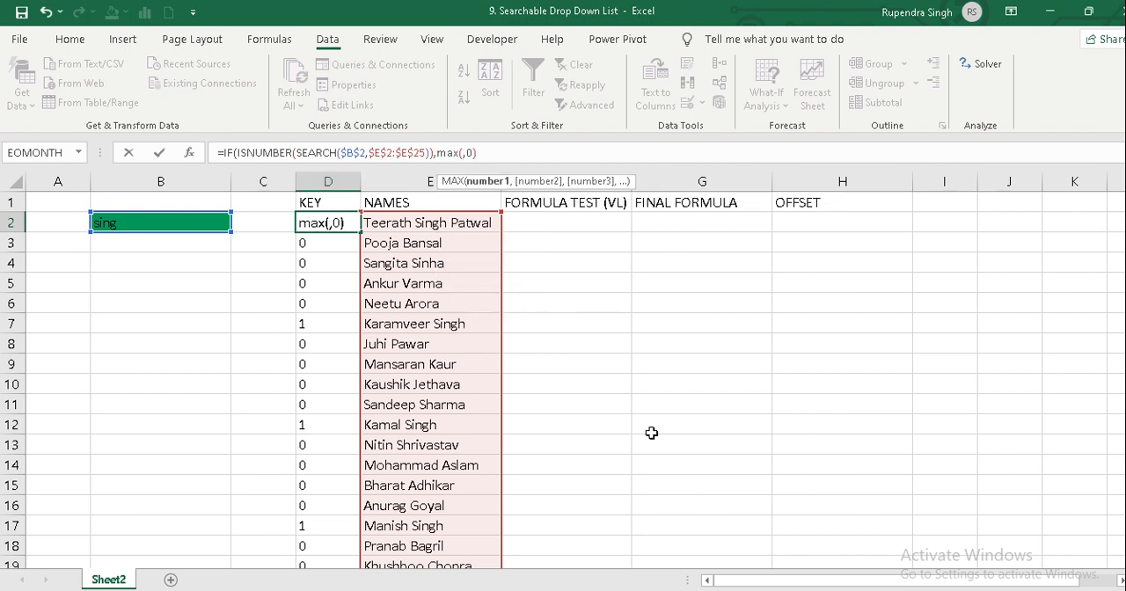
pyautogui.click(338, 205)
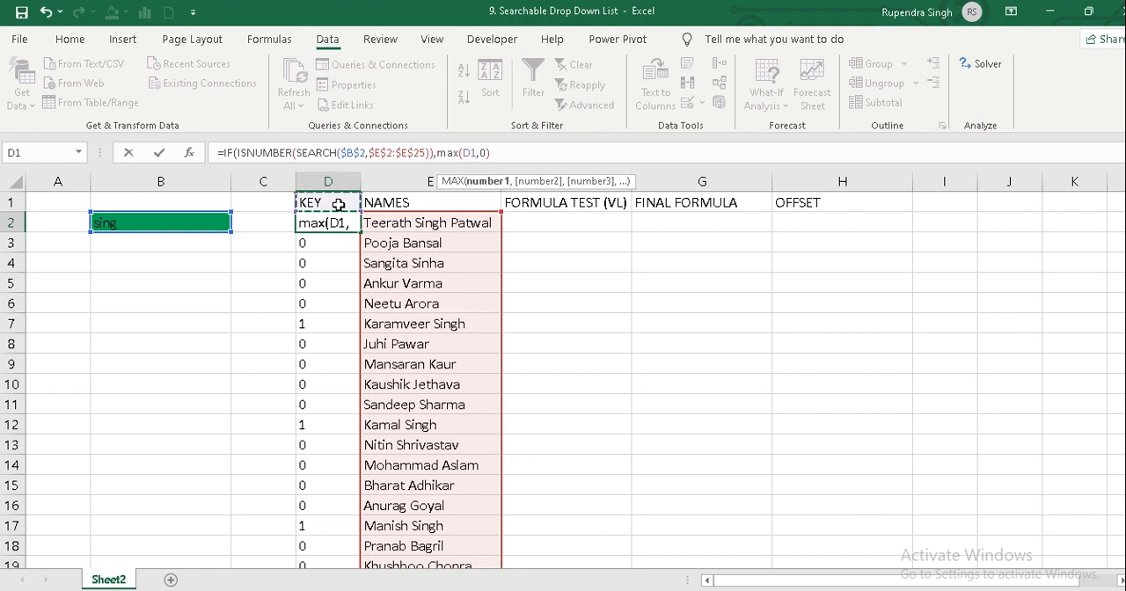
pyautogui.write(':')
pyautogui.click(338, 204)
pyautogui.write(')+1')
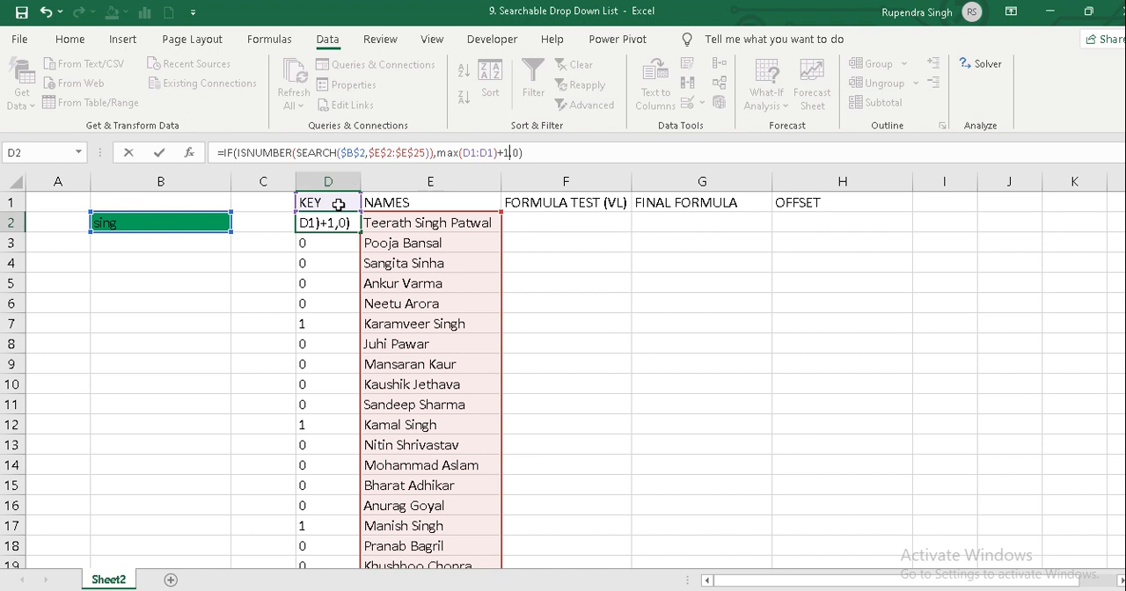
pyautogui.press('Return')
# Make the first D1 reference in the D2 formula absolute so that part reads MAX($D$1:D1)+1.
pyautogui.press('Up')
pyautogui.press('F2')
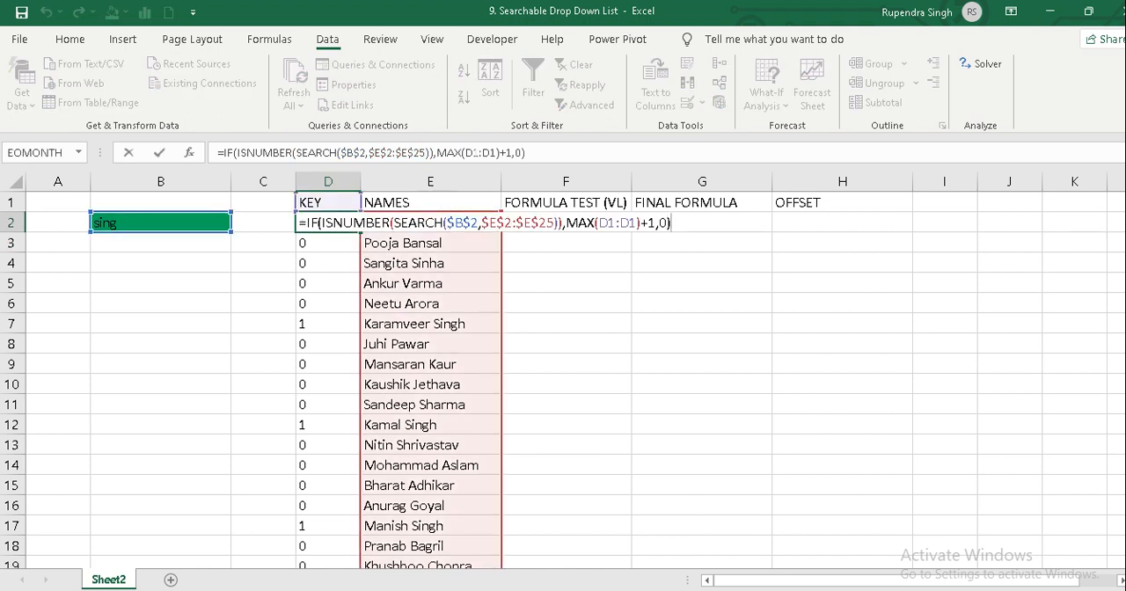
pyautogui.click(476, 153)
pyautogui.press('F4')
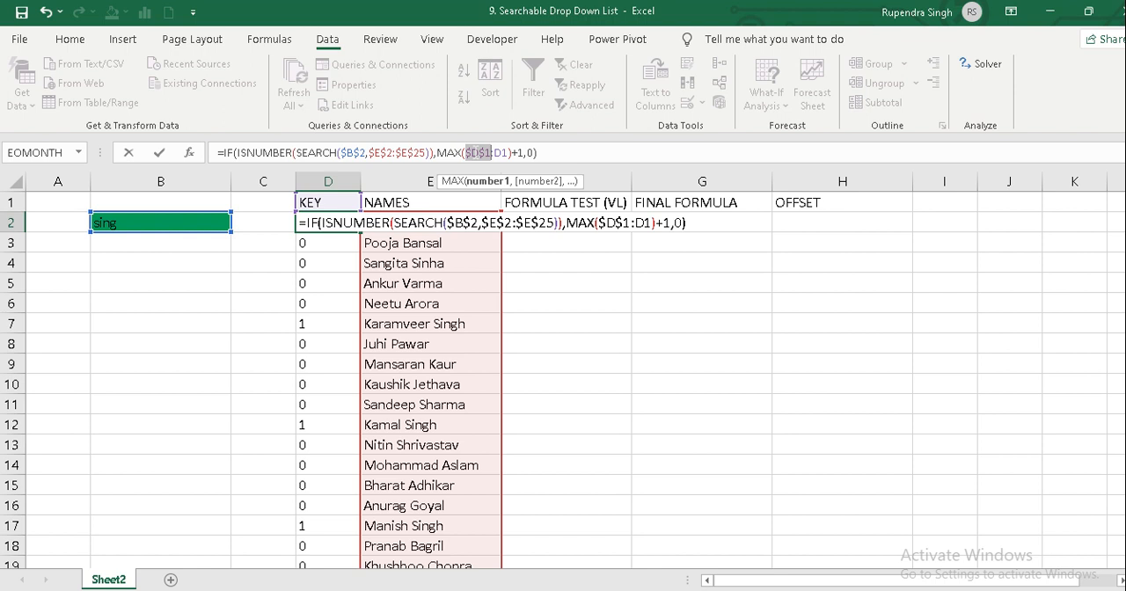
pyautogui.press('Return')
# Fill the updated key formula from D2 down to D25.
pyautogui.press('Up')
pyautogui.hotkey('ctrl', 'shift', 'Down')
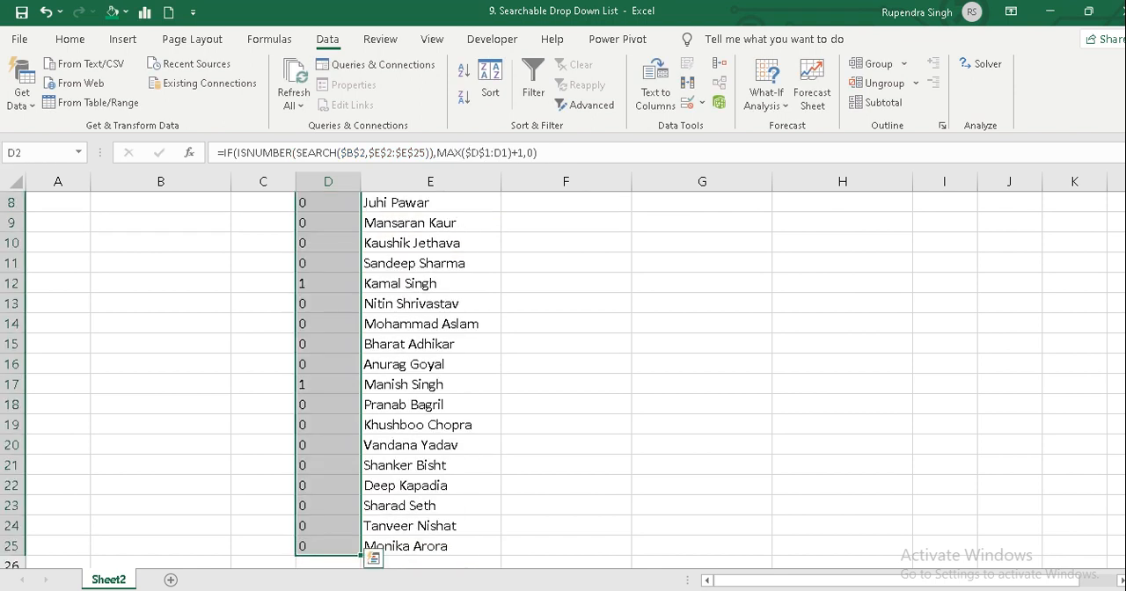
pyautogui.hotkey('ctrl', 'd')
pyautogui.hotkey('ctrl', 'Up')
pyautogui.press('Down')
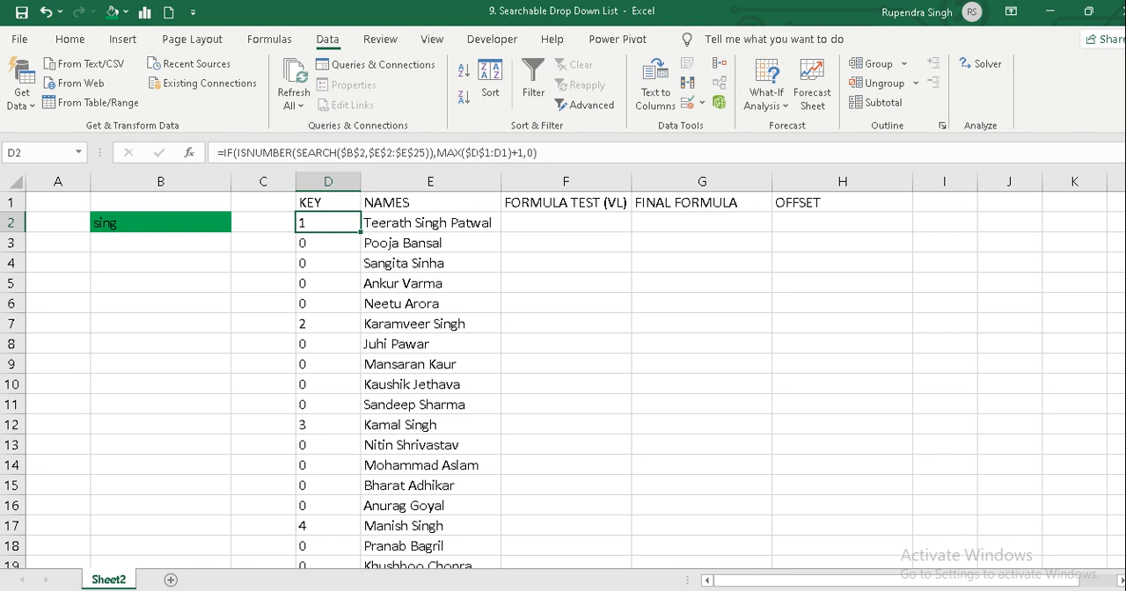
# Examine the key numbers down column D against the names containing the search text.
pyautogui.press('Down')
pyautogui.press('Down')
pyautogui.press('Down')
pyautogui.press('Down')
pyautogui.press('Down')
pyautogui.press('Down')
pyautogui.press('Down')
pyautogui.press('Down')
pyautogui.press('Down')
pyautogui.press('Down')
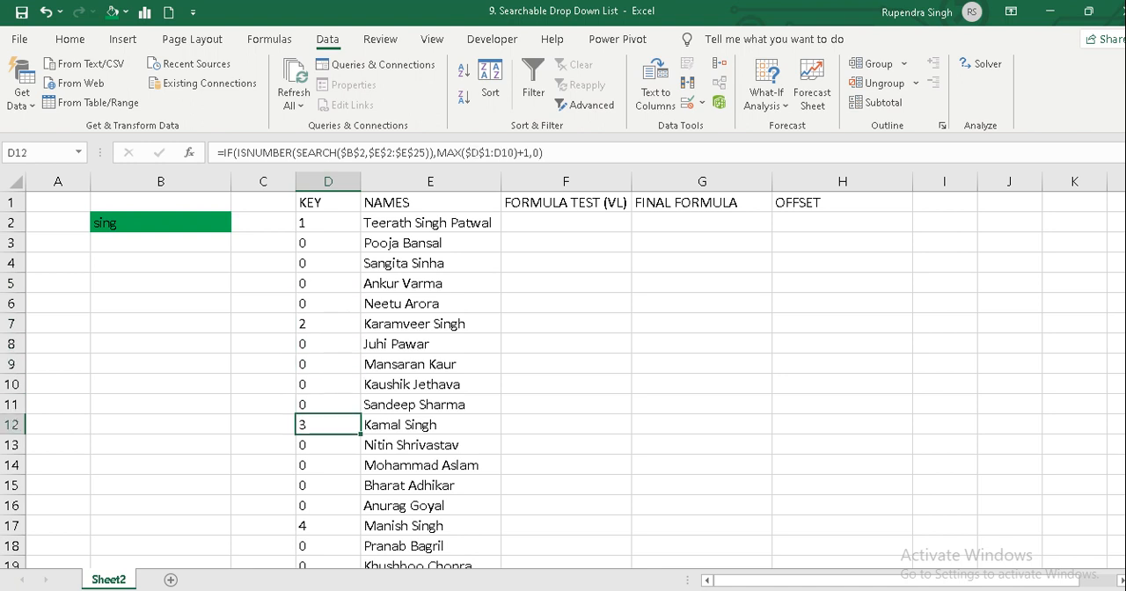
pyautogui.press('Down')
pyautogui.press('Down')
pyautogui.press('Down')
pyautogui.press('Down')
pyautogui.press('Down')
pyautogui.press('Down')
pyautogui.press('Down')
pyautogui.press('Down')
pyautogui.press('Down')
pyautogui.press('Down')
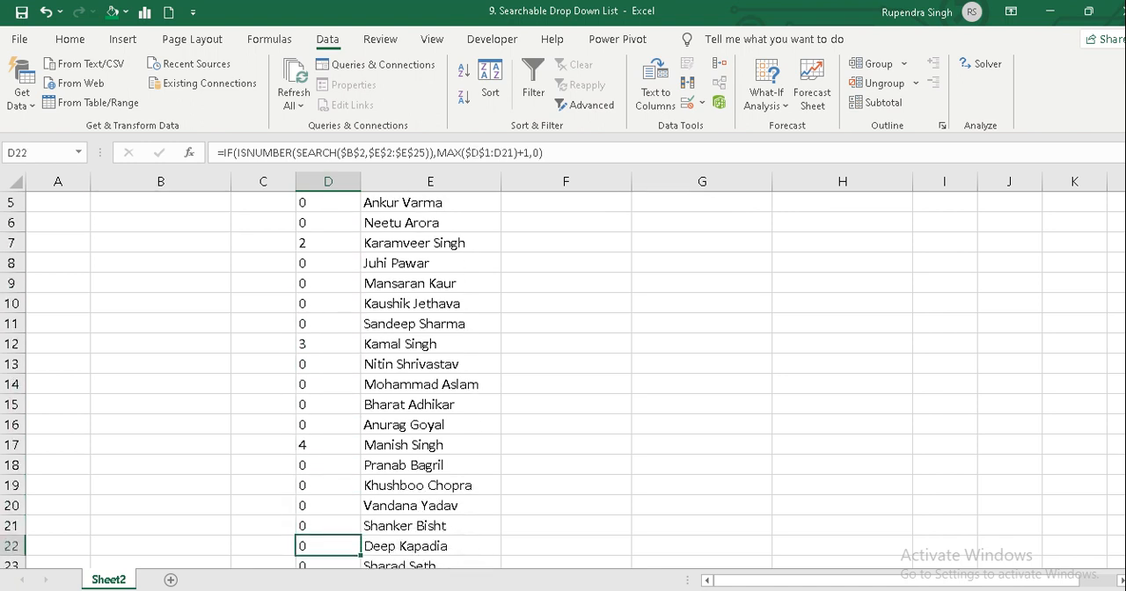
pyautogui.press('Down')
pyautogui.press('Down')
pyautogui.press('Down')
pyautogui.press('Down')
pyautogui.press('Down')
pyautogui.press('Up')
pyautogui.press('Up')
pyautogui.hotkey('ctrl', 'Up')
pyautogui.press('Down')
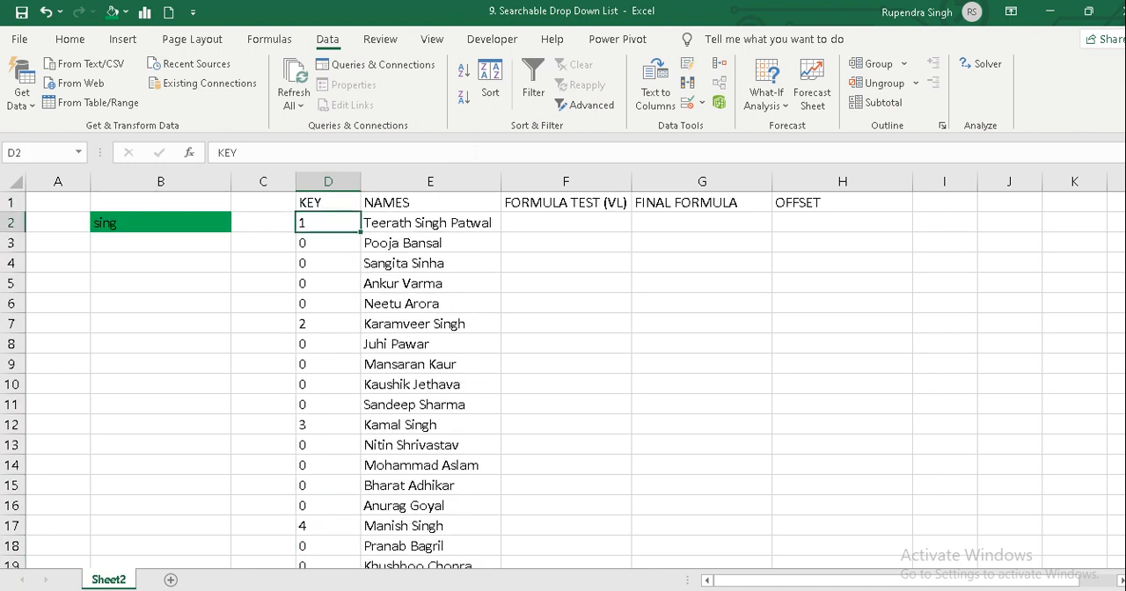
# Change the search text in B2 to "e".
pyautogui.press('Left')
pyautogui.press('Left')
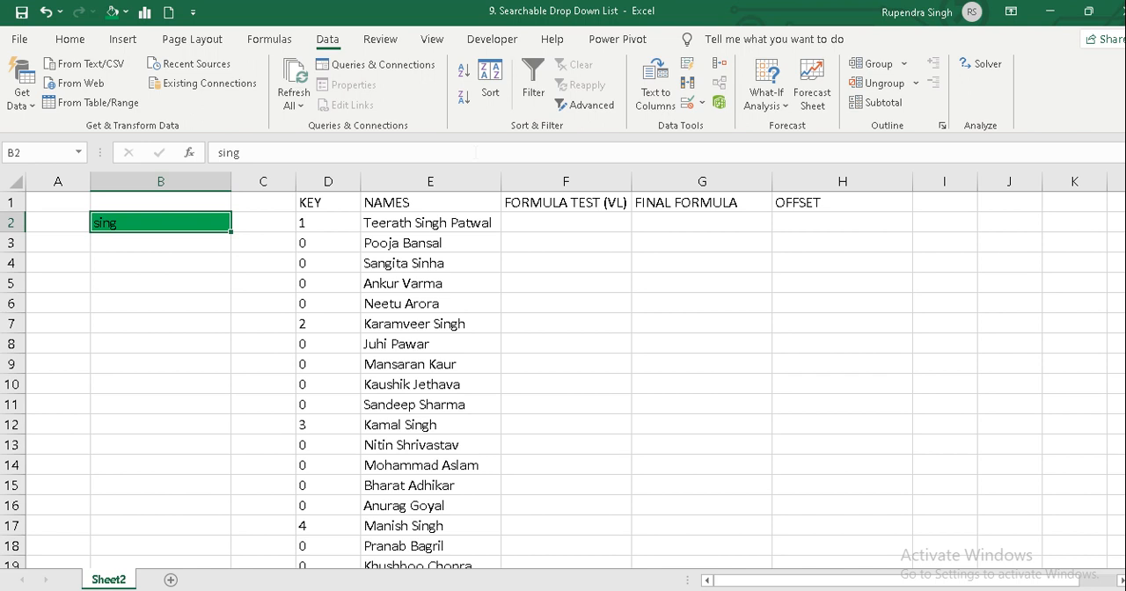
pyautogui.write('sin')
pyautogui.press('BackSpace')
pyautogui.press('BackSpace')
pyautogui.press('BackSpace')
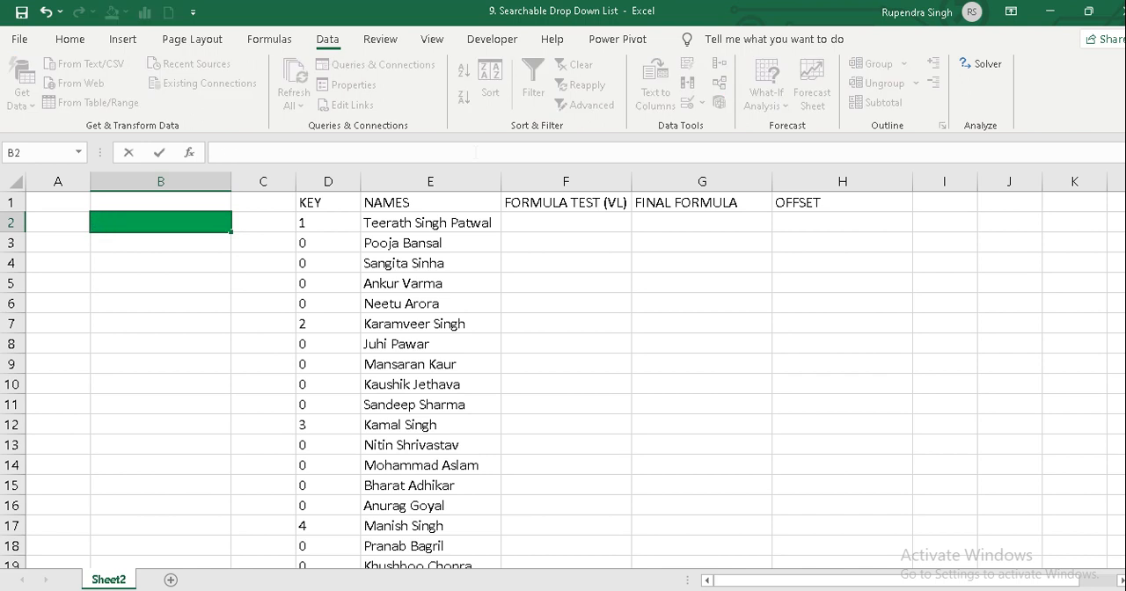
pyautogui.write('e')
pyautogui.press('Return')
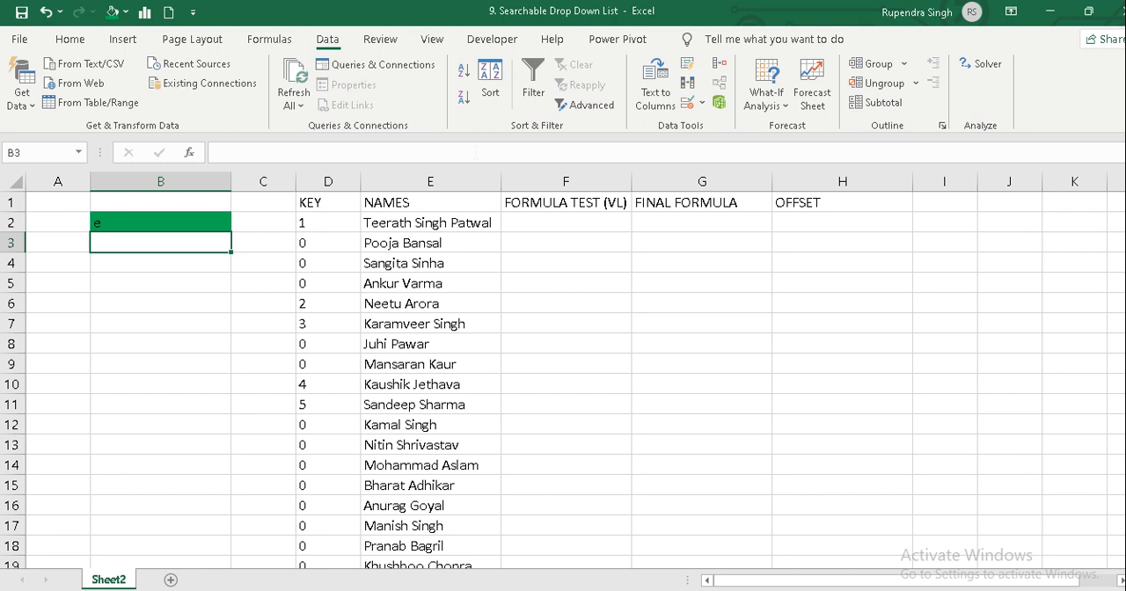
# Enter the numbers 1 to 6 in F2:F7 under FORMULA TEST (VL).
pyautogui.press('Right')
pyautogui.press('Right')
pyautogui.press('Right')
pyautogui.press('Right')
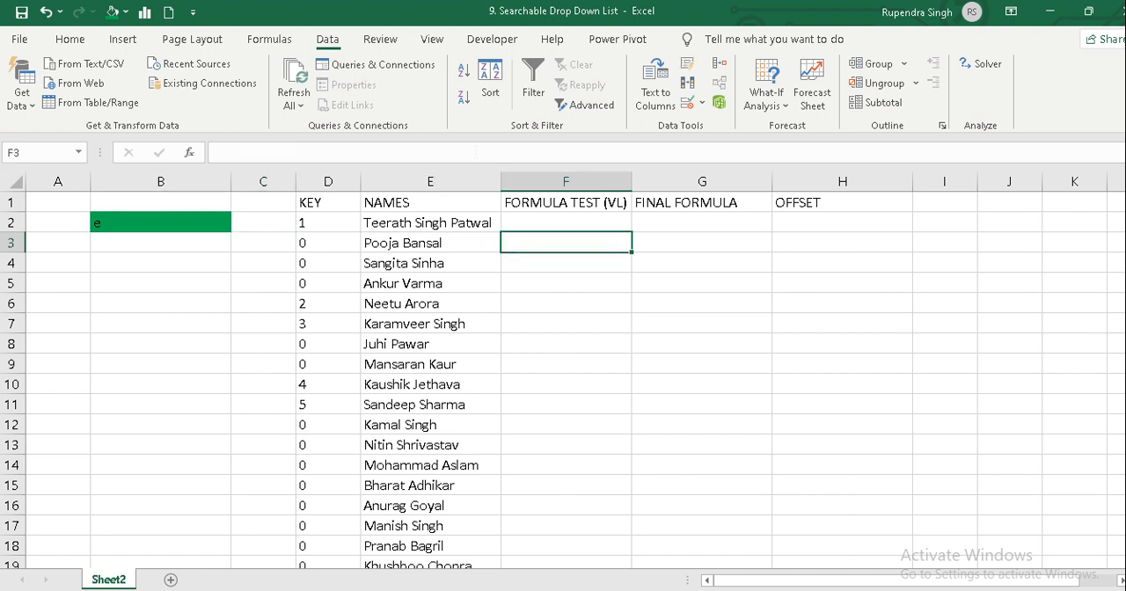
pyautogui.press('Up')
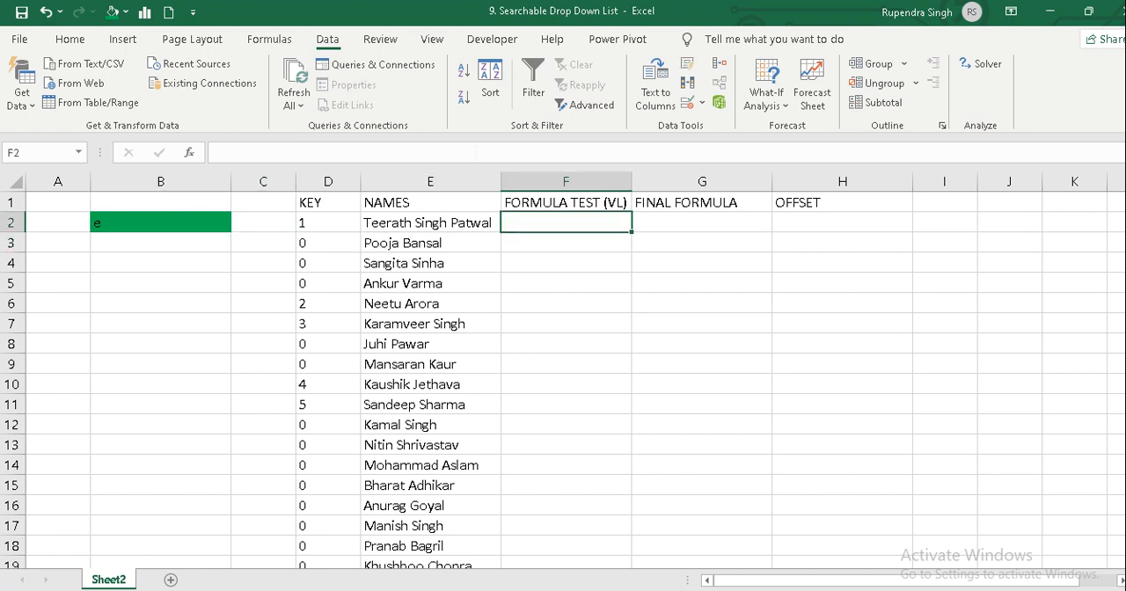
pyautogui.write('1')
pyautogui.press('Return')
pyautogui.write('2')
pyautogui.press('Return')
pyautogui.write('3')
pyautogui.press('Return')
pyautogui.write('4')
pyautogui.press('Return')
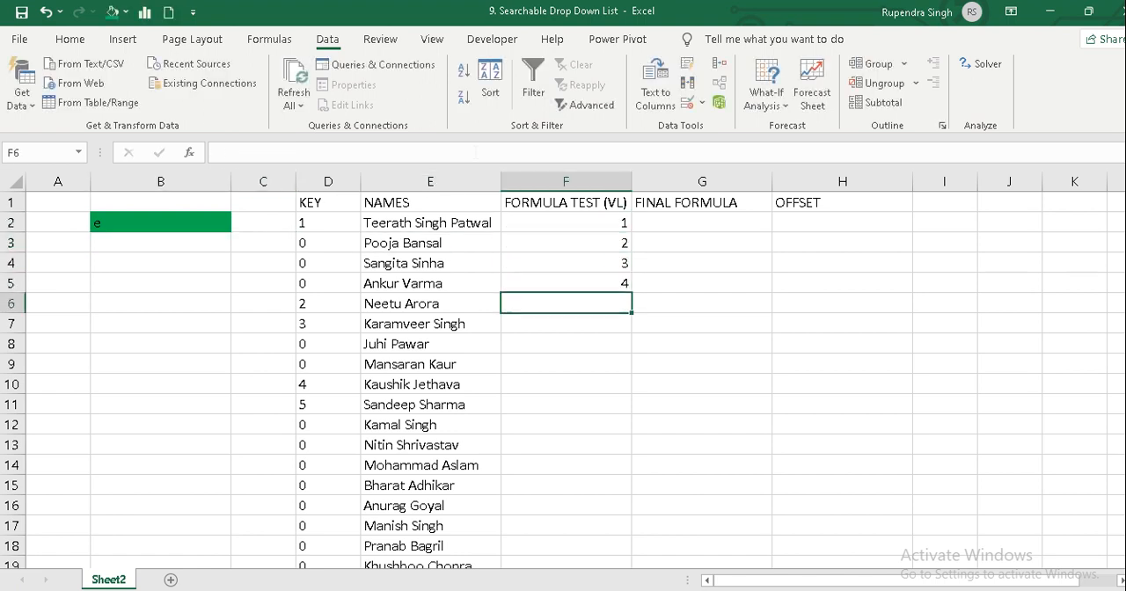
pyautogui.write('5')
pyautogui.press('Return')
pyautogui.write('6')
pyautogui.press('Return')
# Enter =VLOOKUP(F2,D2:E25,2,0) in G2 under FINAL FORMULA to return the name for key number 1.
pyautogui.hotkey('ctrl', 'Up')
pyautogui.hotkey('ctrl', 'Up')
pyautogui.press('Down')
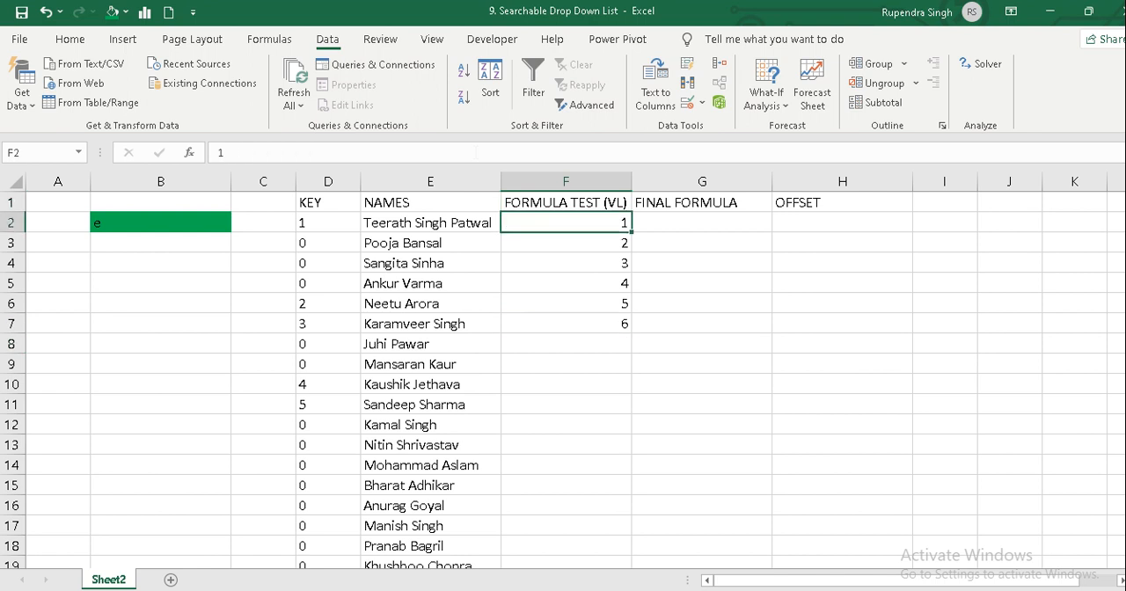
pyautogui.press('Right')
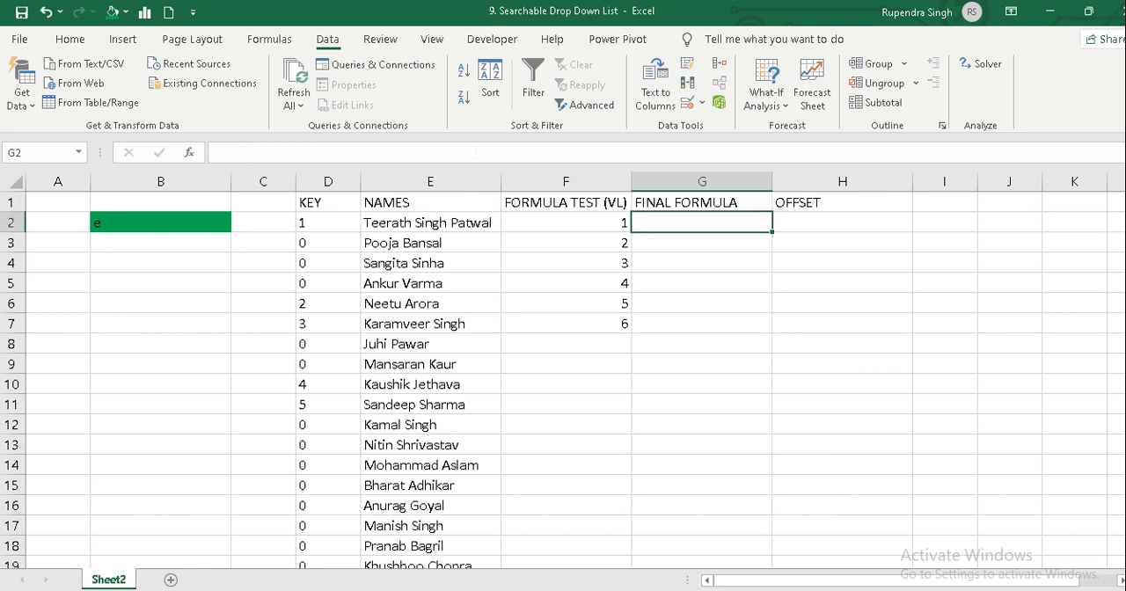
pyautogui.write('=')
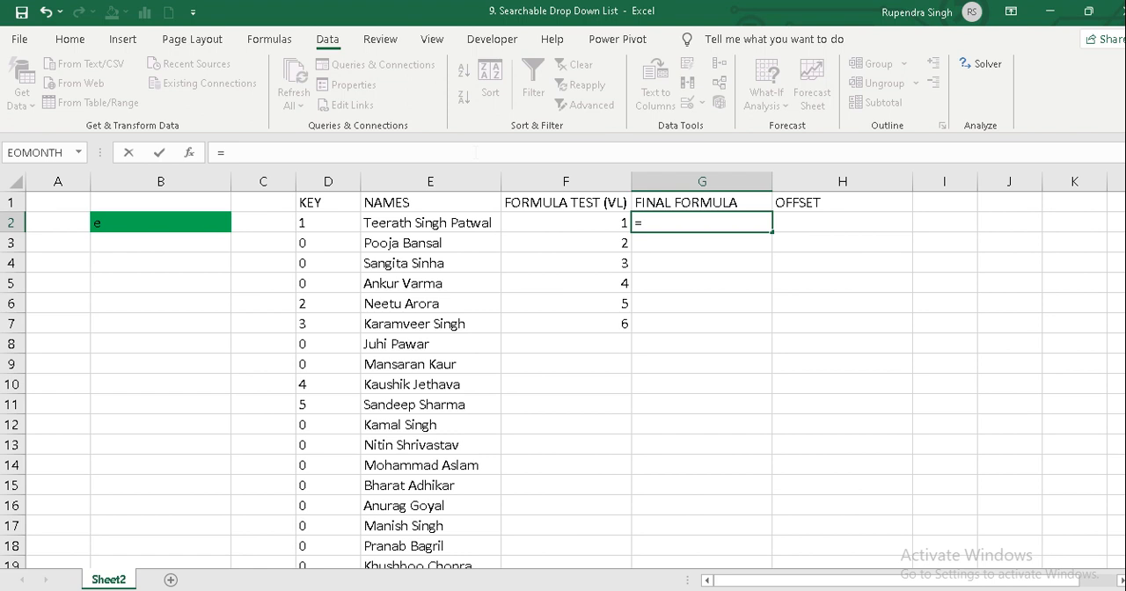
pyautogui.write('VLOOKUP(')
pyautogui.press('Left')
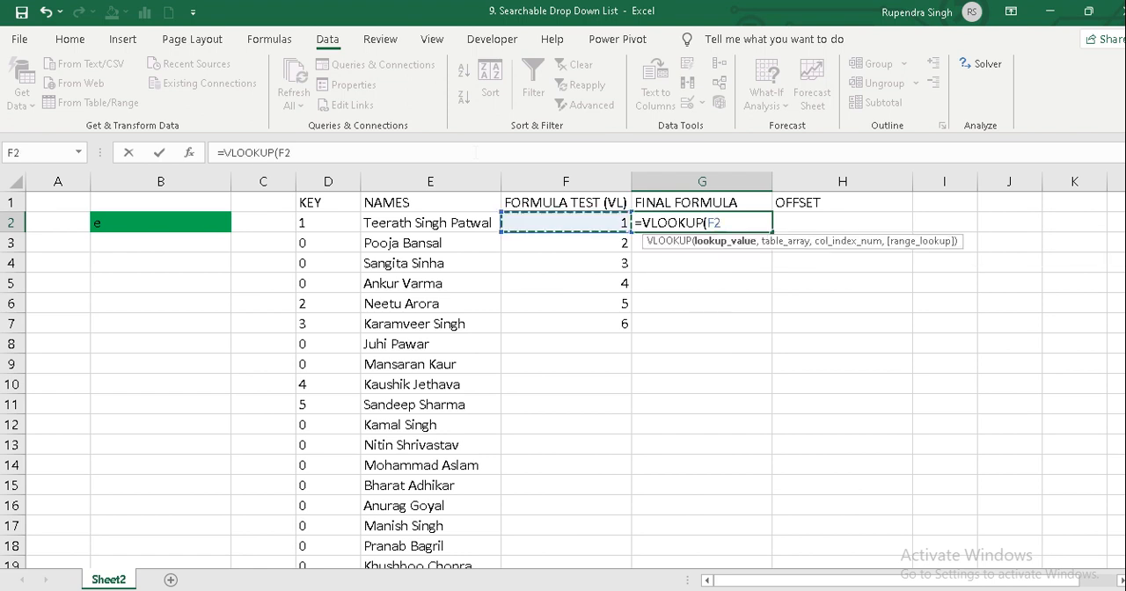
pyautogui.write(',')
pyautogui.press('Left')
pyautogui.press('Left')
pyautogui.press('Left')
pyautogui.press('Left')
pyautogui.press('Right')
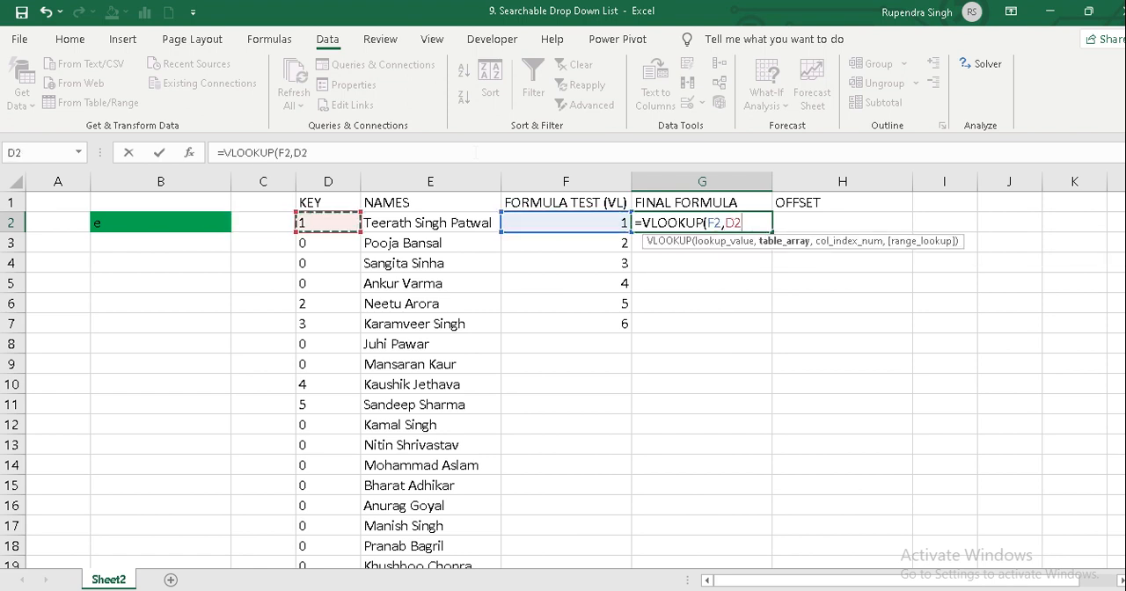
pyautogui.hotkey('shift', 'Right')
pyautogui.hotkey('ctrl', 'shift', 'Down')
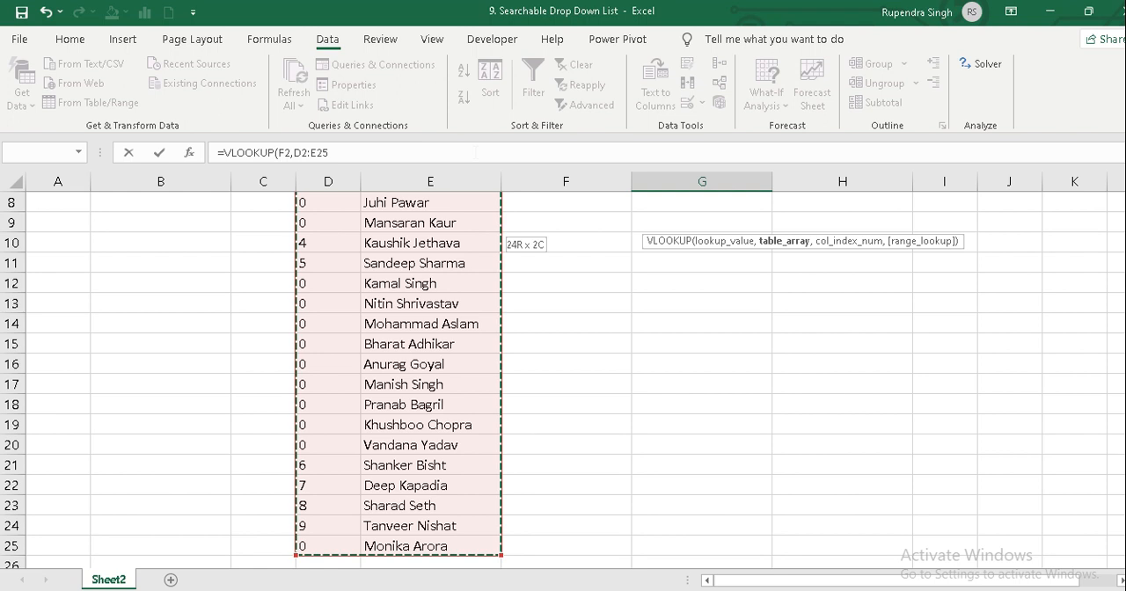
pyautogui.write(',2,0')
pyautogui.press('Return')
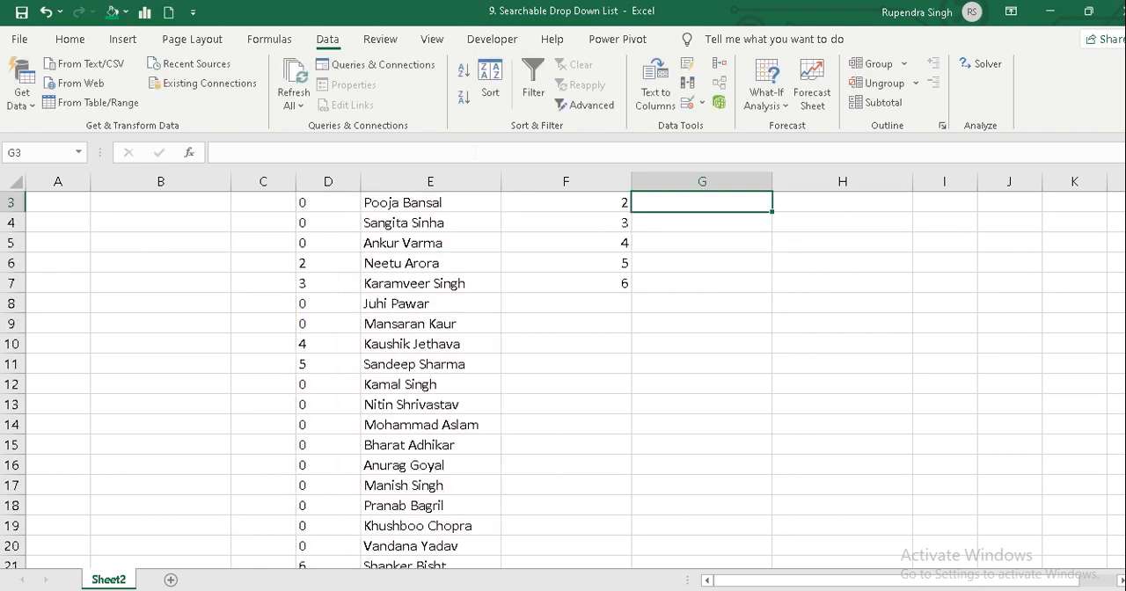
pyautogui.press('Up')
pyautogui.press('Up')
pyautogui.press('Down')
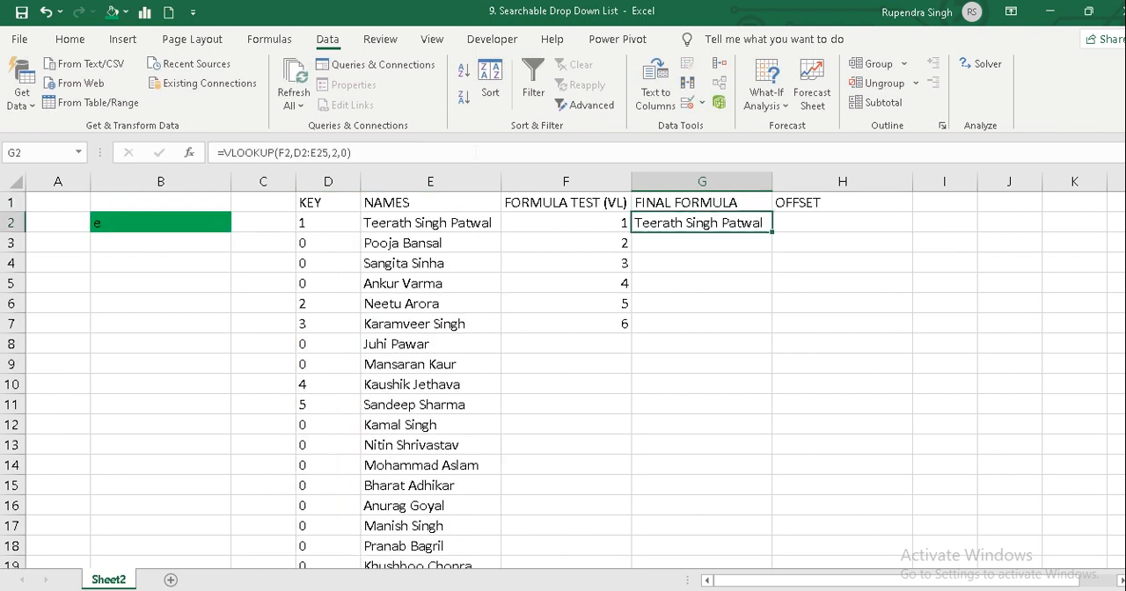
# Make the lookup range in the G2 VLOOKUP formula absolute, as $D$2:$E$25.
pyautogui.press('F2')
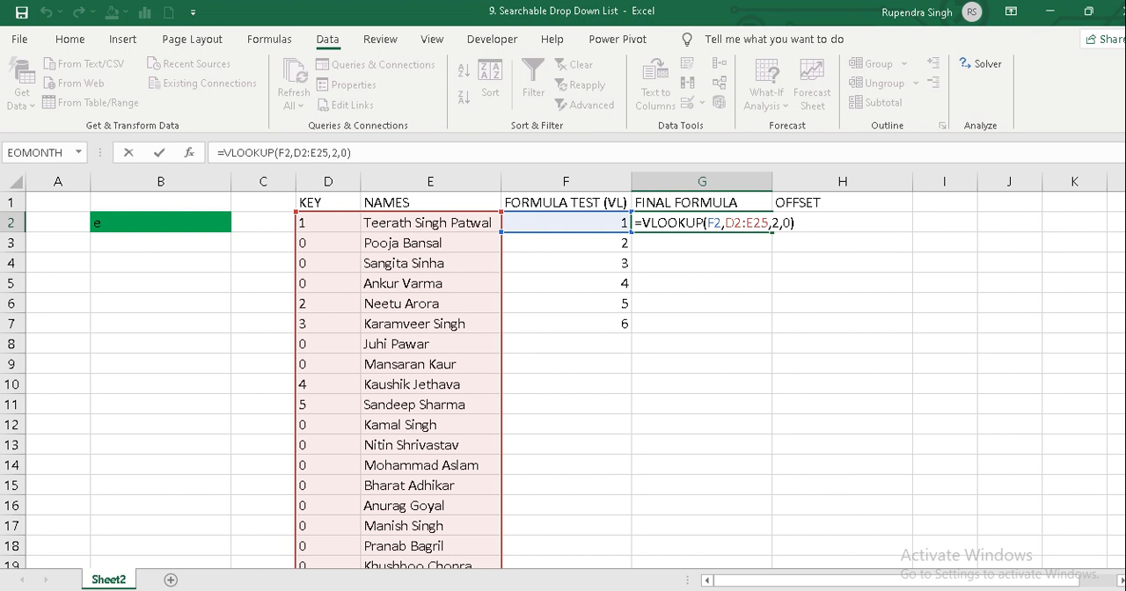
pyautogui.click(734, 223)
pyautogui.press('F4')
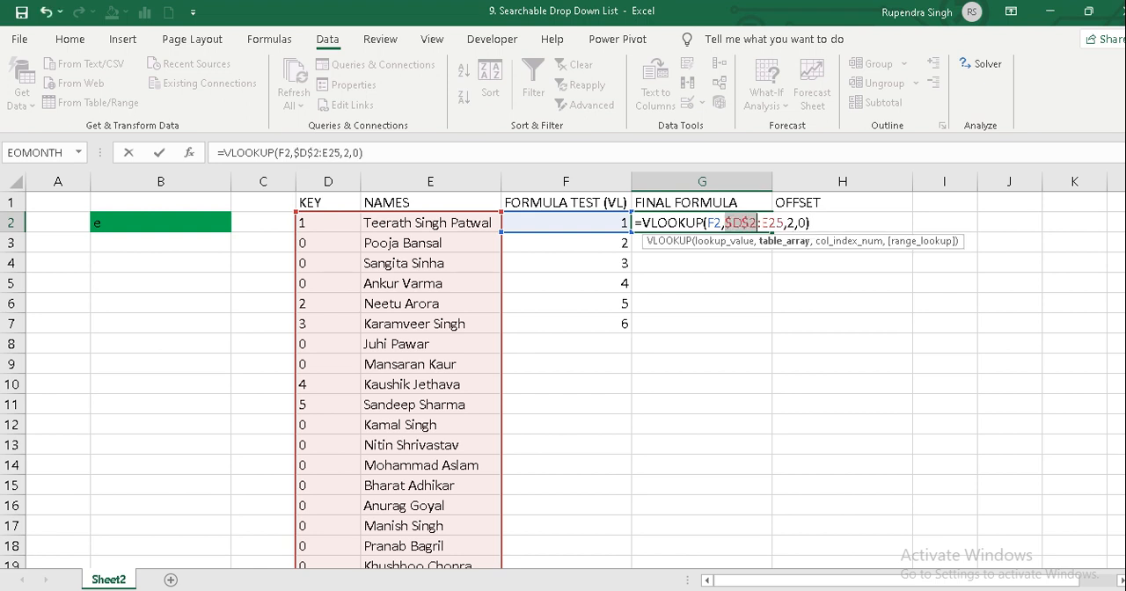
pyautogui.click(768, 222)
pyautogui.press('F4')
pyautogui.press('Return')
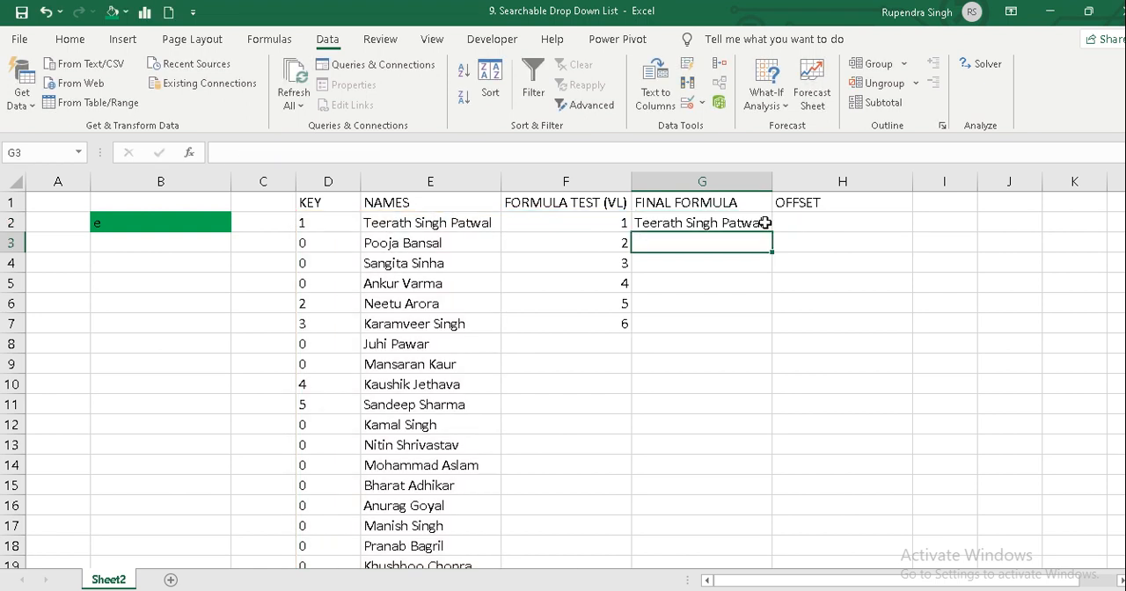
# Fill the VLOOKUP formula from G2 down through G7 to return a name for each key number.
pyautogui.click(765, 223)
pyautogui.hotkey('shift', 'Down')
pyautogui.hotkey('shift', 'Down')
pyautogui.hotkey('shift', 'Down')
pyautogui.hotkey('shift', 'Down')
pyautogui.hotkey('shift', 'Down')
pyautogui.hotkey('ctrl', 'd')
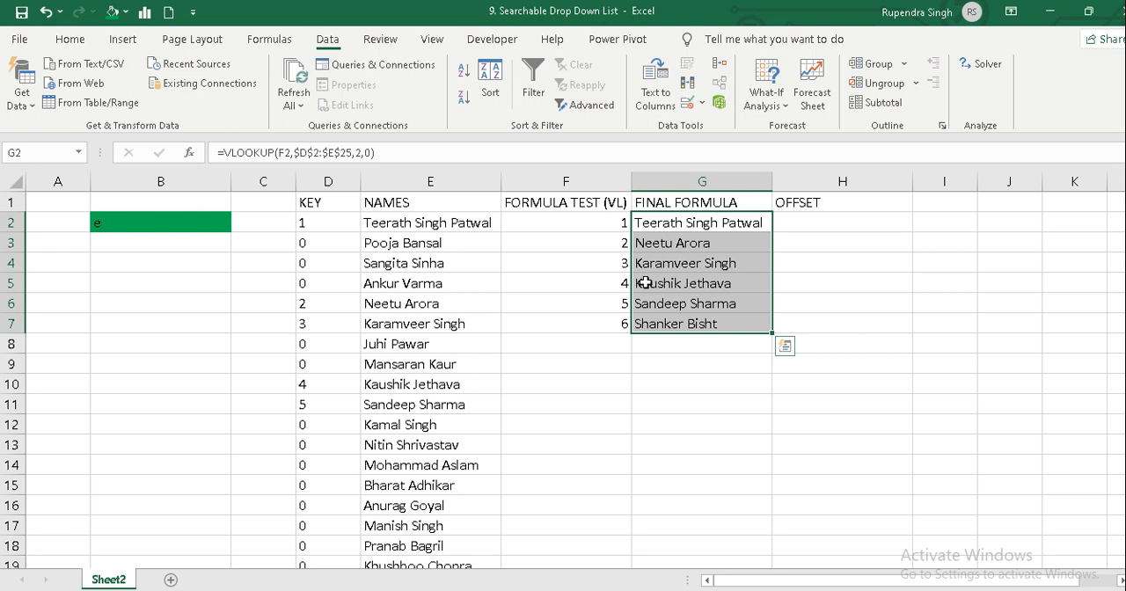
# Clear the typed key numbers from F2:F7 under FORMULA TEST (VL).
pyautogui.click(596, 222)
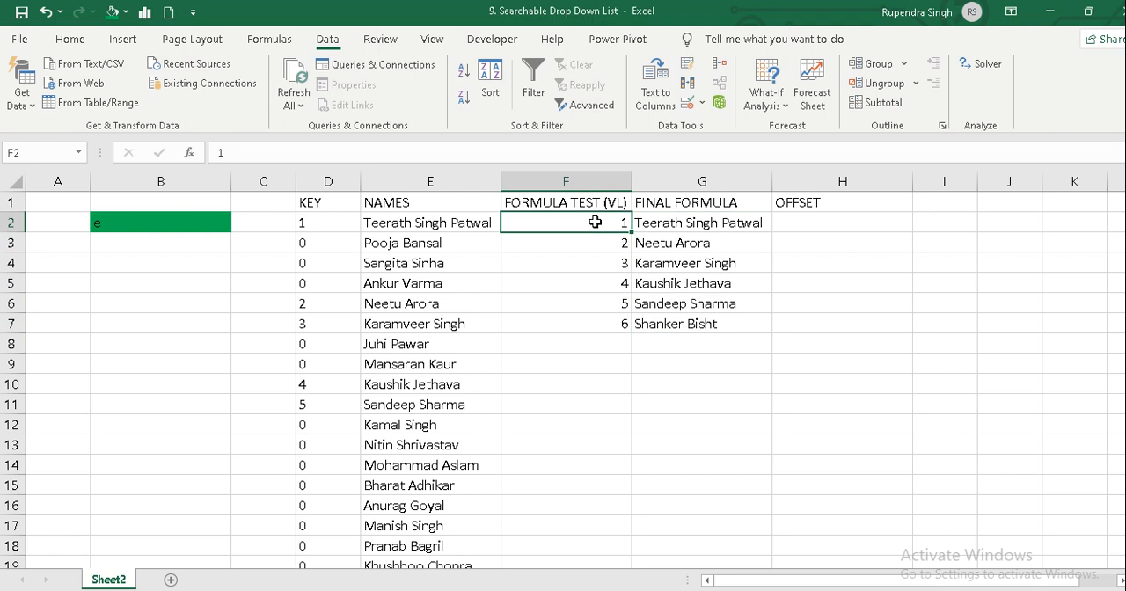
pyautogui.hotkey('ctrl', 'shift', 'Down')
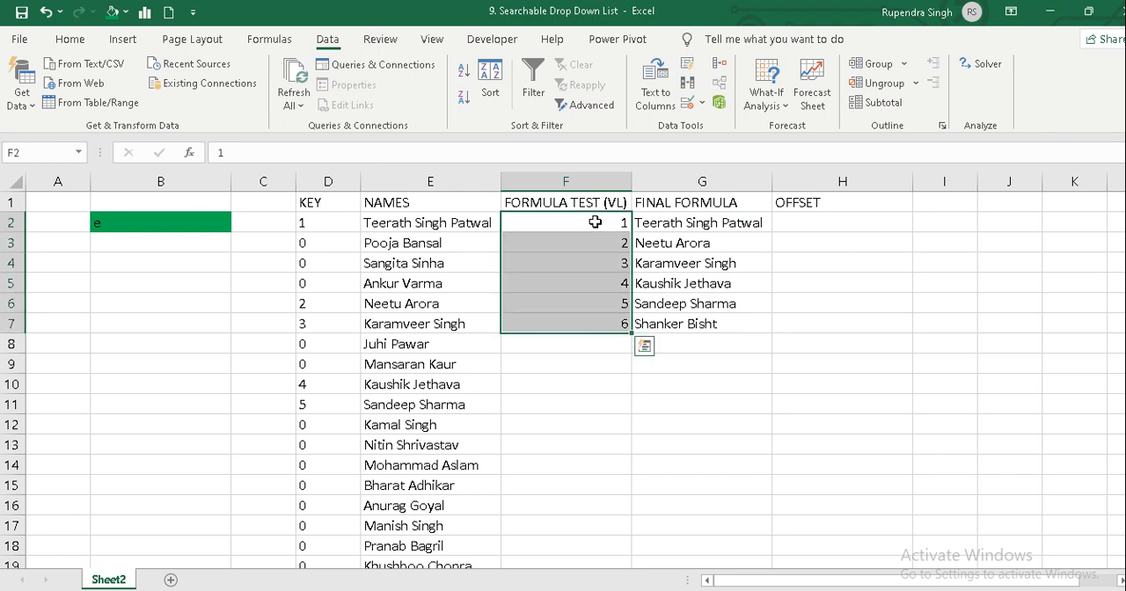
pyautogui.press('Delete')
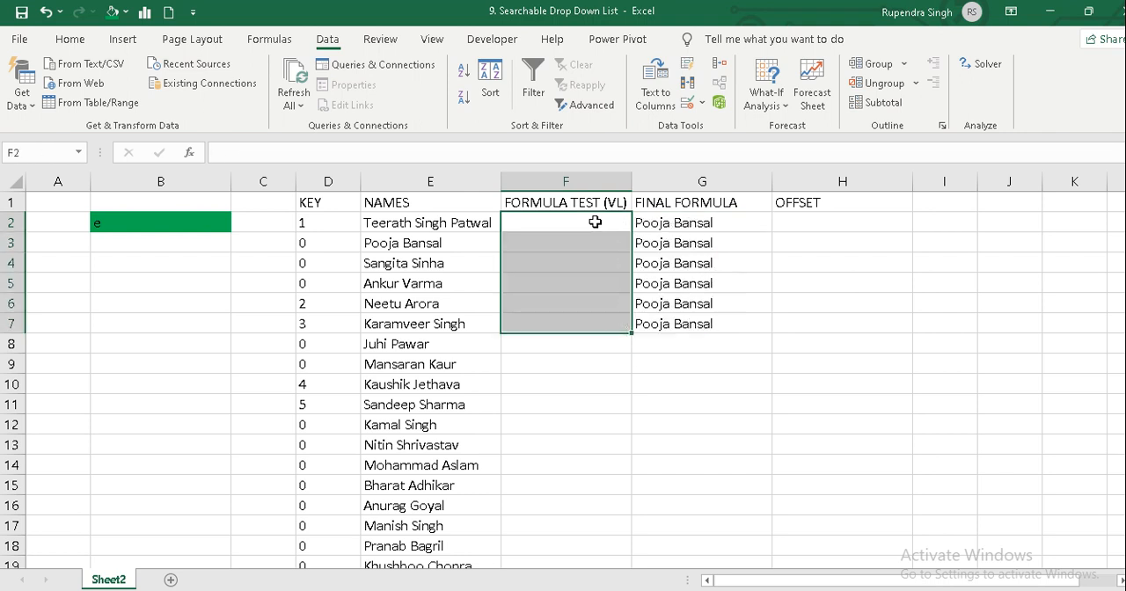
# Open the VLOOKUP formula in G2 for editing.
pyautogui.press('Right')
pyautogui.press('F2')
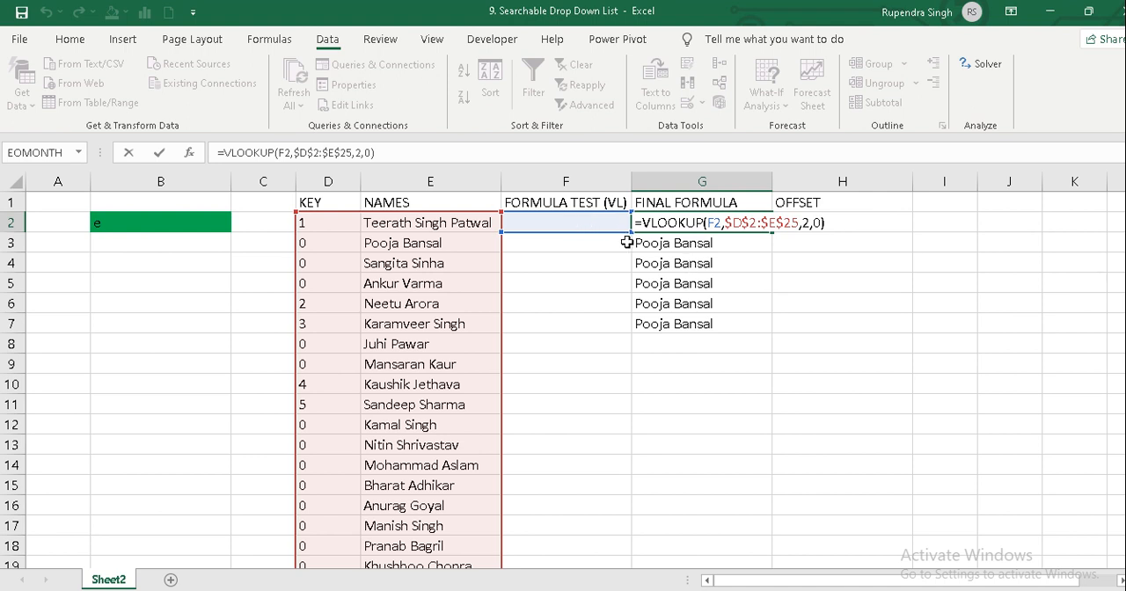
# Examine the lookup value in the G2 VLOOKUP formula and the empty cells it refers to under FORMULA TEST (VL).
pyautogui.click(722, 225)
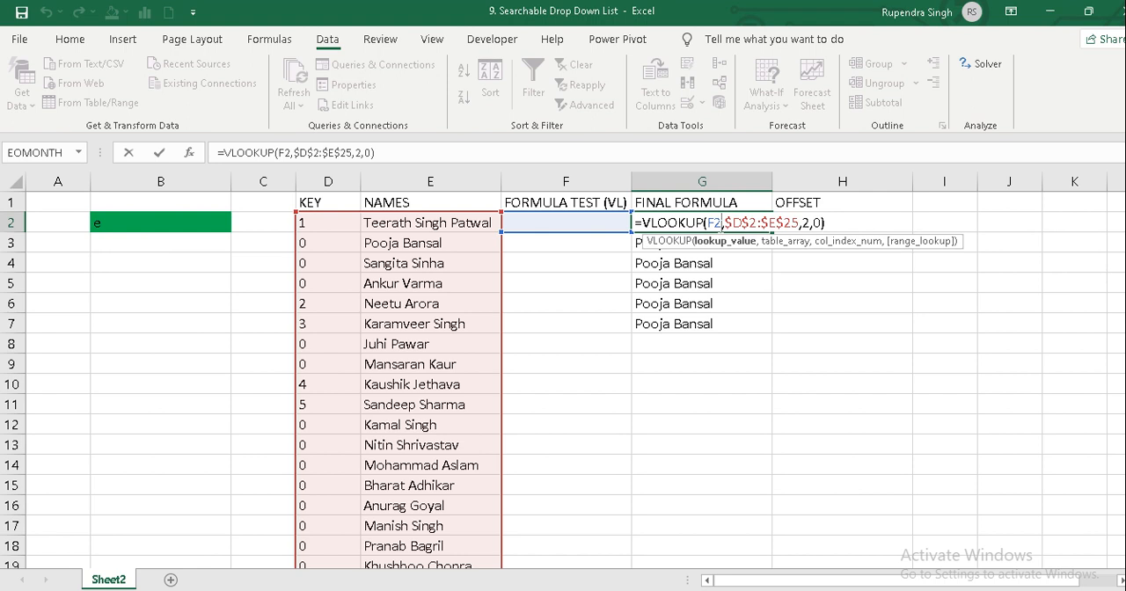
pyautogui.hotkey('ctrl', 'Return')
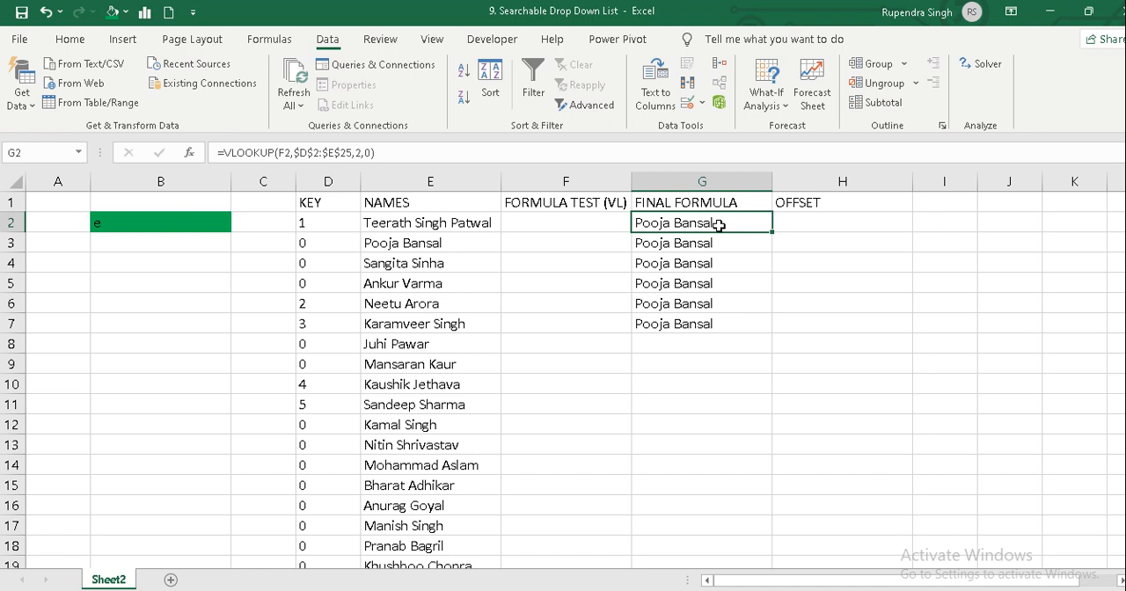
pyautogui.click(578, 222)
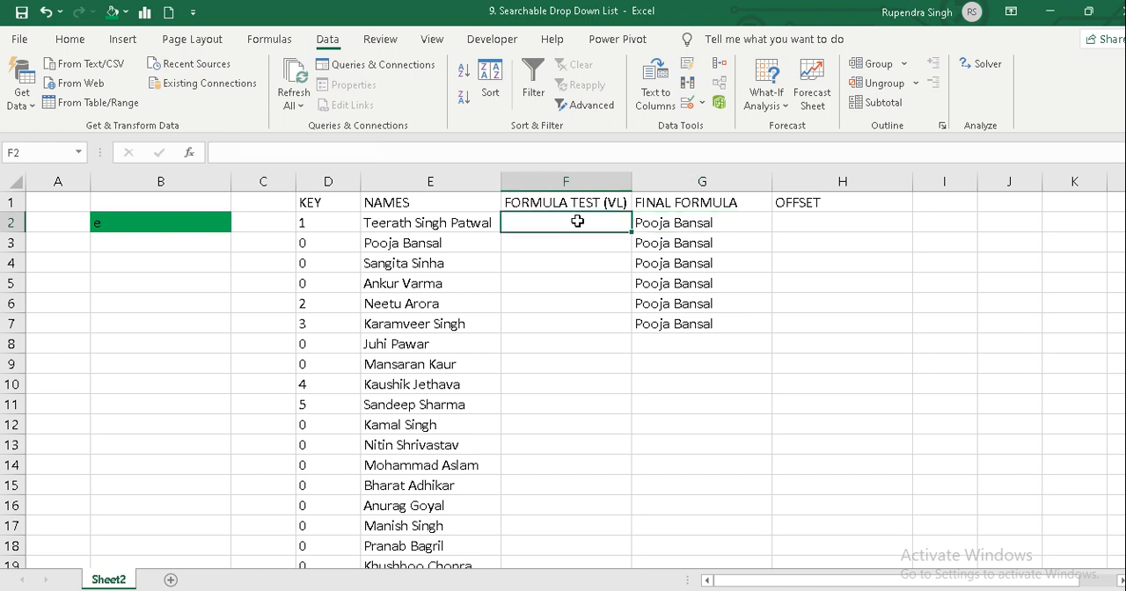
pyautogui.press('Down')
pyautogui.press('Down')
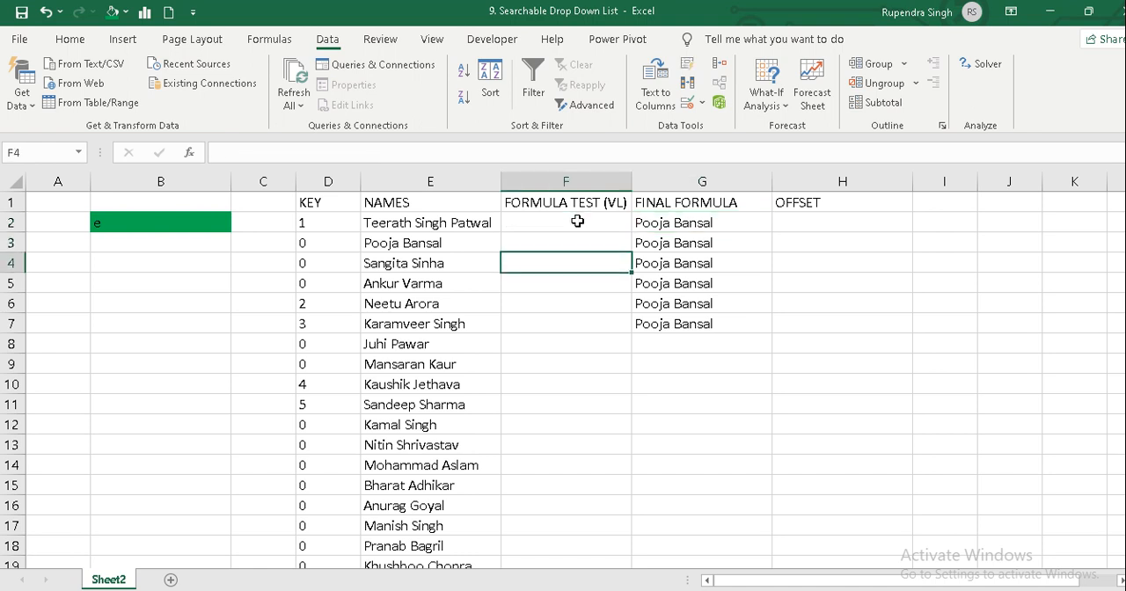
pyautogui.press('Down')
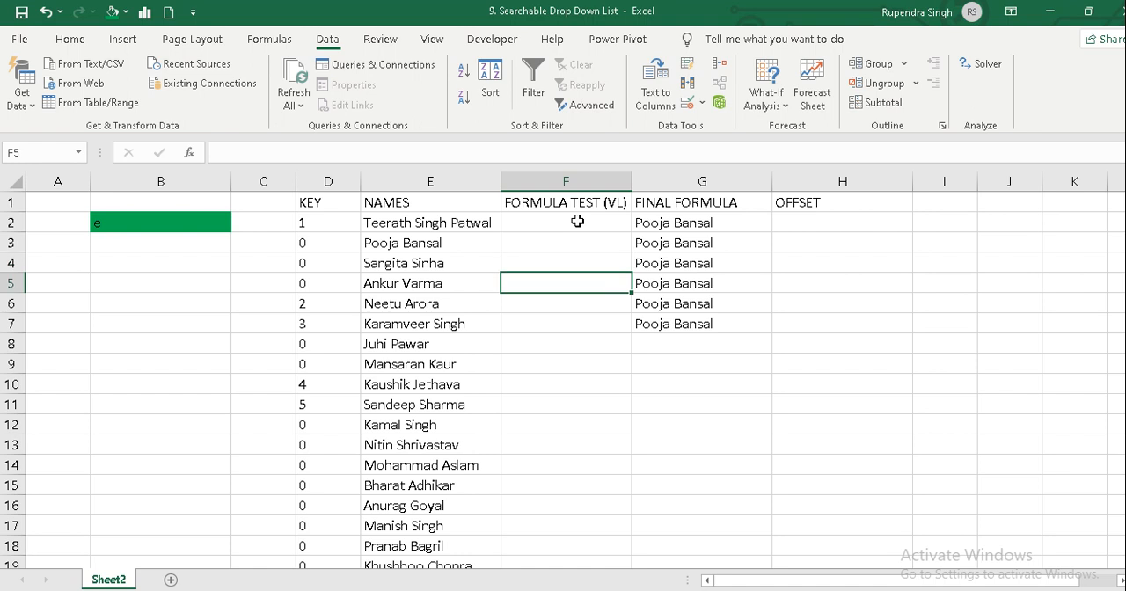
pyautogui.press('Down')
pyautogui.press('Down')
pyautogui.press('Down')
pyautogui.press('Down')
pyautogui.press('Up')
pyautogui.press('Up')
pyautogui.press('Up')
pyautogui.press('Right')
pyautogui.press('Up')
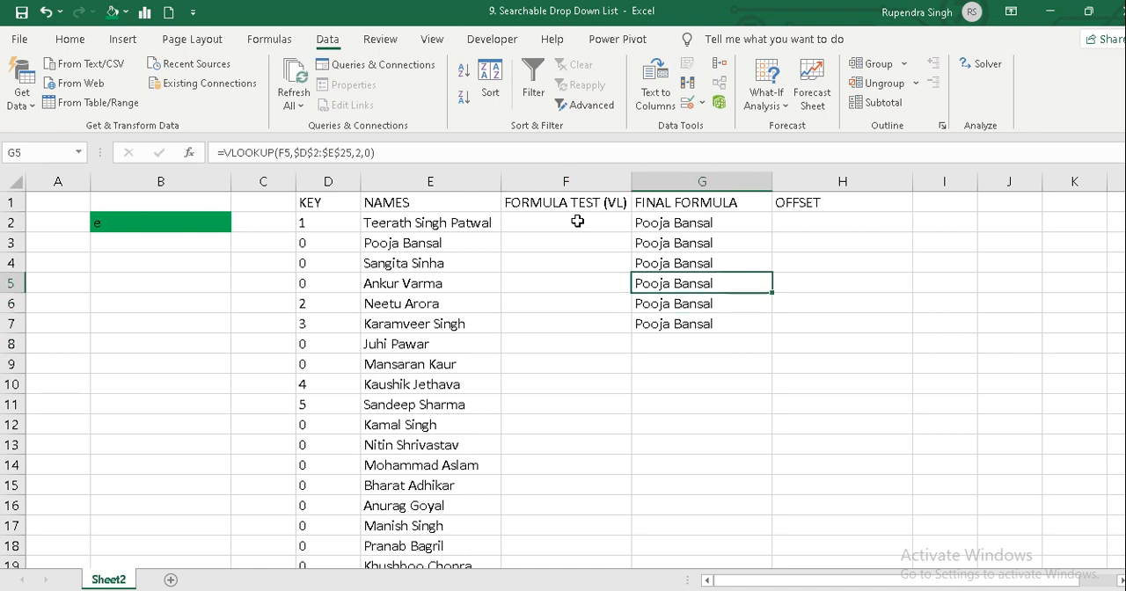
# Replace the lookup value F2 in the G2 VLOOKUP formula with ROW(F1).
pyautogui.press('Up')
pyautogui.press('Up')
pyautogui.press('Up')
pyautogui.press('F2')
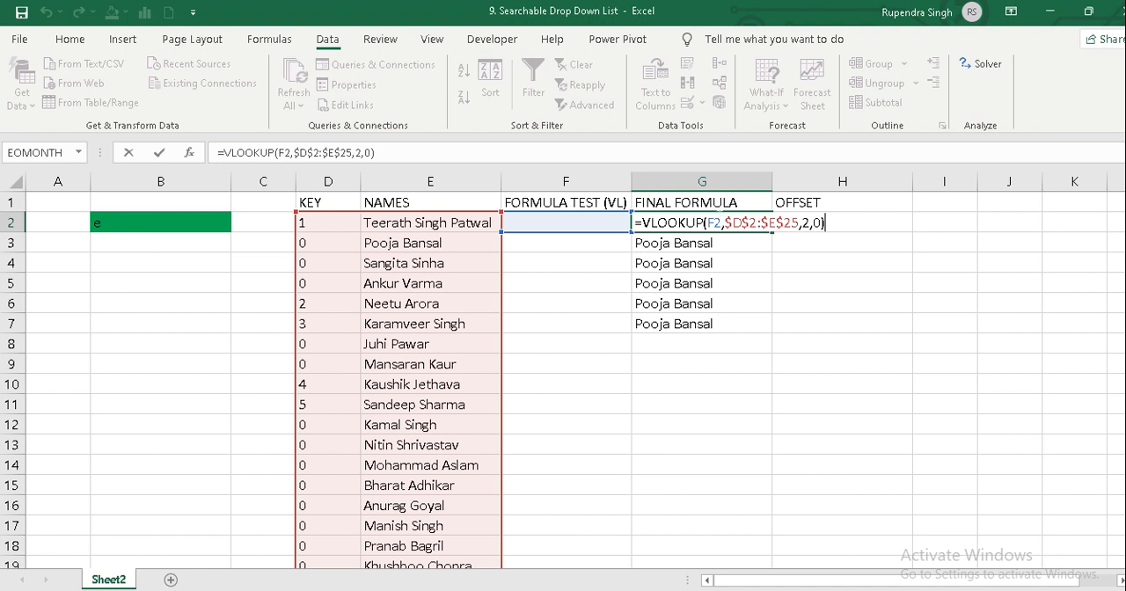
pyautogui.click(721, 223)
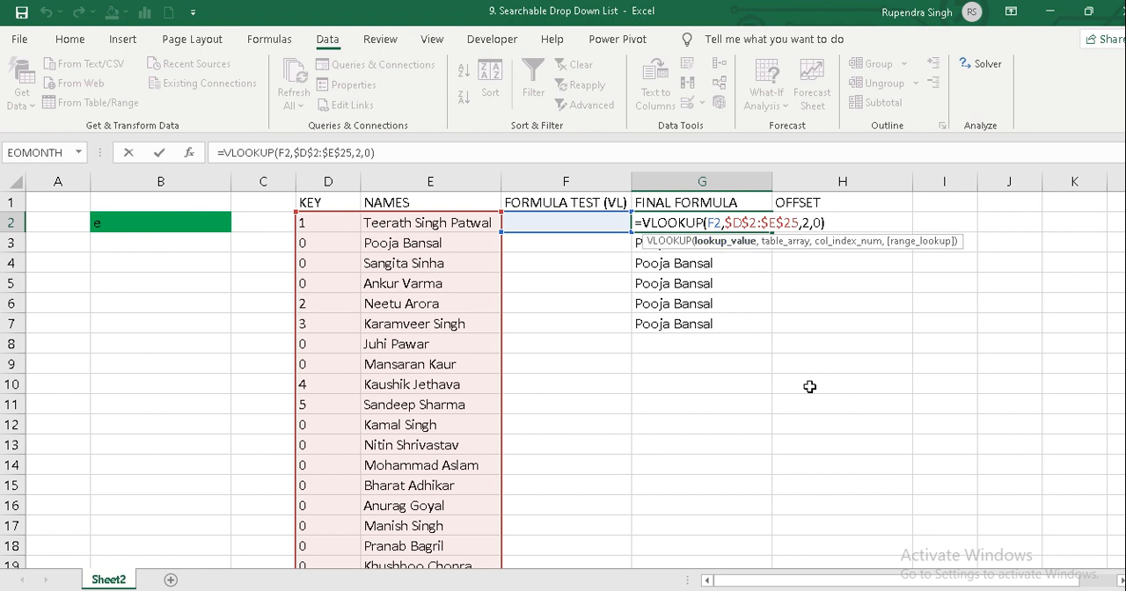
pyautogui.press('BackSpace')
pyautogui.press('BackSpace')
pyautogui.write('row')
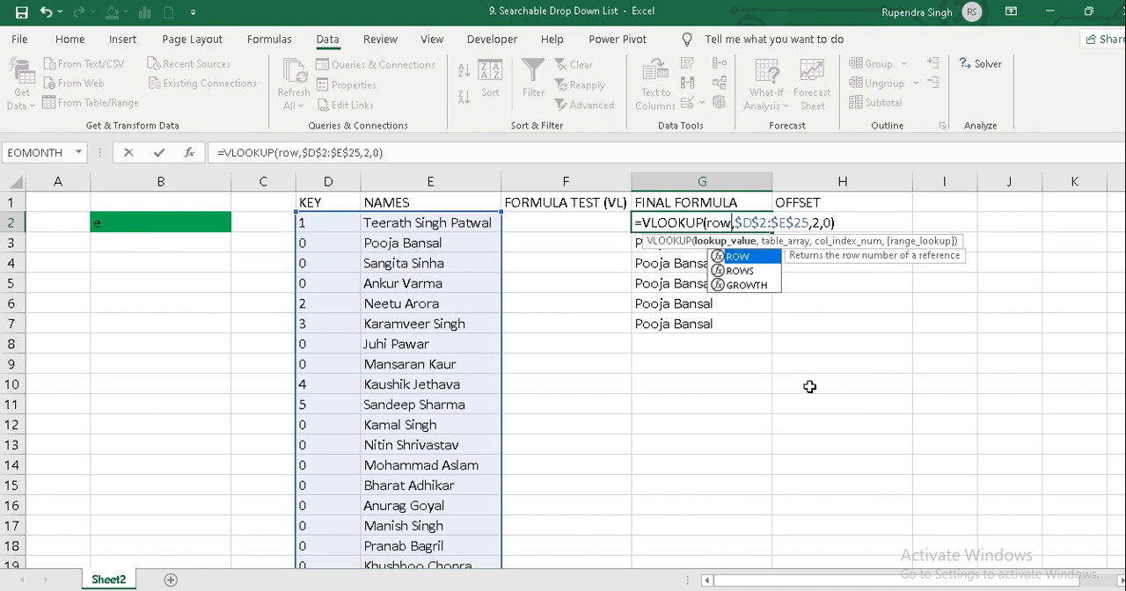
pyautogui.write('(')
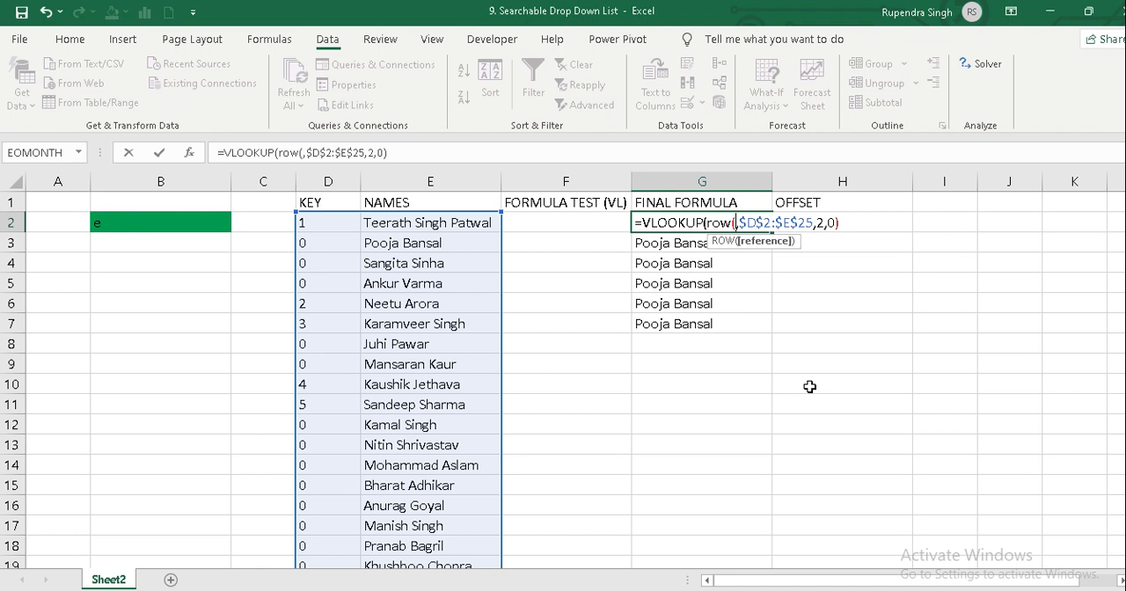
pyautogui.click(572, 202)
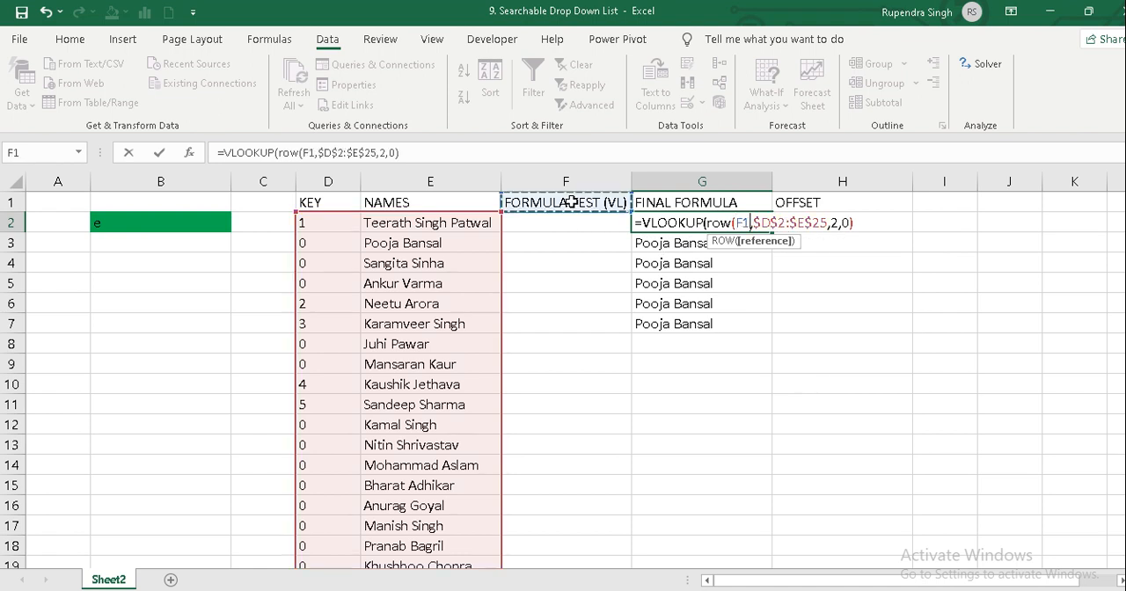
pyautogui.write(')')
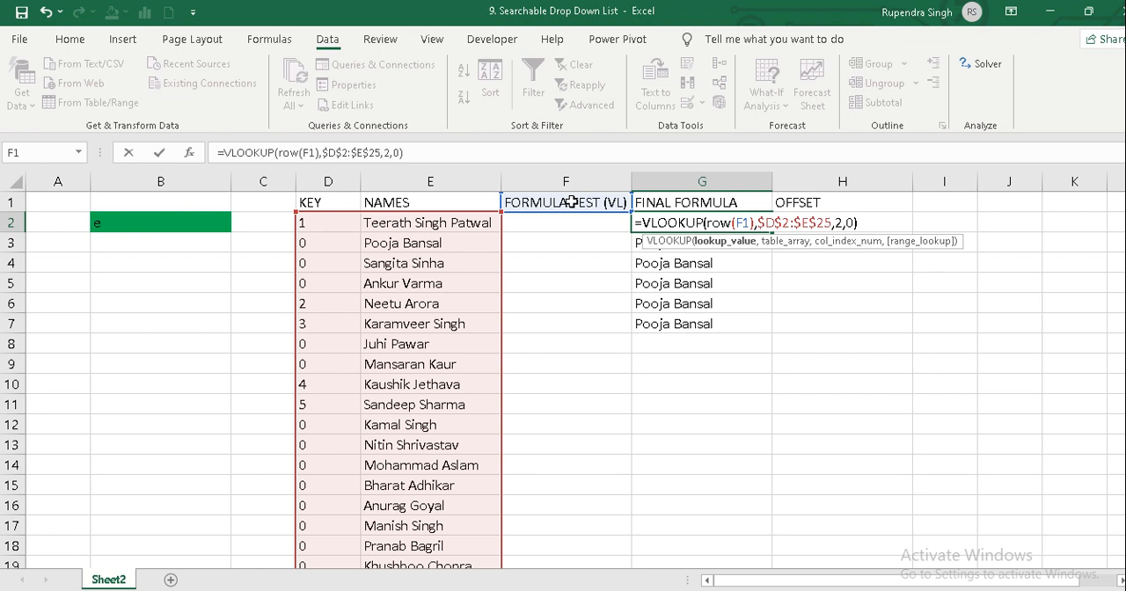
pyautogui.press('Return')
# Fill the ROW-based VLOOKUP formula from G2 down through G7.
pyautogui.press('Up')
pyautogui.hotkey('ctrl', 'shift', 'Down')
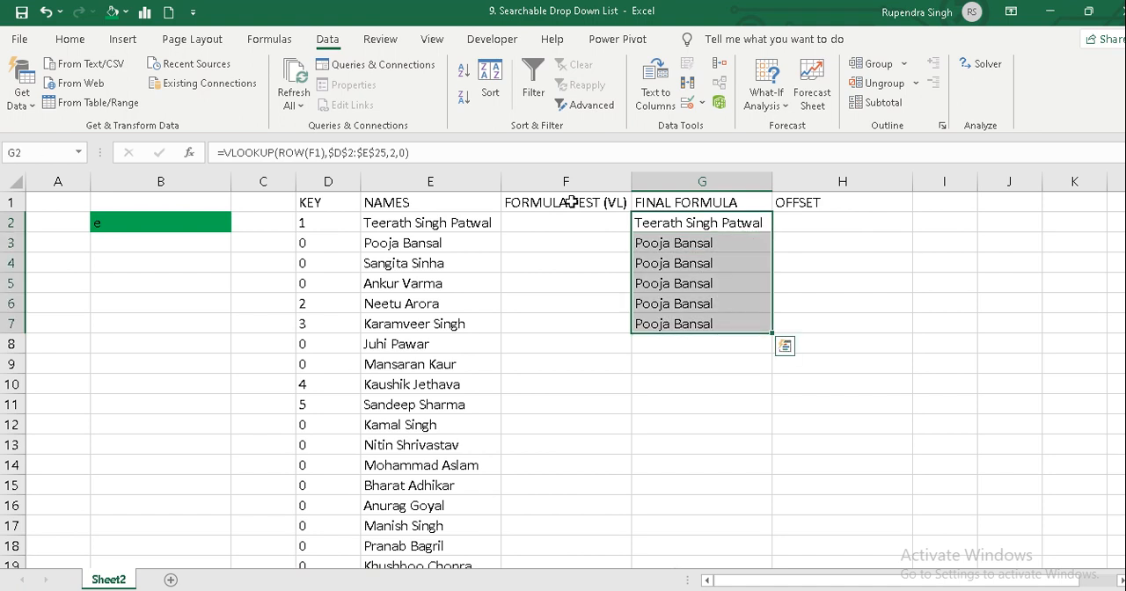
pyautogui.hotkey('ctrl', 'd')
# Check how the ROW reference shifts in the copied VLOOKUP formulas in G3:G6.
pyautogui.press('Down')
pyautogui.press('F2')
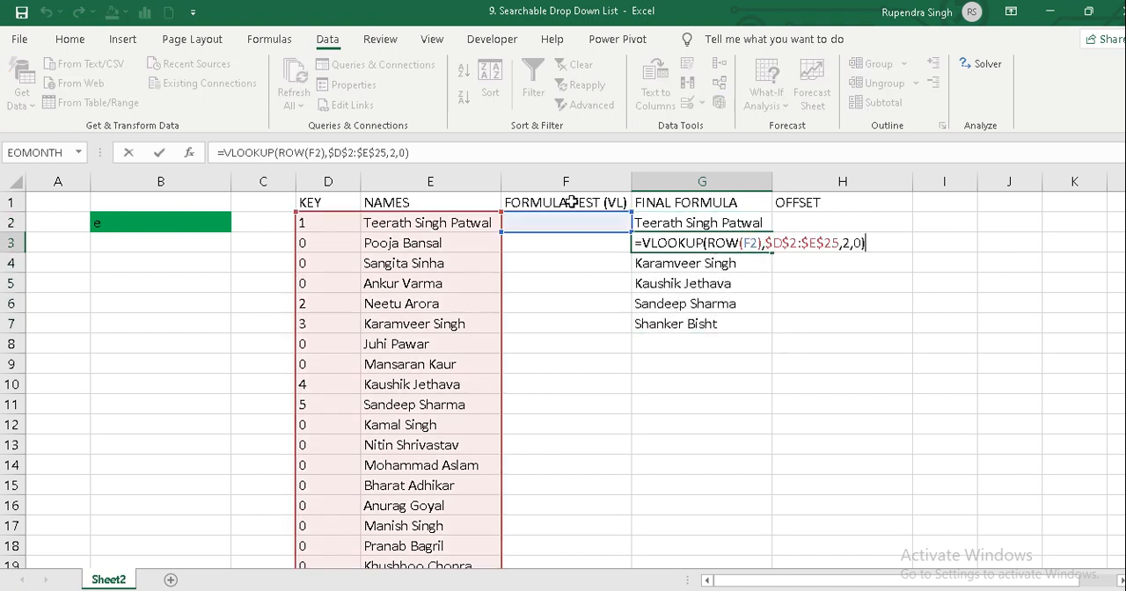
pyautogui.press('Return')
pyautogui.press('F2')
pyautogui.press('Return')
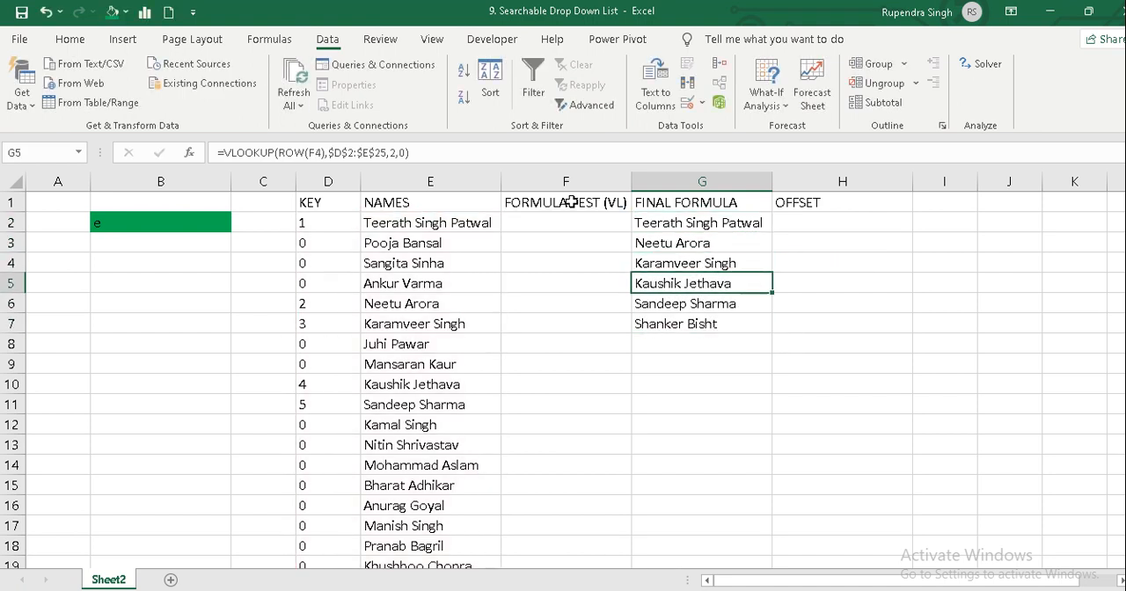
pyautogui.press('F2')
pyautogui.press('Escape')
pyautogui.press('Down')
pyautogui.press('F2')
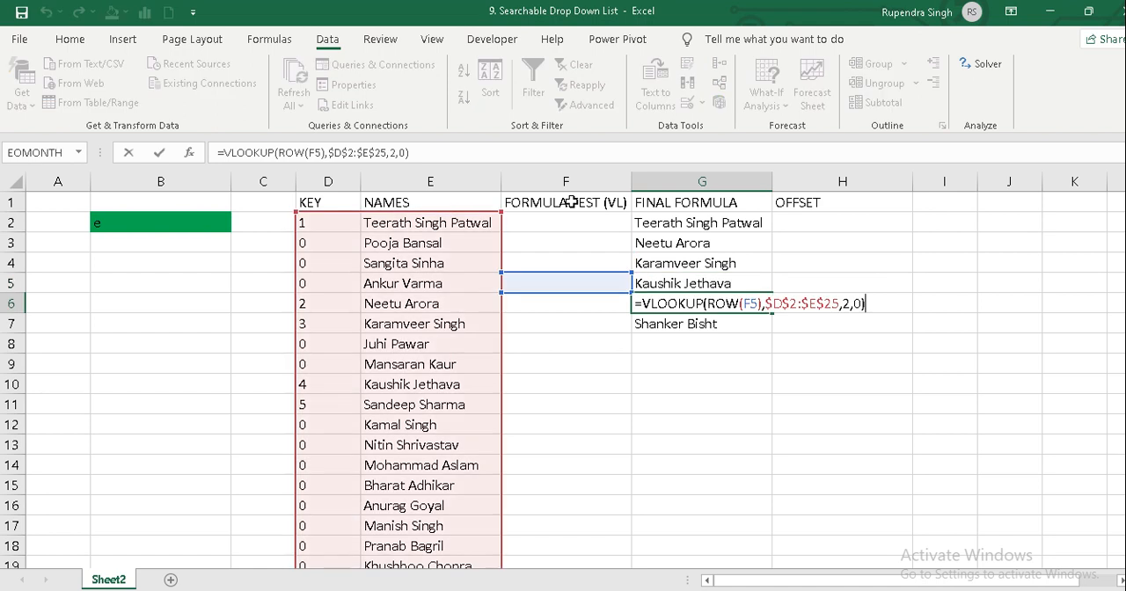
pyautogui.press('Return')
pyautogui.press('Up')
pyautogui.press('Up')
pyautogui.press('Up')
pyautogui.press('Up')
pyautogui.press('Up')
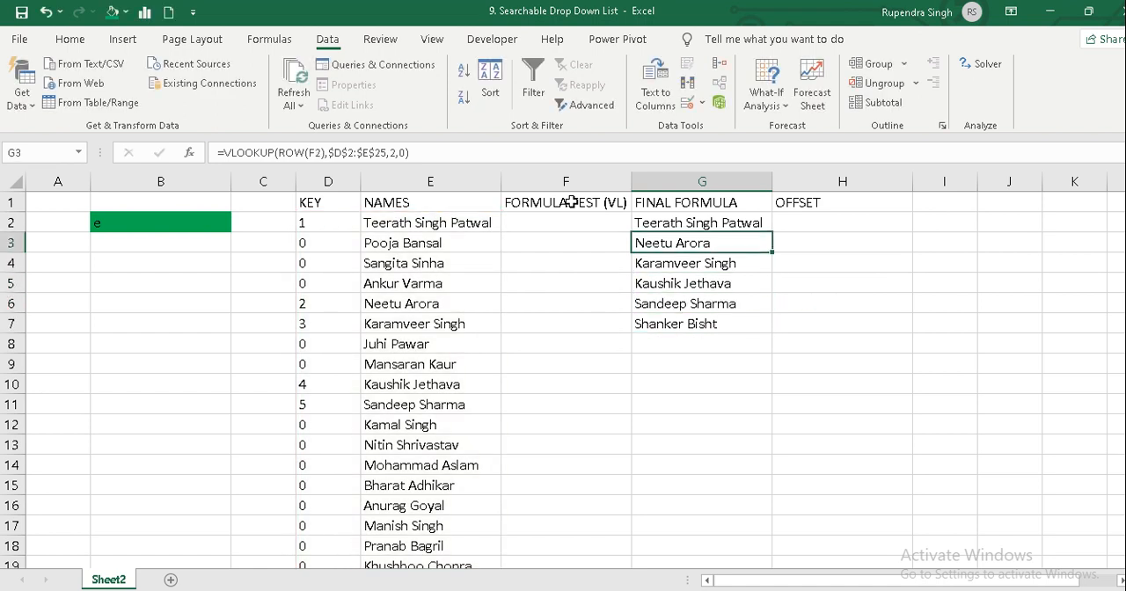
# Extend the ROW-based VLOOKUP formula from G2 down through G25, the last row of names.
pyautogui.press('Down')
pyautogui.press('Up')
pyautogui.hotkey('shift', 'Down')
pyautogui.hotkey('shift', 'Down')
pyautogui.hotkey('shift', 'Down')
pyautogui.hotkey('shift', 'Down')
pyautogui.hotkey('shift', 'Down')
pyautogui.hotkey('shift', 'Down')
pyautogui.hotkey('shift', 'Down')
pyautogui.hotkey('shift', 'Down')
pyautogui.hotkey('shift', 'Down')
pyautogui.hotkey('shift', 'Down')
pyautogui.hotkey('shift', 'Down')
pyautogui.hotkey('shift', 'Down')
pyautogui.hotkey('shift', 'Down')
pyautogui.hotkey('shift', 'Down')
pyautogui.hotkey('shift', 'Down')
pyautogui.hotkey('shift', 'Down')
pyautogui.hotkey('shift', 'Down')
pyautogui.hotkey('shift', 'Down')
pyautogui.hotkey('shift', 'Down')
pyautogui.hotkey('shift', 'Down')
pyautogui.hotkey('shift', 'Down')
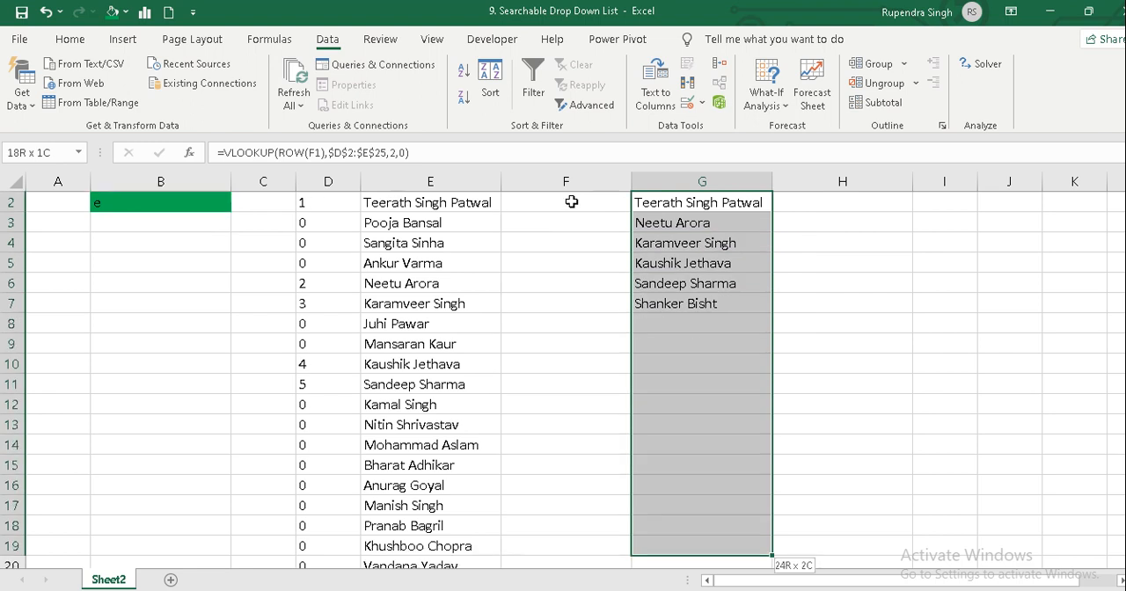
pyautogui.hotkey('ctrl', 'd')
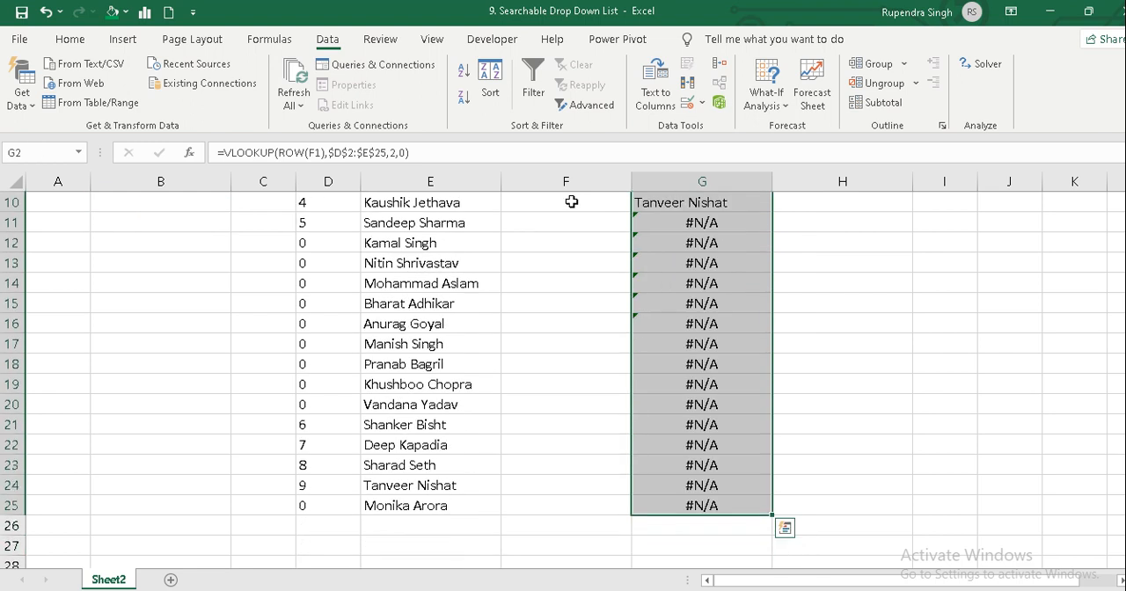
# Review the results under FINAL FORMULA from G2 to the end of the list.
pyautogui.press('Down')
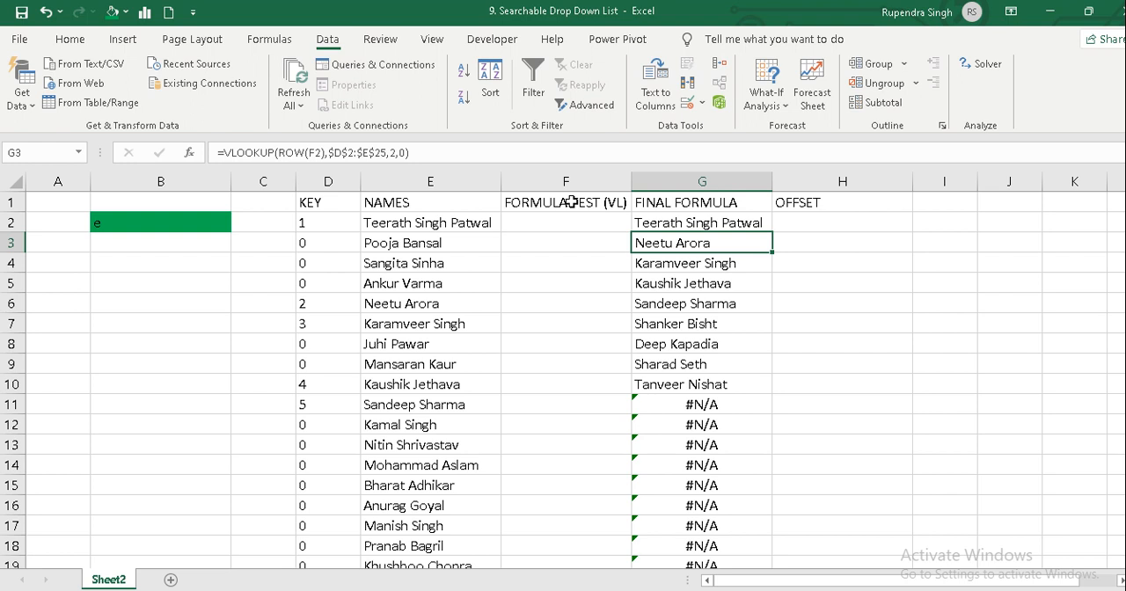
pyautogui.press('Up')
pyautogui.press('Down')
pyautogui.press('Down')
pyautogui.press('Down')
pyautogui.press('Down')
pyautogui.press('Down')
pyautogui.press('Down')
pyautogui.press('Down')
pyautogui.press('Down')
pyautogui.press('Down')
pyautogui.press('Down')
pyautogui.press('Down')
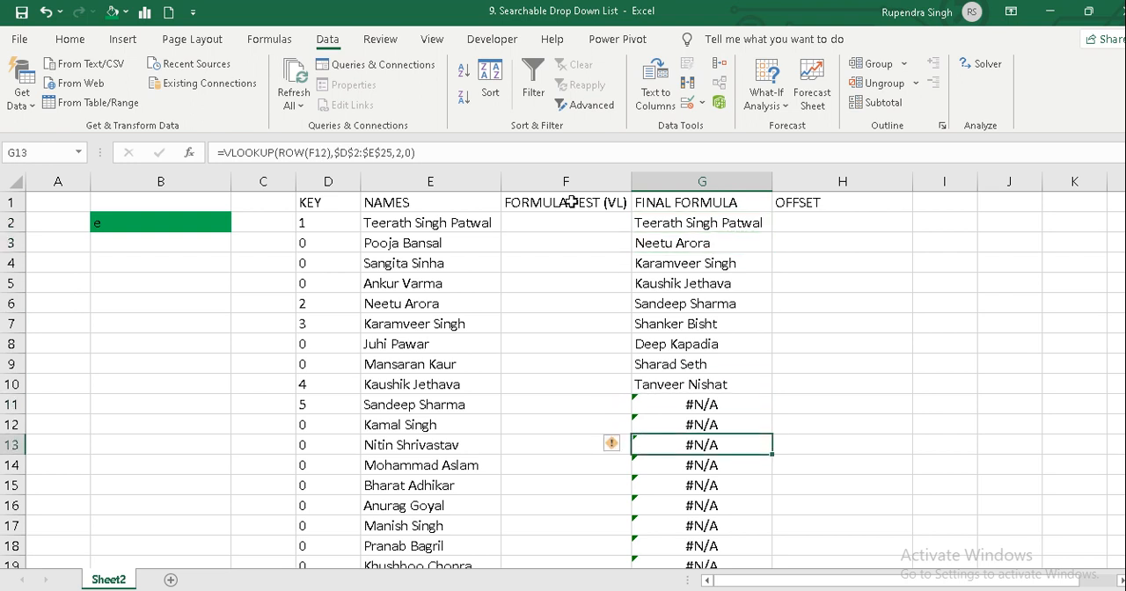
pyautogui.press('Down')
pyautogui.press('Down')
pyautogui.press('Down')
pyautogui.press('Down')
pyautogui.press('Down')
pyautogui.press('Down')
pyautogui.press('Down')
pyautogui.press('Down')
pyautogui.press('Down')
pyautogui.press('Down')
pyautogui.press('Down')
pyautogui.press('Down')
pyautogui.press('Down')
pyautogui.press('Down')
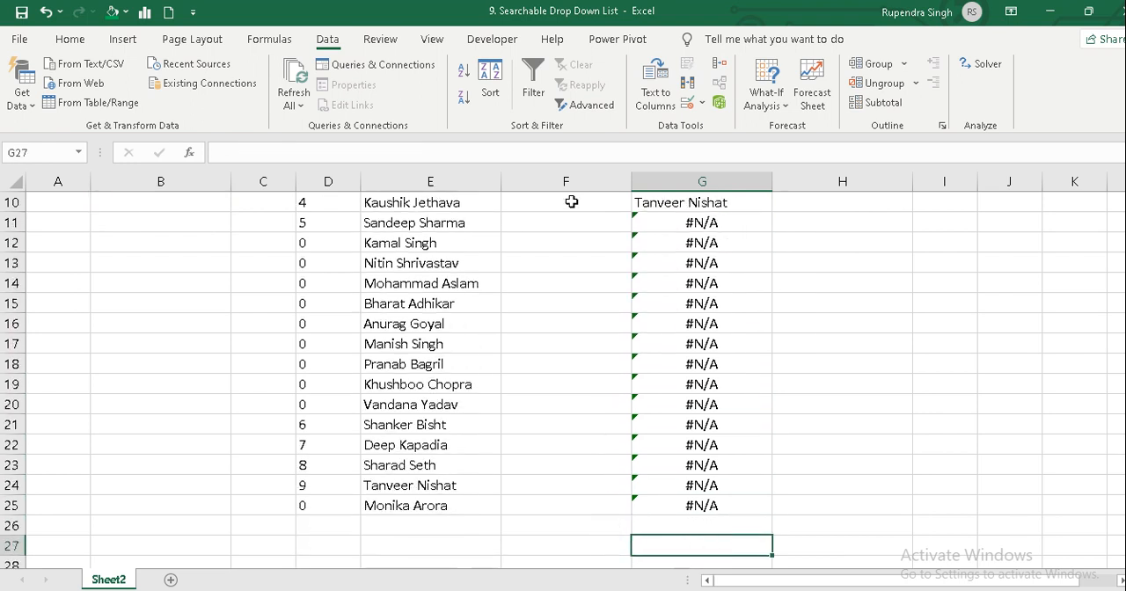
pyautogui.press('Up')
pyautogui.press('Up')
pyautogui.press('Up')
pyautogui.press('Up')
pyautogui.press('Up')
pyautogui.press('Up')
pyautogui.press('Up')
pyautogui.press('Up')
pyautogui.press('Up')
pyautogui.press('Up')
pyautogui.press('Up')
pyautogui.press('Up')
pyautogui.press('Up')
pyautogui.press('Up')
pyautogui.press('Up')
pyautogui.press('Up')
pyautogui.press('Up')
pyautogui.press('Up')
pyautogui.press('Up')
pyautogui.press('Up')
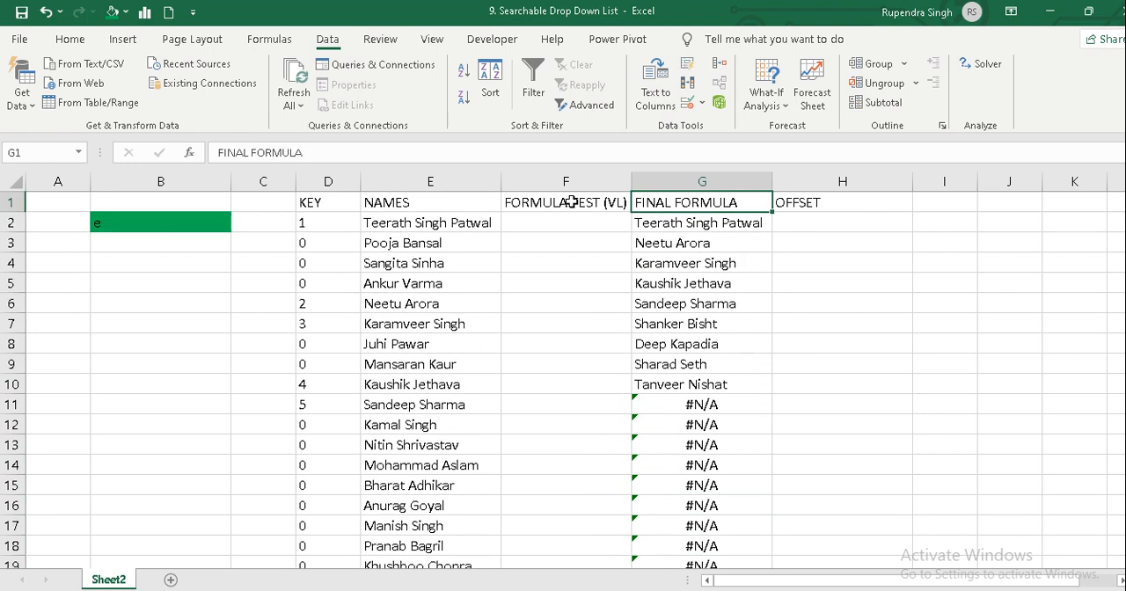
pyautogui.press('Down')
pyautogui.press('Down')
pyautogui.press('Down')
pyautogui.press('Down')
pyautogui.press('Down')
pyautogui.press('Down')
pyautogui.press('Down')
pyautogui.press('Down')
pyautogui.press('Down')
pyautogui.press('Down')
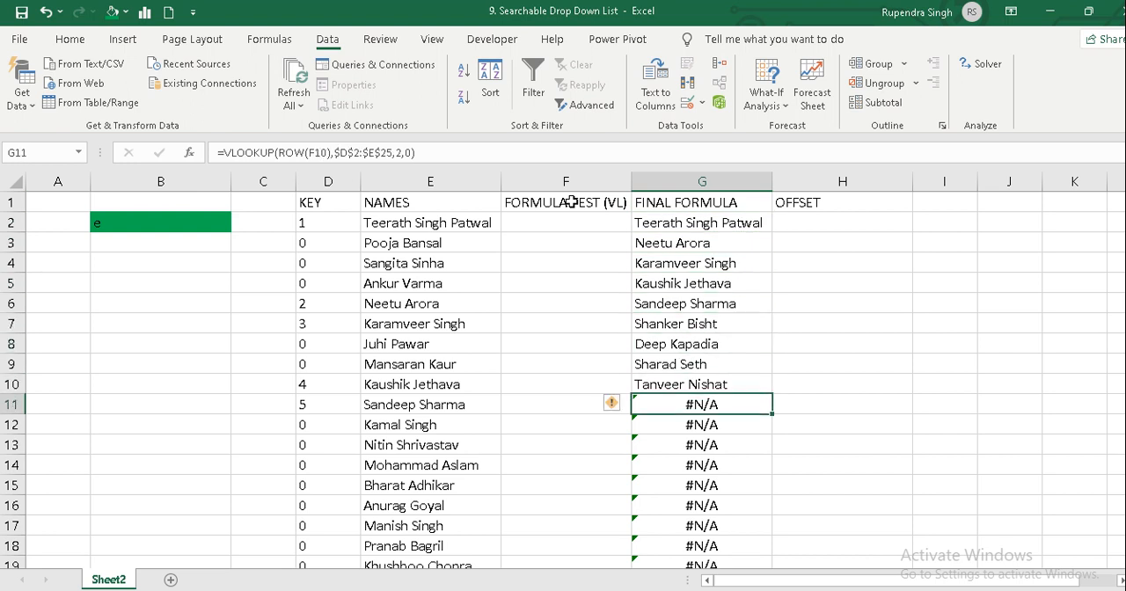
pyautogui.press('Up')
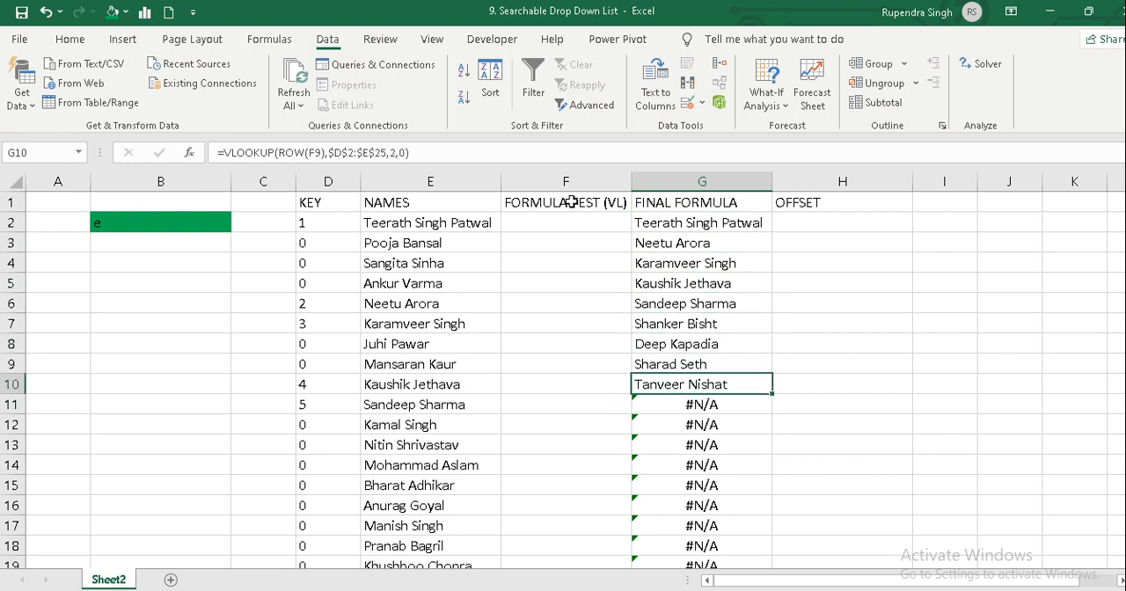
# Examine the column F cells that supply the ROW numbers, starting at F1, and return to the G2 formula.
pyautogui.press('Left')
pyautogui.press('Up')
pyautogui.press('Up')
pyautogui.press('Up')
pyautogui.press('Up')
pyautogui.press('Up')
pyautogui.press('Up')
pyautogui.press('Up')
pyautogui.press('Up')
pyautogui.press('Up')
pyautogui.press('Down')
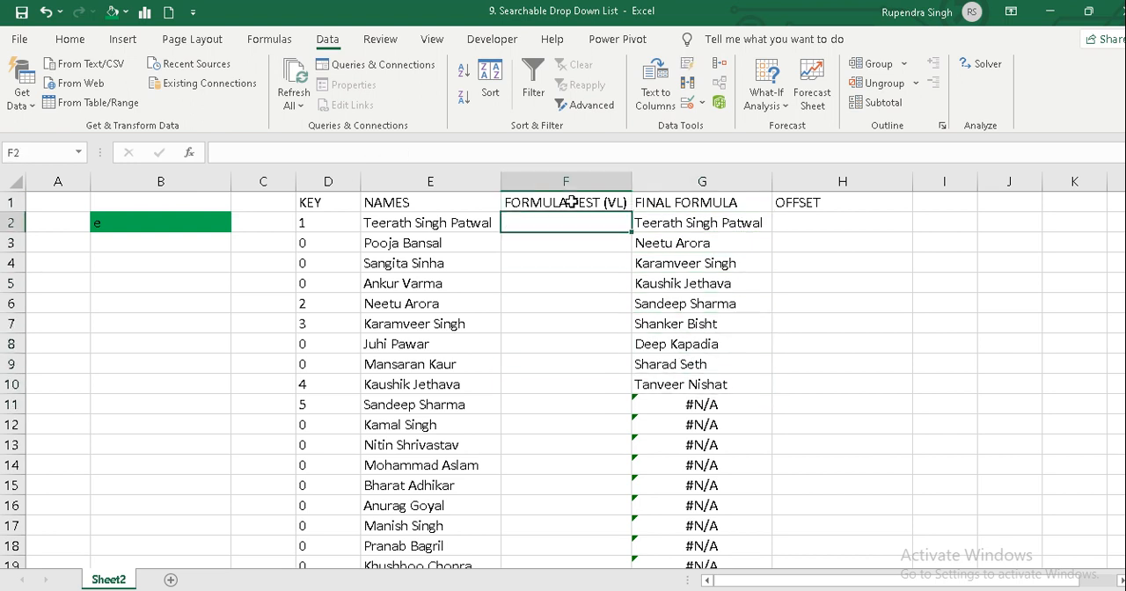
pyautogui.press('Up')
pyautogui.press('Down')
pyautogui.press('Down')
pyautogui.press('Down')
pyautogui.press('Down')
pyautogui.press('Down')
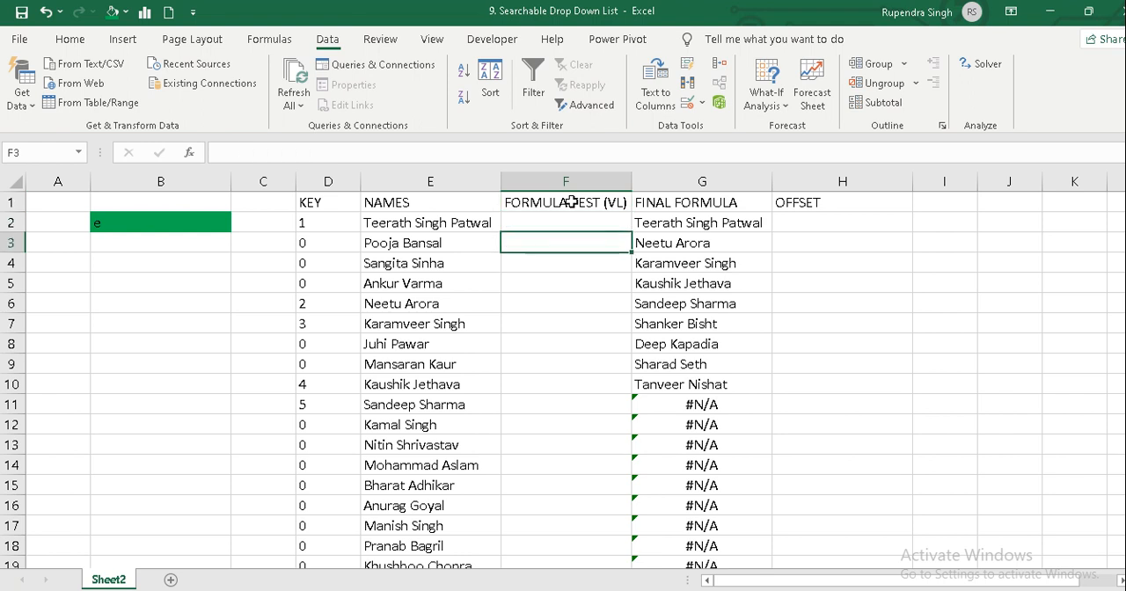
pyautogui.press('Down')
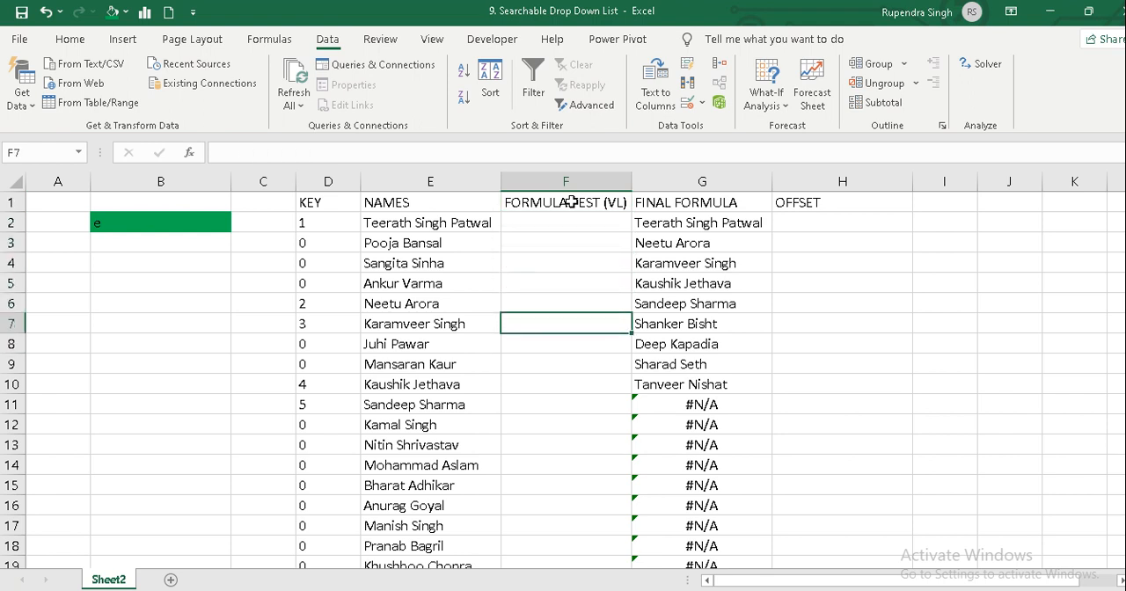
pyautogui.press('Up')
pyautogui.press('Up')
pyautogui.press('Up')
pyautogui.press('Up')
pyautogui.press('Up')
pyautogui.press('Right')
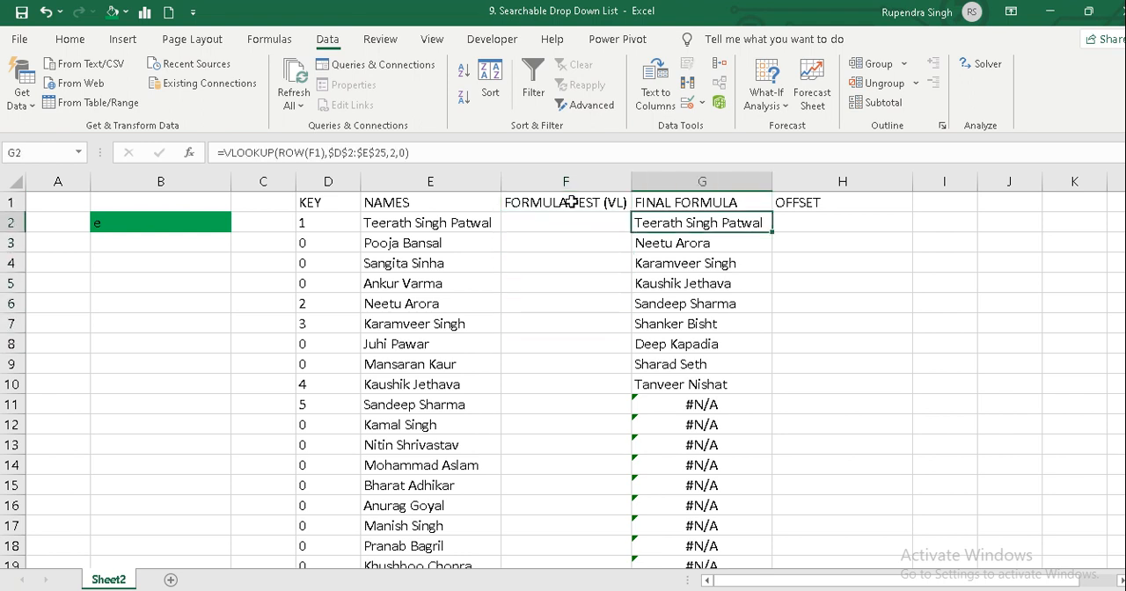
# Compare the first names under FINAL FORMULA with the matching numbered entries in the KEY and NAMES columns.
pyautogui.click(307, 223)
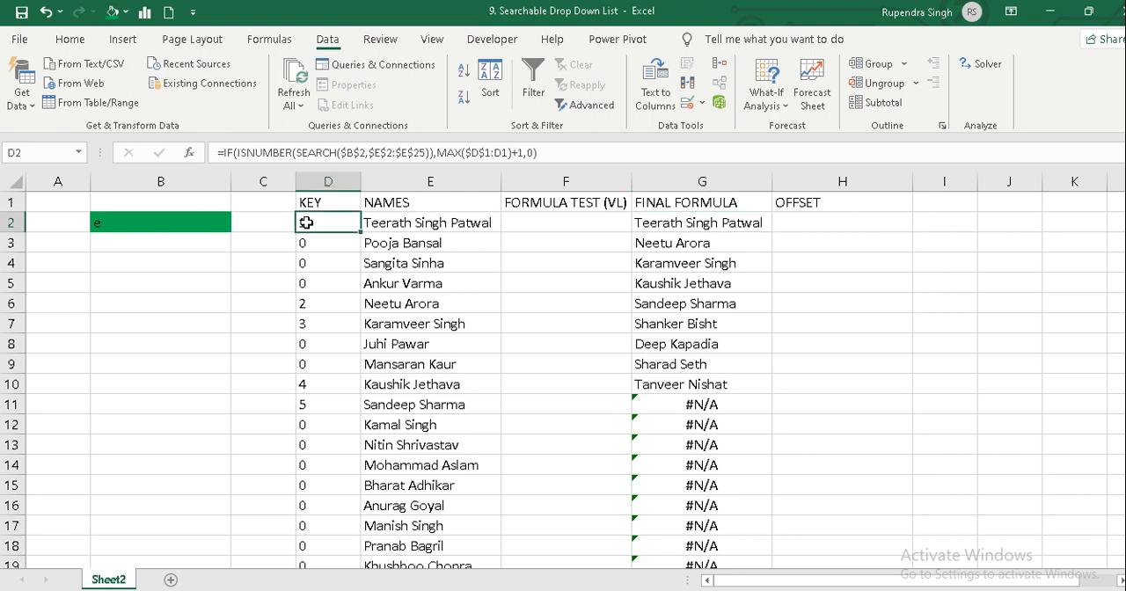
pyautogui.click(387, 224)
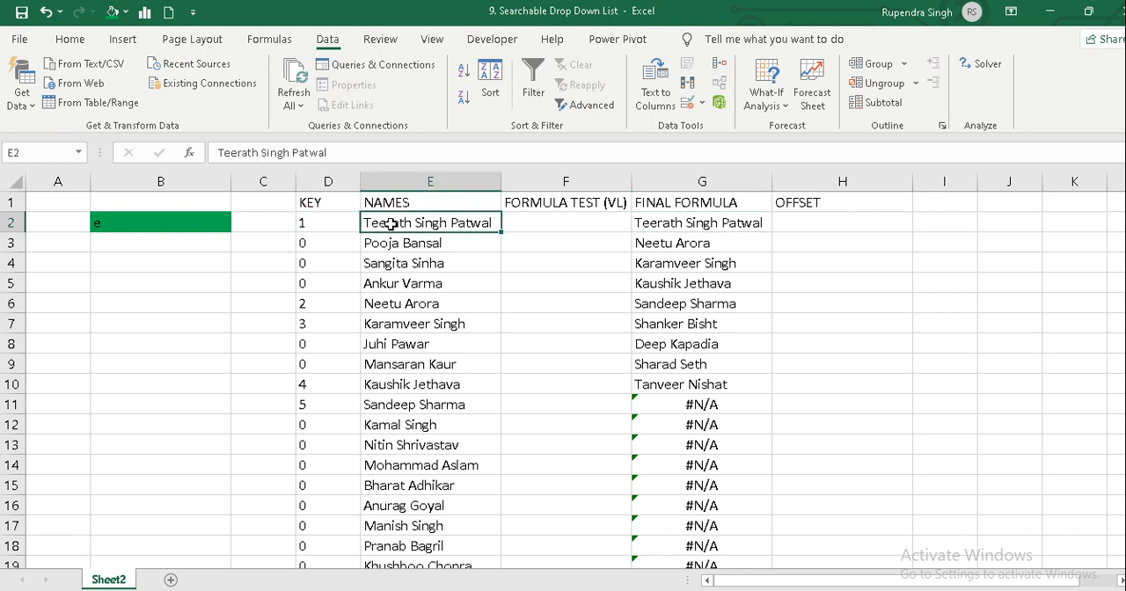
pyautogui.click(660, 246)
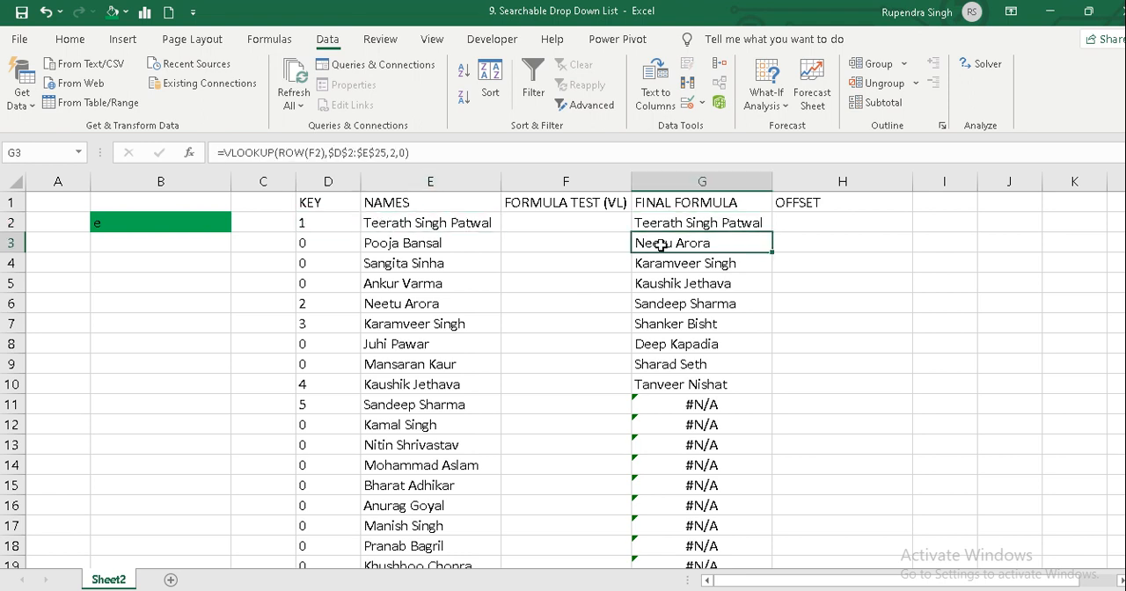
pyautogui.click(327, 305)
pyautogui.click(380, 304)
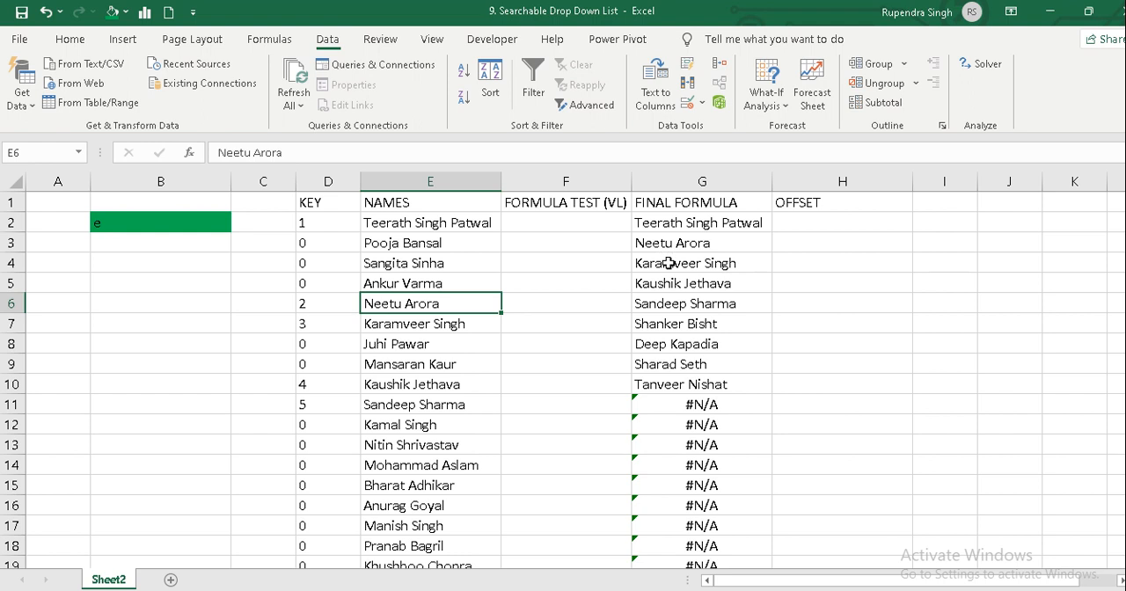
pyautogui.click(662, 262)
pyautogui.click(410, 319)
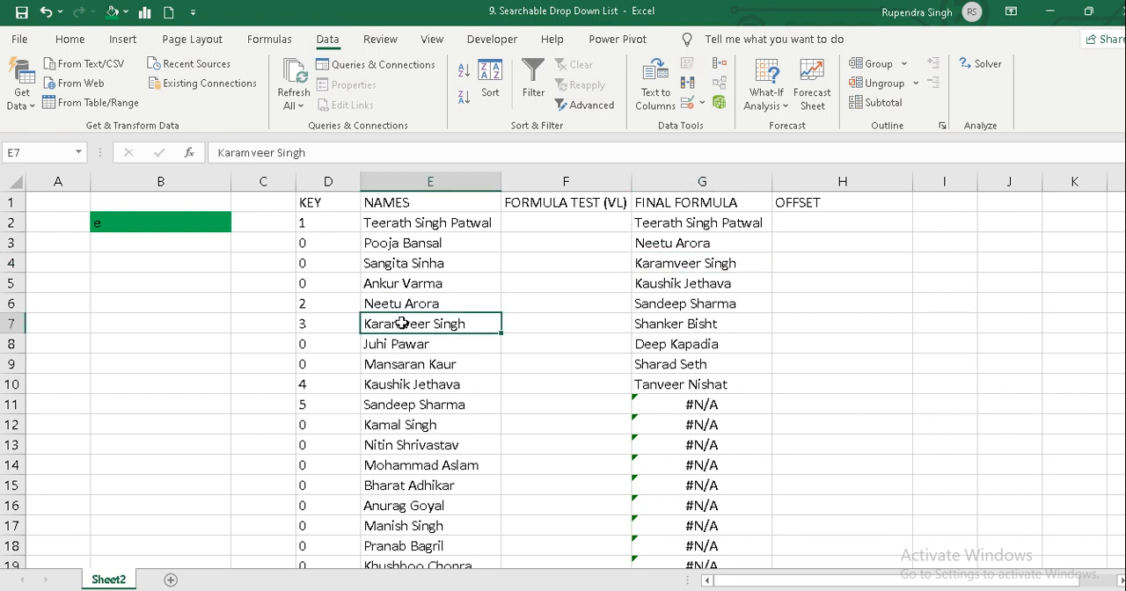
pyautogui.click(692, 283)
pyautogui.click(426, 387)
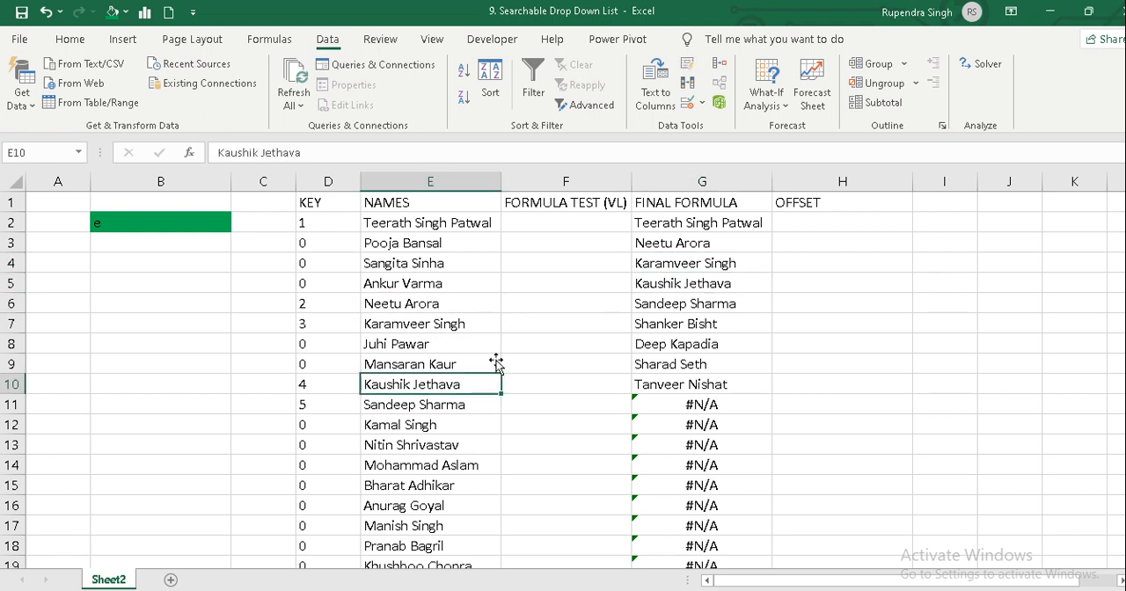
# Review the matched names under FINAL FORMULA from G2 down to G10.
pyautogui.click(649, 379)
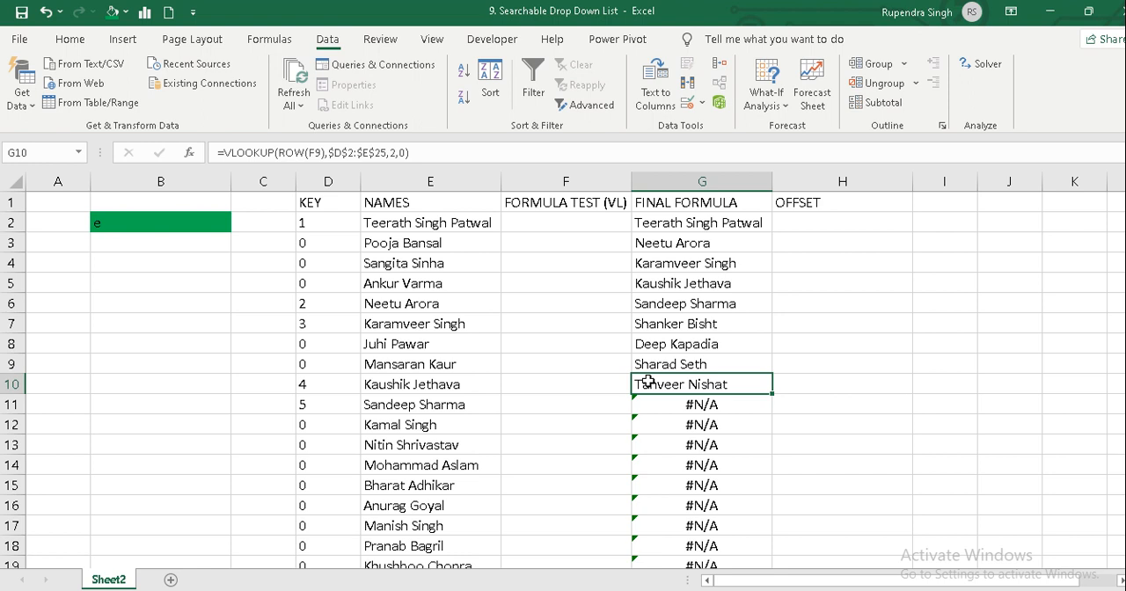
pyautogui.click(657, 222)
pyautogui.press('Down')
pyautogui.press('Down')
pyautogui.press('Down')
pyautogui.press('Down')
pyautogui.press('Down')
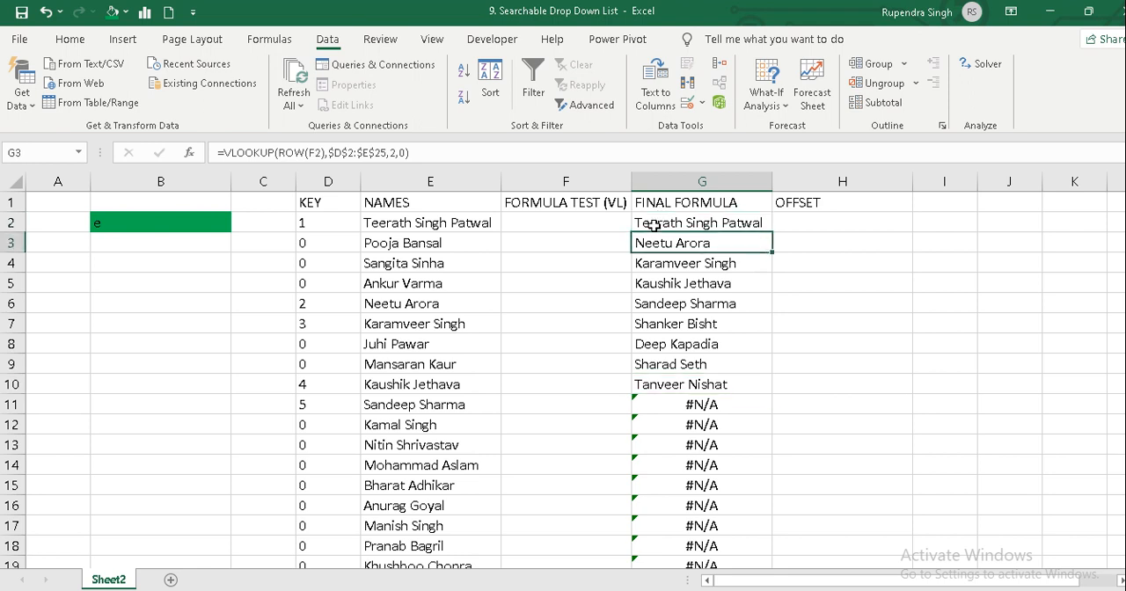
pyautogui.press('Down')
pyautogui.press('Down')
pyautogui.press('Down')
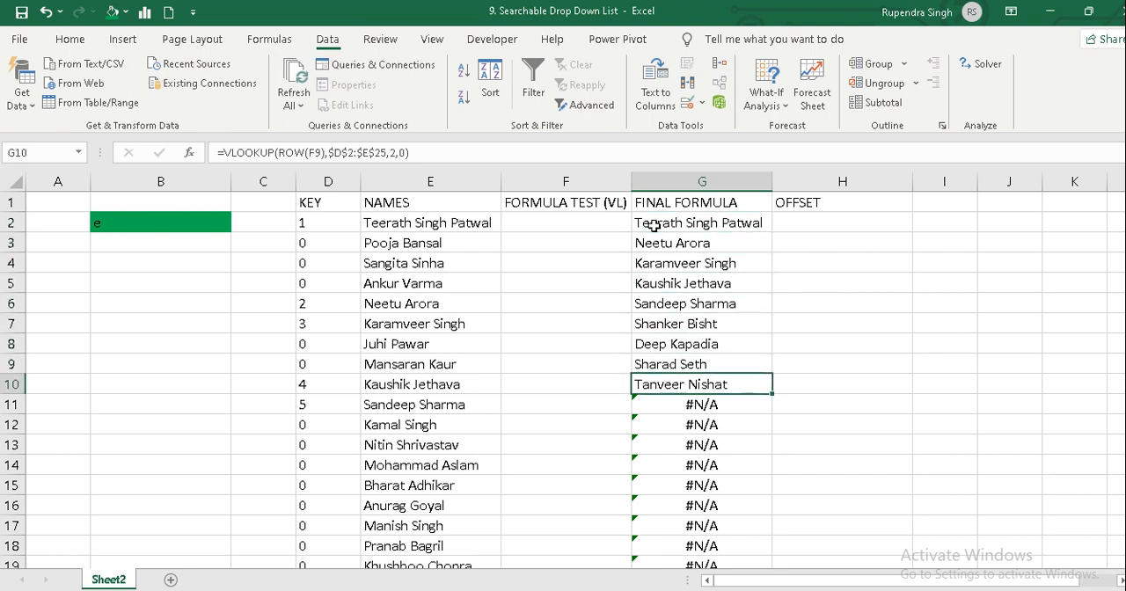
# Compare the numbered KEY entries and their names down to row 24 with the names returned under FINAL FORMULA.
pyautogui.press('Left')
pyautogui.press('Left')
pyautogui.press('Down')
pyautogui.press('Down')
pyautogui.press('Down')
pyautogui.press('Down')
pyautogui.press('Down')
pyautogui.press('Down')
pyautogui.press('Down')
pyautogui.press('Down')
pyautogui.press('Down')
pyautogui.press('Down')
pyautogui.press('Down')
pyautogui.press('Down')
pyautogui.press('Down')
pyautogui.press('Down')
pyautogui.press('Down')
pyautogui.press('Down')
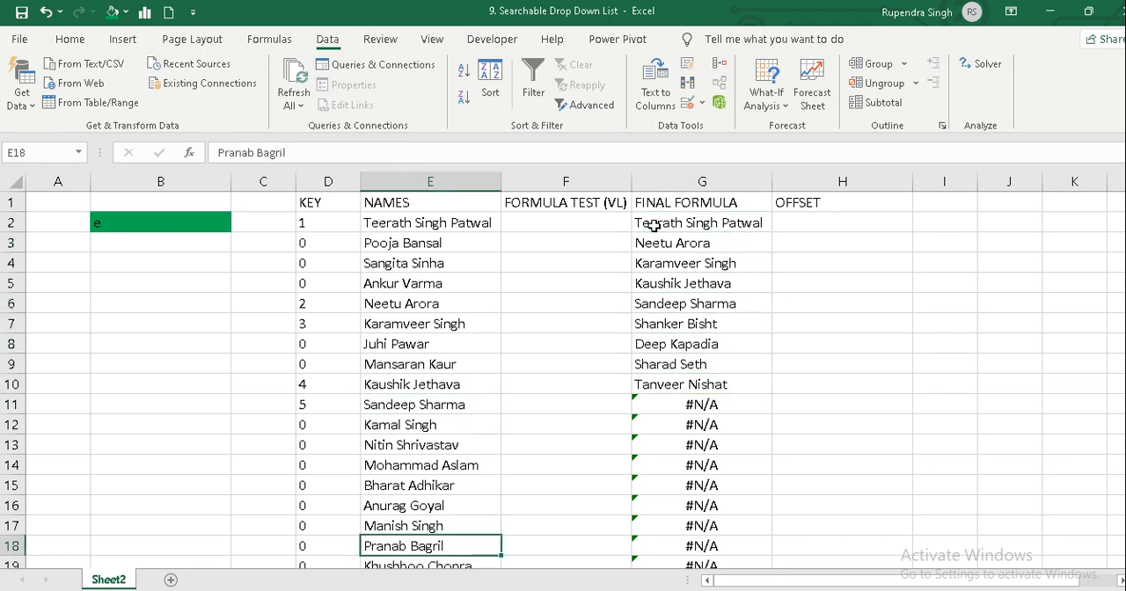
pyautogui.press('Up')
pyautogui.press('Left')
pyautogui.press('Up')
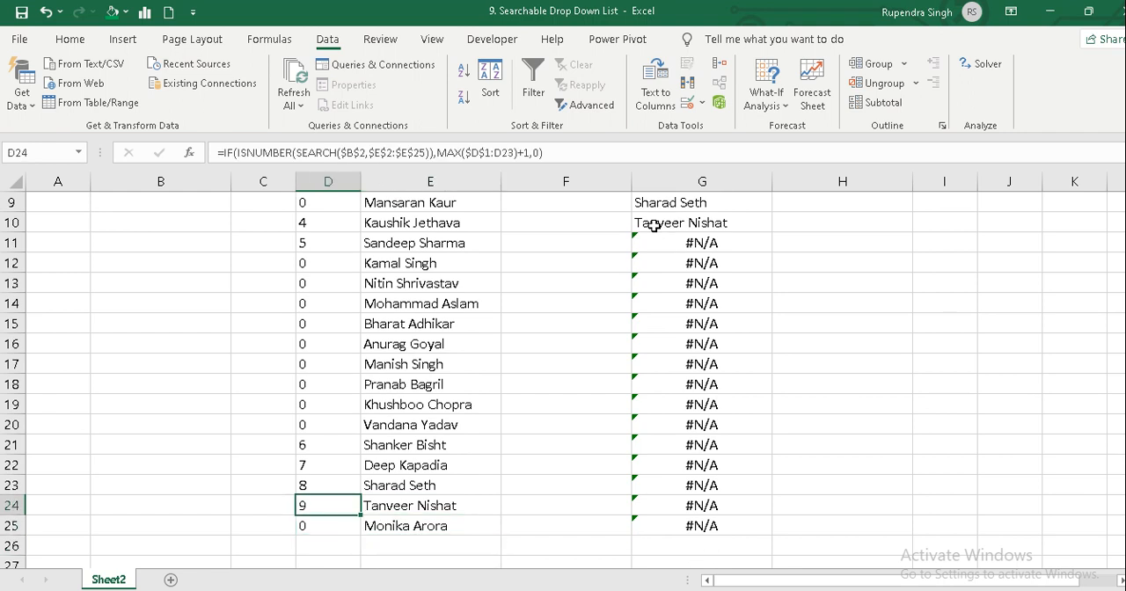
pyautogui.press('Right')
pyautogui.hotkey('ctrl', 'Up')
pyautogui.press('Down')
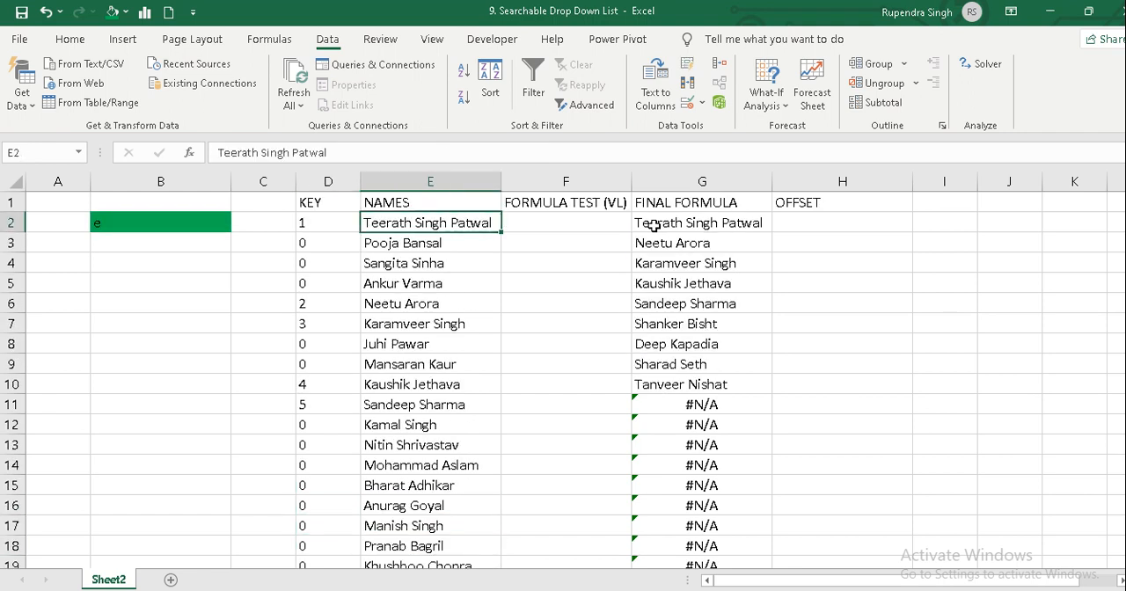
pyautogui.press('Right')
pyautogui.press('Right')
pyautogui.press('Down')
pyautogui.press('Down')
pyautogui.press('Down')
pyautogui.press('Down')
pyautogui.press('Down')
pyautogui.press('Down')
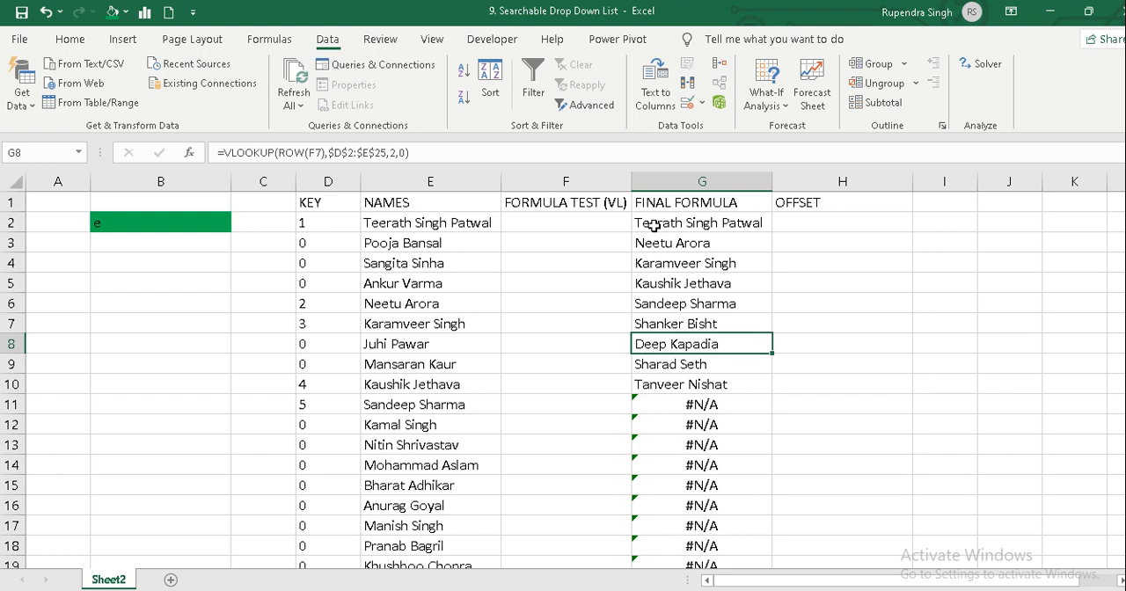
# Wrap the VLOOKUP formula in G2 in IFERROR, with empty text ("") as the value returned on error.
pyautogui.press('Up')
pyautogui.press('Up')
pyautogui.press('Up')
pyautogui.press('Up')
pyautogui.press('Up')
pyautogui.press('Up')
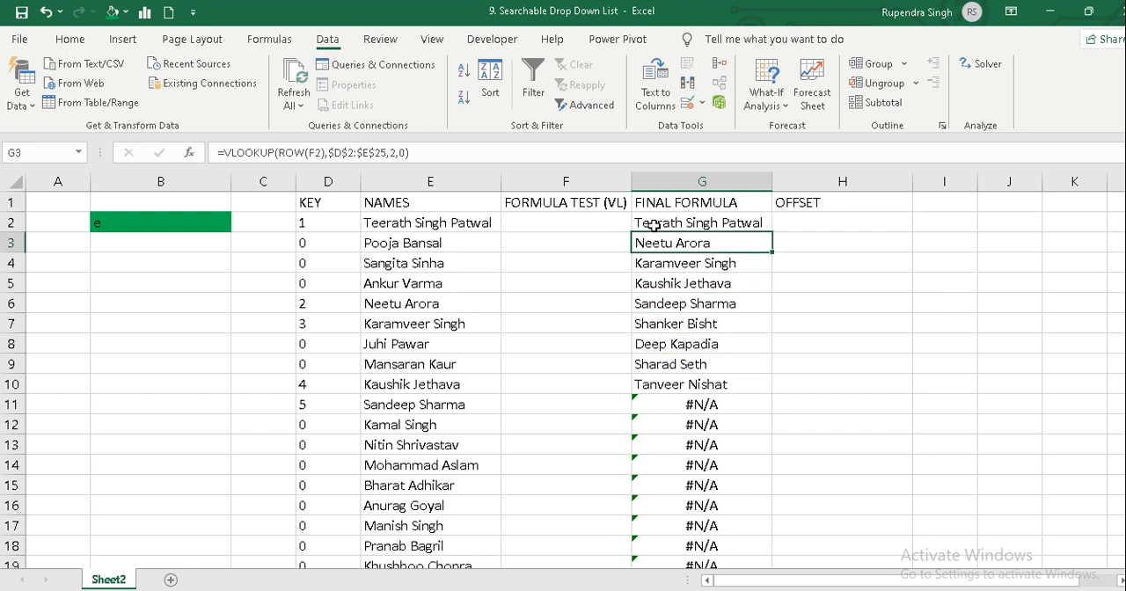
pyautogui.press('F2')
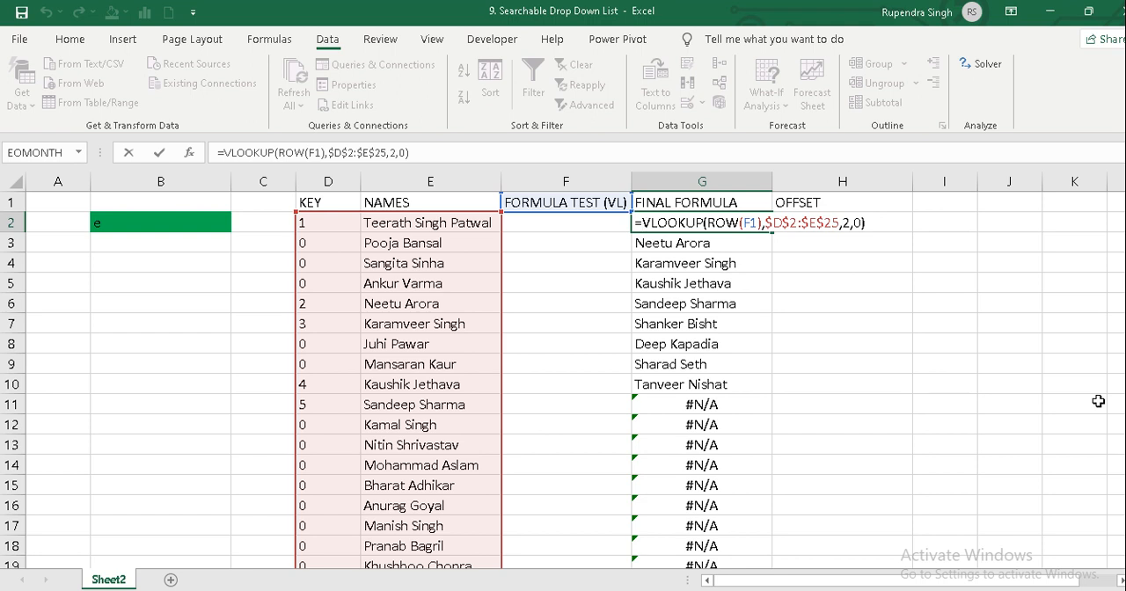
pyautogui.write('iferror')
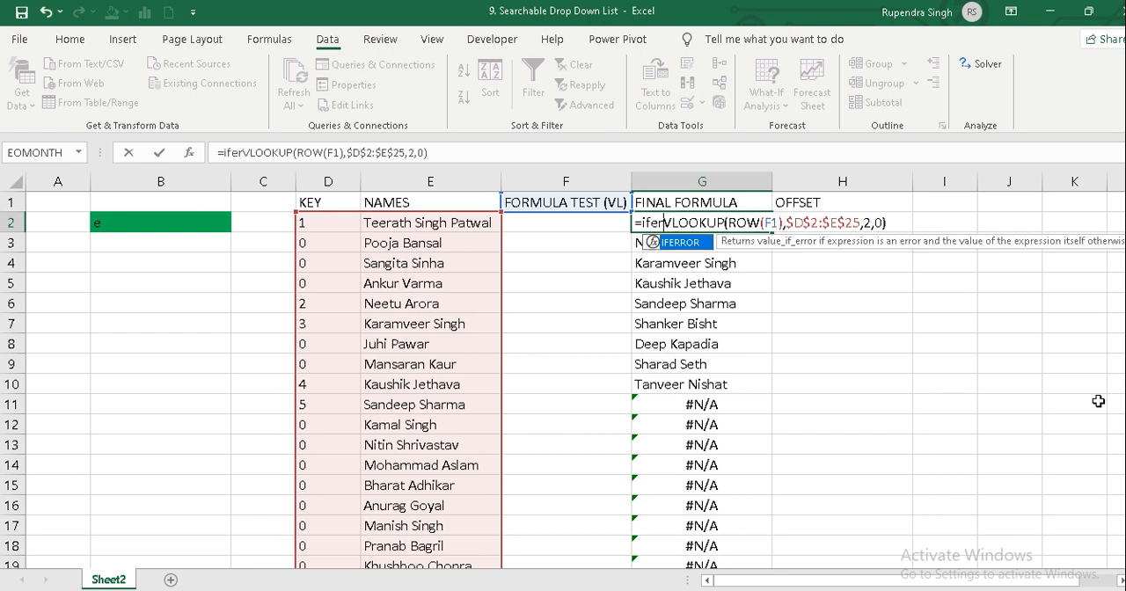
pyautogui.write('(')
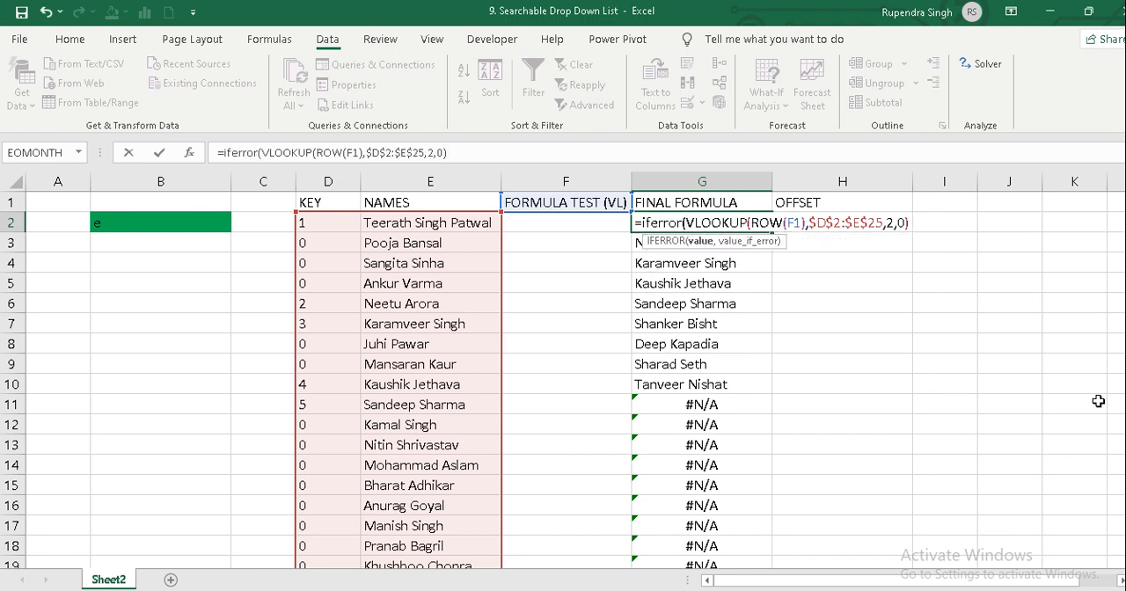
pyautogui.press('End')
pyautogui.write(',')
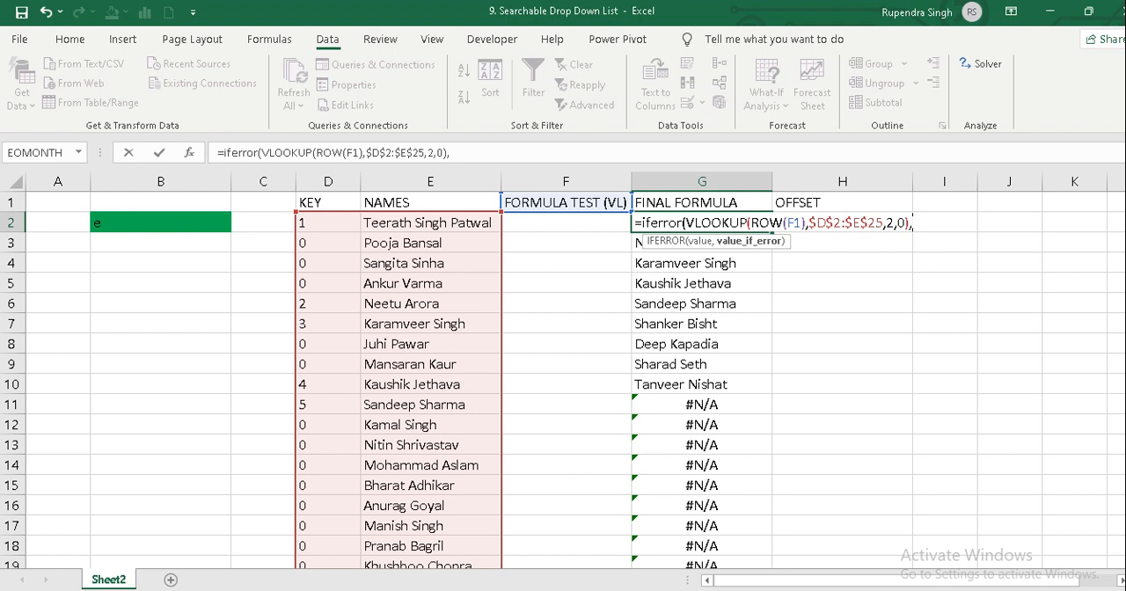
pyautogui.write('"")')
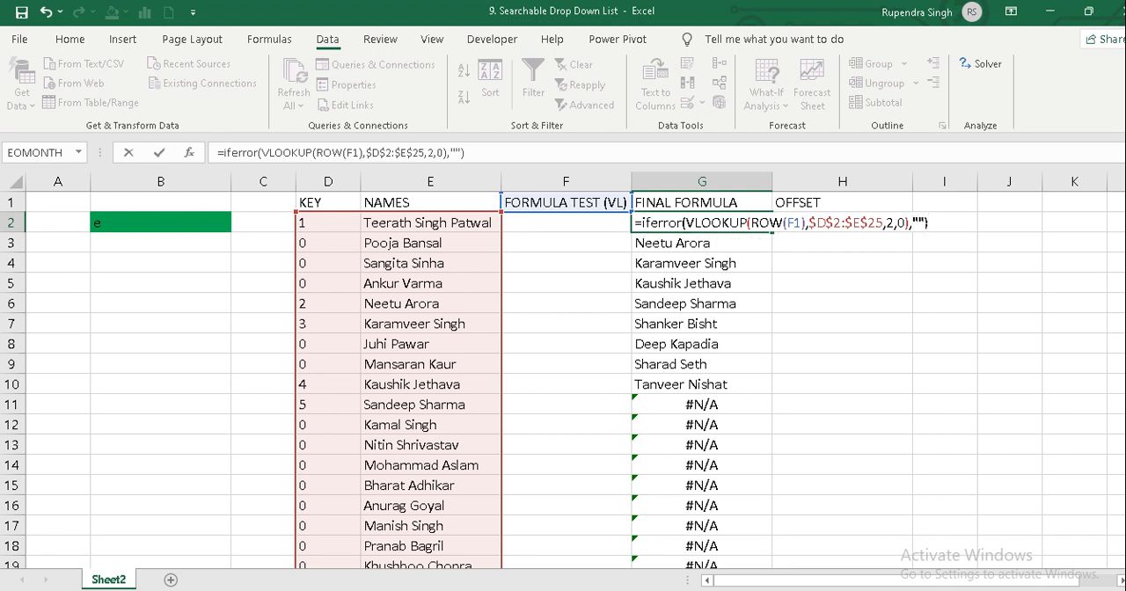
pyautogui.press('Return')
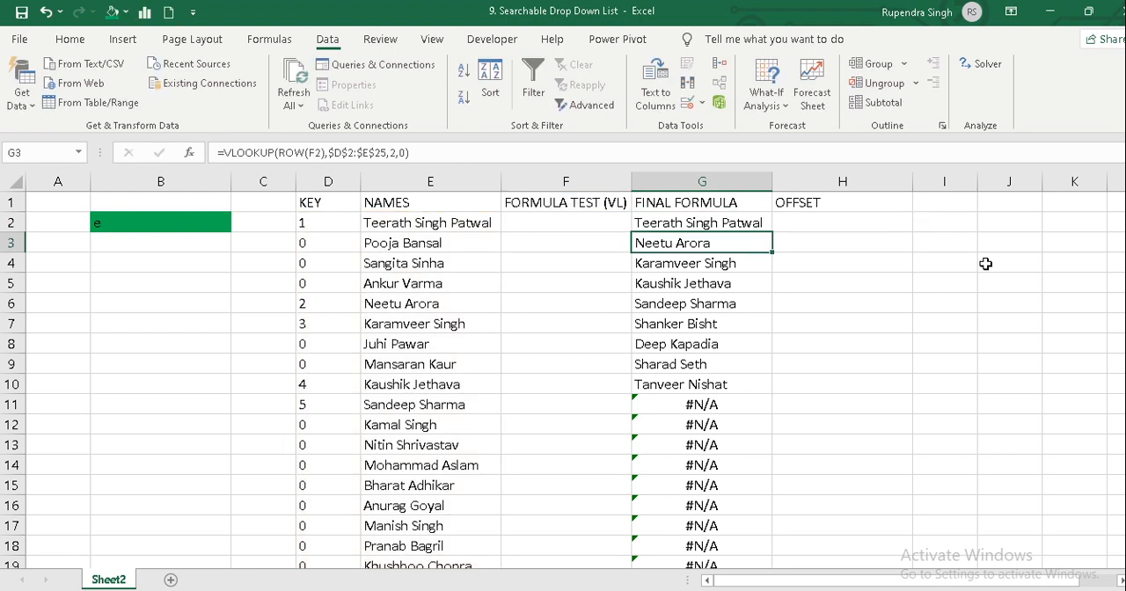
# Fill the IFERROR formula from G2 down through G25.
pyautogui.press('Up')
pyautogui.hotkey('ctrl', 'shift', 'Down')
pyautogui.hotkey('ctrl', 'd')
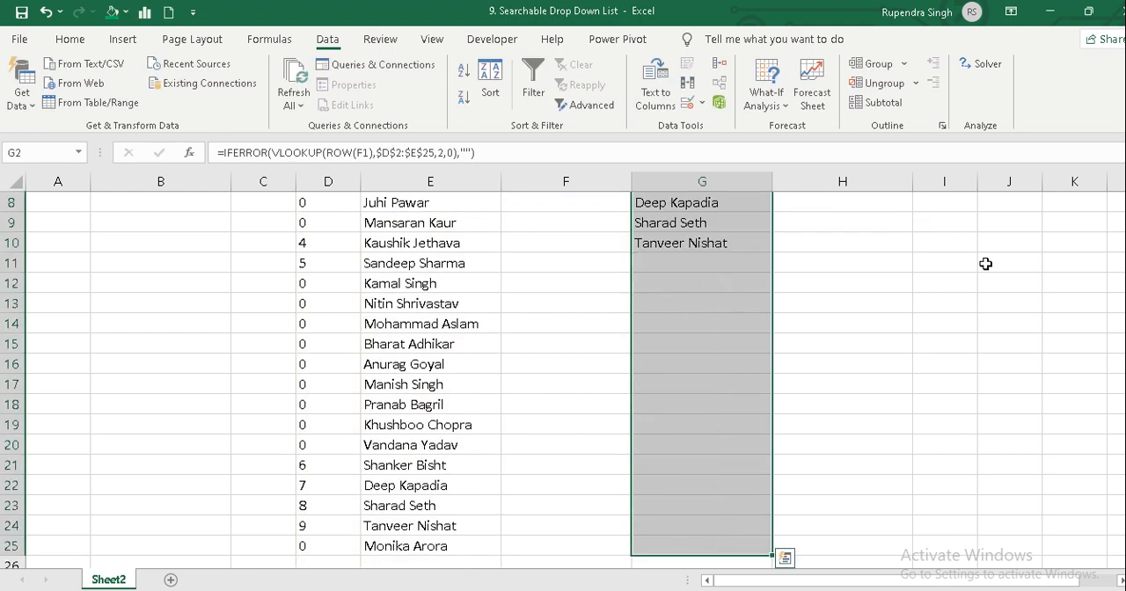
# Review the FINAL FORMULA results from the header to the end of the column, including the rows without a match.
pyautogui.hotkey('ctrl', 'shift', 'Up')
pyautogui.press('Down')
pyautogui.press('Down')
pyautogui.press('Down')
pyautogui.press('Down')
pyautogui.press('Down')
pyautogui.press('Down')
pyautogui.press('Down')
pyautogui.press('Down')
pyautogui.press('Down')
pyautogui.press('Down')
pyautogui.press('Down')
pyautogui.press('Down')
pyautogui.press('Down')
pyautogui.press('Down')
pyautogui.press('Down')
pyautogui.press('Down')
pyautogui.press('Down')
pyautogui.press('Down')
pyautogui.press('Down')
pyautogui.press('Down')
pyautogui.press('Down')
pyautogui.press('Down')
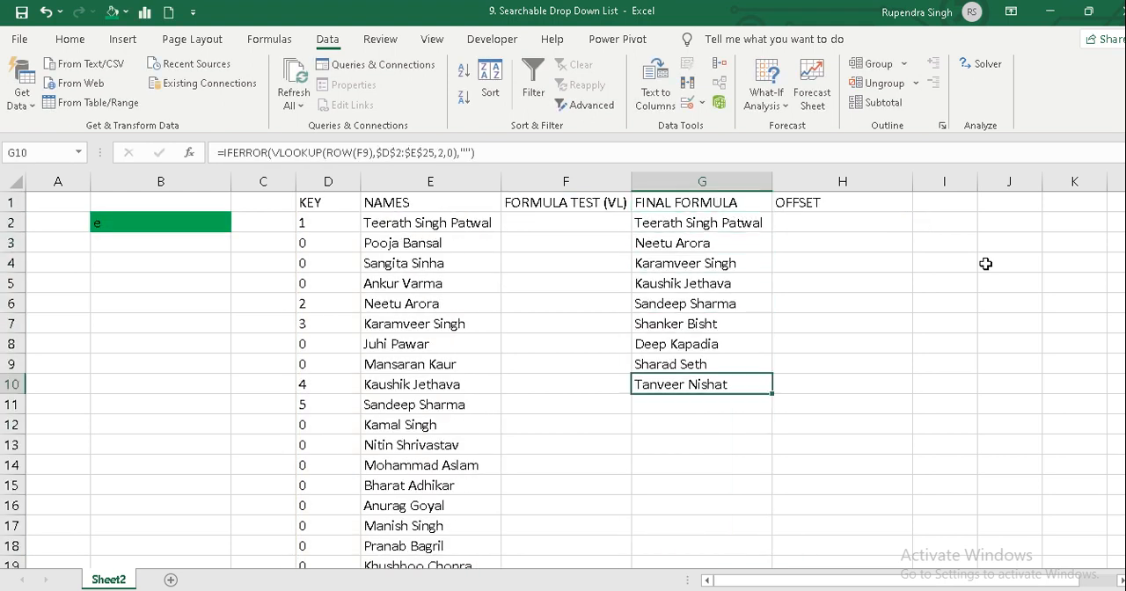
pyautogui.hotkey('ctrl', 'Up')
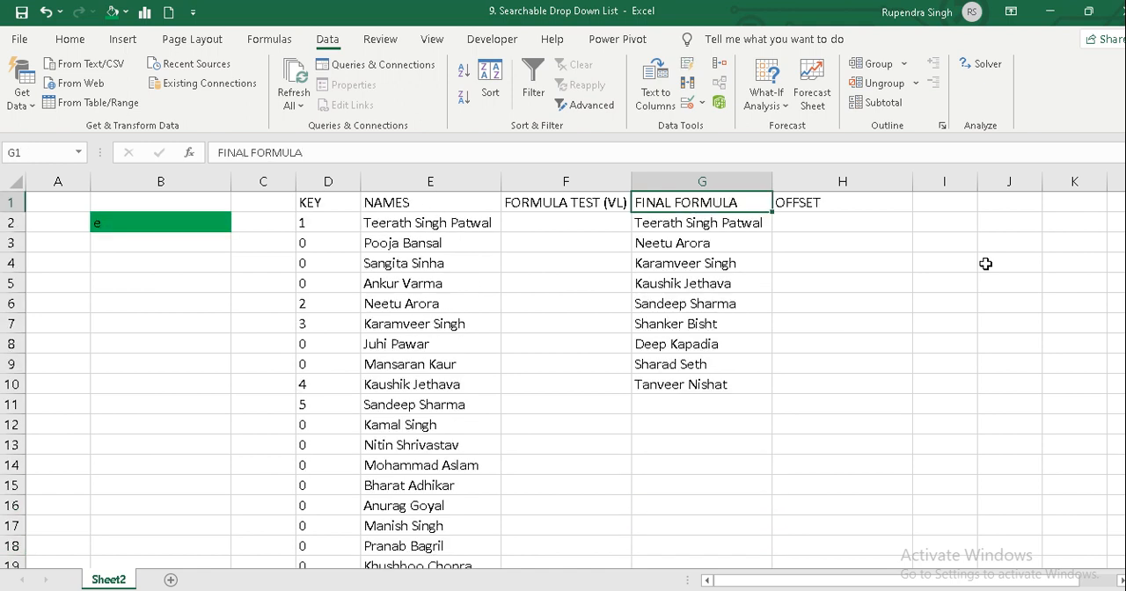
pyautogui.hotkey('ctrl', 'Down')
pyautogui.hotkey('ctrl', 'Up')
pyautogui.press('Down')
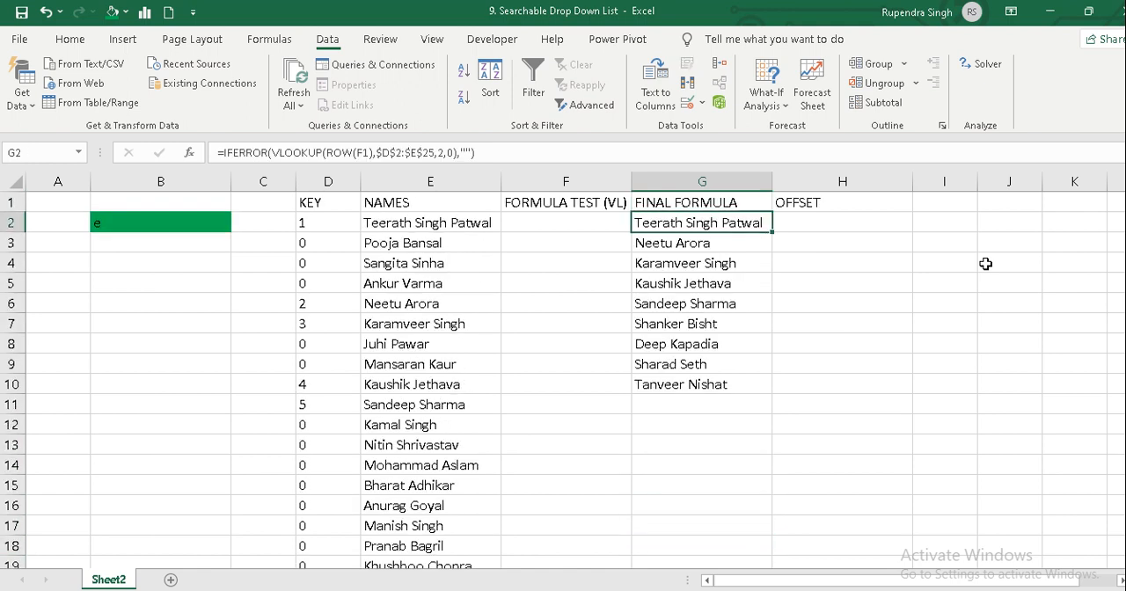
pyautogui.press('Down')
pyautogui.press('Down')
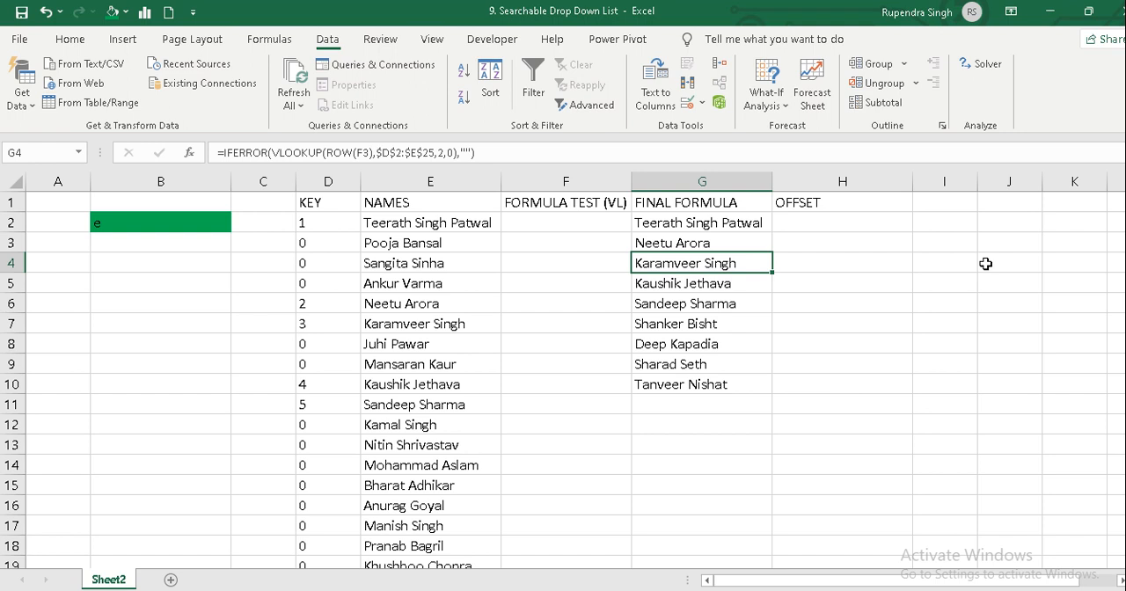
# Replace the search text in B2 with the surname of the second person in the NAMES column.
pyautogui.press('Left')
pyautogui.press('Left')
pyautogui.press('Left')
pyautogui.press('Left')
pyautogui.press('Left')
pyautogui.press('Up')
pyautogui.press('Up')
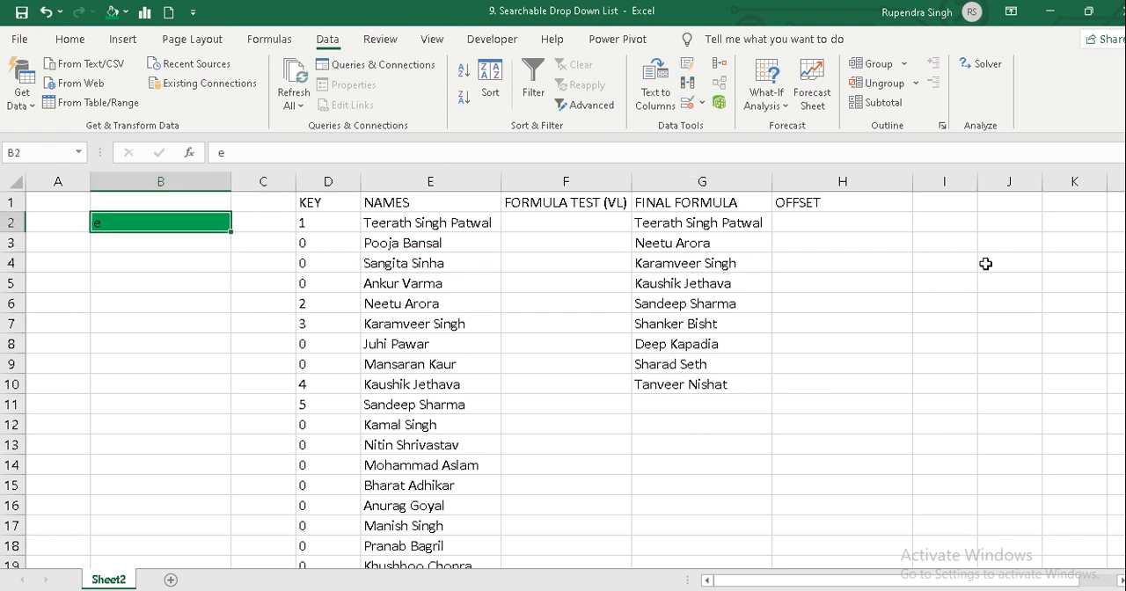
pyautogui.write('bansal')
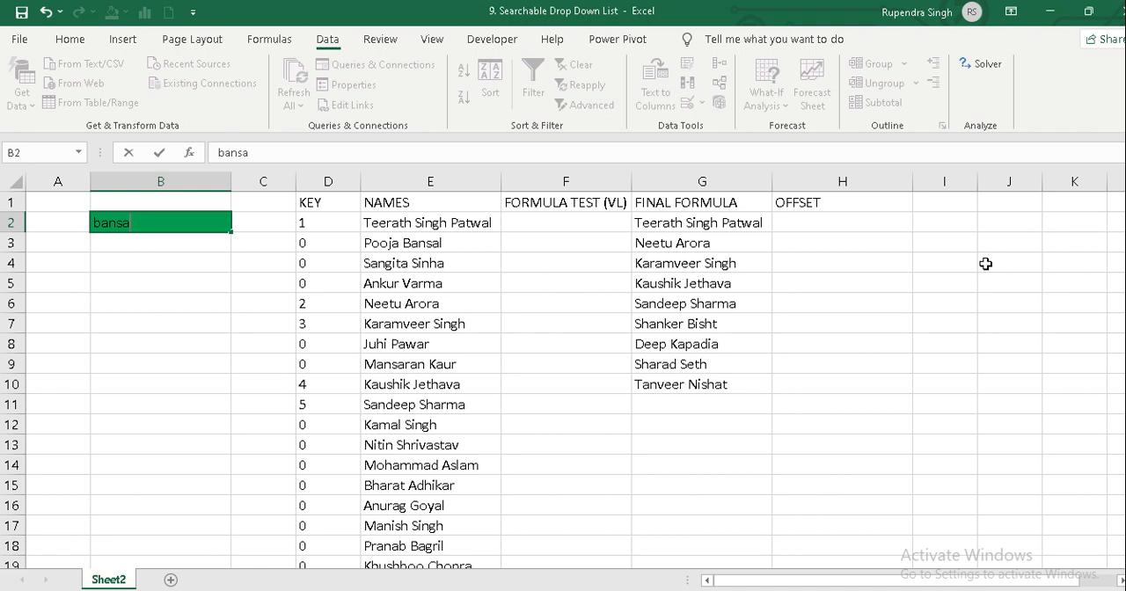
pyautogui.press('Return')
# Check the results in G2 and G3 under FINAL FORMULA for the surname search.
pyautogui.press('Right')
pyautogui.press('Right')
pyautogui.press('Right')
pyautogui.press('Right')
pyautogui.press('Right')
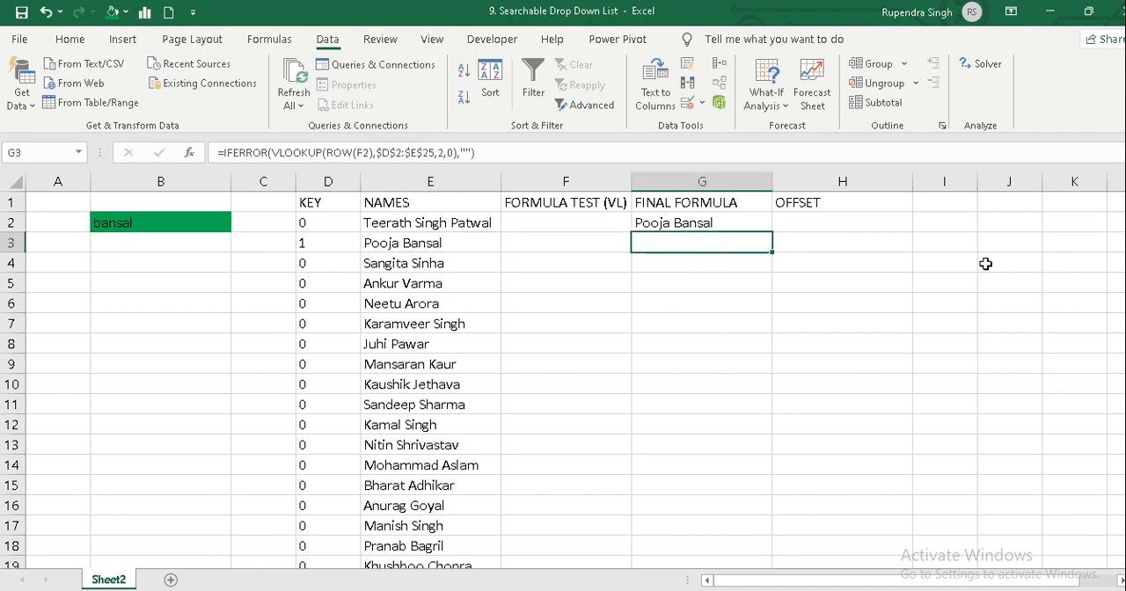
pyautogui.press('Up')
pyautogui.press('Down')
pyautogui.press('Up')
pyautogui.press('Left')
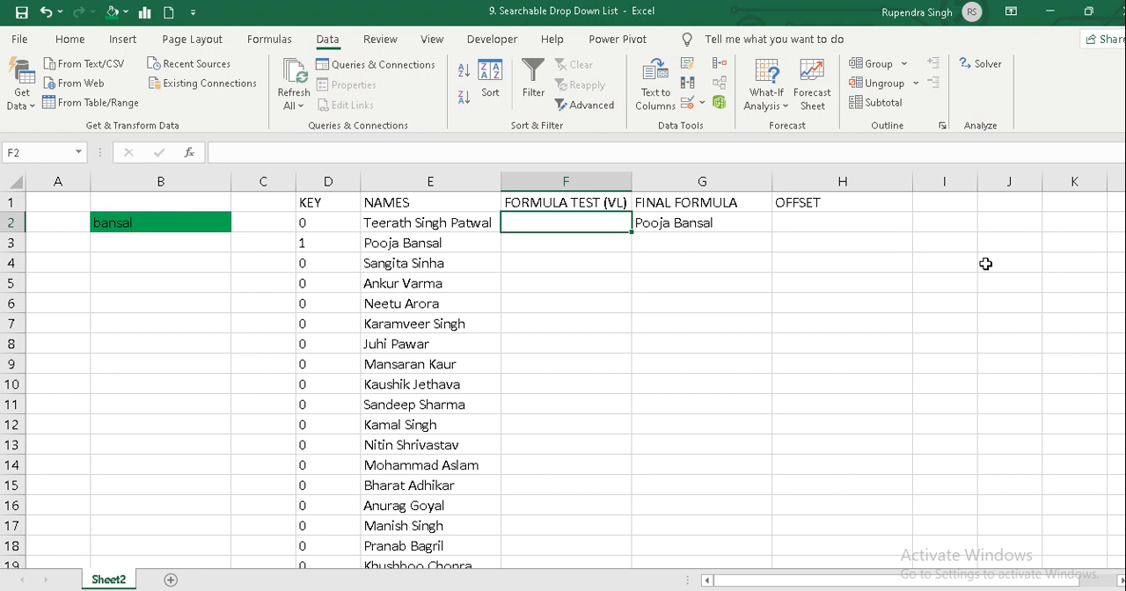
# Try clearing the search text in B2, and undo the deletion.
pyautogui.press('Left')
pyautogui.press('Left')
pyautogui.press('Left')
pyautogui.press('Left')
pyautogui.press('Left')
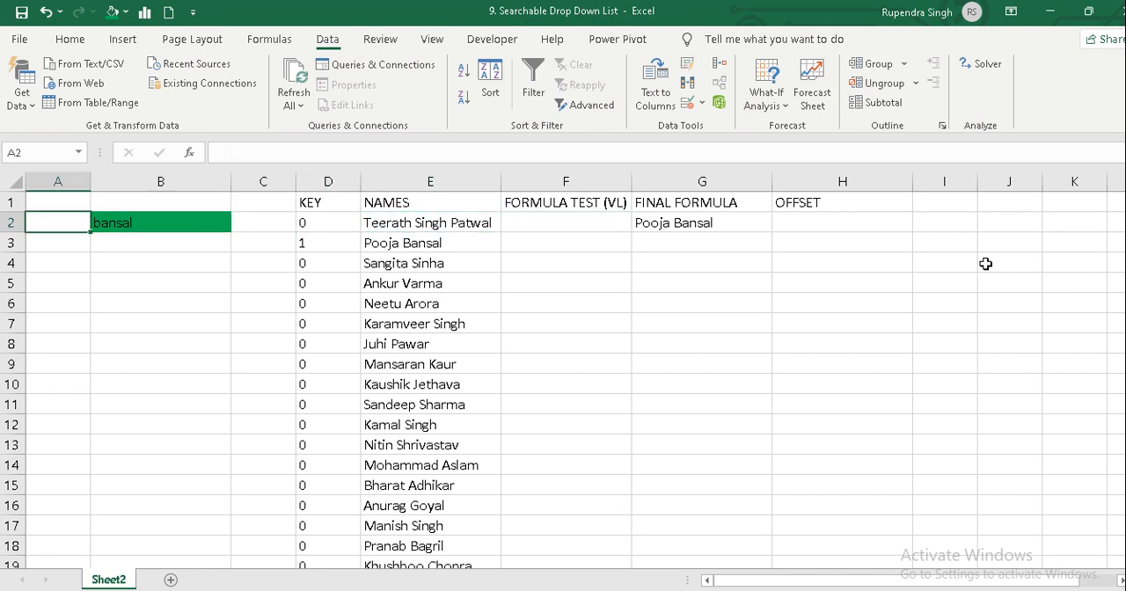
pyautogui.press('Right')
pyautogui.press('Delete')
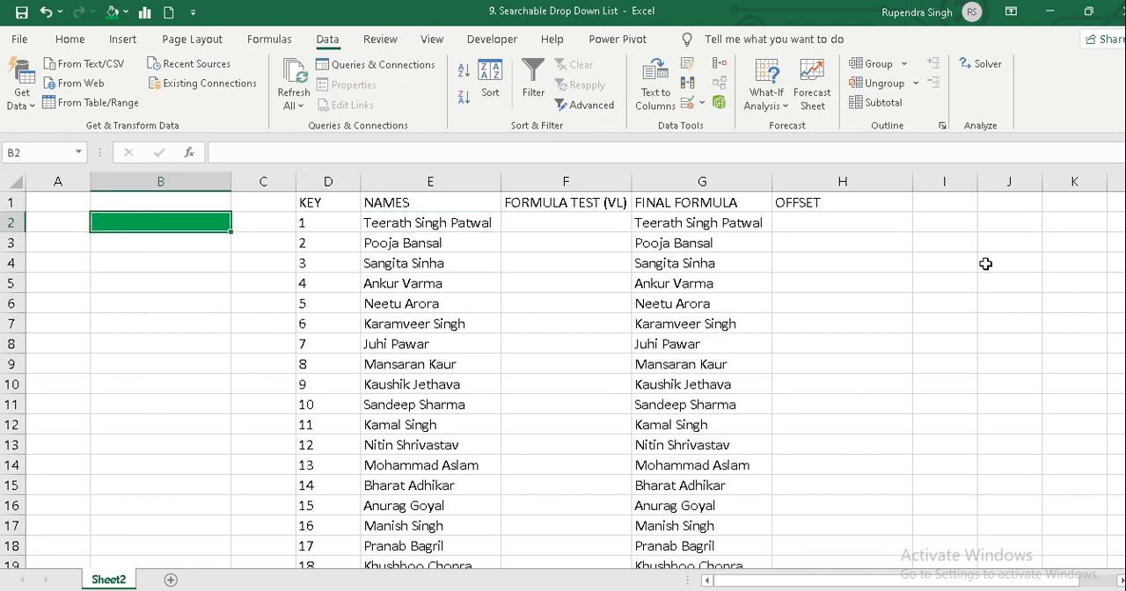
pyautogui.hotkey('ctrl', 'z')
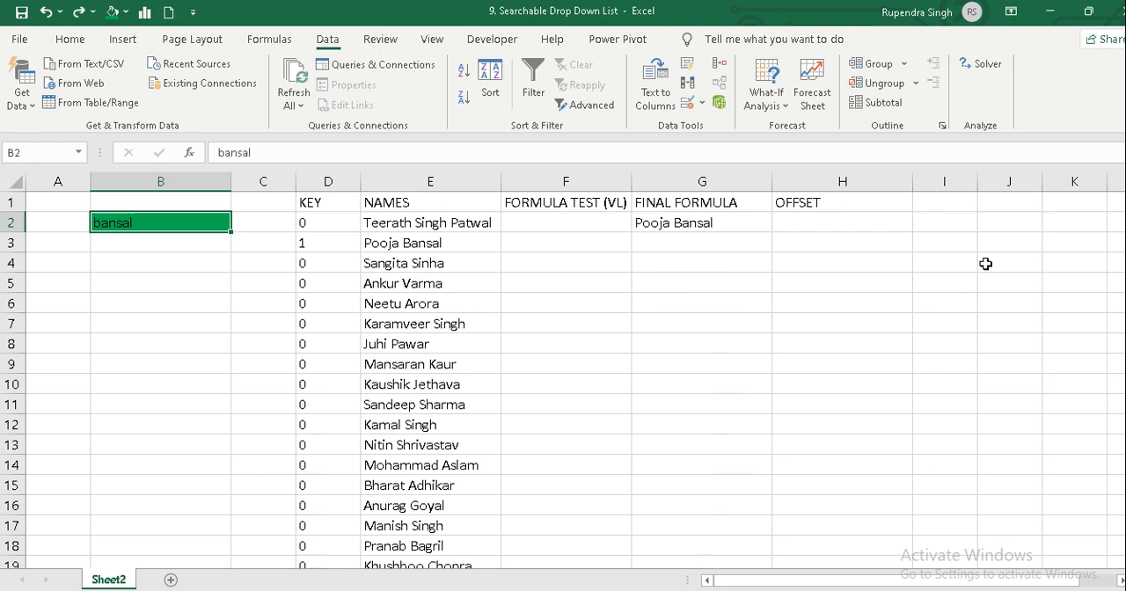
# Start data validation on B2 with List as the allowed type.
pyautogui.press('a')
pyautogui.press('v')
pyautogui.press('v')
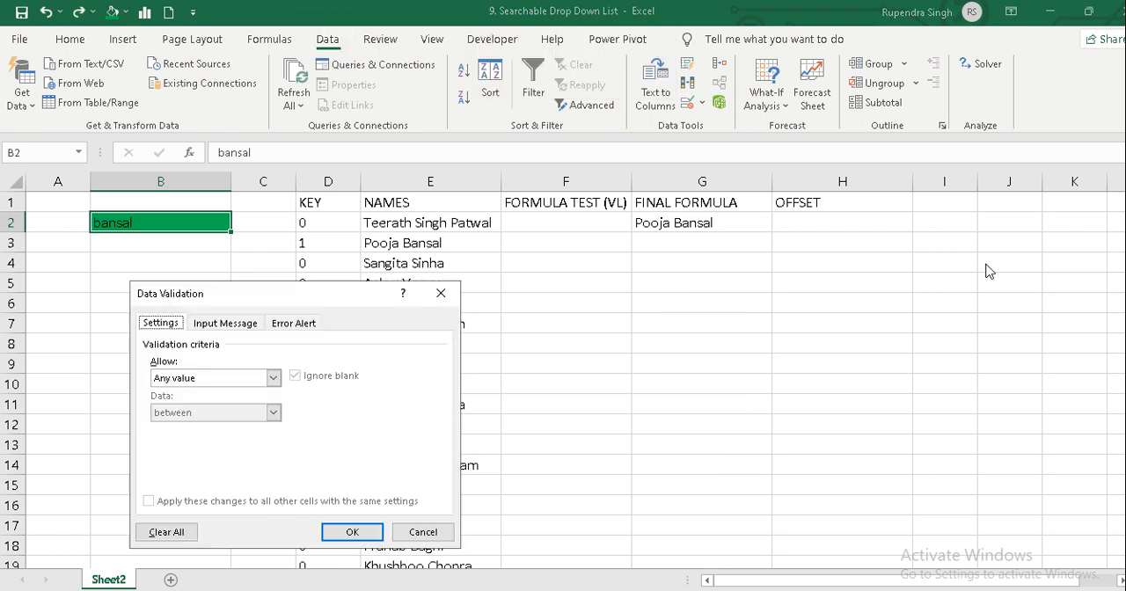
pyautogui.press('Tab')
pyautogui.press('l')
pyautogui.press('Return')
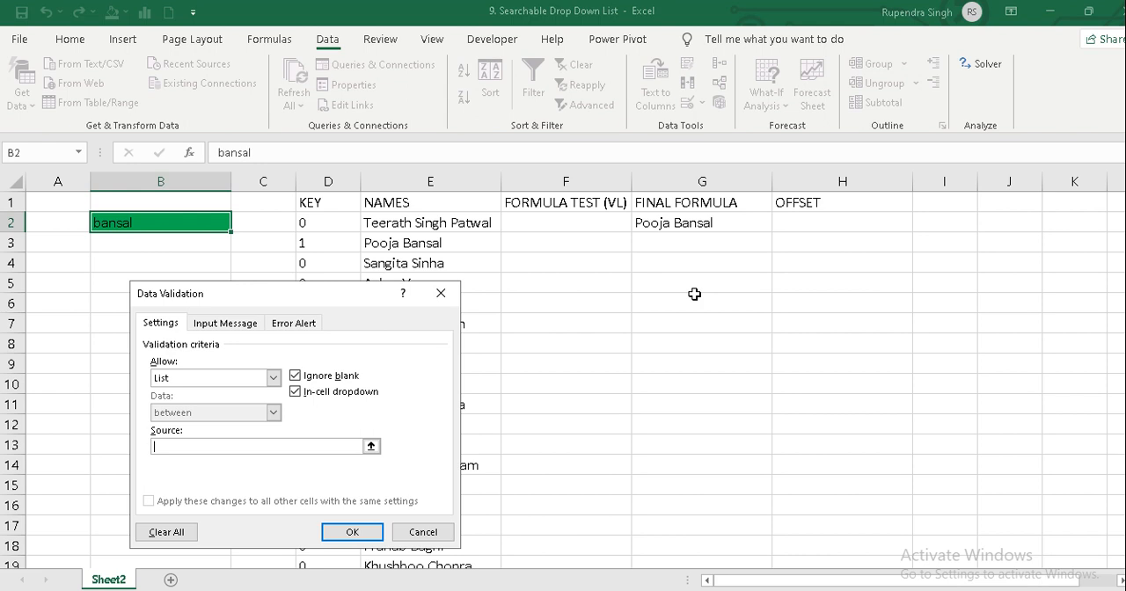
# Set the validation list's source to the FINAL FORMULA cells from G2 downward and apply it to B2.
pyautogui.click(718, 224)
pyautogui.hotkey('shift', 'Down')
pyautogui.hotkey('shift', 'Down')
pyautogui.hotkey('shift', 'Down')
pyautogui.hotkey('shift', 'Down')
pyautogui.hotkey('shift', 'Down')
pyautogui.hotkey('shift', 'Down')
pyautogui.hotkey('shift', 'Down')
pyautogui.hotkey('shift', 'Down')
pyautogui.hotkey('shift', 'Down')
pyautogui.hotkey('shift', 'Down')
pyautogui.hotkey('shift', 'Down')
pyautogui.hotkey('shift', 'Down')
pyautogui.hotkey('shift', 'Down')
pyautogui.hotkey('shift', 'Down')
pyautogui.hotkey('shift', 'Down')
pyautogui.hotkey('shift', 'Down')
pyautogui.hotkey('shift', 'Down')
pyautogui.hotkey('shift', 'Down')
pyautogui.hotkey('shift', 'Down')
pyautogui.hotkey('shift', 'Down')
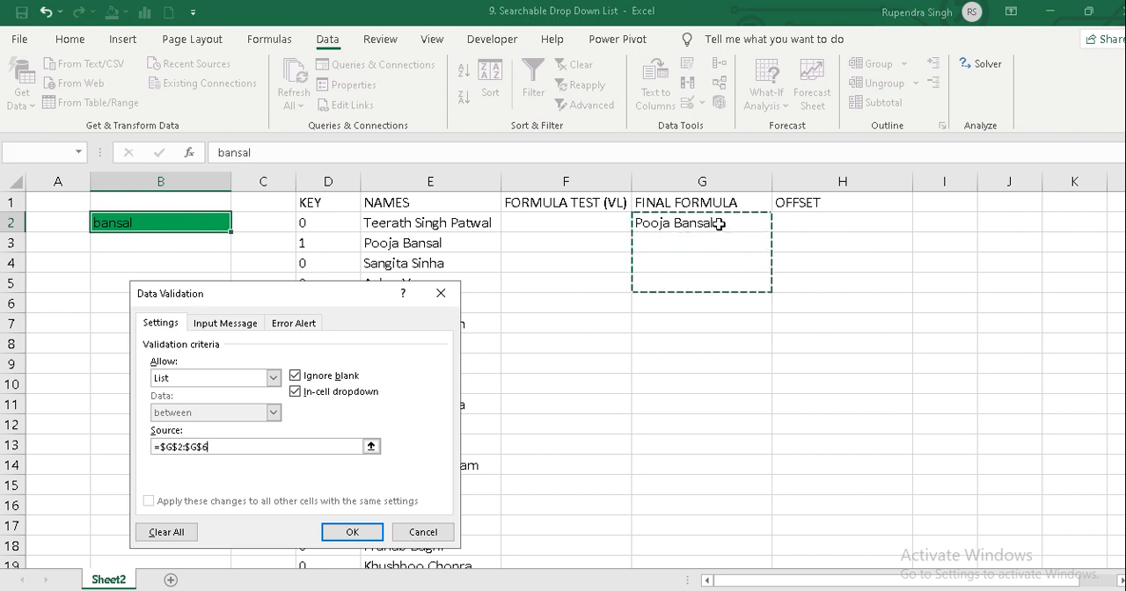
pyautogui.hotkey('shift', 'Up')
pyautogui.hotkey('shift', 'Up')
pyautogui.hotkey('shift', 'Up')
pyautogui.hotkey('shift', 'Up')
pyautogui.hotkey('shift', 'Up')
pyautogui.hotkey('shift', 'Up')
pyautogui.hotkey('shift', 'Up')
pyautogui.hotkey('shift', 'Up')
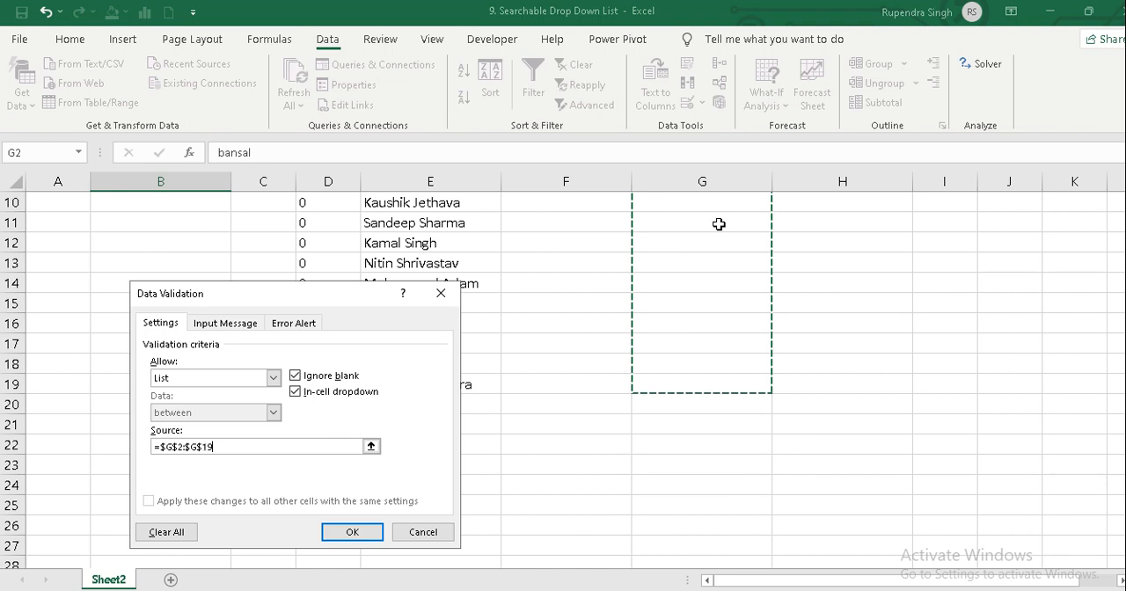
pyautogui.press('Return')
# Open the drop-down list in B2, look through its entries including the blank ones, and close it without choosing any.
pyautogui.hotkey('ctrl', 'Home')
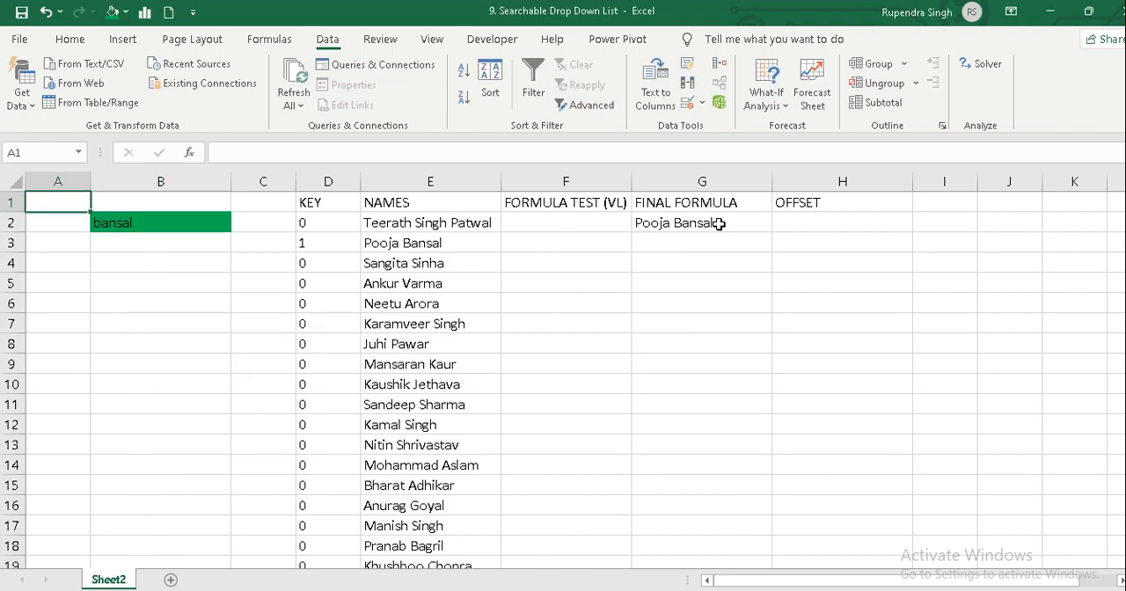
pyautogui.press('Down')
pyautogui.press('Right')
pyautogui.hotkey('alt', 'Down')
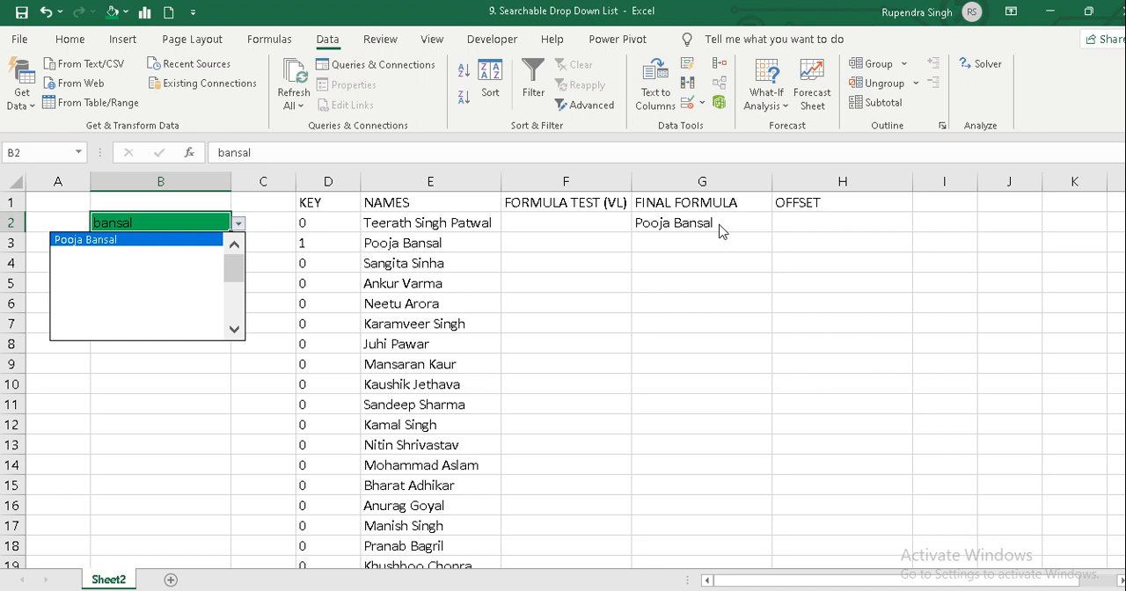
pyautogui.press('Escape')
pyautogui.hotkey('alt', 'Down')
pyautogui.press('Down')
pyautogui.press('Down')
pyautogui.press('Down')
pyautogui.press('Down')
pyautogui.press('Down')
pyautogui.press('Down')
pyautogui.press('Down')
pyautogui.press('Down')
pyautogui.press('Down')
pyautogui.press('Down')
pyautogui.press('Down')
pyautogui.press('Down')
pyautogui.press('Down')
pyautogui.press('Down')
pyautogui.press('Down')
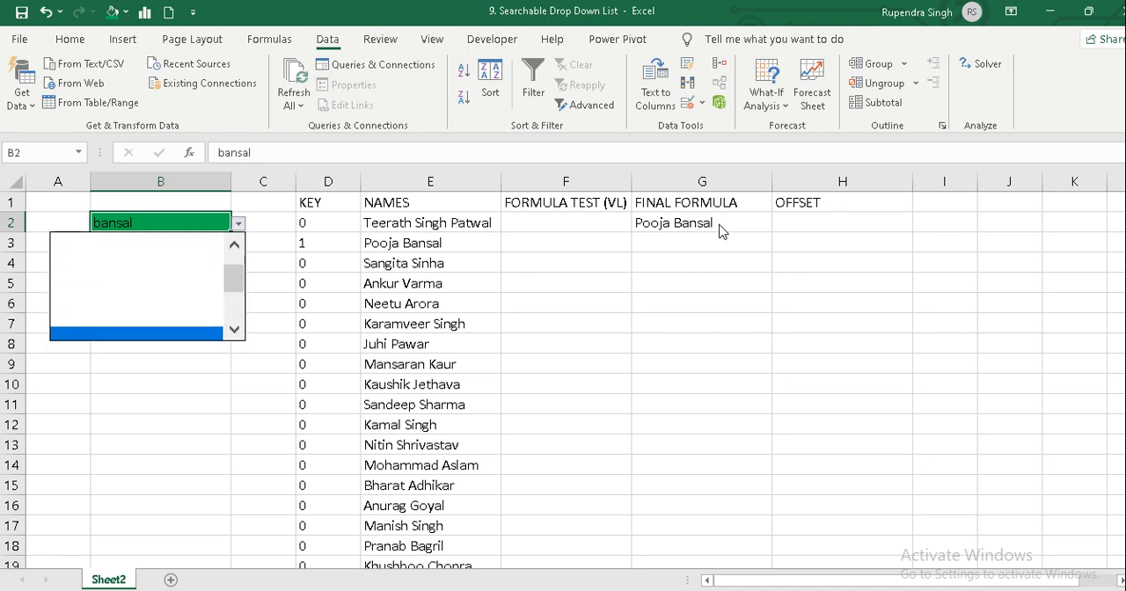
pyautogui.press('Up')
pyautogui.press('Up')
pyautogui.press('Up')
pyautogui.press('Up')
pyautogui.press('Up')
pyautogui.press('Up')
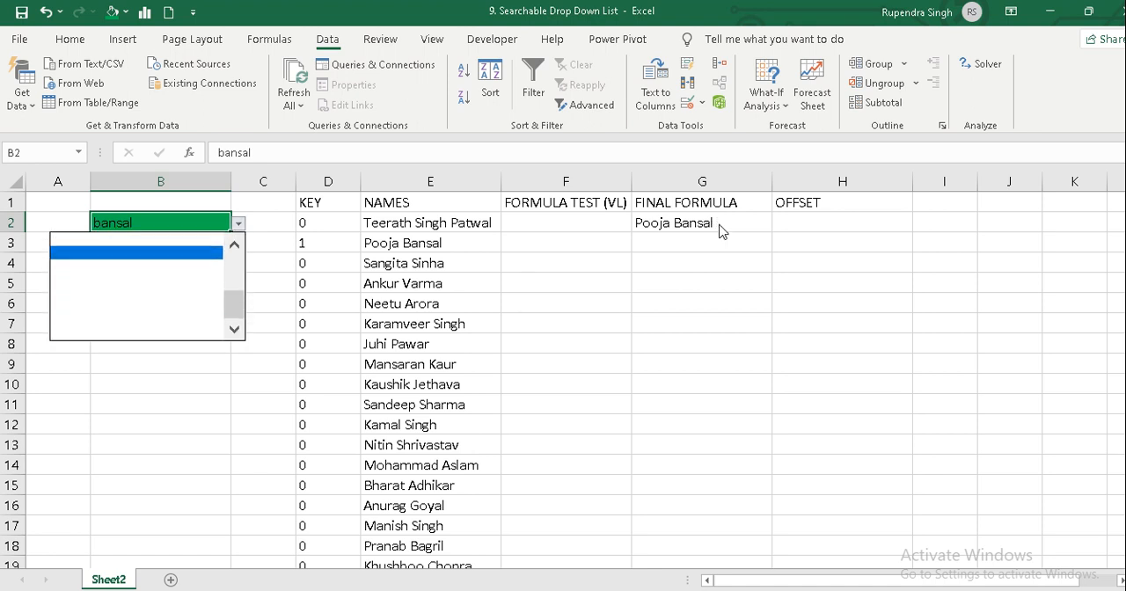
pyautogui.press('Escape')
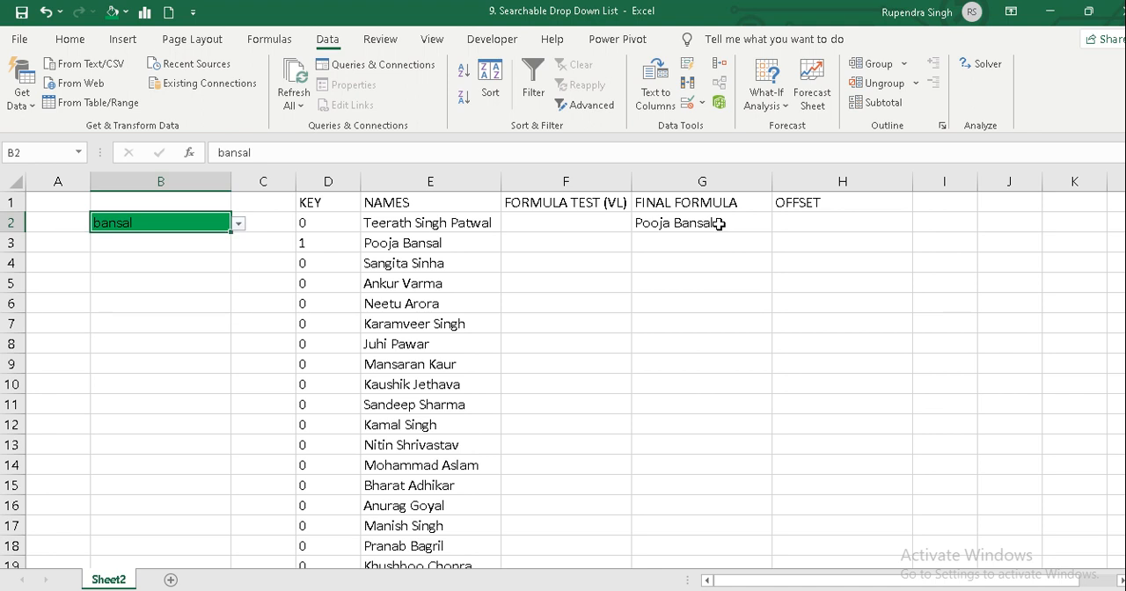
# Try to replace the search text in B2 with a different surname, and cancel the entry.
pyautogui.press('Delete')
pyautogui.write('sinha')
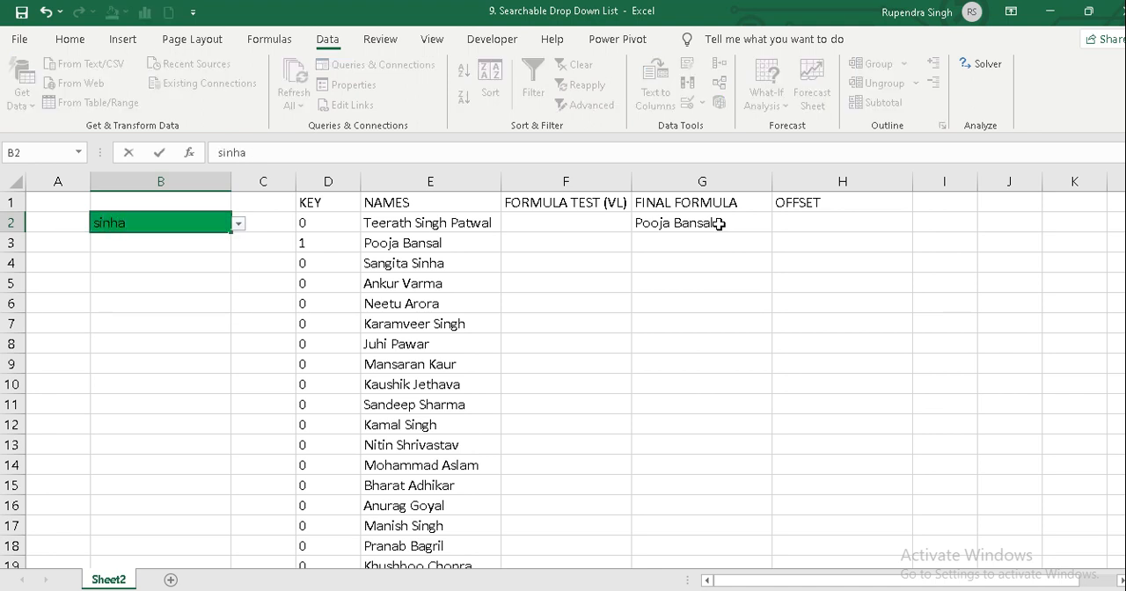
pyautogui.press('Return')
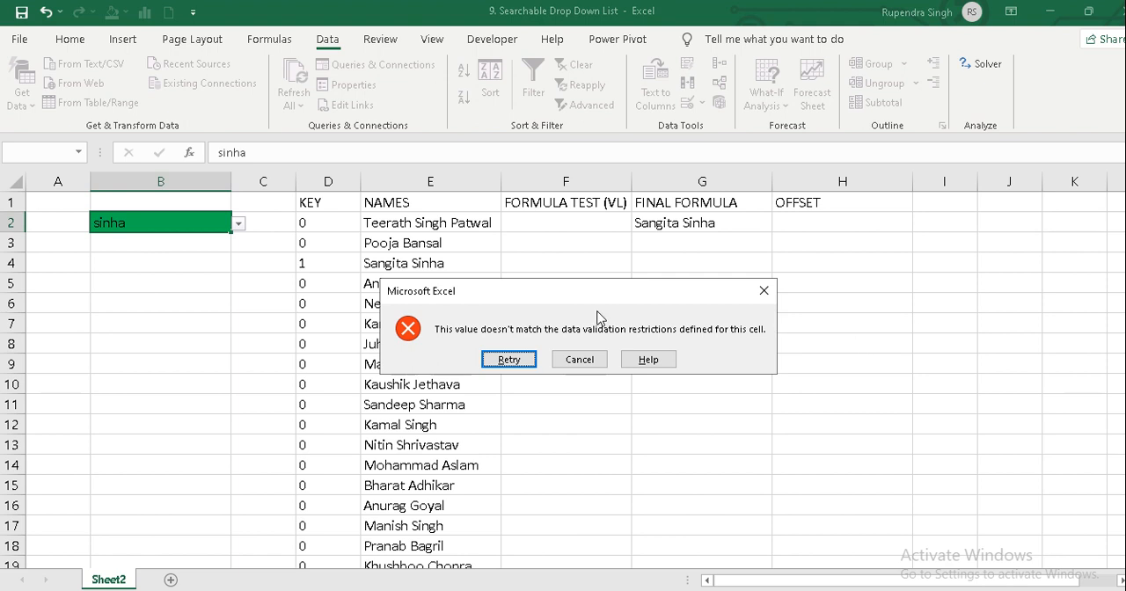
pyautogui.click(577, 360)
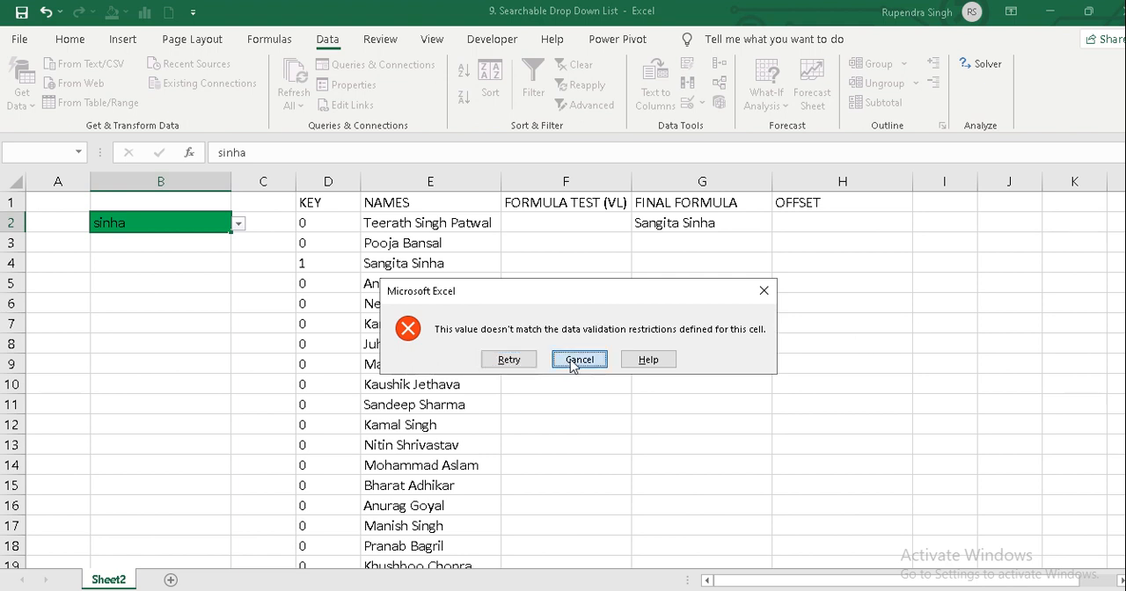
# Turn off the error alert for invalid data in B2's data validation settings and apply the change.
pyautogui.click(702, 102)
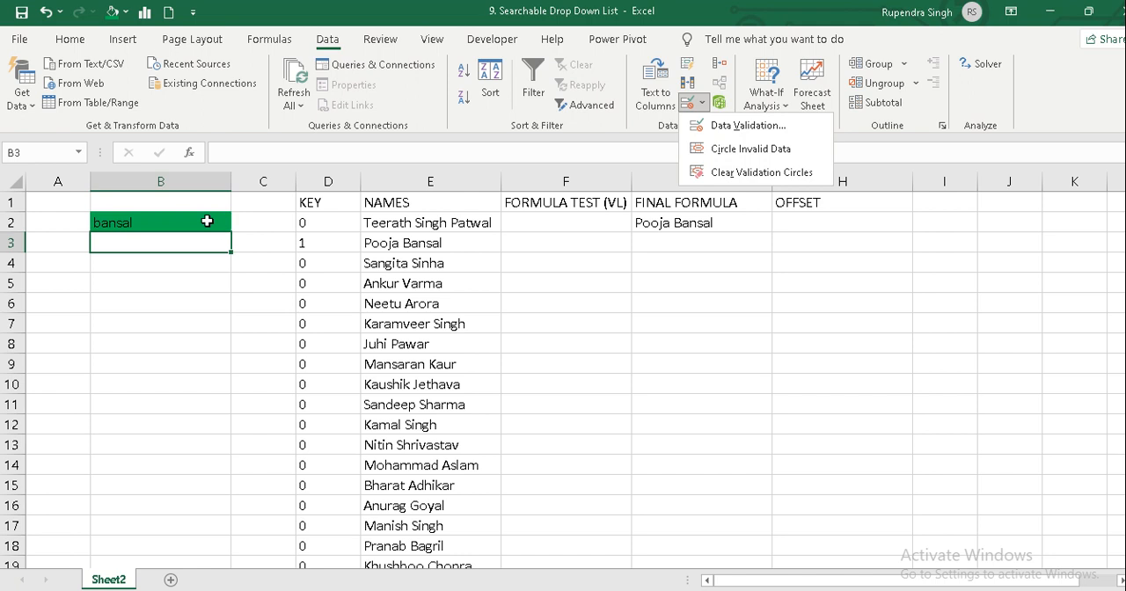
pyautogui.click(206, 221)
pyautogui.click(206, 221)
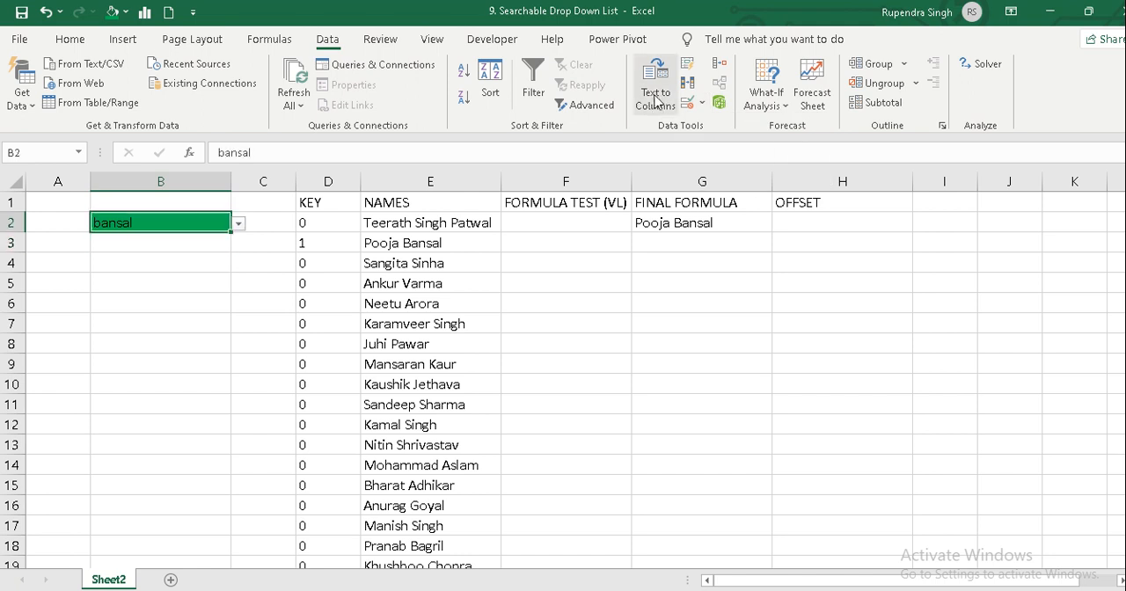
pyautogui.click(702, 102)
pyautogui.click(720, 126)
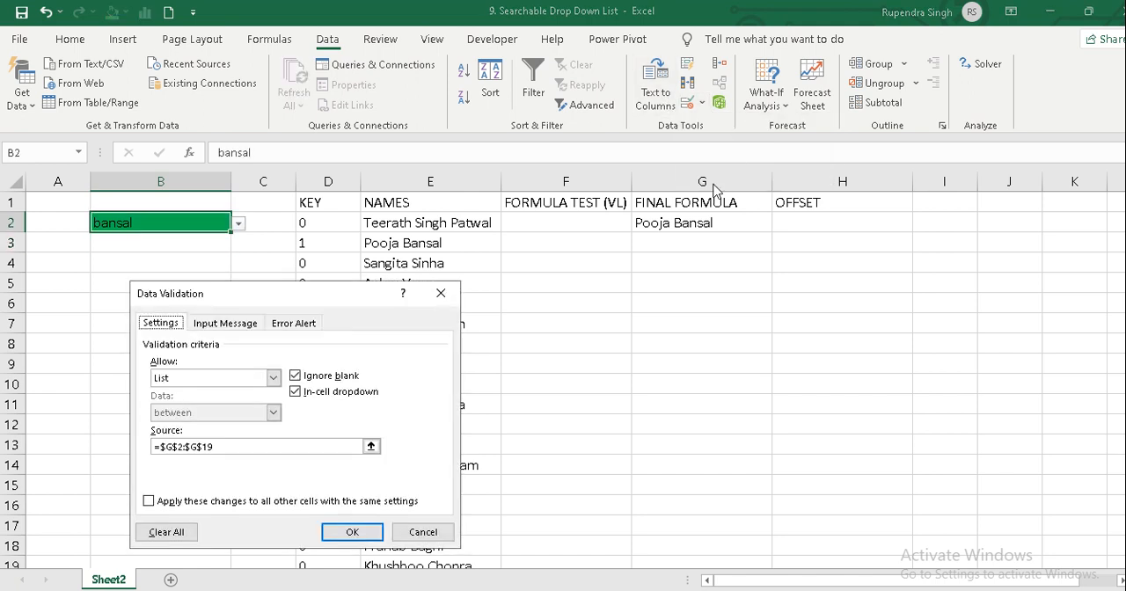
pyautogui.click(296, 324)
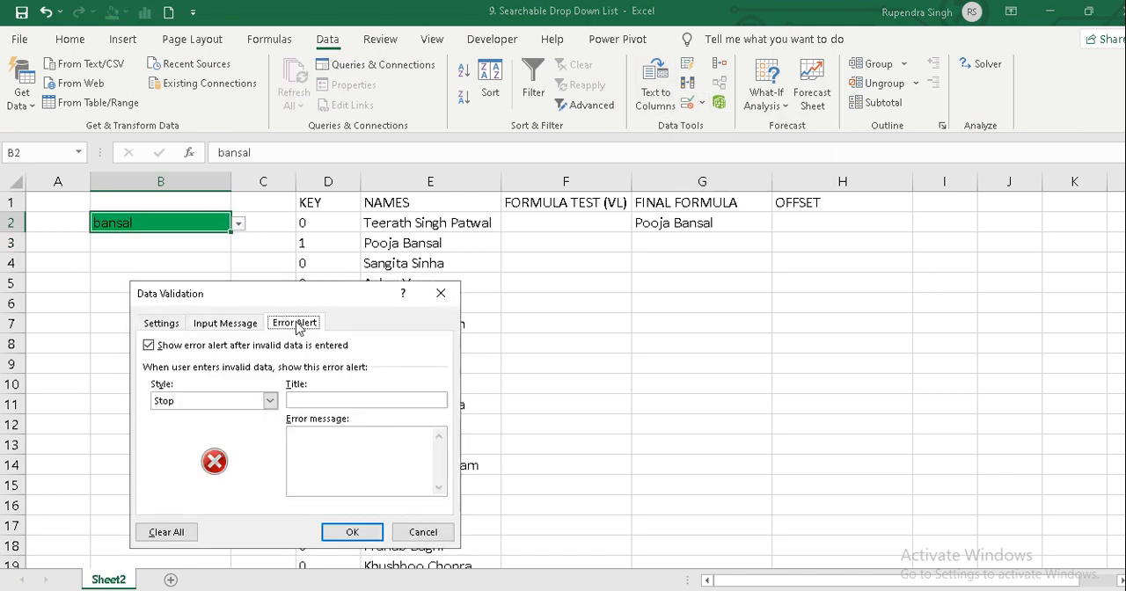
pyautogui.click(150, 345)
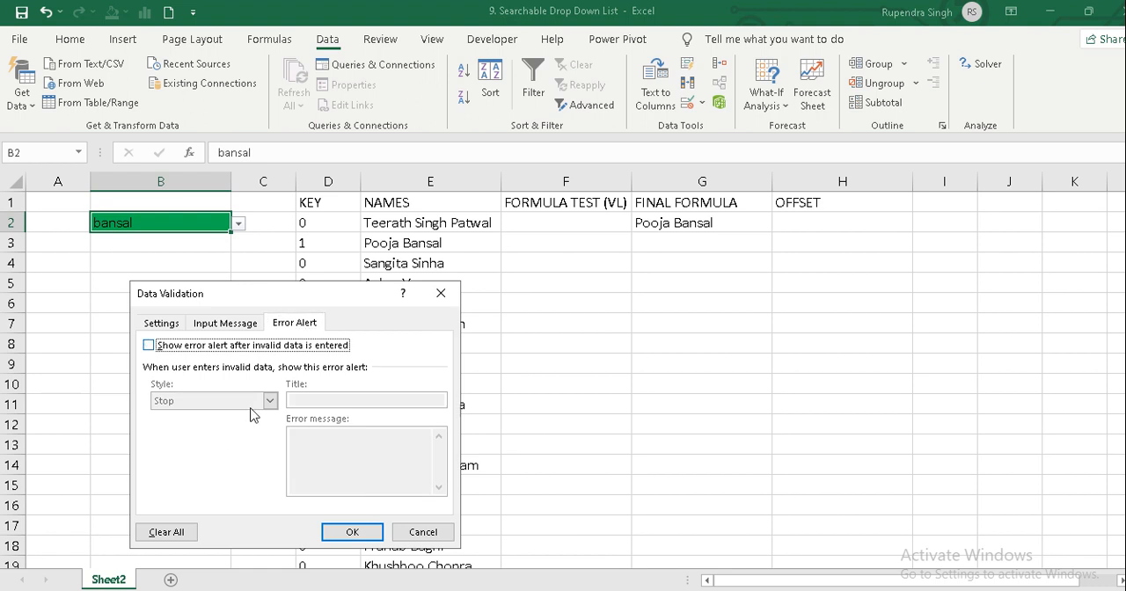
pyautogui.click(352, 531)
# Choose the suggested full name from B2's drop-down list, and replace it with the search text "sin".
pyautogui.hotkey('alt', 'Down')
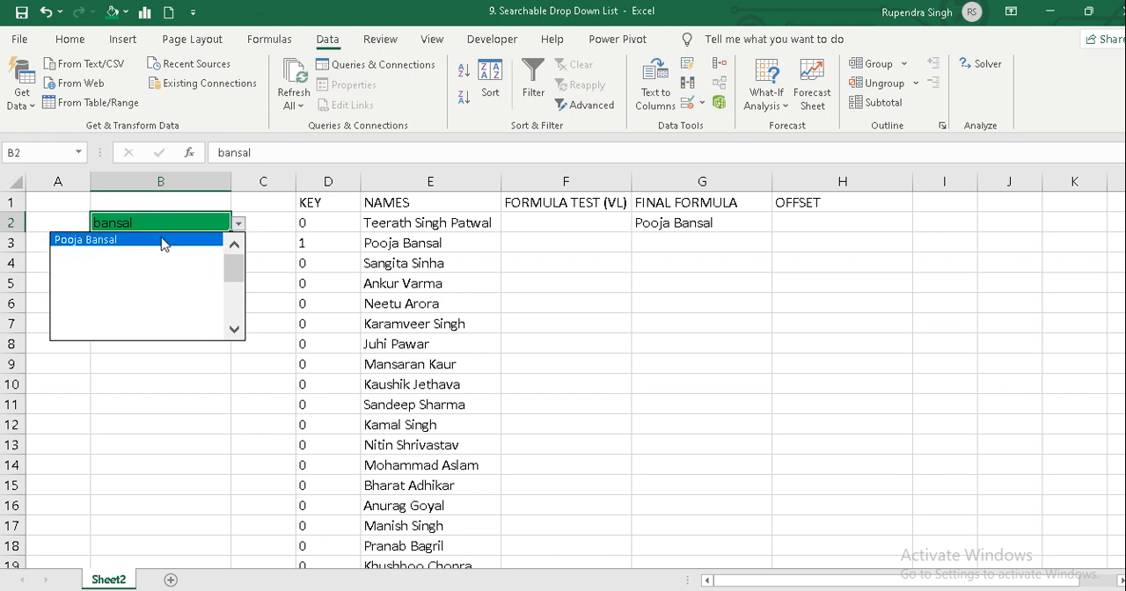
pyautogui.click(163, 241)
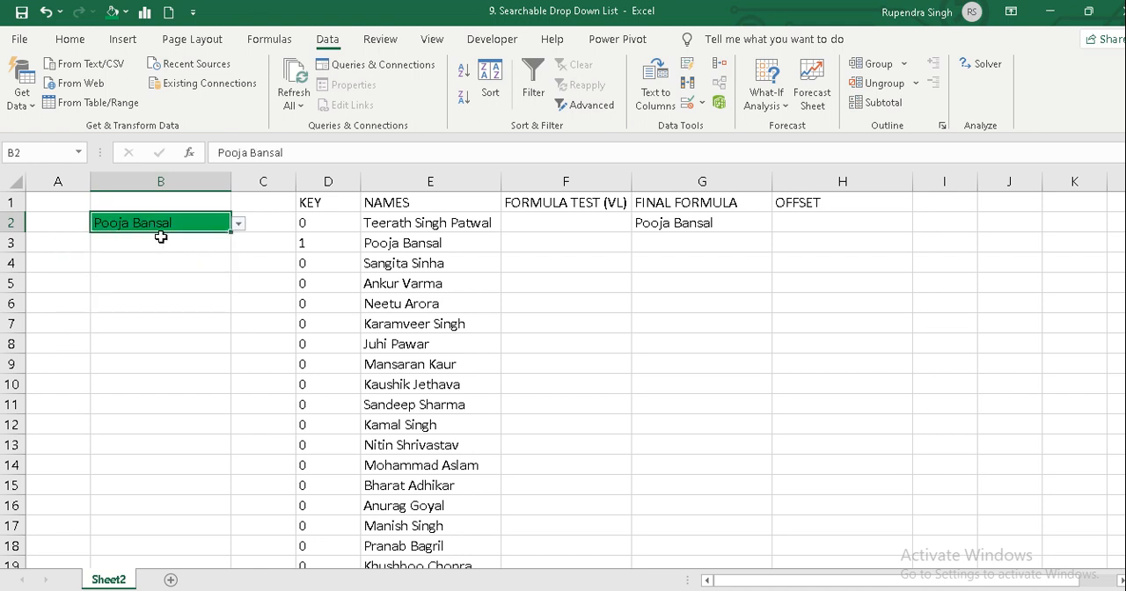
pyautogui.write('singh')
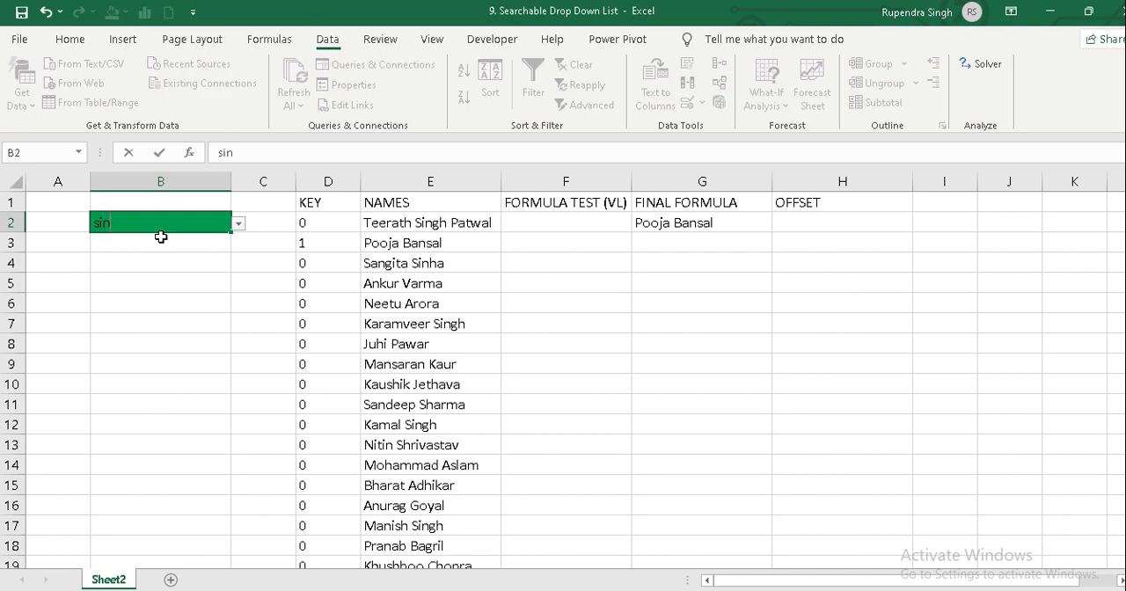
pyautogui.press('BackSpace')
pyautogui.press('BackSpace')
pyautogui.press('Return')
pyautogui.press('Up')
# Open the drop-down list in B2, look through the matches for "sin" and the entries below them, and close it without choosing any.
pyautogui.hotkey('alt', 'Down')
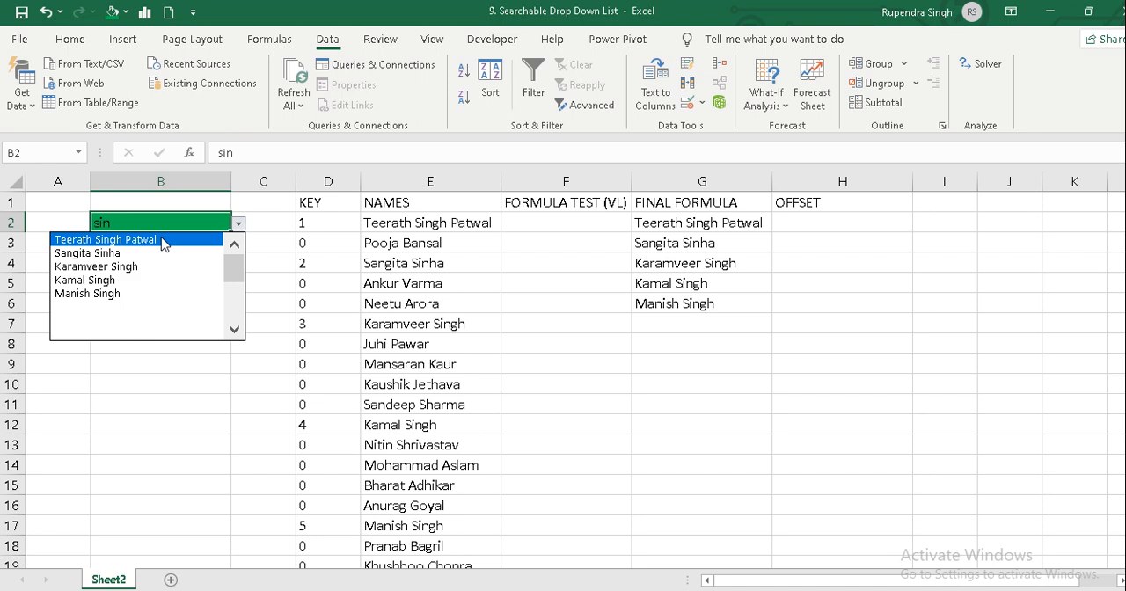
pyautogui.press('Down')
pyautogui.press('Down')
pyautogui.press('Down')
pyautogui.press('Down')
pyautogui.press('Down')
pyautogui.press('Down')
pyautogui.press('Up')
pyautogui.press('Up')
pyautogui.press('Up')
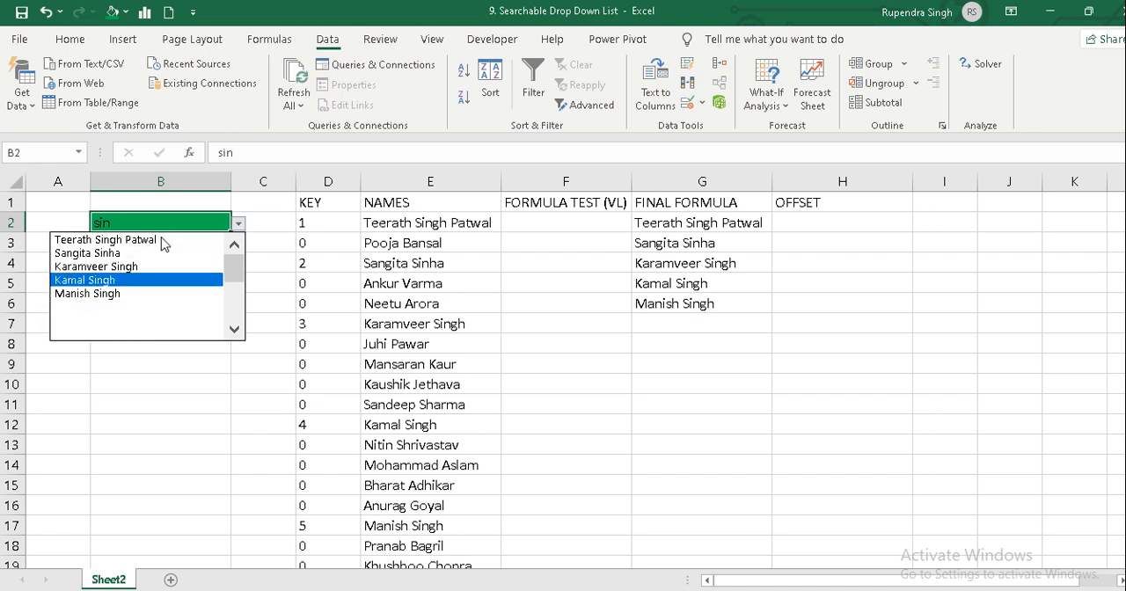
pyautogui.press('Up')
pyautogui.press('Up')
pyautogui.press('Up')
pyautogui.press('Down')
pyautogui.press('Down')
pyautogui.press('Down')
pyautogui.press('Down')
pyautogui.press('Down')
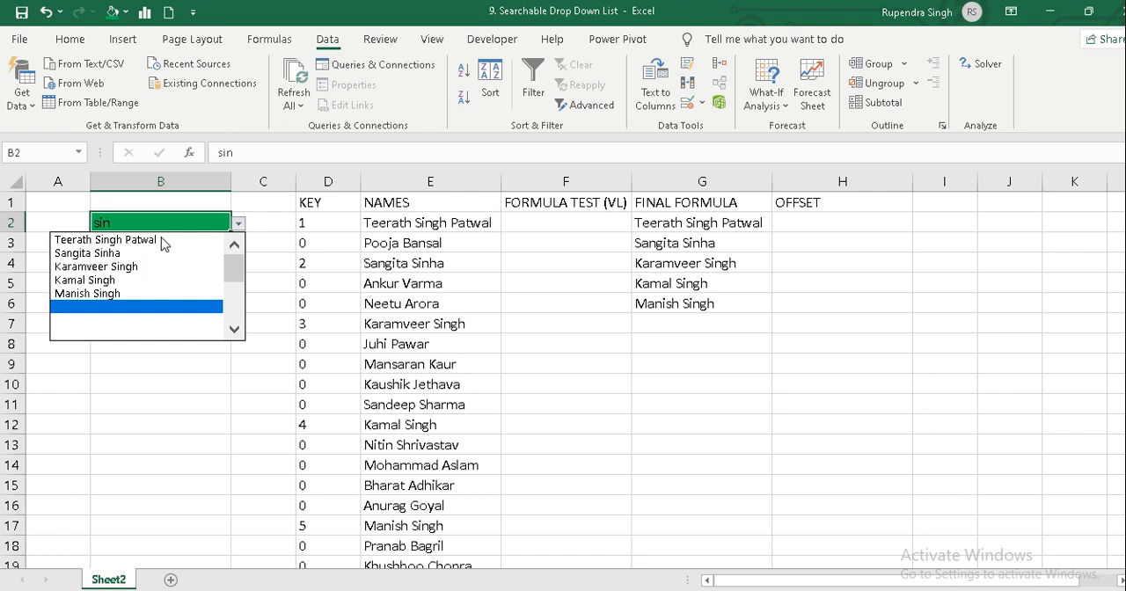
pyautogui.click(621, 315)
# Examine the FINAL FORMULA cells in column G, from G7 downward, for formulas that return blank text.
pyautogui.click(671, 321)
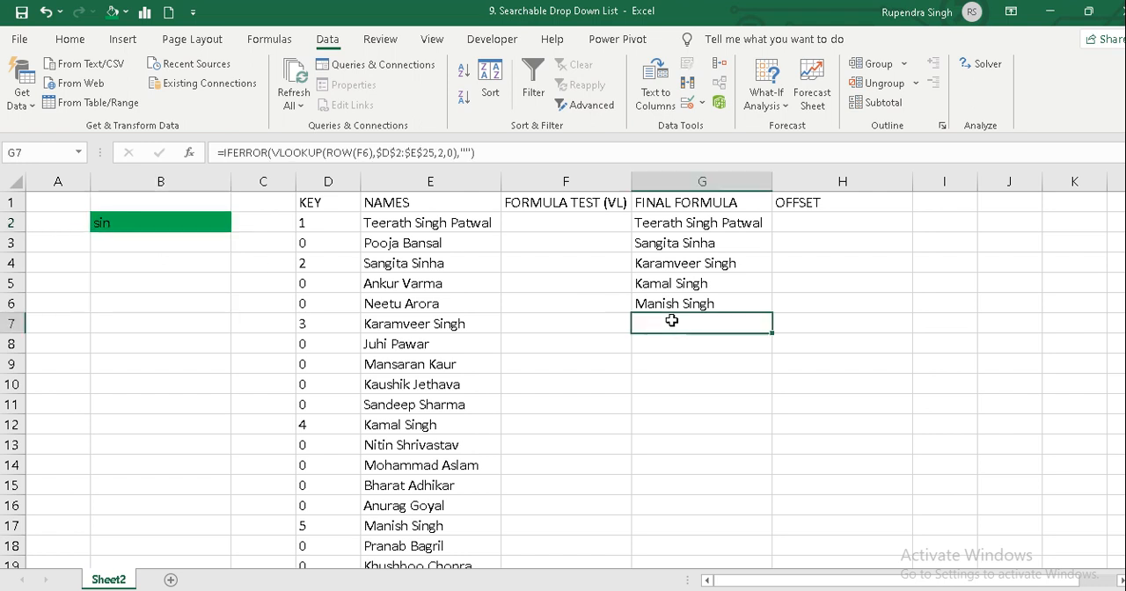
pyautogui.press('Down')
pyautogui.press('Down')
pyautogui.press('Down')
pyautogui.press('Down')
pyautogui.press('Down')
pyautogui.press('Down')
pyautogui.press('Down')
pyautogui.press('Down')
pyautogui.press('Down')
pyautogui.press('Down')
pyautogui.press('Down')
pyautogui.press('Down')
pyautogui.press('Down')
pyautogui.press('Down')
pyautogui.press('Down')
pyautogui.press('Down')
pyautogui.press('Down')
pyautogui.press('Down')
pyautogui.press('Down')
pyautogui.press('Down')
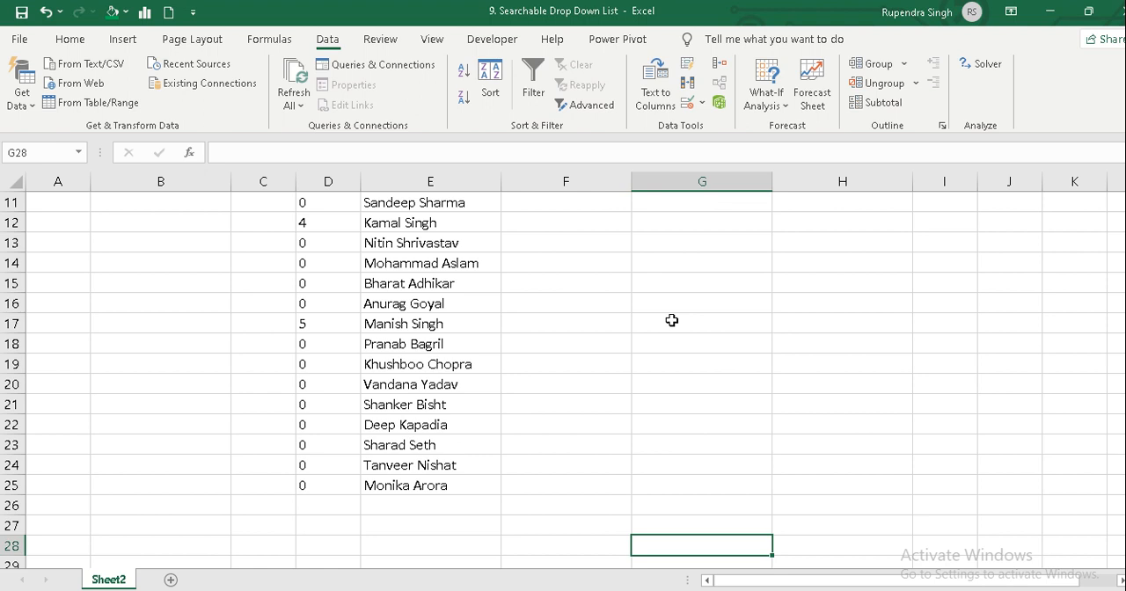
pyautogui.press('Up')
pyautogui.press('Up')
pyautogui.press('Up')
pyautogui.hotkey('ctrl', 'Up')
pyautogui.press('Down')
pyautogui.press('Down')
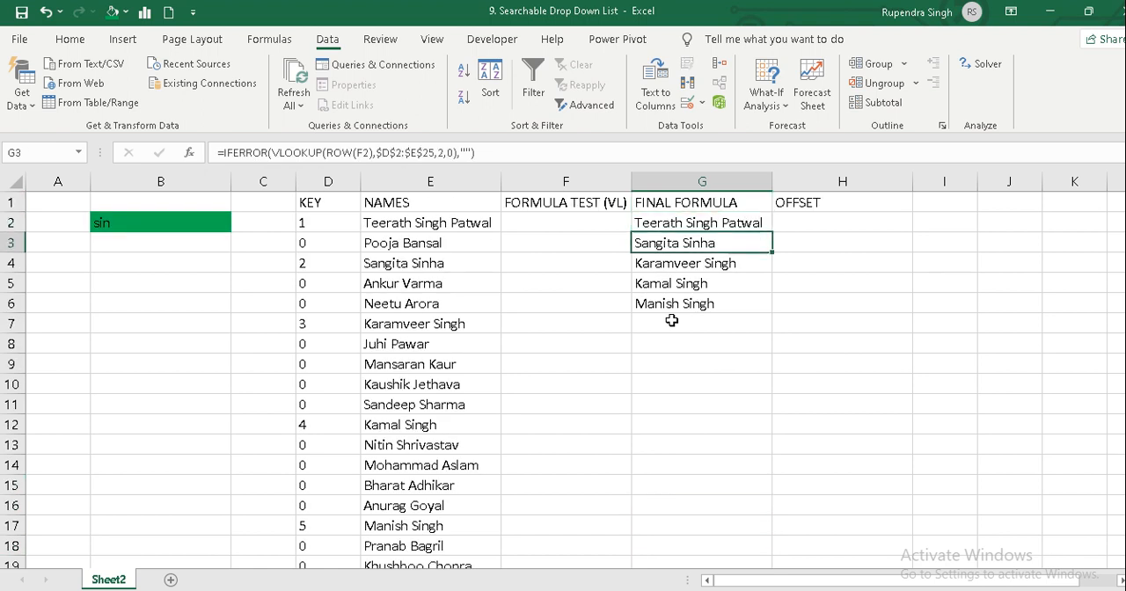
pyautogui.press('Down')
pyautogui.press('Down')
pyautogui.press('Down')
pyautogui.press('Down')
pyautogui.hotkey('shift', 'Down')
pyautogui.hotkey('shift', 'Down')
pyautogui.hotkey('shift', 'Down')
pyautogui.hotkey('shift', 'Down')
pyautogui.hotkey('shift', 'Down')
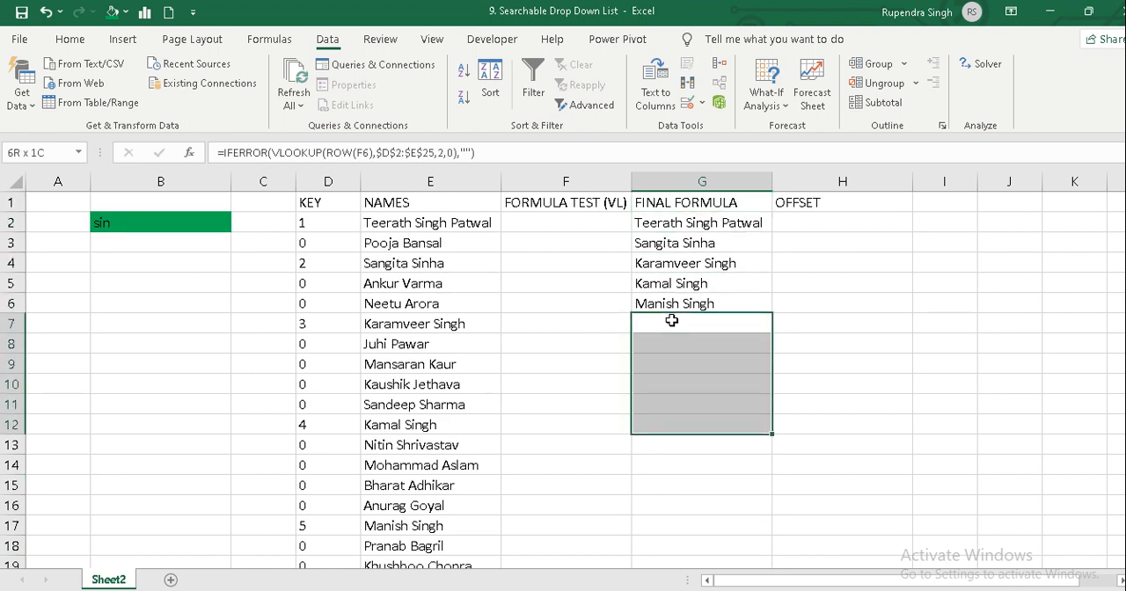
pyautogui.hotkey('shift', 'Down')
pyautogui.hotkey('shift', 'Down')
pyautogui.hotkey('shift', 'Down')
pyautogui.hotkey('shift', 'Down')
pyautogui.hotkey('shift', 'Down')
pyautogui.hotkey('shift', 'Down')
pyautogui.hotkey('shift', 'Down')
pyautogui.hotkey('shift', 'Down')
pyautogui.hotkey('shift', 'Down')
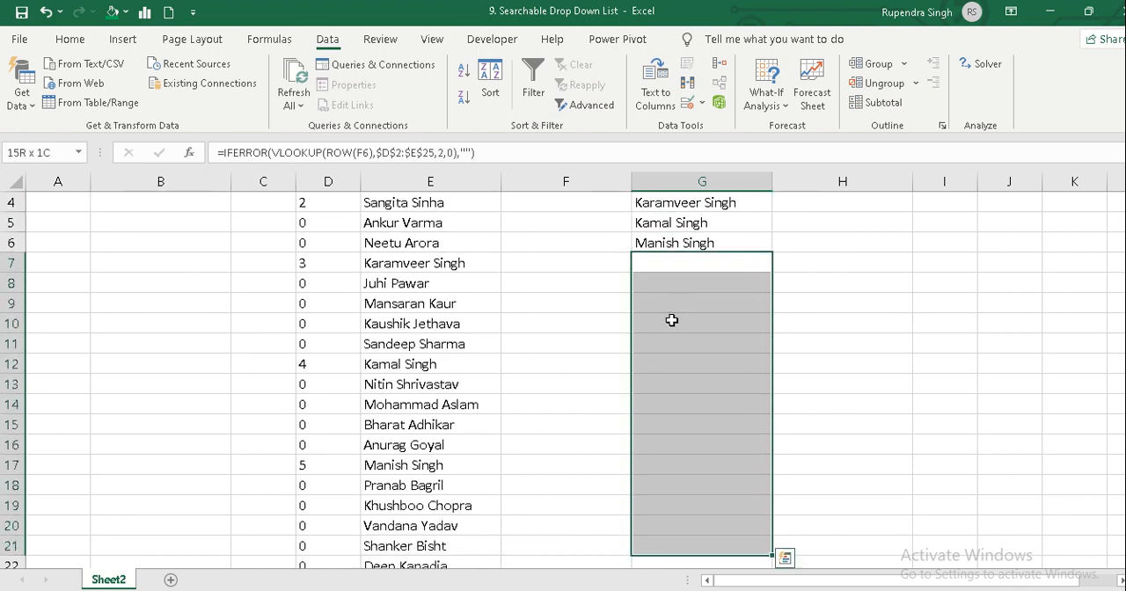
pyautogui.hotkey('shift', 'Down')
pyautogui.hotkey('shift', 'Down')
pyautogui.hotkey('shift', 'Down')
pyautogui.hotkey('shift', 'Down')
pyautogui.hotkey('ctrl', 'Up')
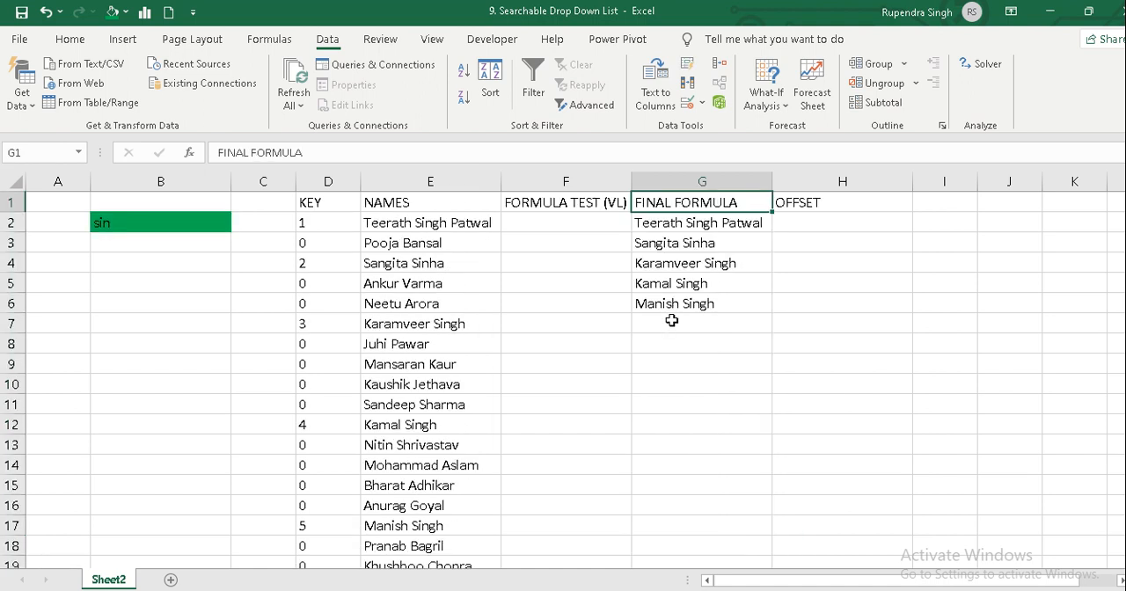
# Reopen B2's drop-down list, compare the matching names with the blank entries beneath them, and close it without choosing any.
pyautogui.press('Left')
pyautogui.press('Left')
pyautogui.press('Left')
pyautogui.press('Left')
pyautogui.press('Left')
pyautogui.press('Down')
pyautogui.hotkey('alt', 'Down')
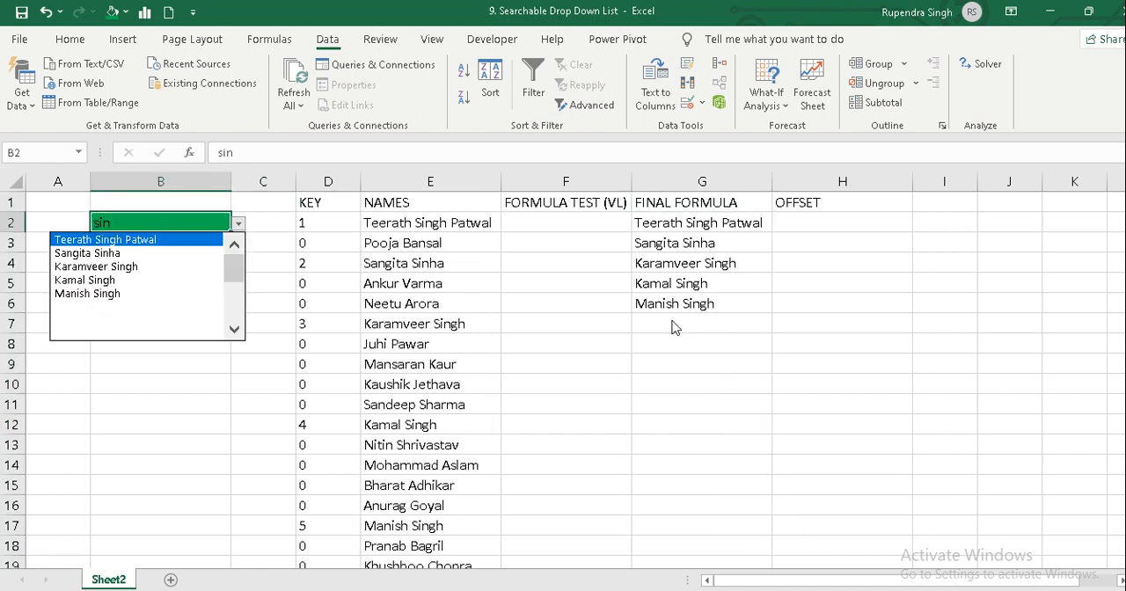
pyautogui.press('Down')
pyautogui.press('Down')
pyautogui.press('Down')
pyautogui.press('Down')
pyautogui.press('Down')
pyautogui.press('Down')
pyautogui.press('Down')
pyautogui.press('Down')
pyautogui.press('Down')
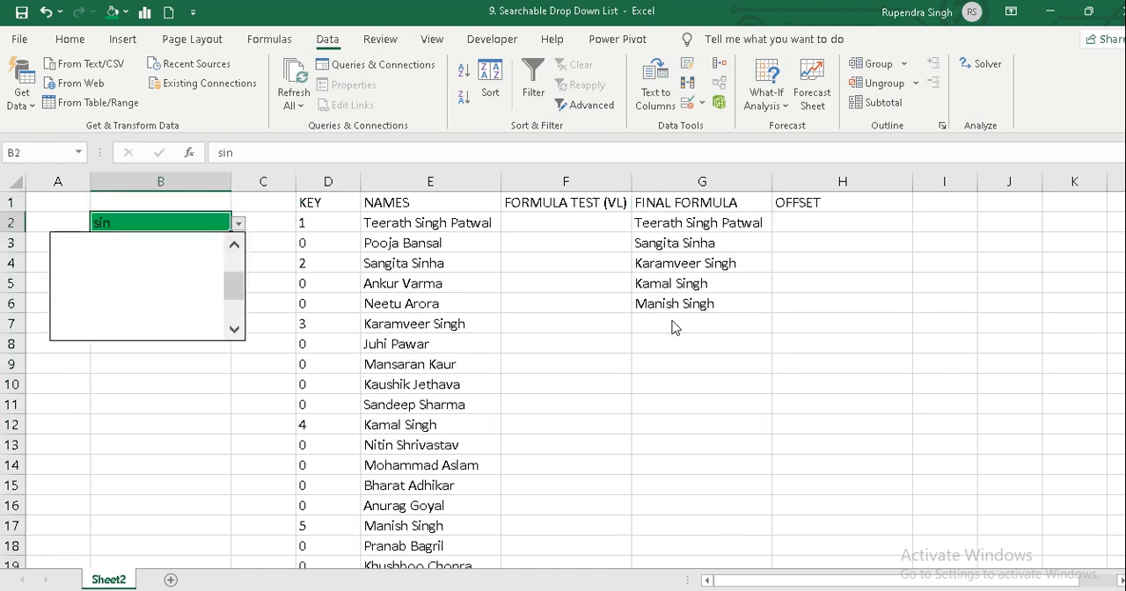
pyautogui.press('Up')
pyautogui.press('Up')
pyautogui.press('Up')
pyautogui.press('Up')
pyautogui.press('Up')
pyautogui.press('Up')
pyautogui.press('Up')
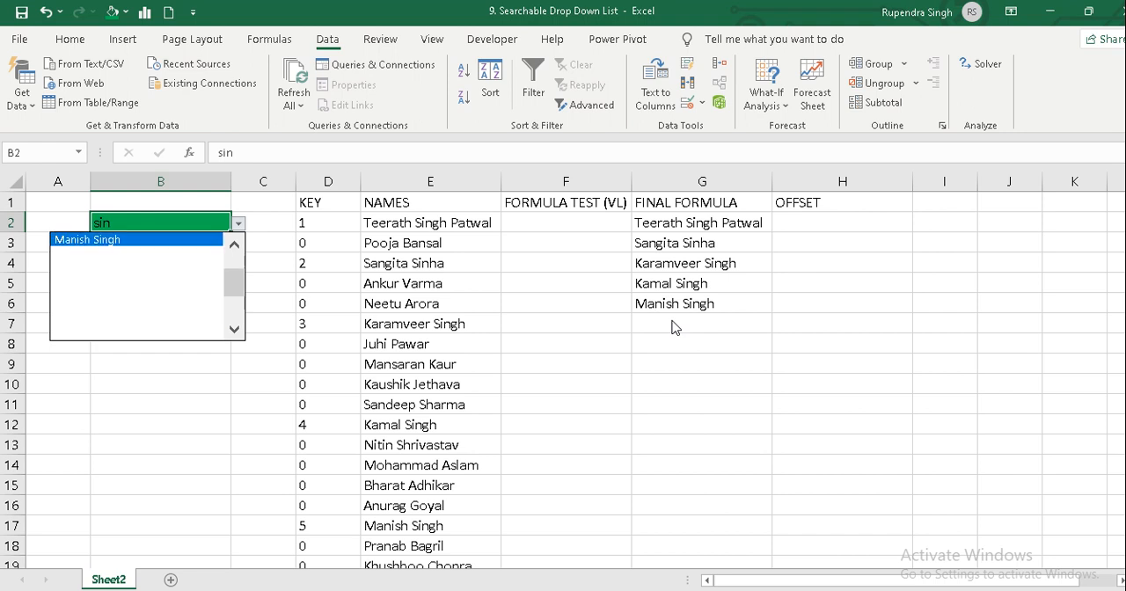
pyautogui.press('Up')
pyautogui.press('Up')
pyautogui.press('Up')
pyautogui.press('Up')
pyautogui.press('Escape')
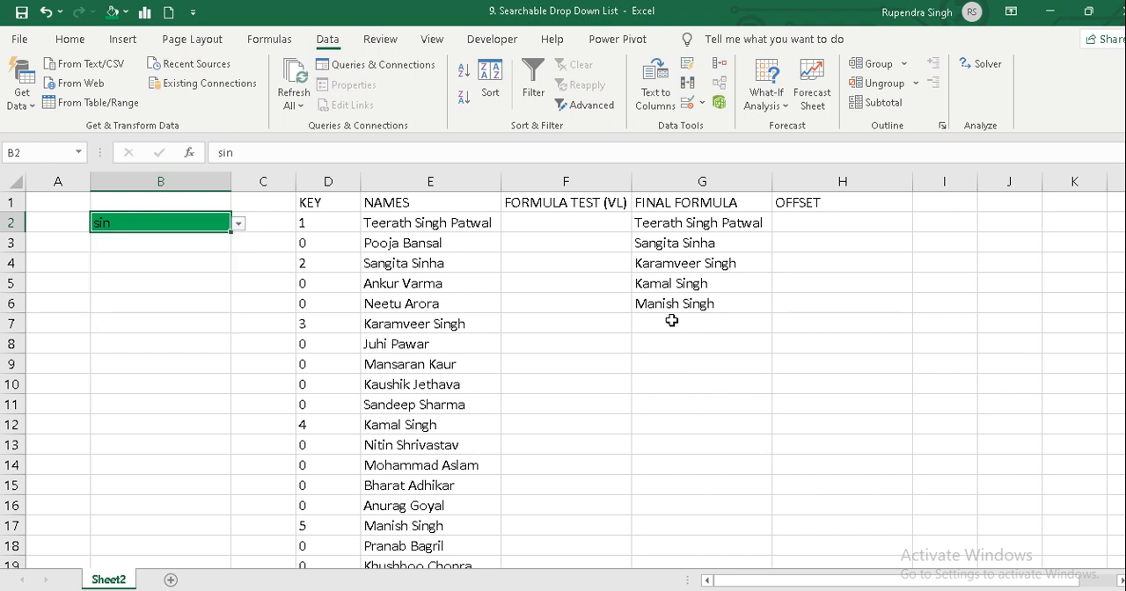
pyautogui.hotkey('alt', 'Down')
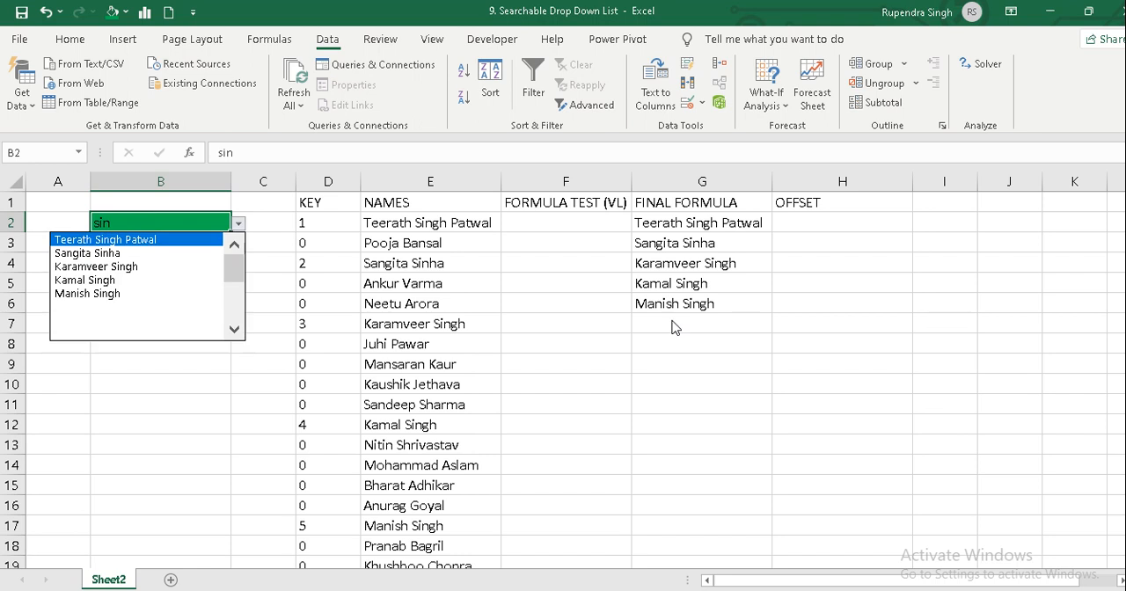
pyautogui.press('Down')
pyautogui.press('Down')
pyautogui.press('Down')
pyautogui.press('Down')
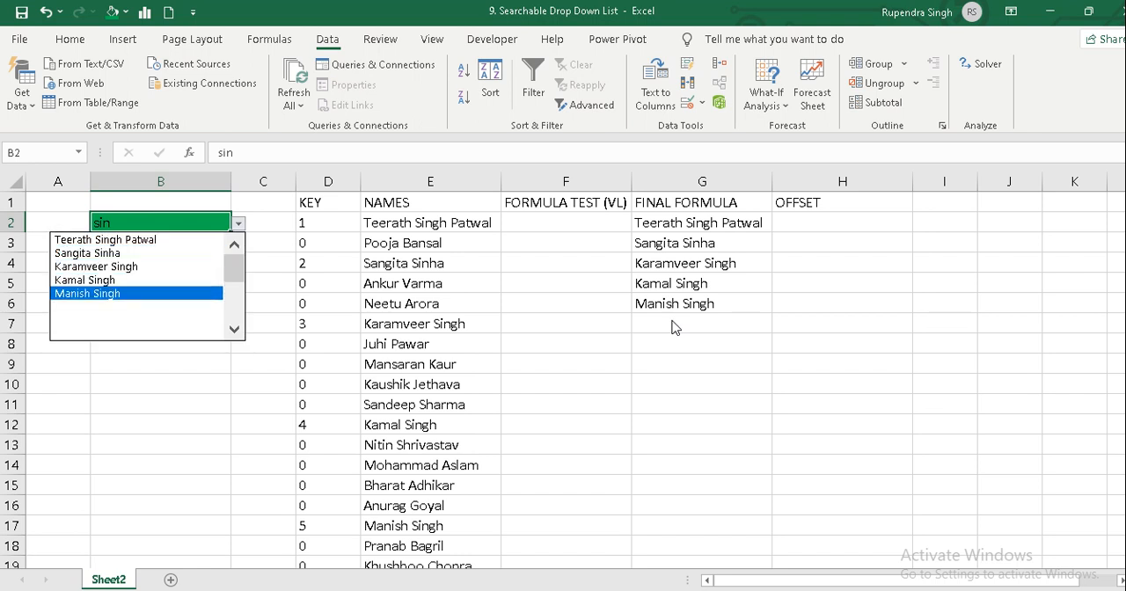
pyautogui.press('Down')
pyautogui.press('Down')
pyautogui.press('Down')
pyautogui.press('Down')
pyautogui.press('Down')
pyautogui.press('Down')
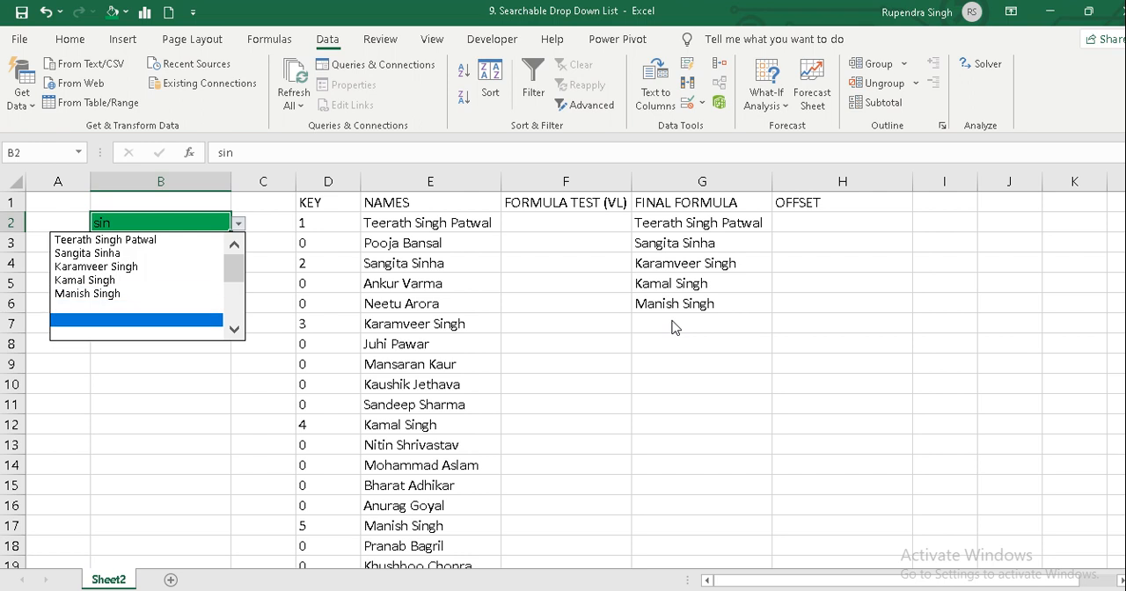
pyautogui.press('Down')
pyautogui.press('Down')
pyautogui.press('Down')
pyautogui.press('Down')
pyautogui.press('Down')
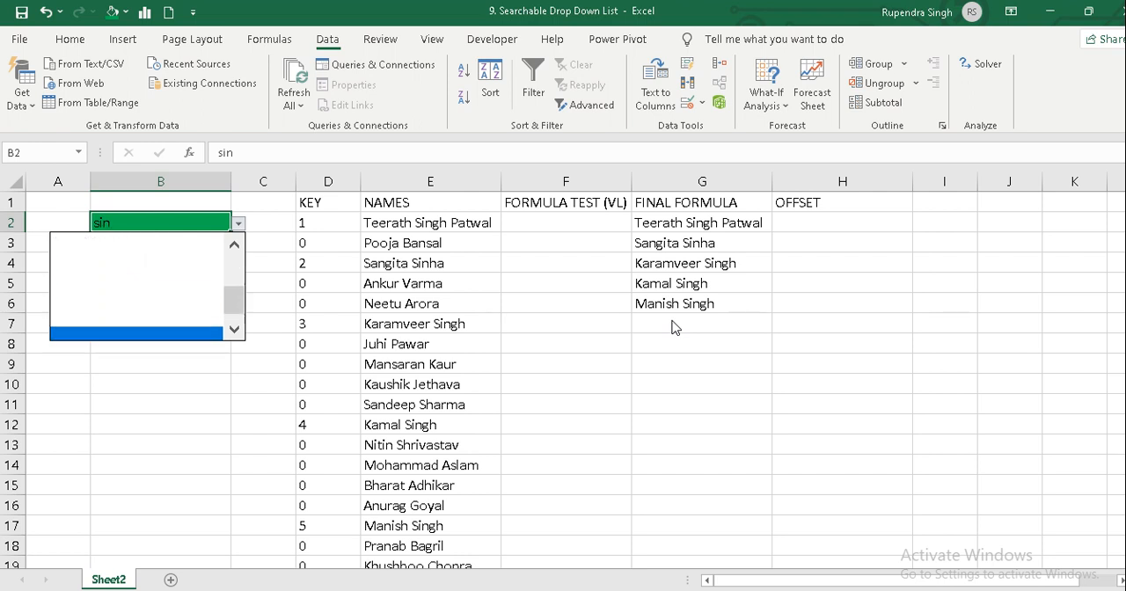
pyautogui.press('Up')
pyautogui.press('Up')
pyautogui.press('Up')
pyautogui.press('Up')
pyautogui.press('Up')
pyautogui.press('Up')
pyautogui.press('Up')
pyautogui.press('Up')
pyautogui.press('Up')
pyautogui.press('Up')
pyautogui.press('Up')
pyautogui.press('Up')
pyautogui.press('Up')
pyautogui.press('Up')
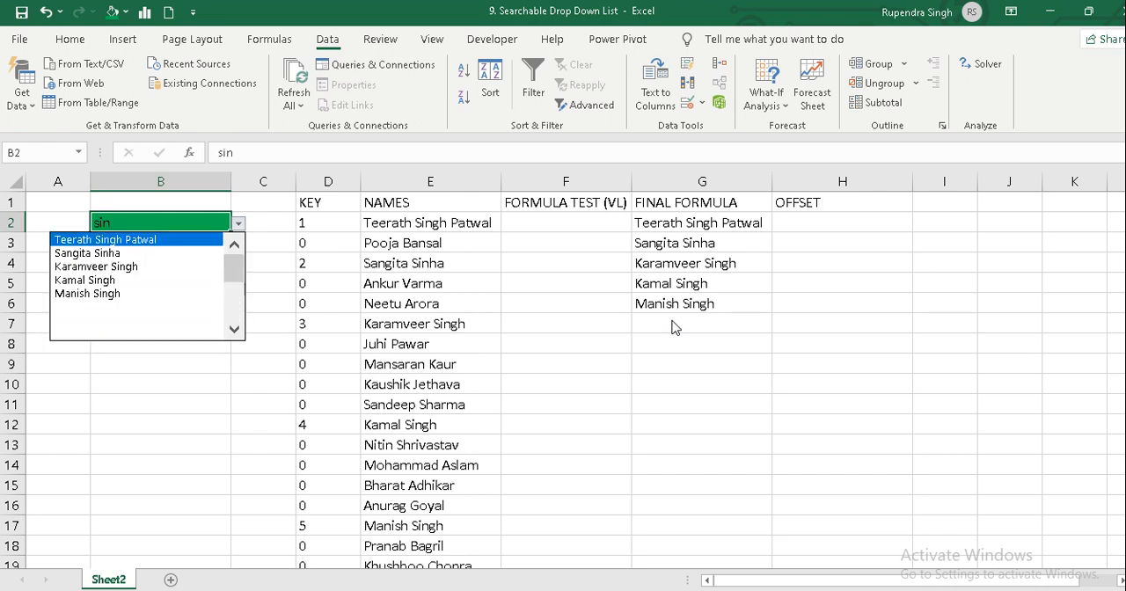
pyautogui.press('Down')
pyautogui.press('Down')
pyautogui.press('Down')
pyautogui.press('Down')
pyautogui.press('Down')
pyautogui.press('Down')
pyautogui.press('Down')
pyautogui.press('Down')
pyautogui.press('Down')
pyautogui.press('Down')
pyautogui.press('Down')
pyautogui.press('Down')
pyautogui.press('Down')
pyautogui.press('Down')
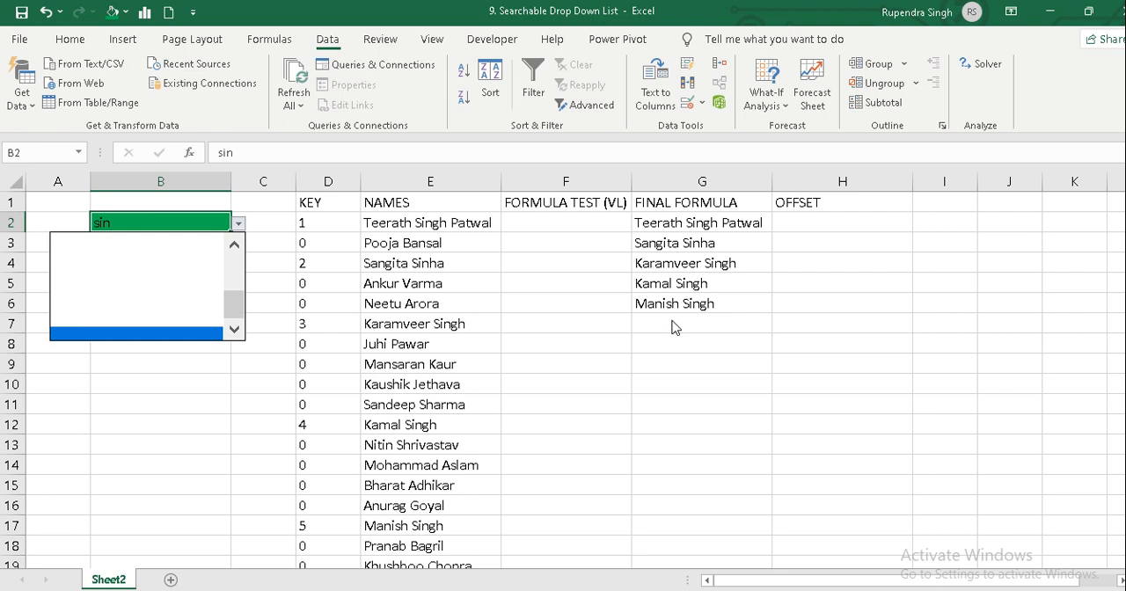
pyautogui.press('Up')
pyautogui.press('Up')
pyautogui.press('Up')
pyautogui.press('Up')
pyautogui.press('Up')
pyautogui.press('Up')
pyautogui.press('Up')
pyautogui.press('Up')
pyautogui.press('Up')
pyautogui.press('Up')
pyautogui.press('Up')
pyautogui.press('Up')
pyautogui.press('Up')
pyautogui.press('Up')
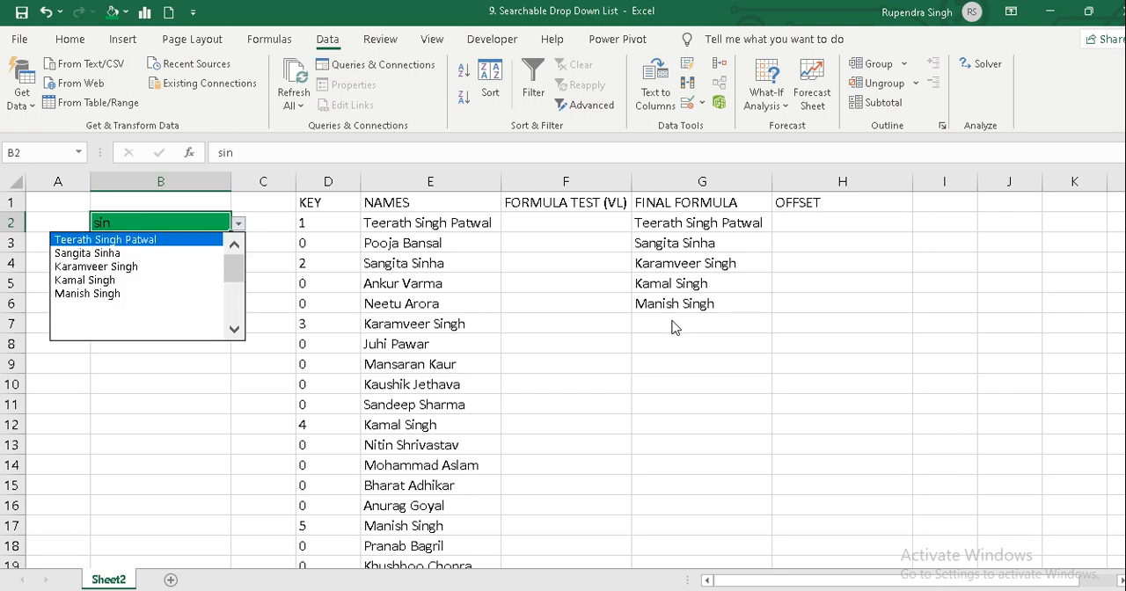
pyautogui.press('Escape')
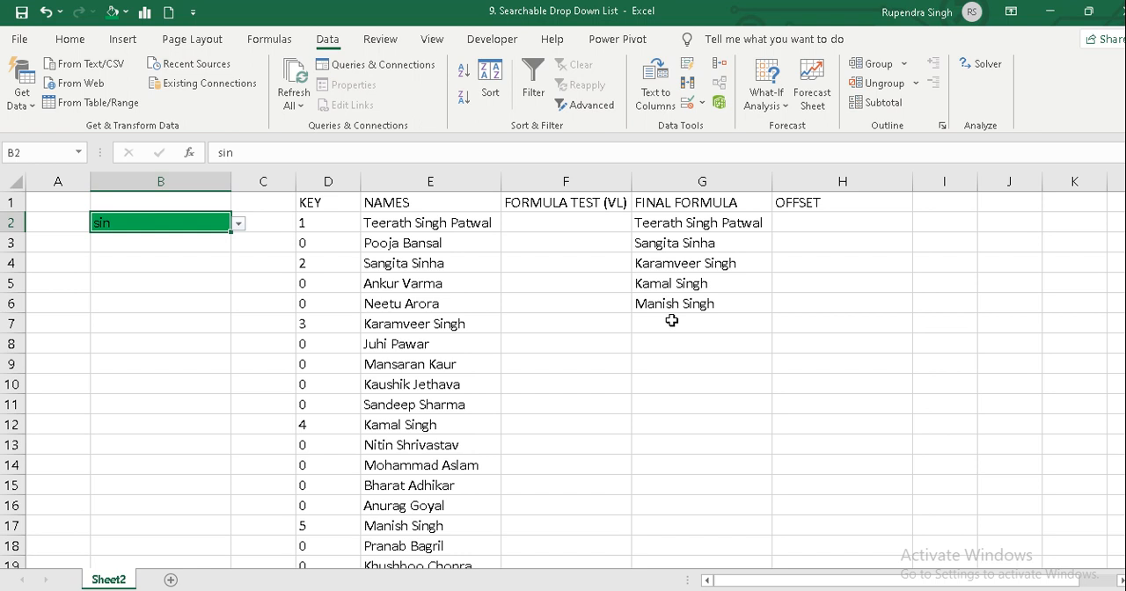
# Start an OFFSET formula in H2 with $G$2 as the absolute reference, leaving the rows and columns arguments empty.
pyautogui.press('Right')
pyautogui.press('Right')
pyautogui.press('Right')
pyautogui.press('Right')
pyautogui.press('Right')
pyautogui.press('Right')
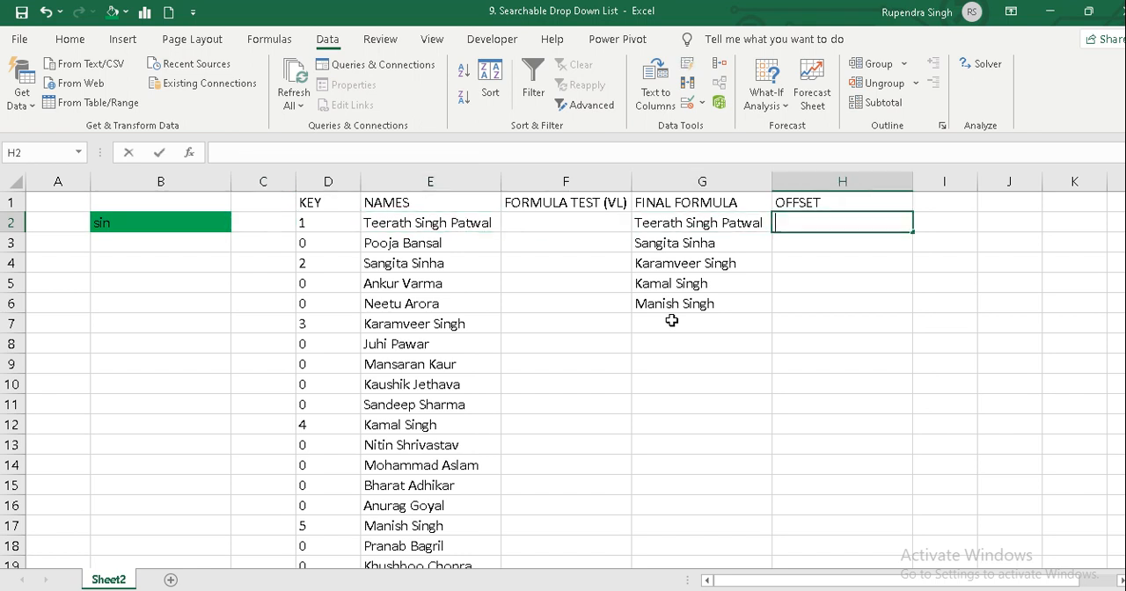
pyautogui.write('=off')
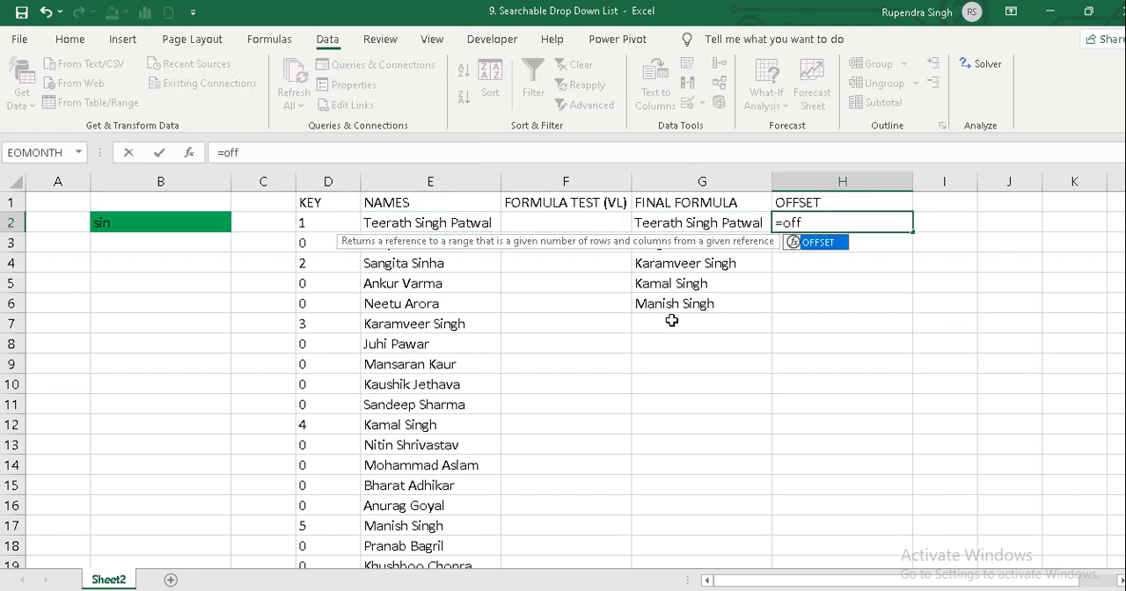
pyautogui.press('Tab')
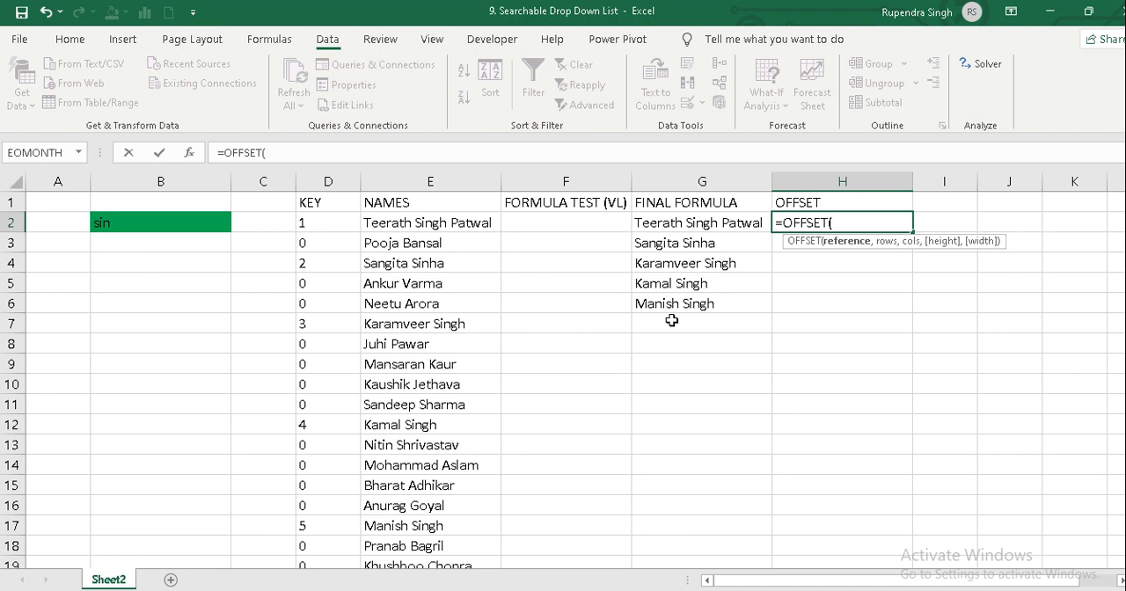
pyautogui.click(685, 225)
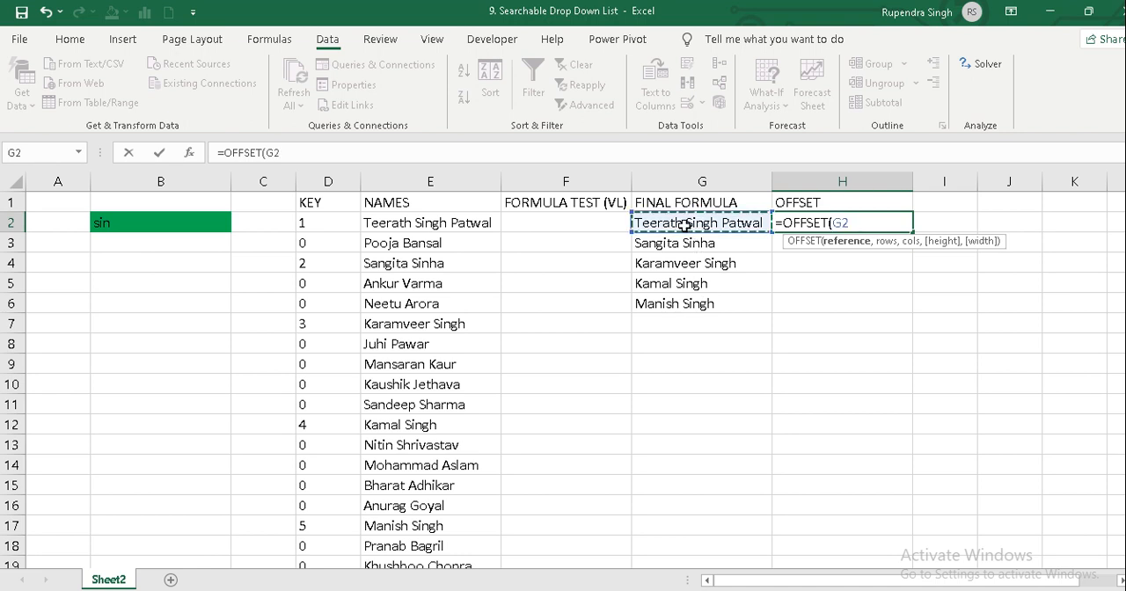
pyautogui.press('F4')
pyautogui.write(',')
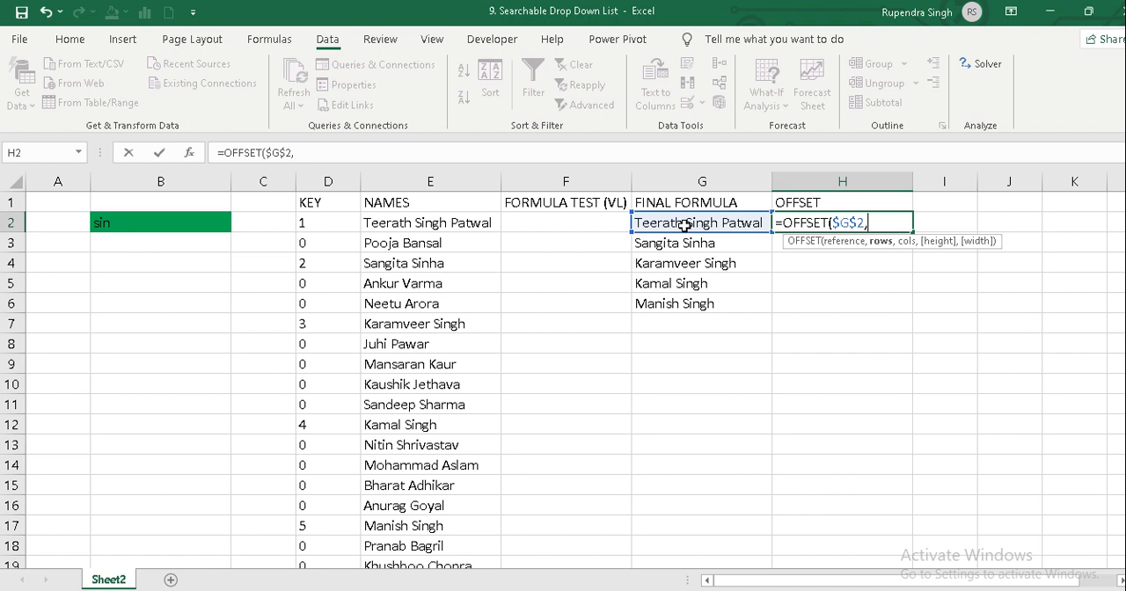
pyautogui.click(1121, 581)
pyautogui.click(1121, 581)
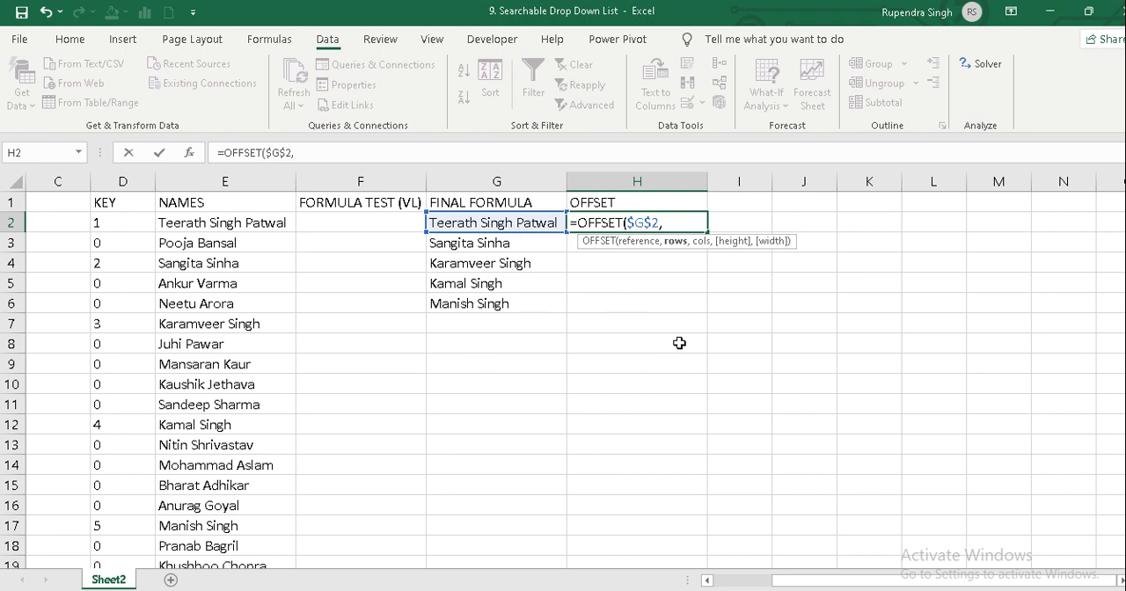
pyautogui.write(',')
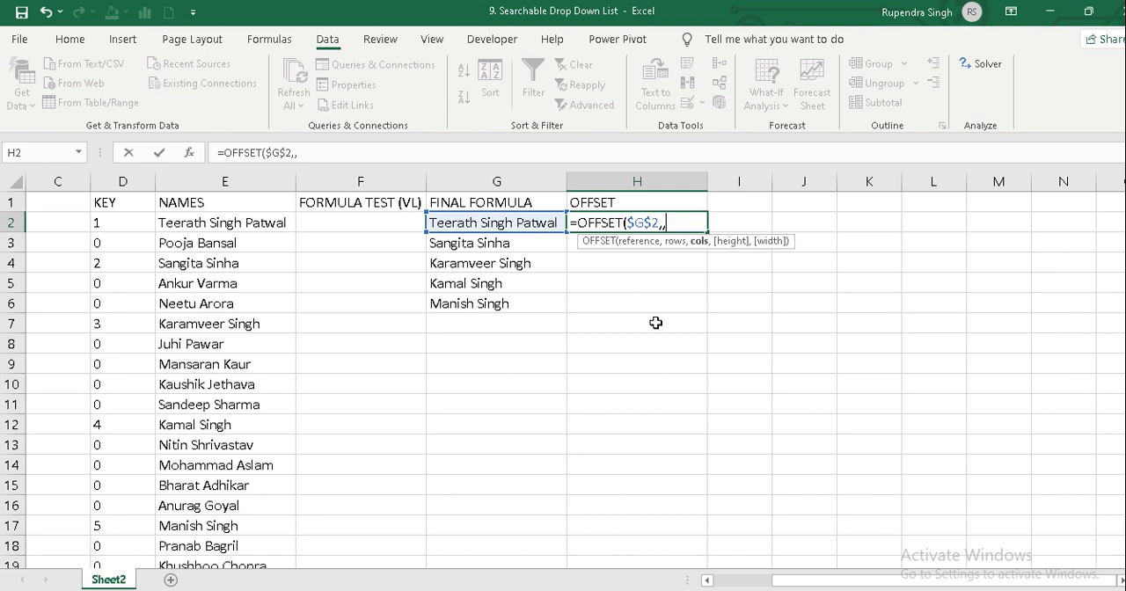
pyautogui.write(',')
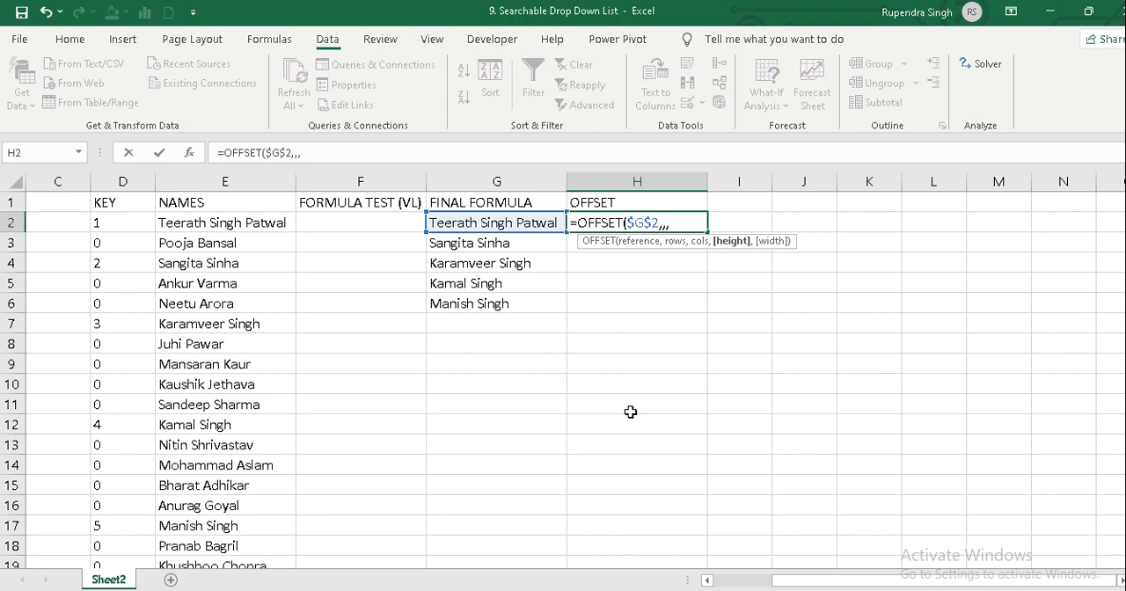
# Add a COUNTIF function as the OFFSET height argument, with the absolute range $G$2:$G$25.
pyautogui.write('countif(')
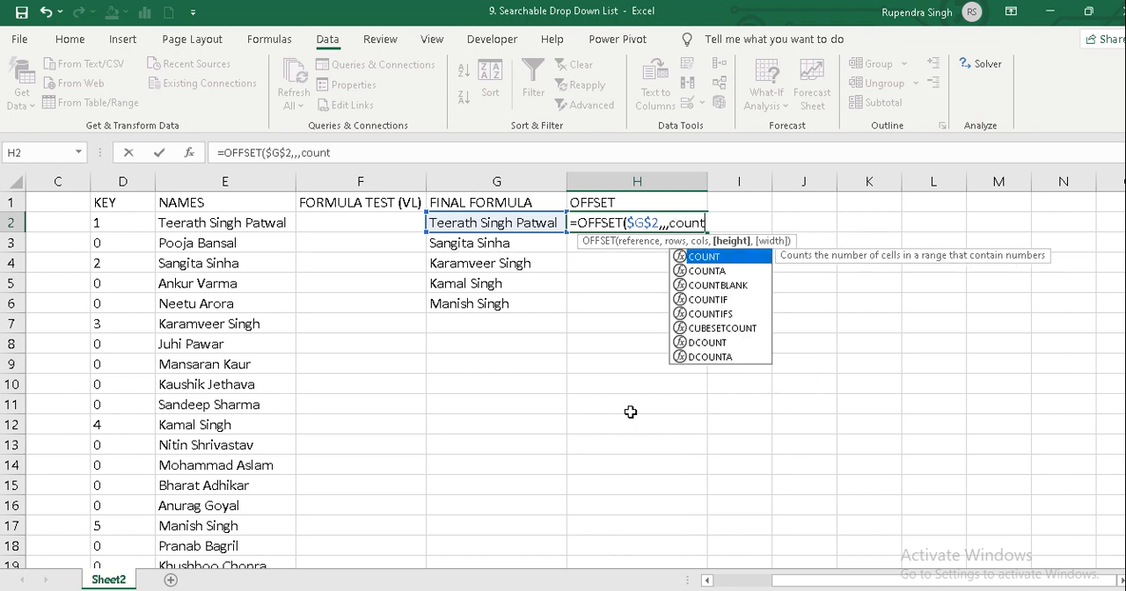
pyautogui.click(474, 222)
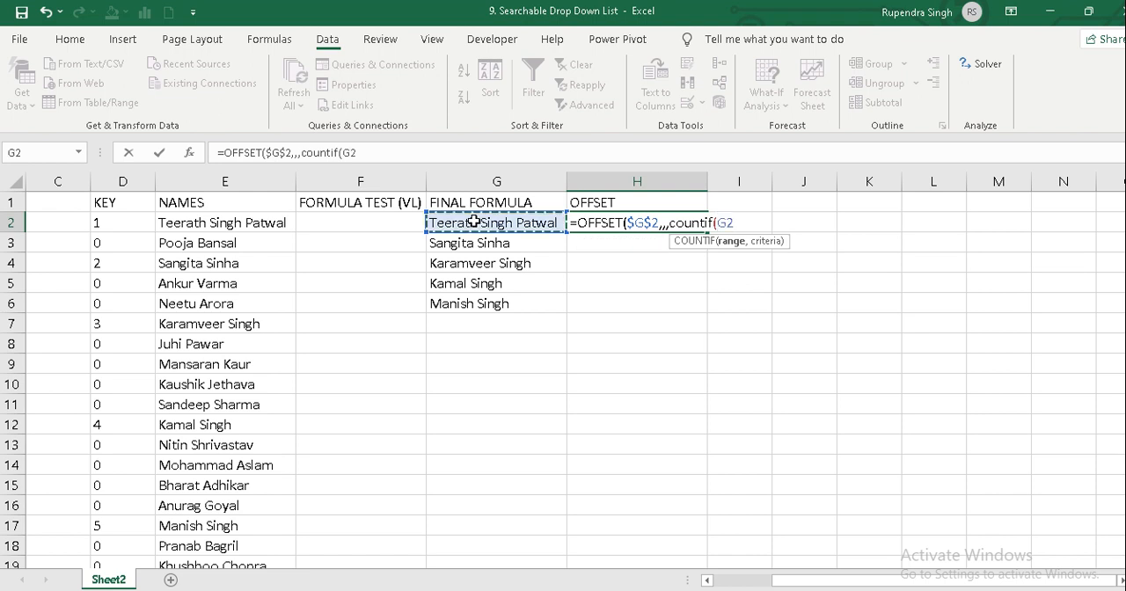
pyautogui.hotkey('shift', 'Down')
pyautogui.hotkey('shift', 'Down')
pyautogui.hotkey('shift', 'Down')
pyautogui.hotkey('shift', 'Down')
pyautogui.hotkey('shift', 'Down')
pyautogui.hotkey('shift', 'Down')
pyautogui.hotkey('shift', 'Down')
pyautogui.hotkey('shift', 'Down')
pyautogui.hotkey('shift', 'Down')
pyautogui.hotkey('shift', 'Down')
pyautogui.hotkey('shift', 'Down')
pyautogui.hotkey('shift', 'Down')
pyautogui.hotkey('shift', 'Down')
pyautogui.hotkey('shift', 'Down')
pyautogui.hotkey('shift', 'Down')
pyautogui.hotkey('shift', 'Down')
pyautogui.hotkey('shift', 'Down')
pyautogui.hotkey('shift', 'Down')
pyautogui.hotkey('shift', 'Down')
pyautogui.hotkey('shift', 'Down')
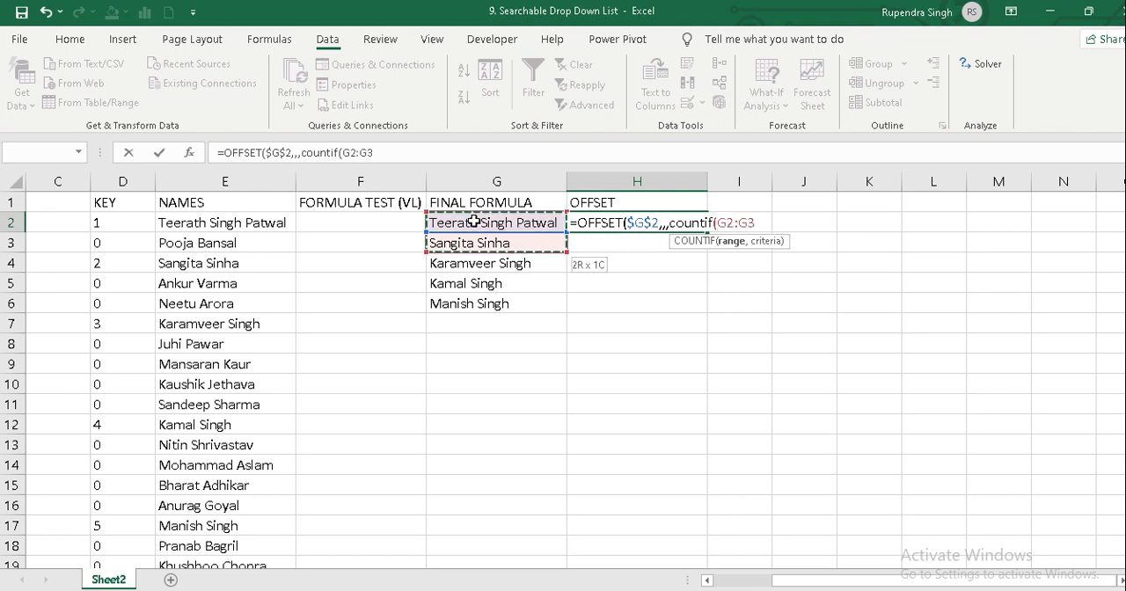
pyautogui.hotkey('shift', 'Up')
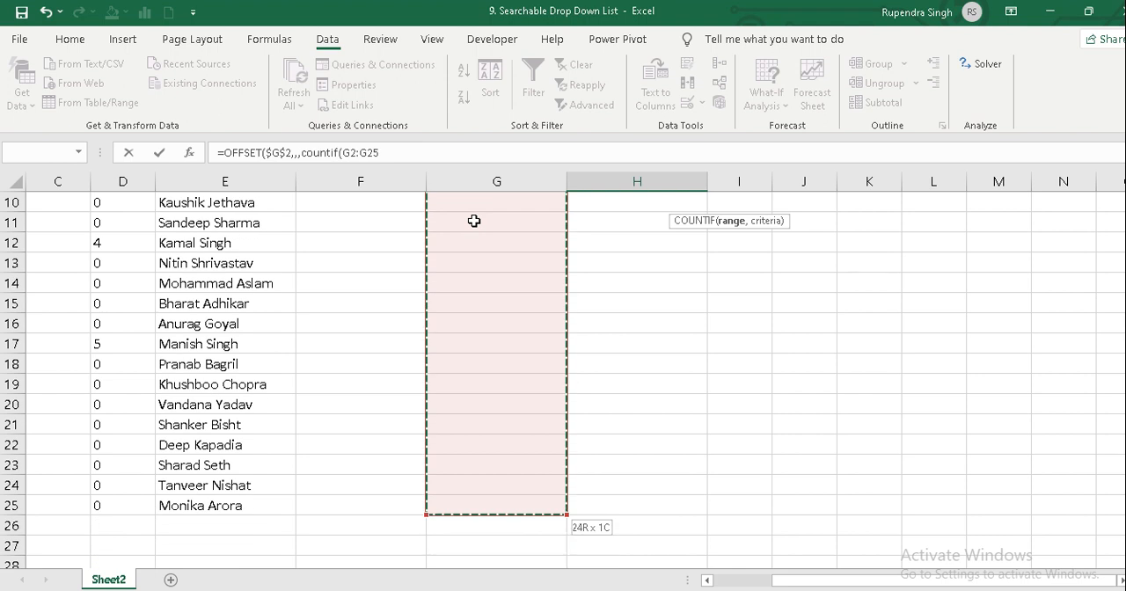
pyautogui.press('F4')
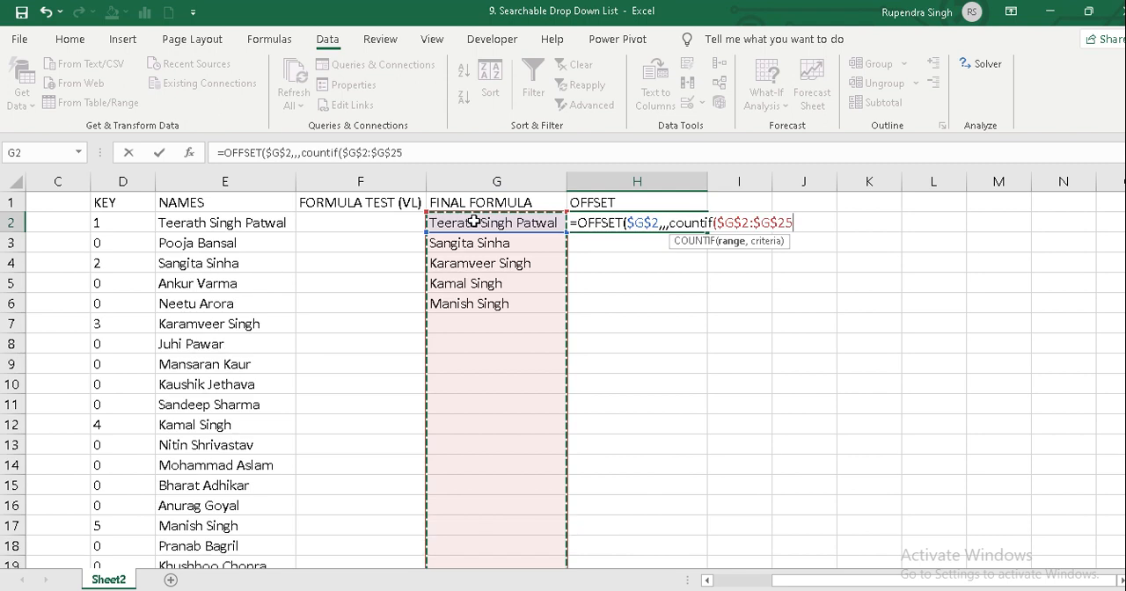
pyautogui.write(',')
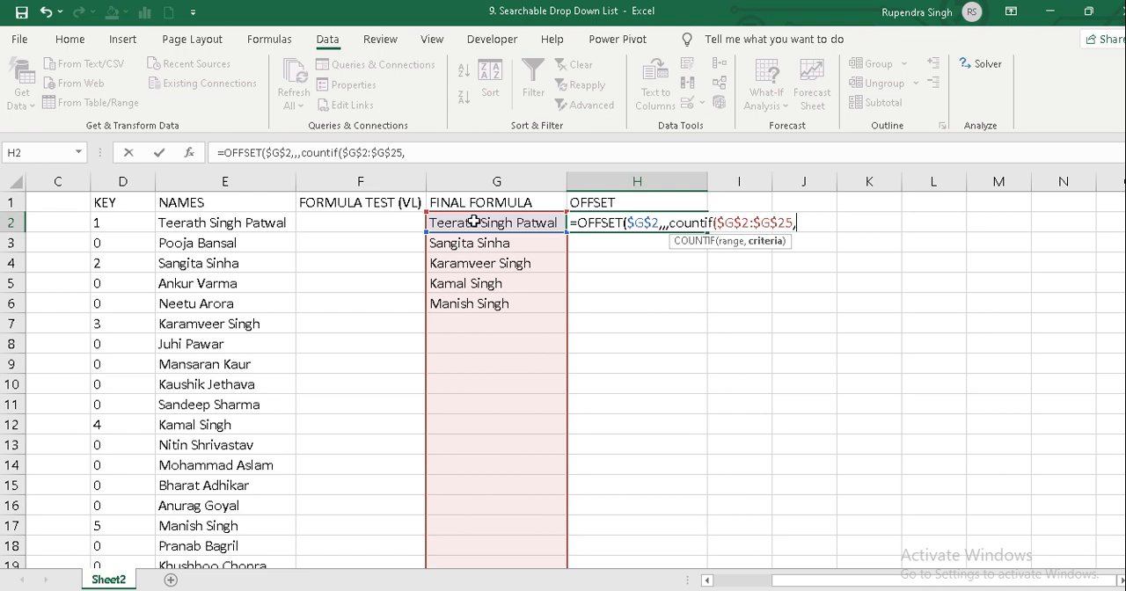
# Add the wildcard criterion ?* to COUNTIF, close both functions, and try to enter the formula in H2.
pyautogui.write('"?*"))')
pyautogui.press('Return')
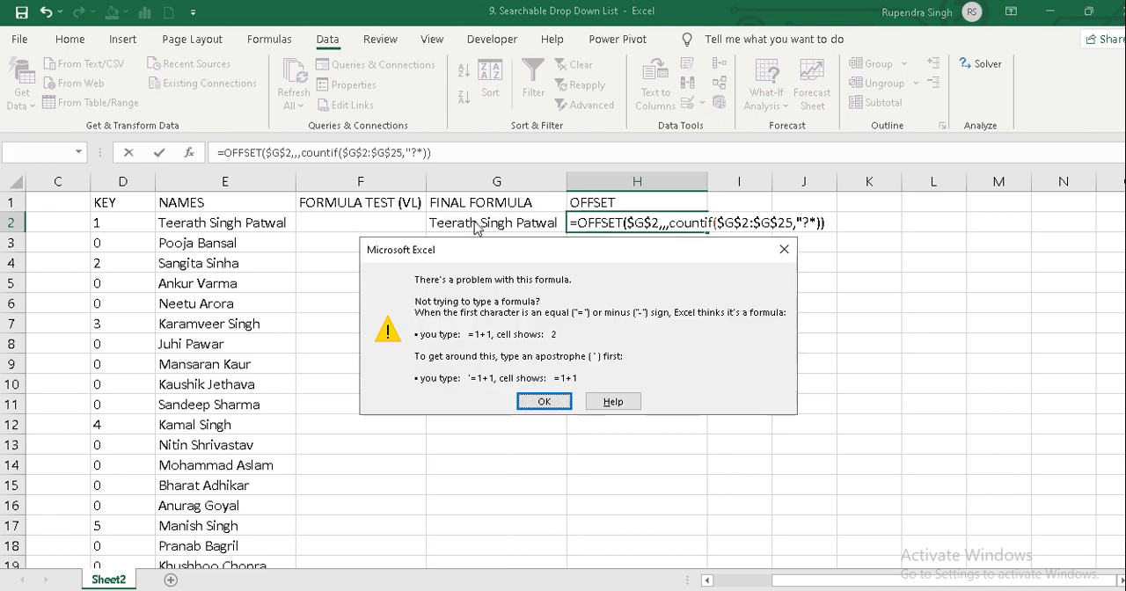
pyautogui.press('Return')
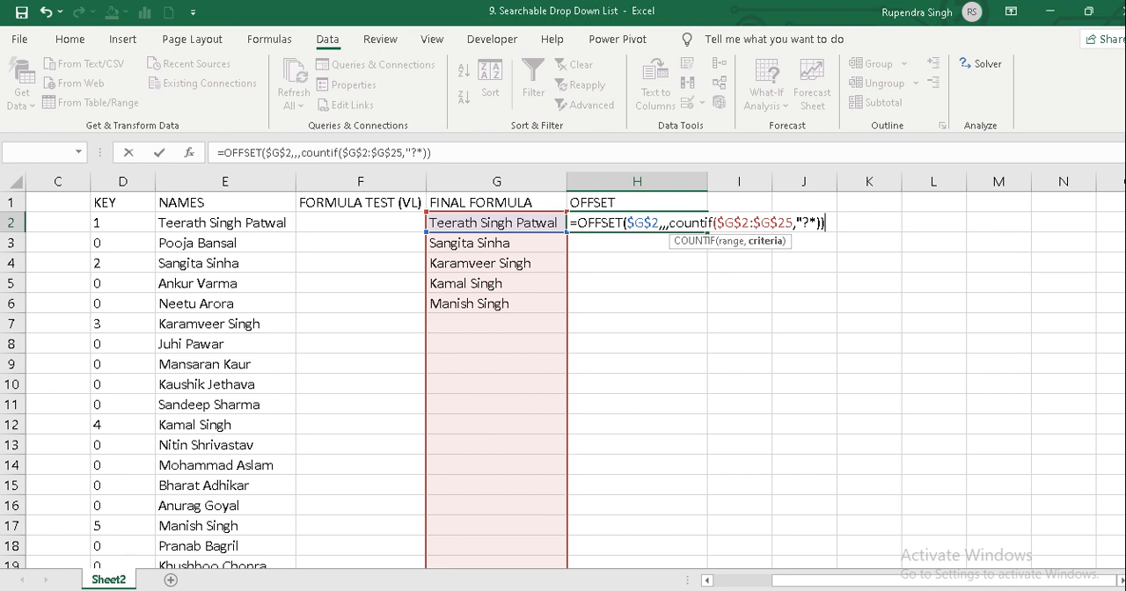
pyautogui.press('Return')
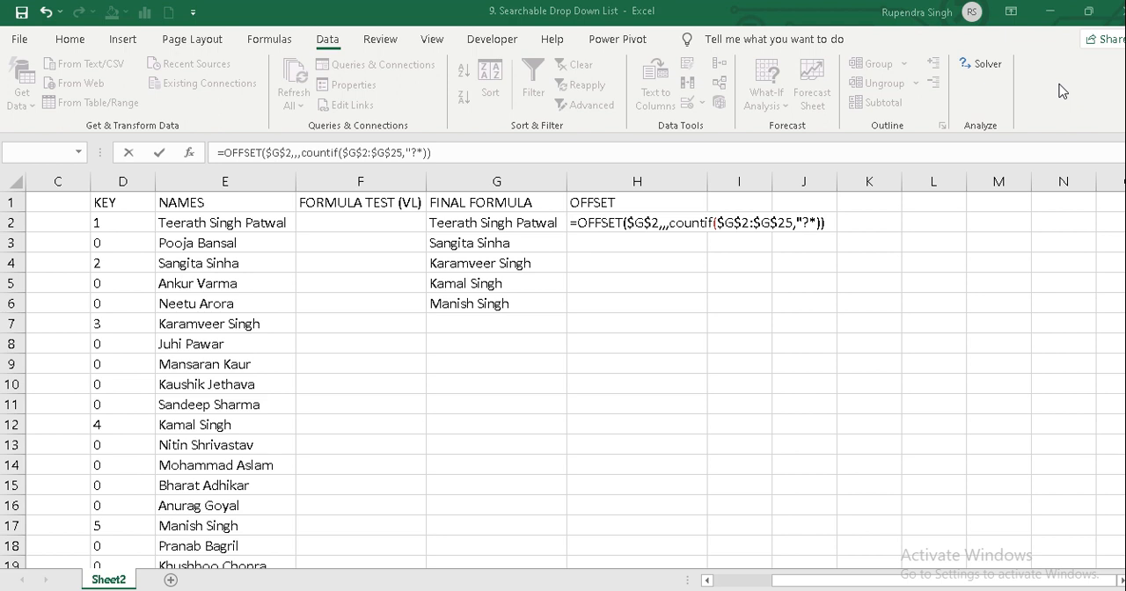
# Insert the closing quotation mark after ?* in the COUNTIF criterion and enter the formula in H2.
pyautogui.press('F2')
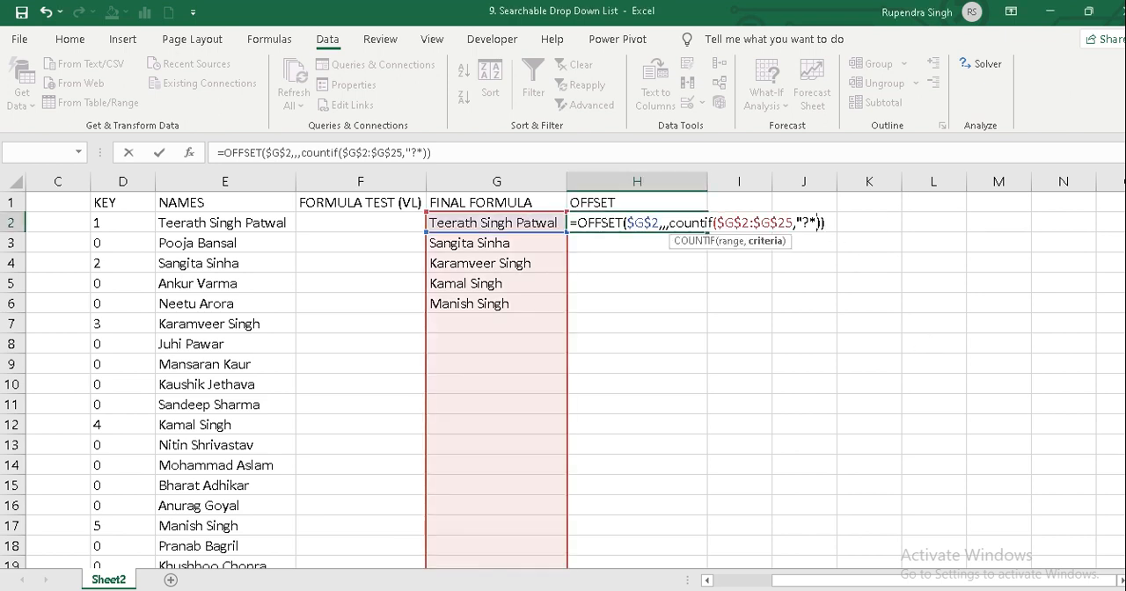
pyautogui.write('"')
pyautogui.press('Right')
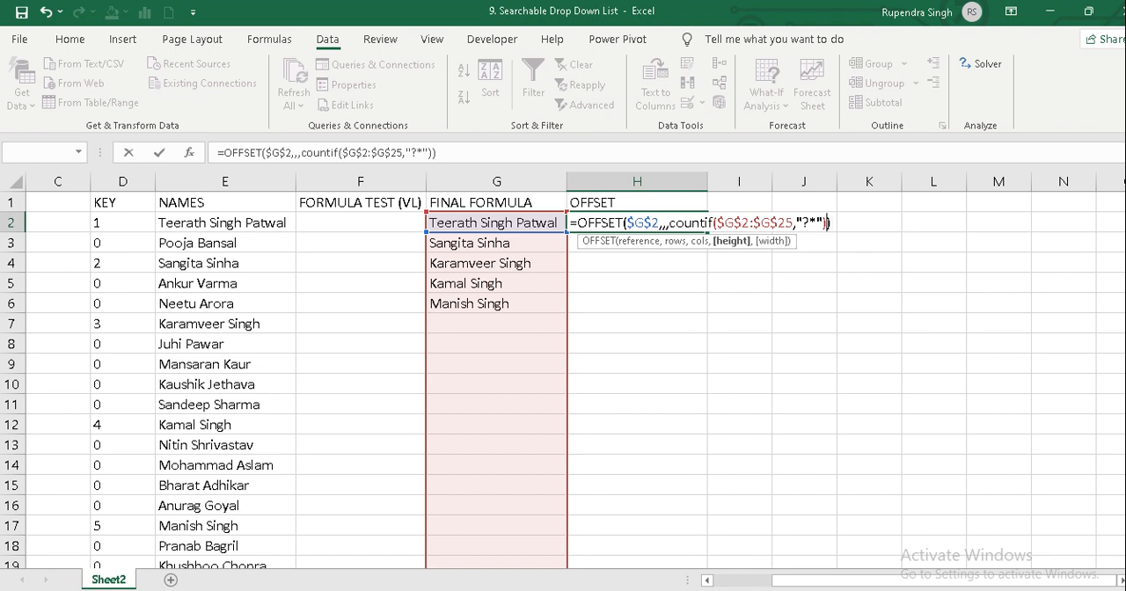
pyautogui.write(')')
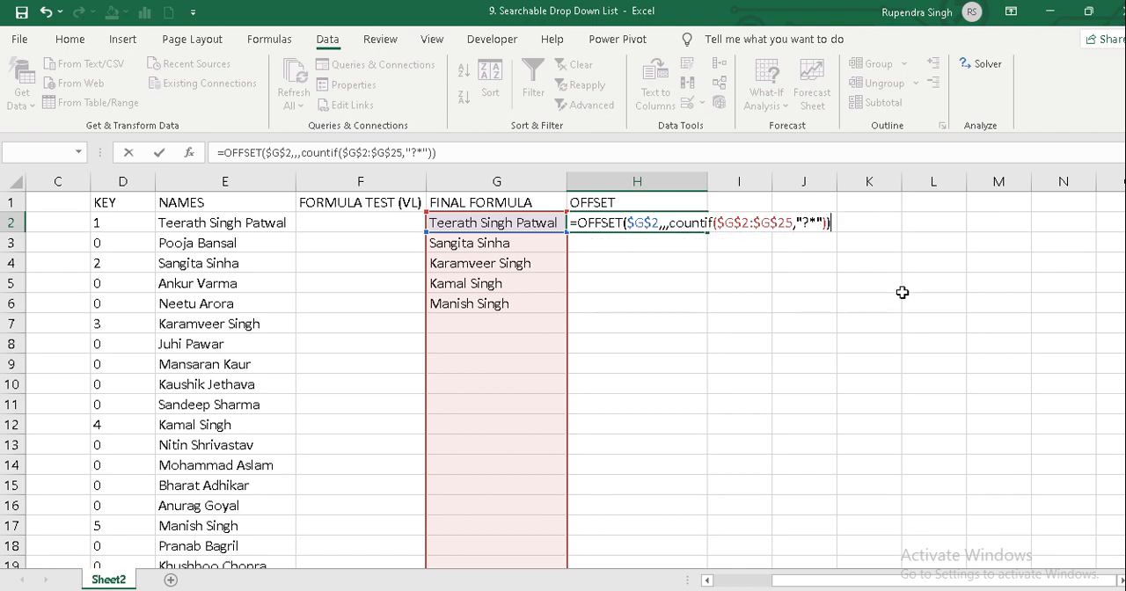
pyautogui.press('Return')
pyautogui.press('Up')
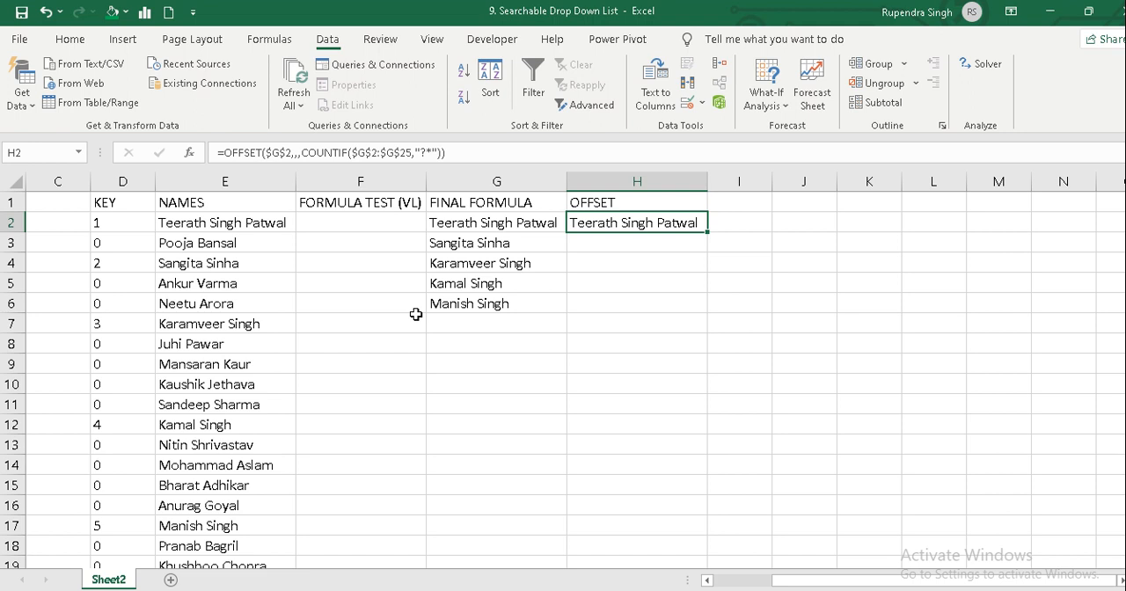
pyautogui.press('Left')
pyautogui.press('Left')
pyautogui.press('Left')
pyautogui.press('Left')
pyautogui.press('Left')
pyautogui.press('Left')
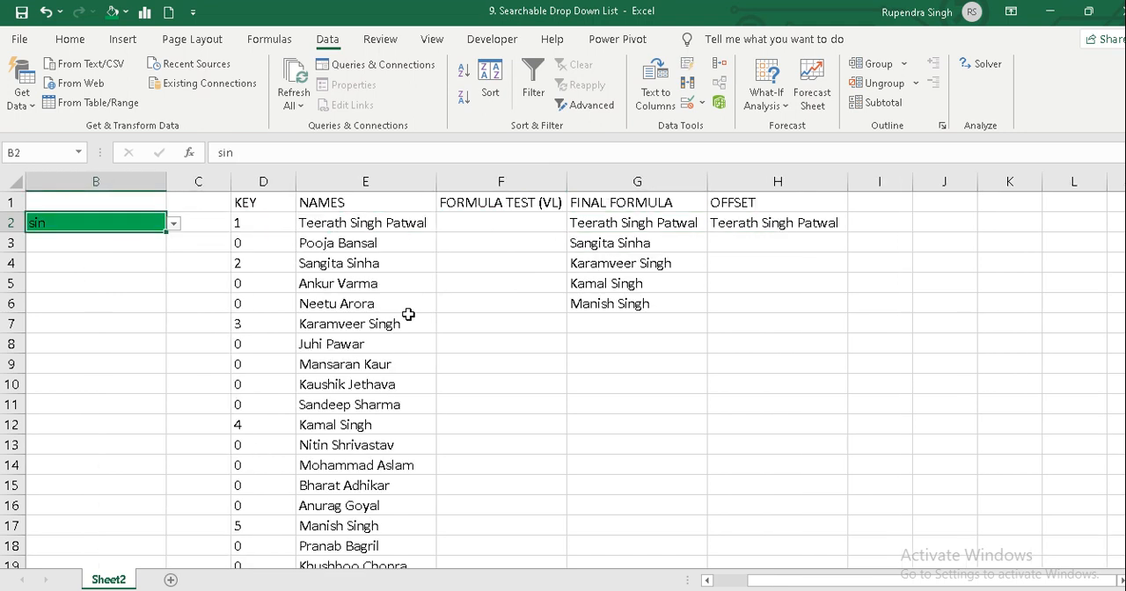
pyautogui.press('Left')
pyautogui.press('Right')
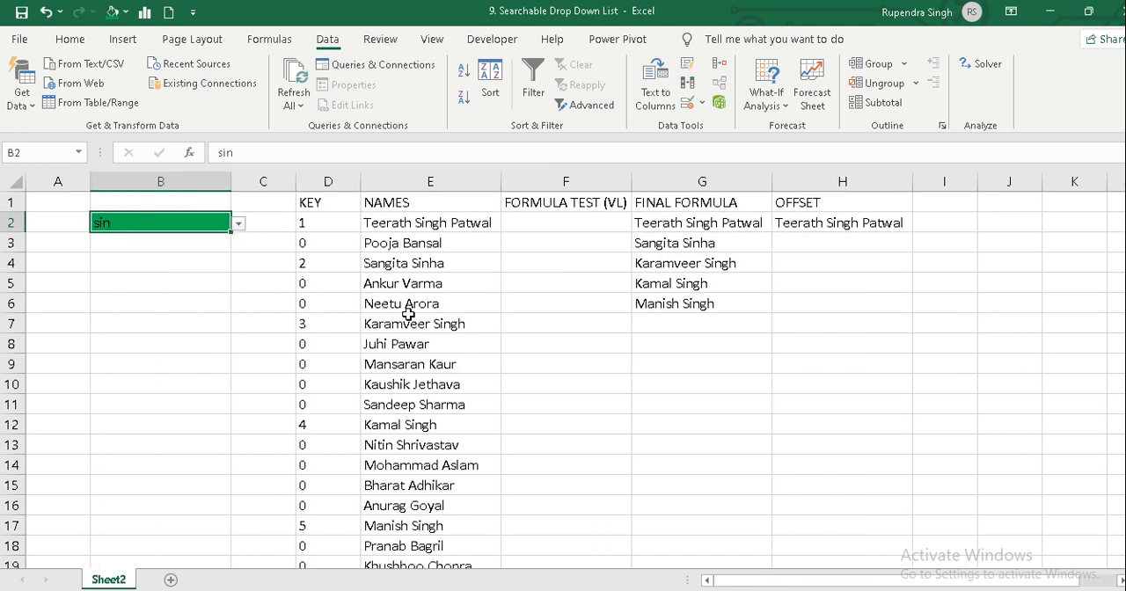
pyautogui.click(877, 226)
pyautogui.click(446, 154)
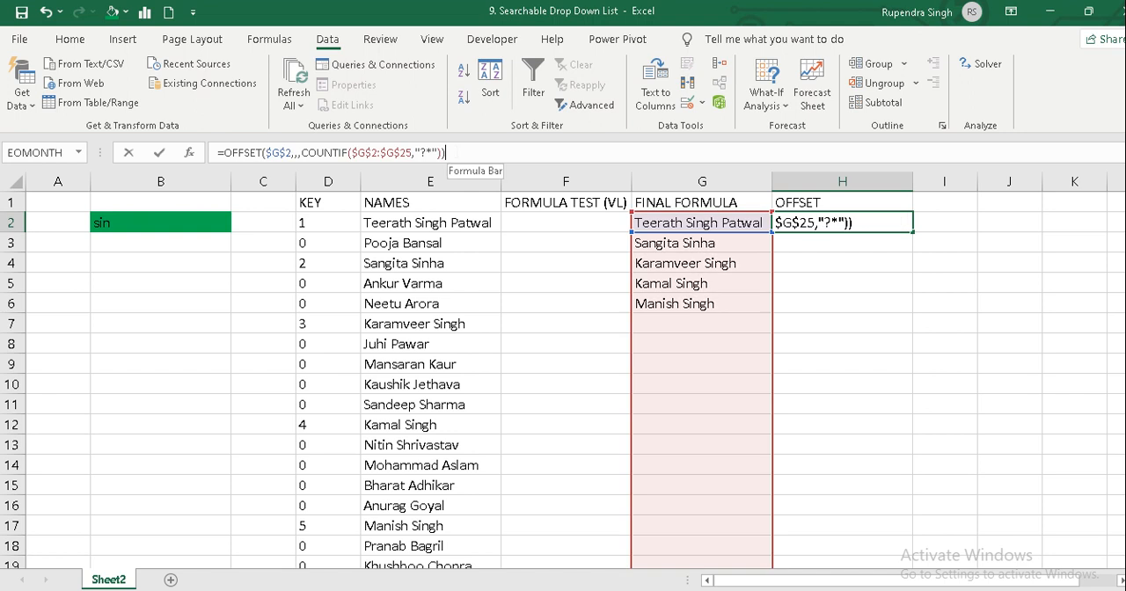
pyautogui.moveTo(446, 153); pyautogui.dragTo(218, 153)
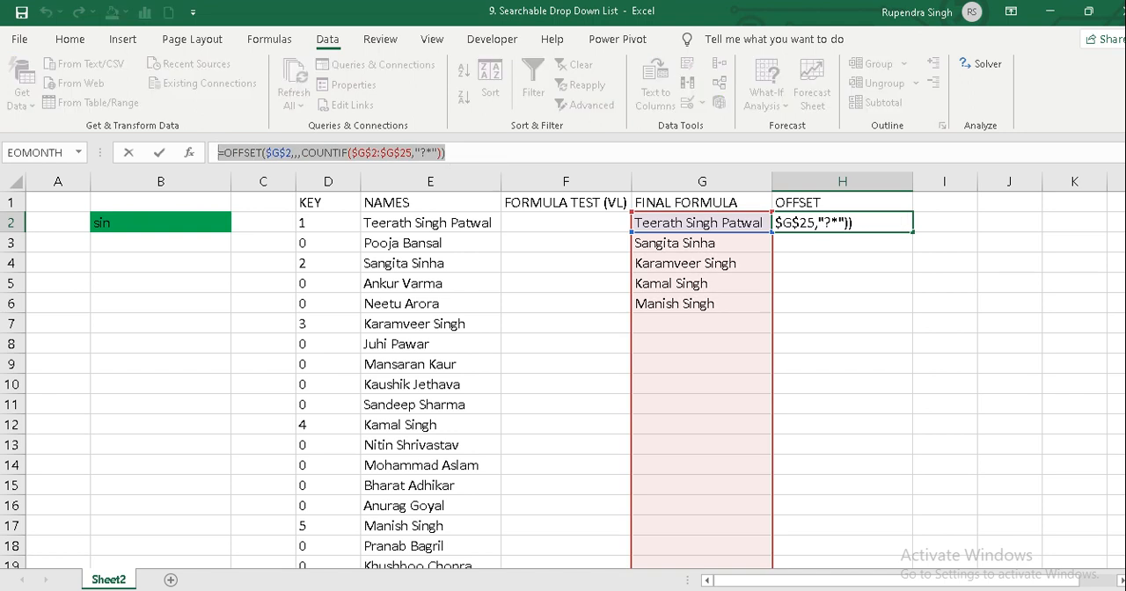
pyautogui.write('=')
pyautogui.click(151, 221)
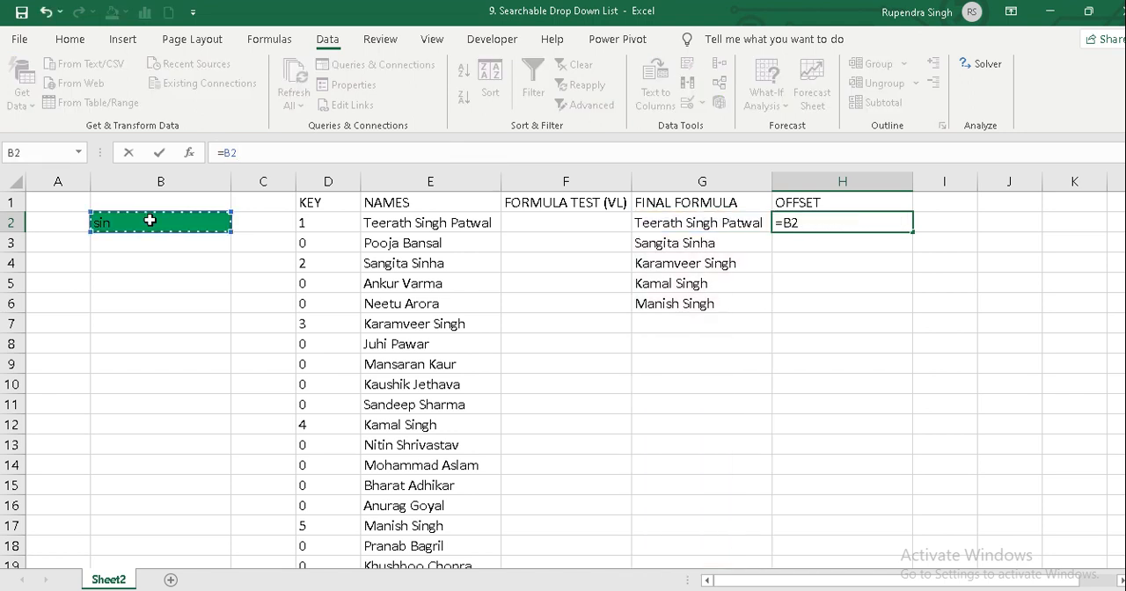
pyautogui.press('Escape')
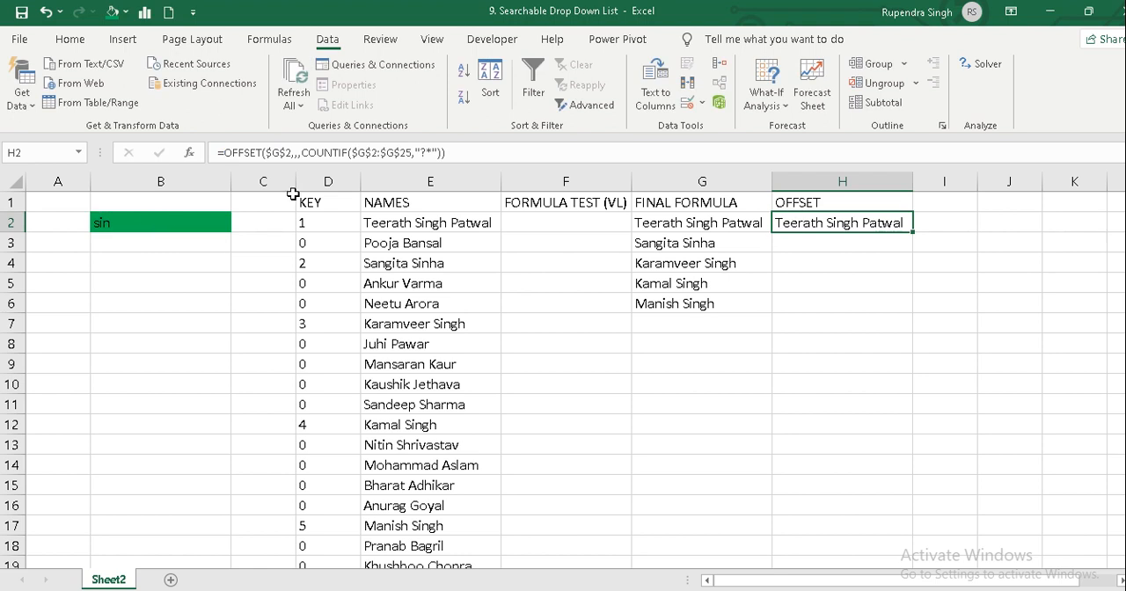
# Copy the complete OFFSET formula text from H2, leaving the cell's formula intact.
pyautogui.click(446, 153)
pyautogui.moveTo(445, 153); pyautogui.dragTo(219, 153)
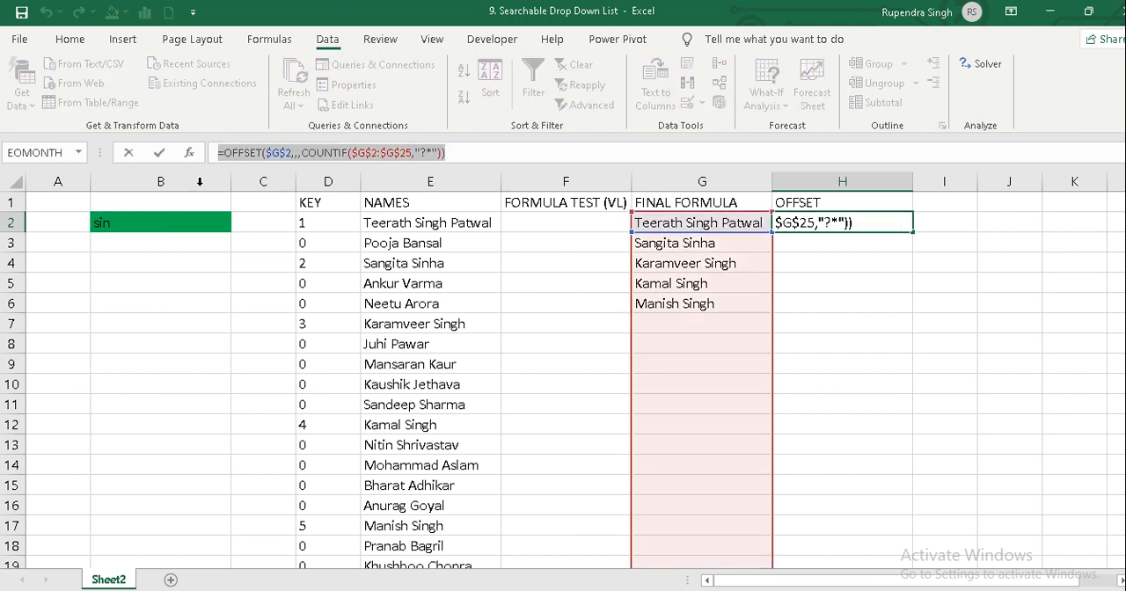
pyautogui.press('Escape')
# Replace the list source in B2's data validation with the copied formula =OFFSET($G$2,,,COUNTIF($G$2:$G$25,"?*")).
pyautogui.click(183, 220)
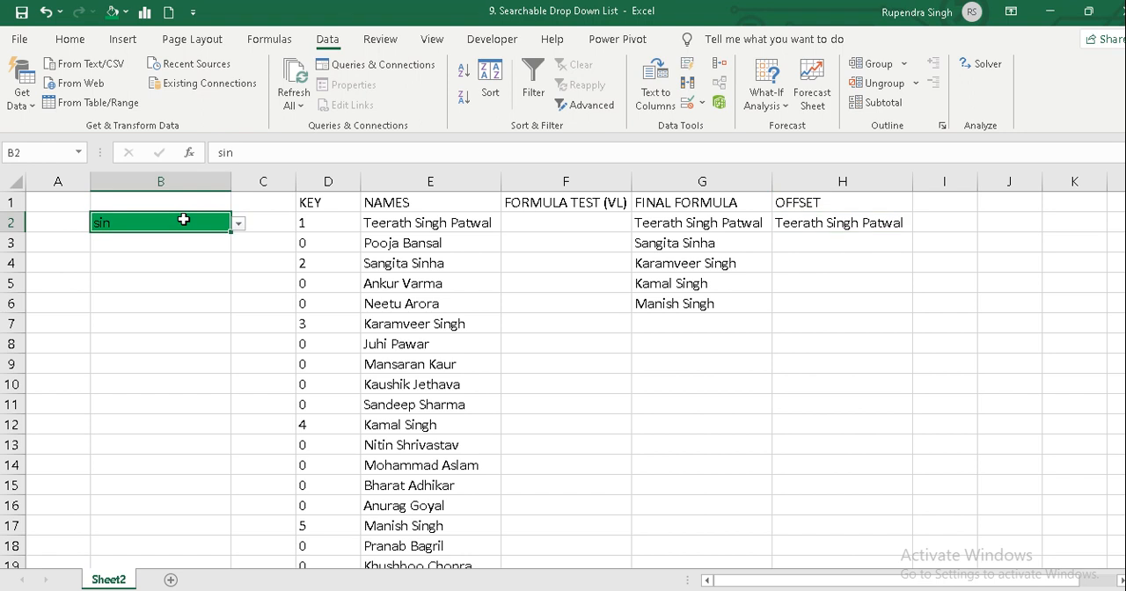
pyautogui.hotkey('alt', 'd')
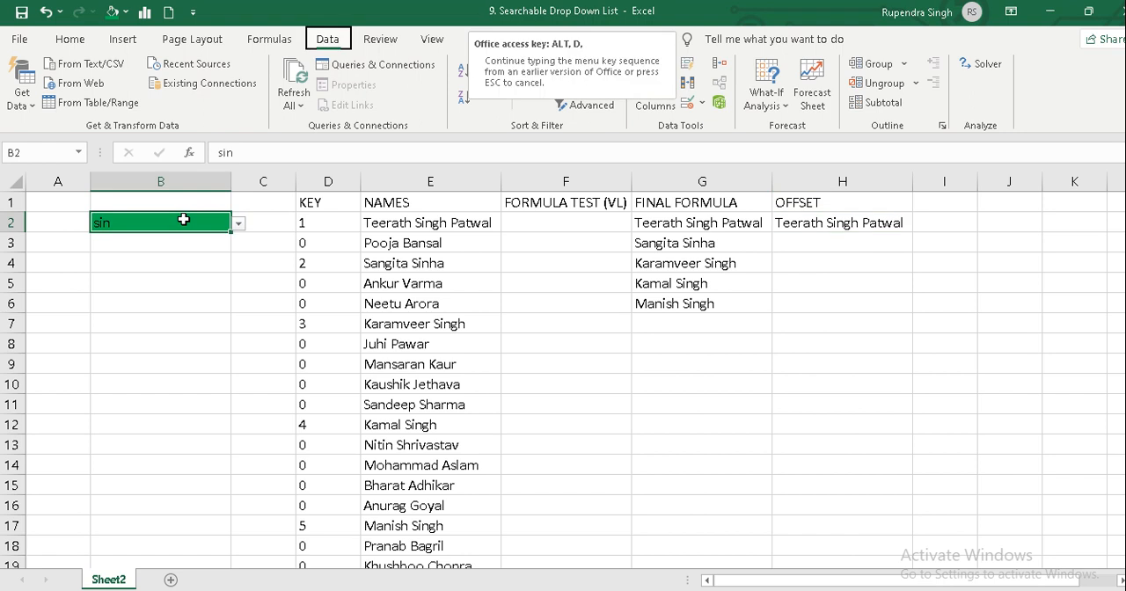
pyautogui.press('l')
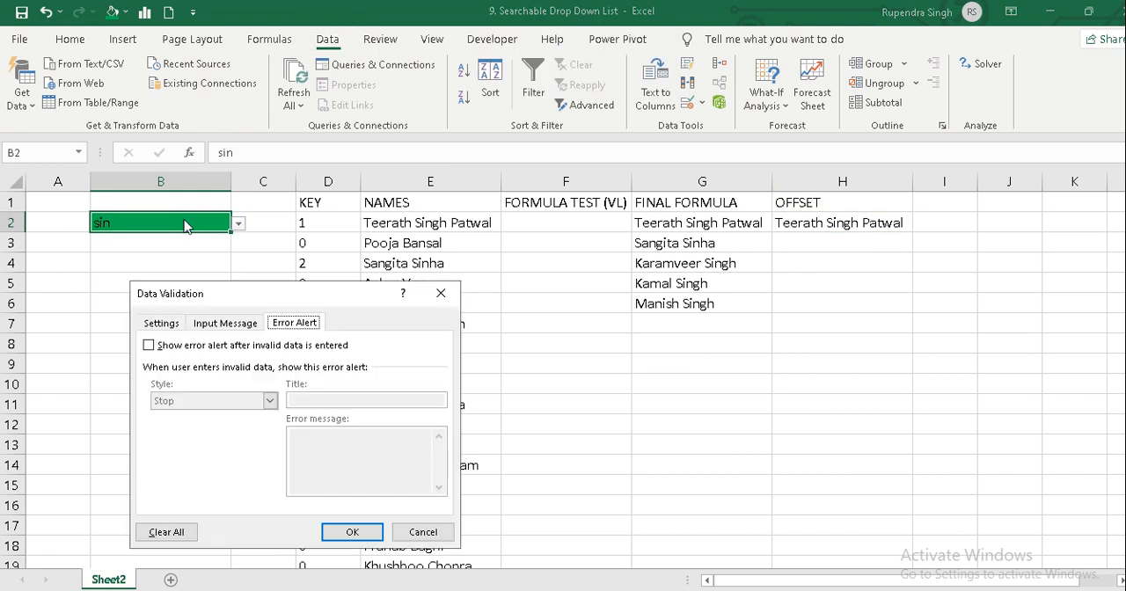
pyautogui.click(168, 324)
pyautogui.click(222, 447)
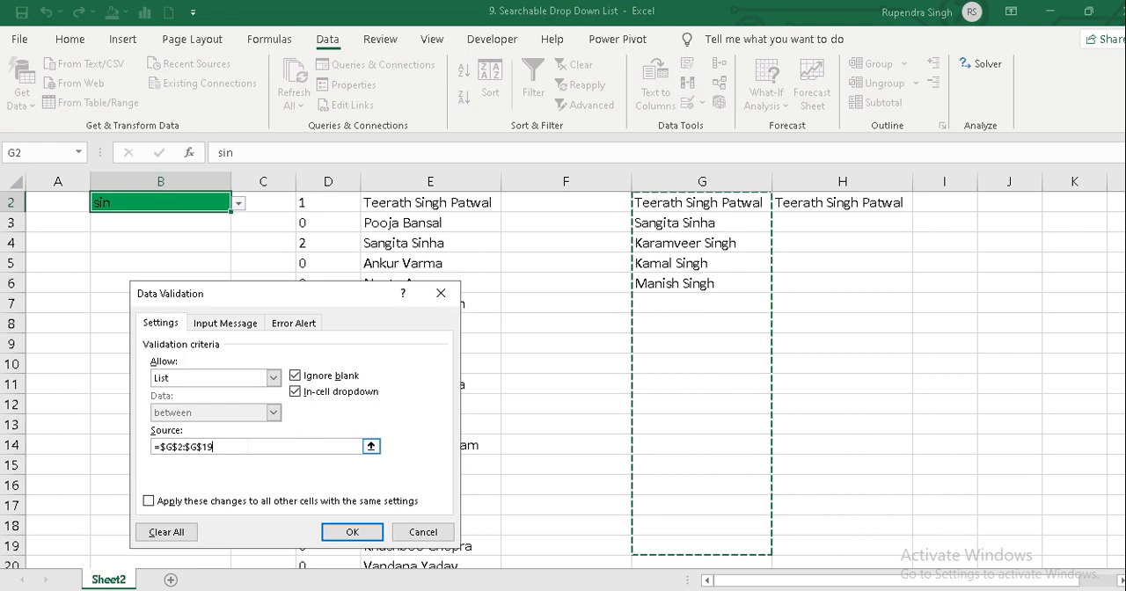
pyautogui.hotkey('shift', 'Home')
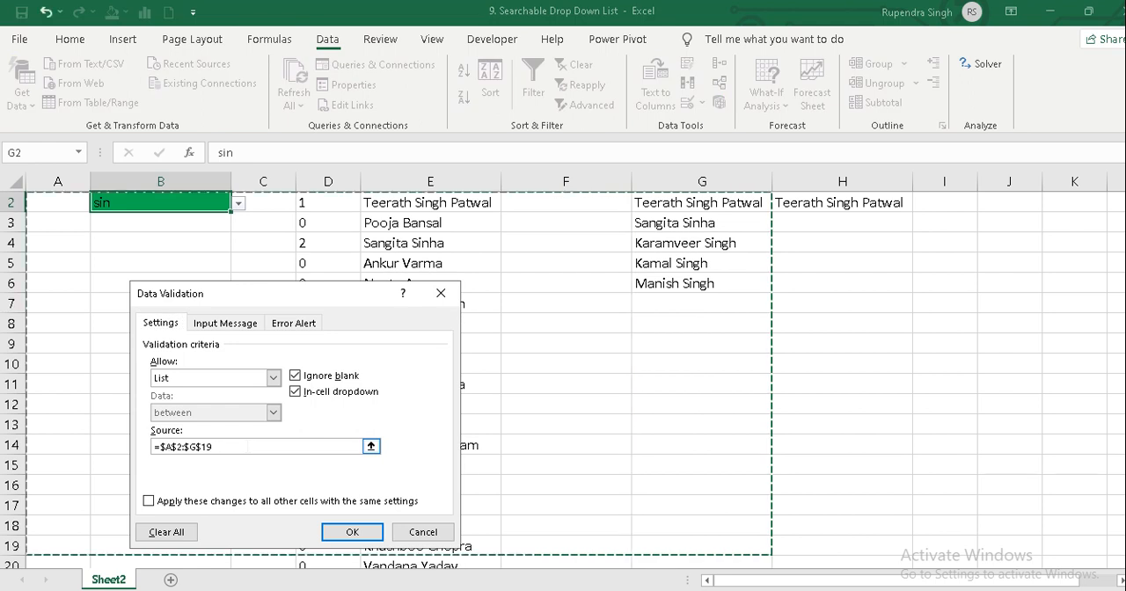
pyautogui.moveTo(212, 447); pyautogui.dragTo(154, 450)
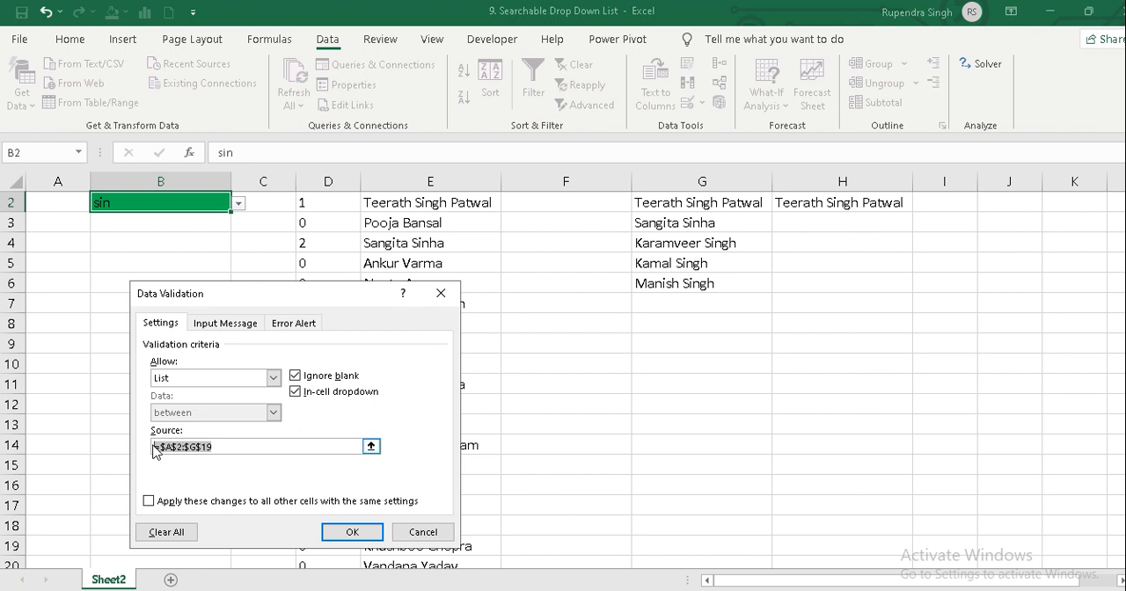
pyautogui.hotkey('ctrl', 'v')
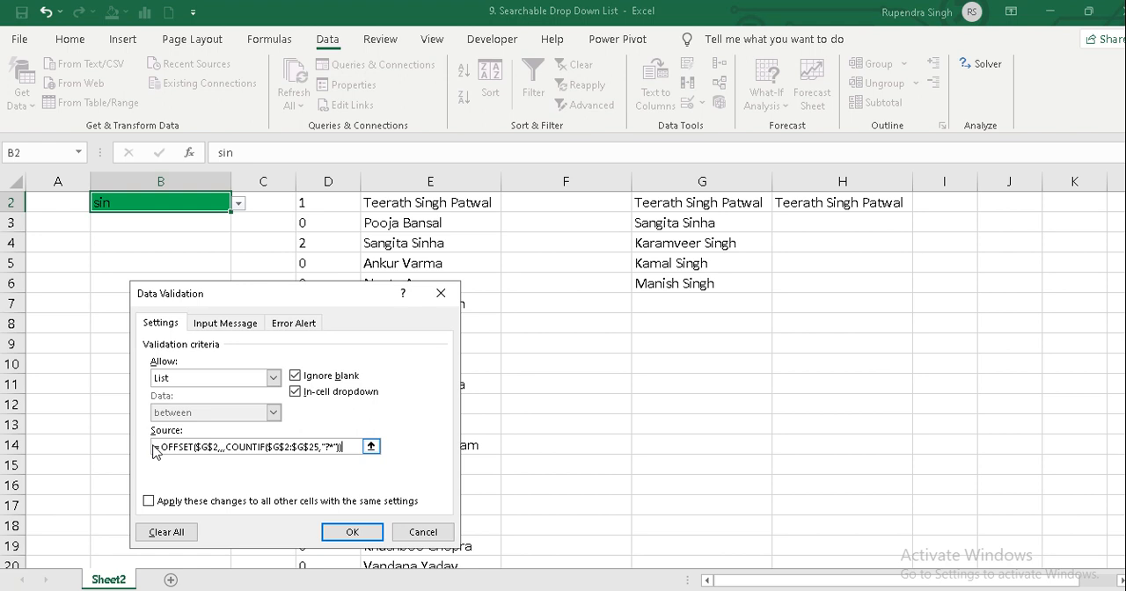
pyautogui.click(350, 533)
# Enter the search text ram in B2 and check the names offered in its drop-down list.
pyautogui.scroll(1, 246, 324)
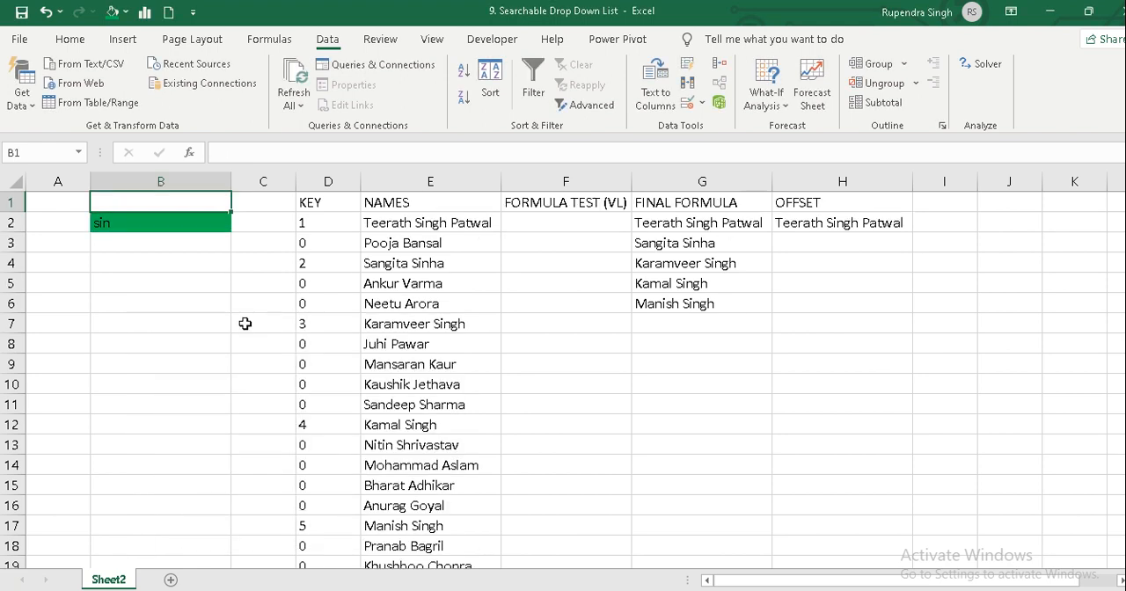
pyautogui.press('BackSpace')
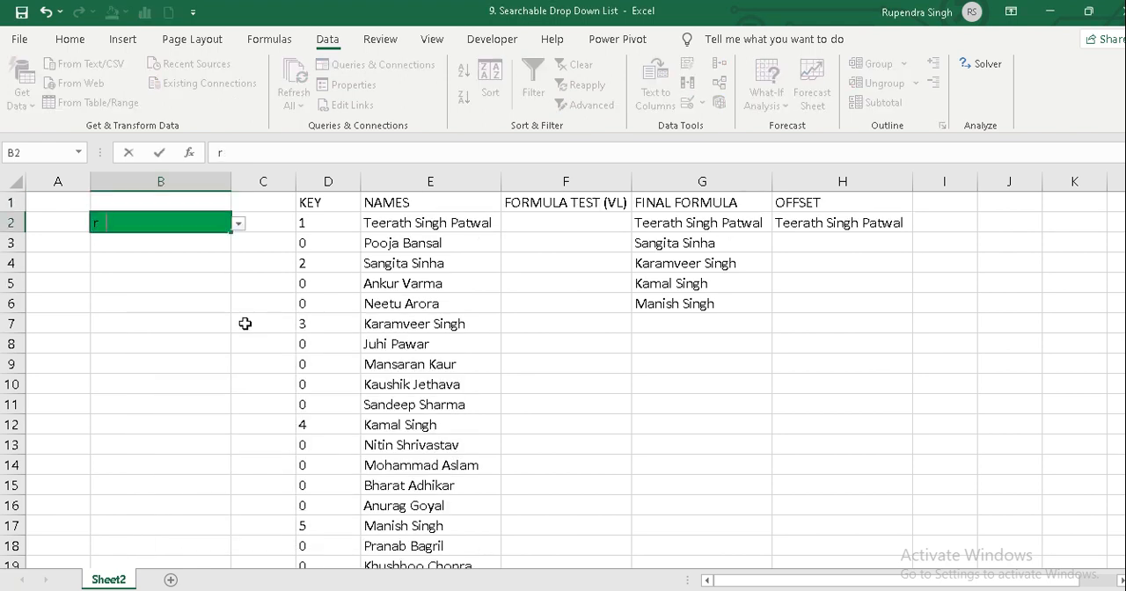
pyautogui.write('ram')
pyautogui.hotkey('ctrl', 'Return')
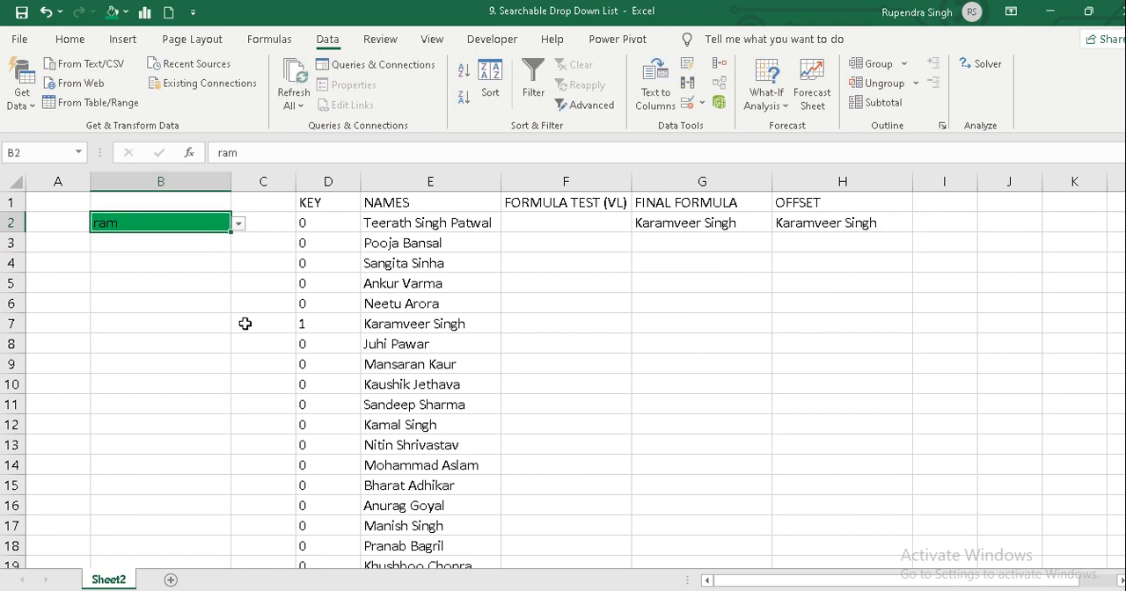
pyautogui.hotkey('alt', 'Down')
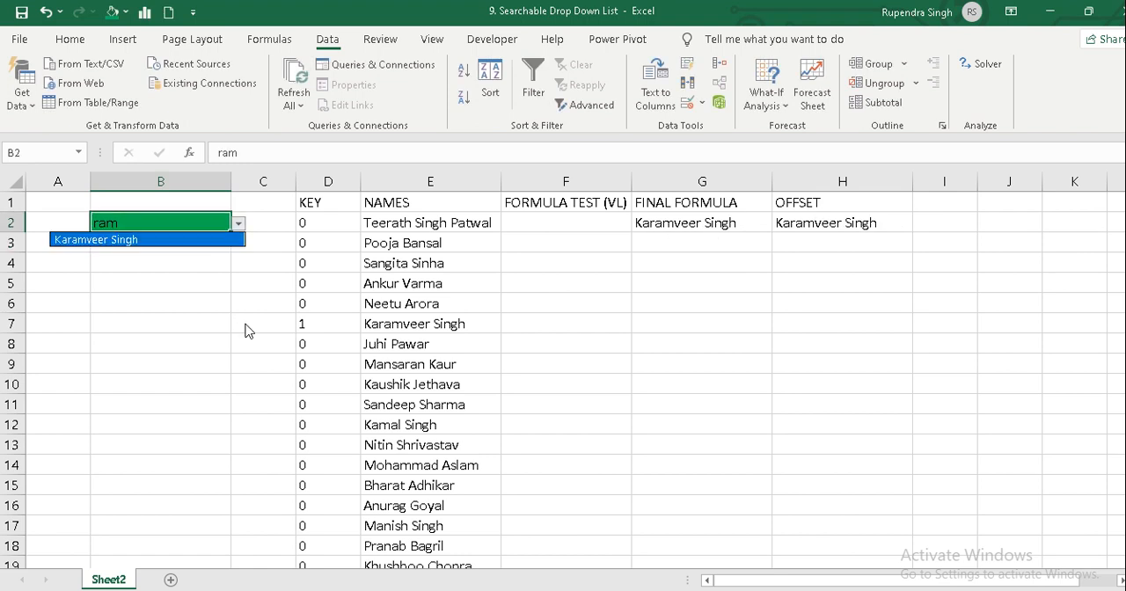
pyautogui.press('Escape')
# Replace the search text in B2 with sin and reselect the cell.
pyautogui.write('sing')
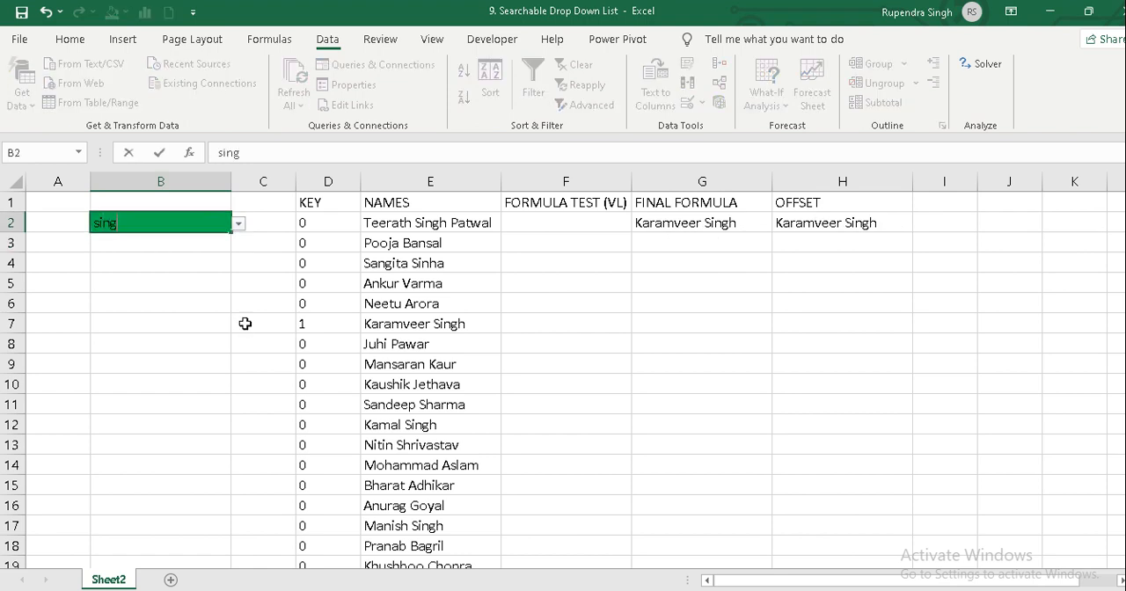
pyautogui.press('BackSpace')
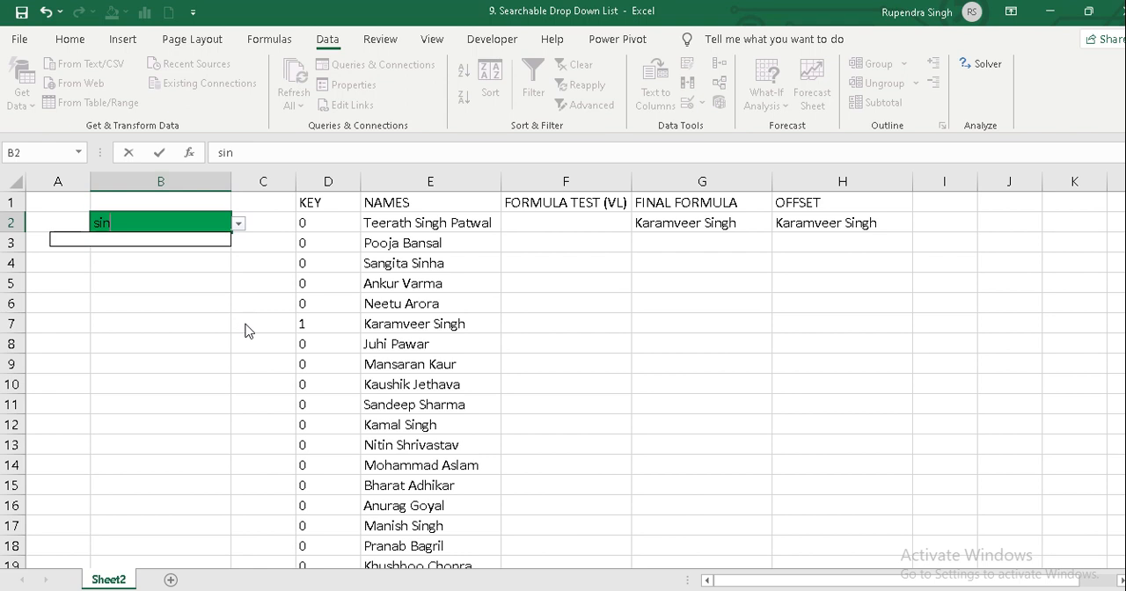
pyautogui.press('Return')
pyautogui.press('Up')
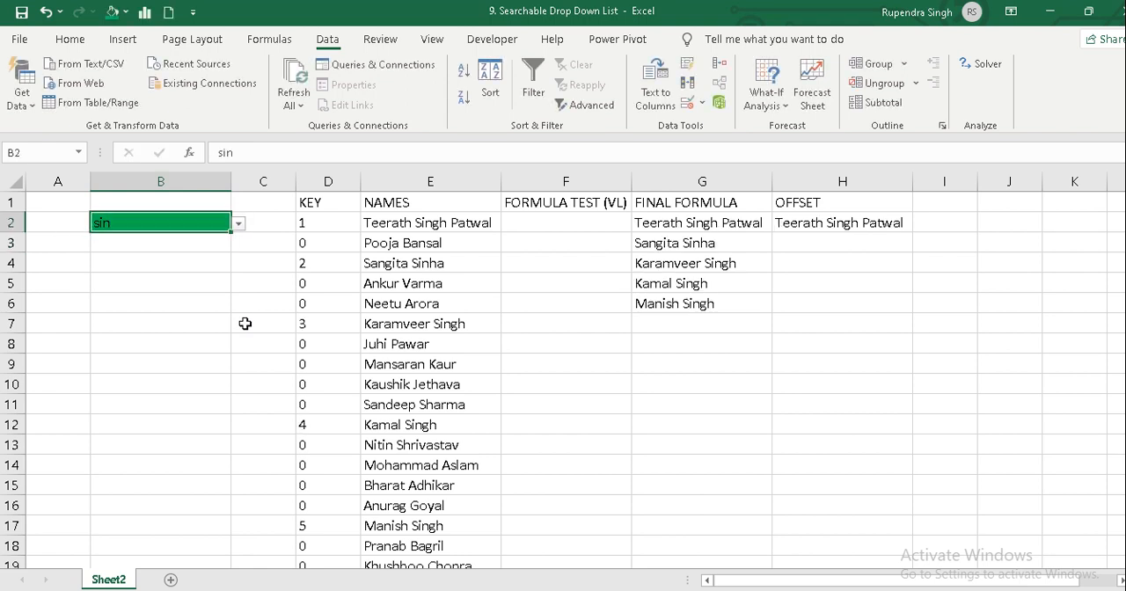
# Browse the matching names in B2's drop-down list and close it without choosing one.
pyautogui.hotkey('alt', 'Down')
pyautogui.press('Up')
pyautogui.press('Up')
pyautogui.press('Up')
pyautogui.press('Up')
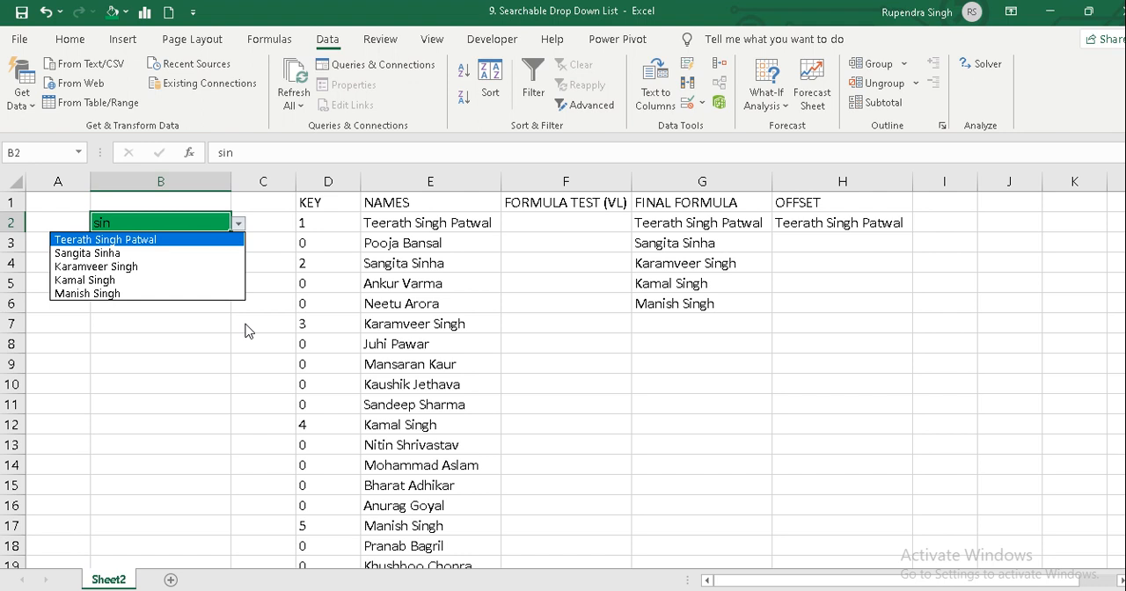
pyautogui.press('Down')
pyautogui.press('Down')
pyautogui.press('Down')
pyautogui.press('Down')
pyautogui.press('Up')
pyautogui.press('Up')
pyautogui.press('Up')
pyautogui.press('Up')
pyautogui.press('Escape')
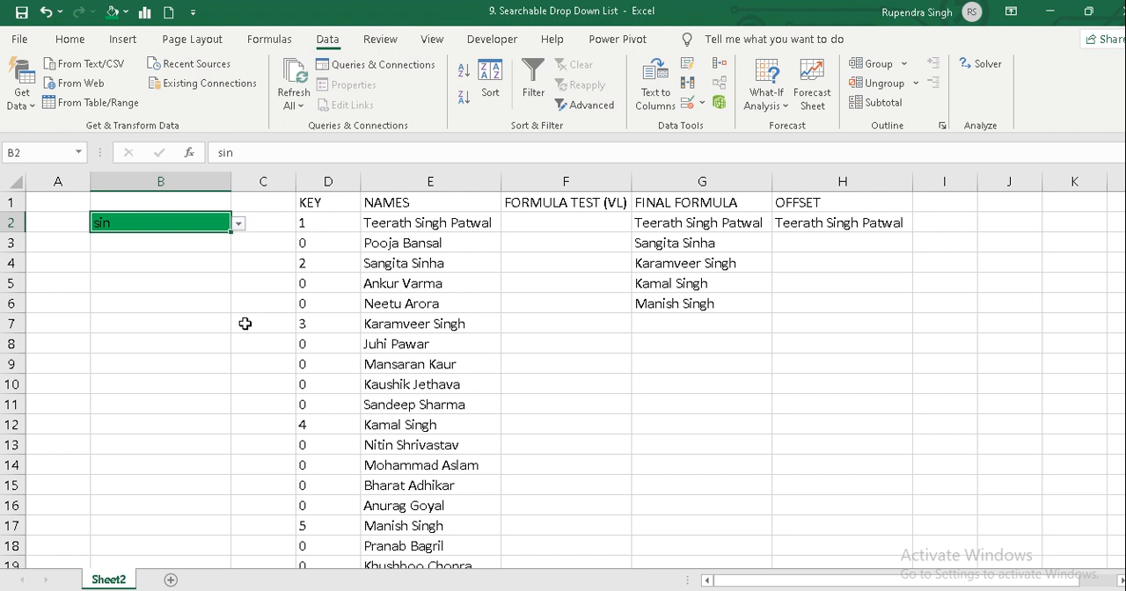
# Clear the OFFSET test formula from H2 and its heading from H1.
pyautogui.press('Right')
pyautogui.press('Right')
pyautogui.press('Right')
pyautogui.press('Right')
pyautogui.press('Right')
pyautogui.press('Right')
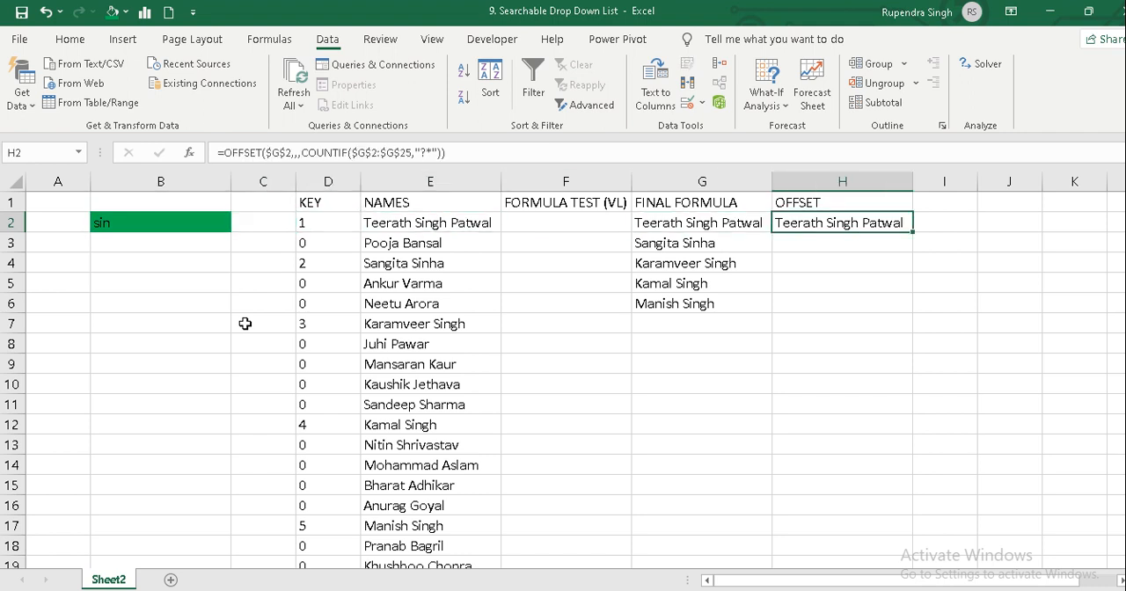
pyautogui.press('Delete')
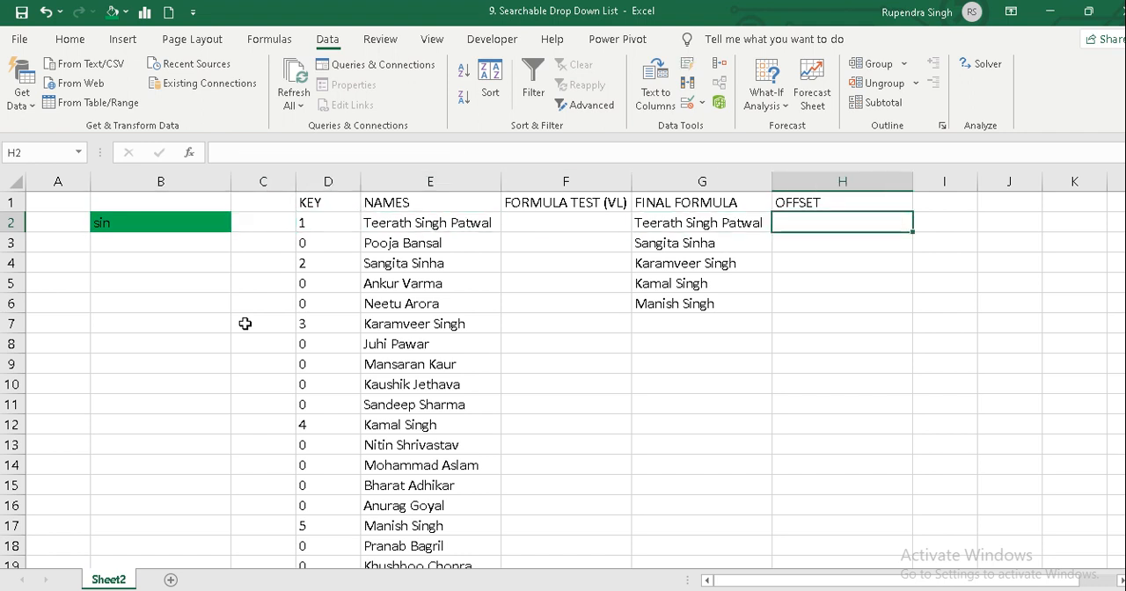
pyautogui.press('Up')
pyautogui.press('Delete')
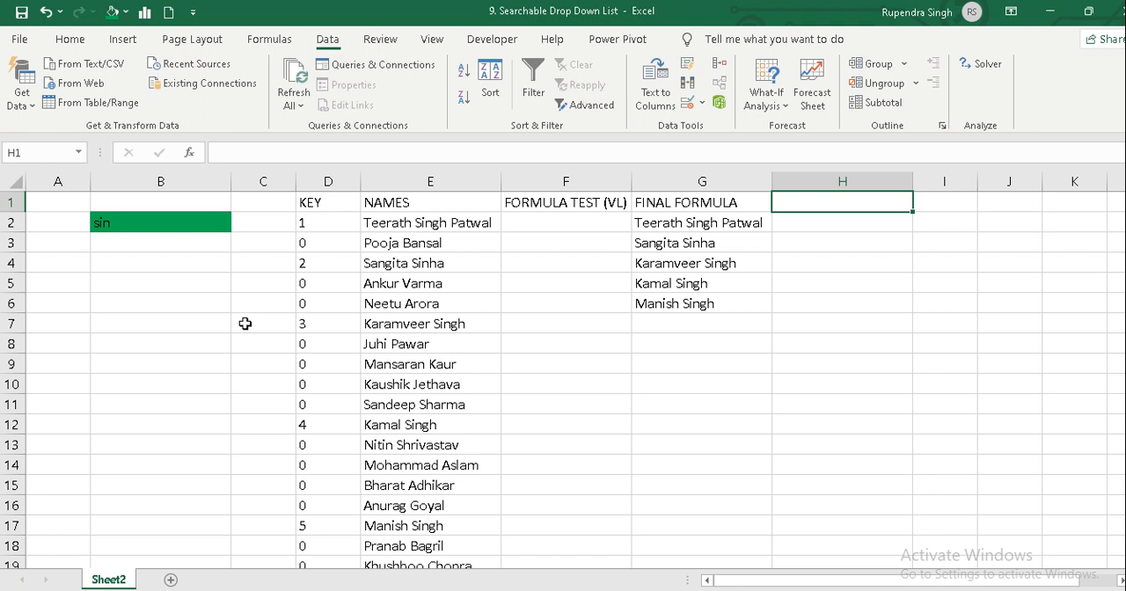
# Delete the entire FORMULA TEST (VL) column.
pyautogui.press('Left')
pyautogui.press('Left')
pyautogui.hotkey('ctrl', 'shift', 'Down')
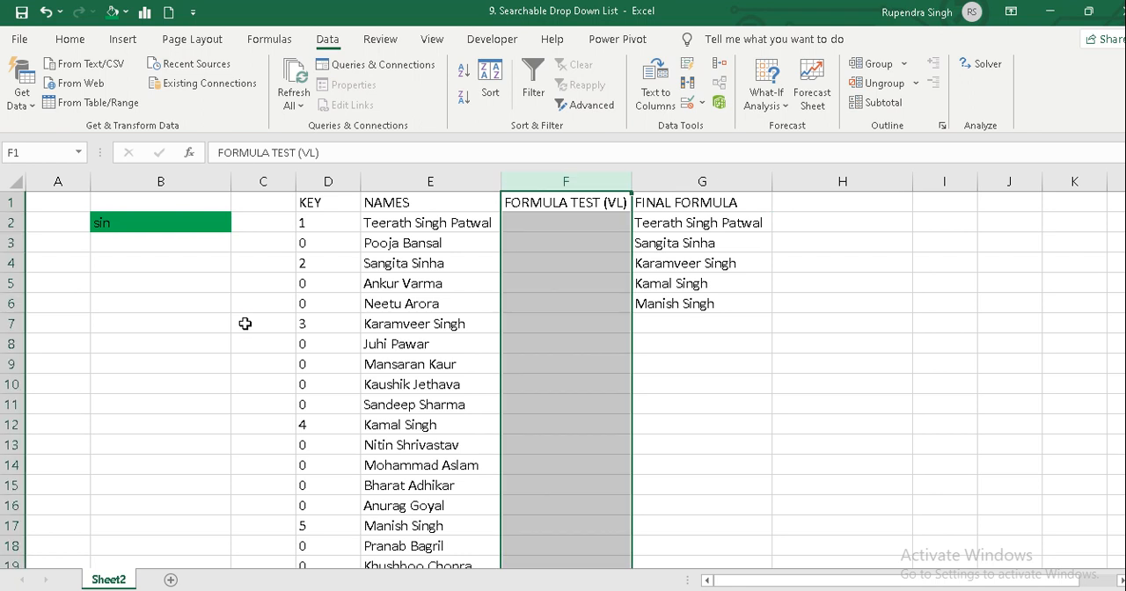
pyautogui.hotkey('ctrl', '-')
pyautogui.press('Down')
pyautogui.press('Up')
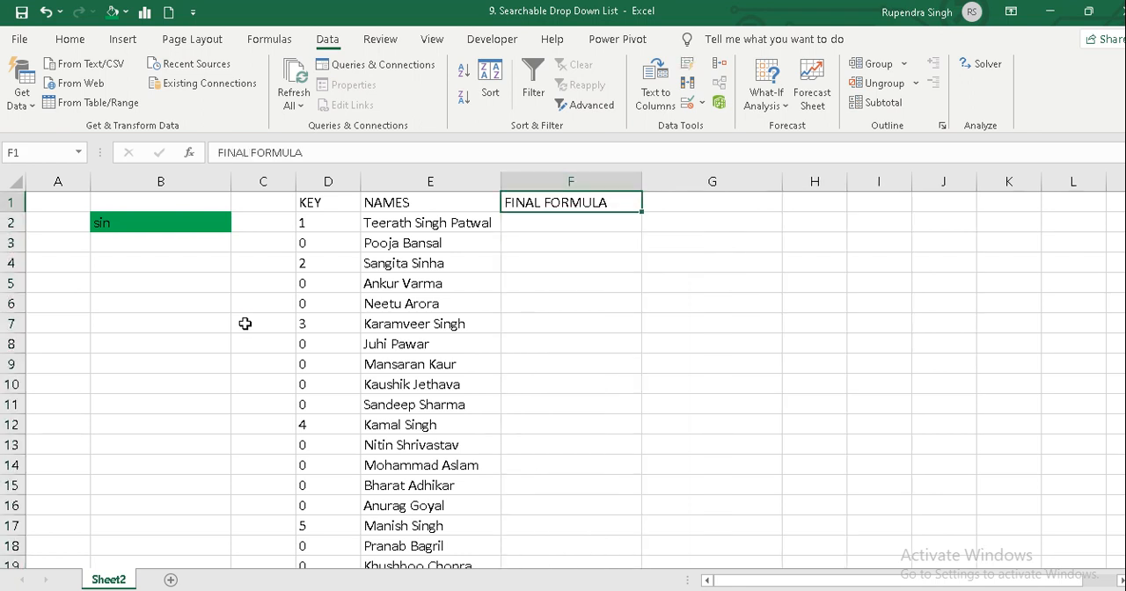
# Hide the FINAL FORMULA column and the KEY column, leaving only the NAMES column beside the search cell.
pyautogui.hotkey('ctrl', 'shift', 'Down')
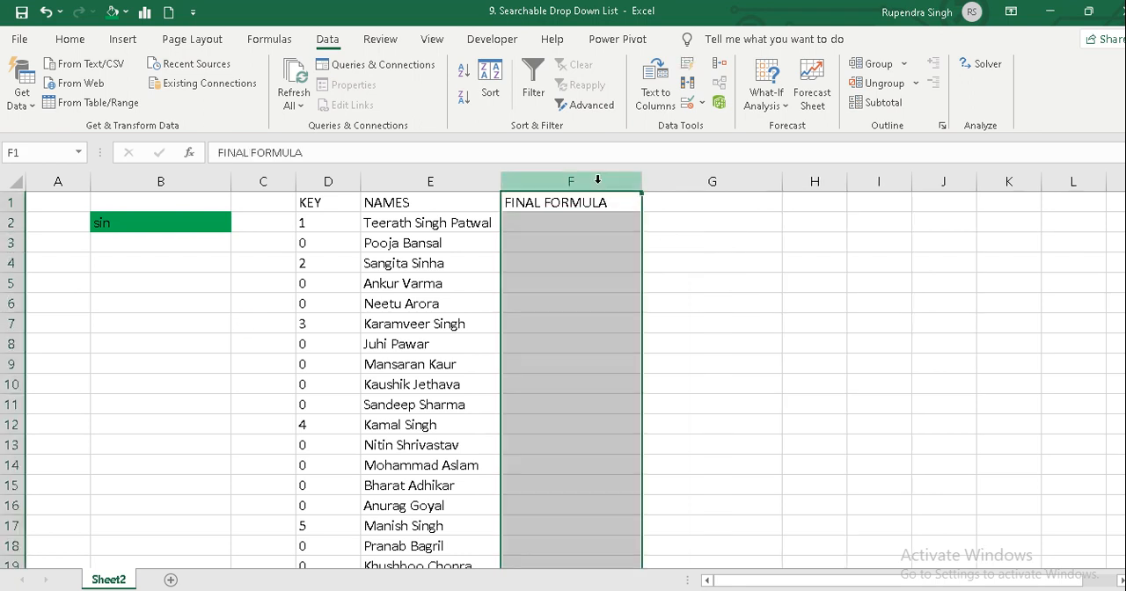
pyautogui.hotkey('ctrl', '0')
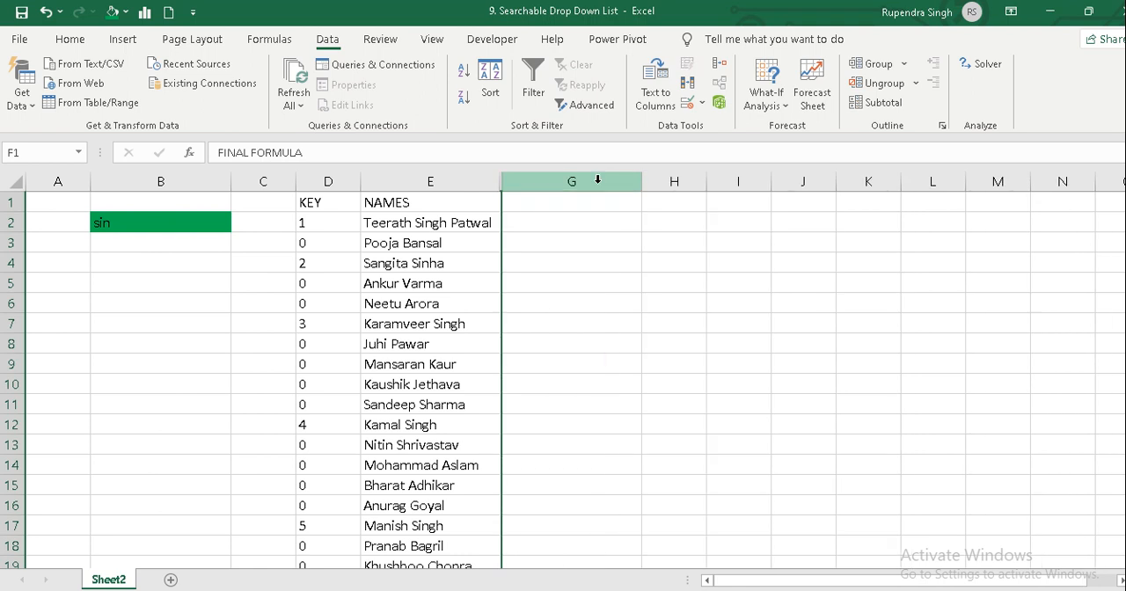
pyautogui.press('Left')
pyautogui.press('Left')
pyautogui.press('Down')
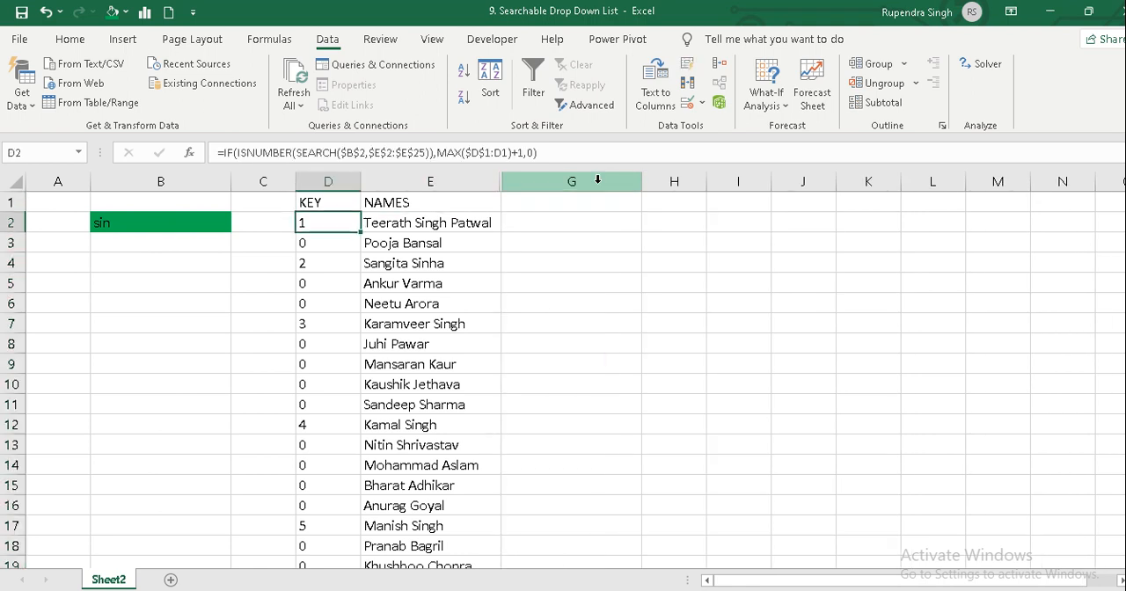
pyautogui.press('Right')
pyautogui.press('Left')
pyautogui.press('Left')
pyautogui.press('Right')
pyautogui.hotkey('ctrl', 'shift', 'Down')
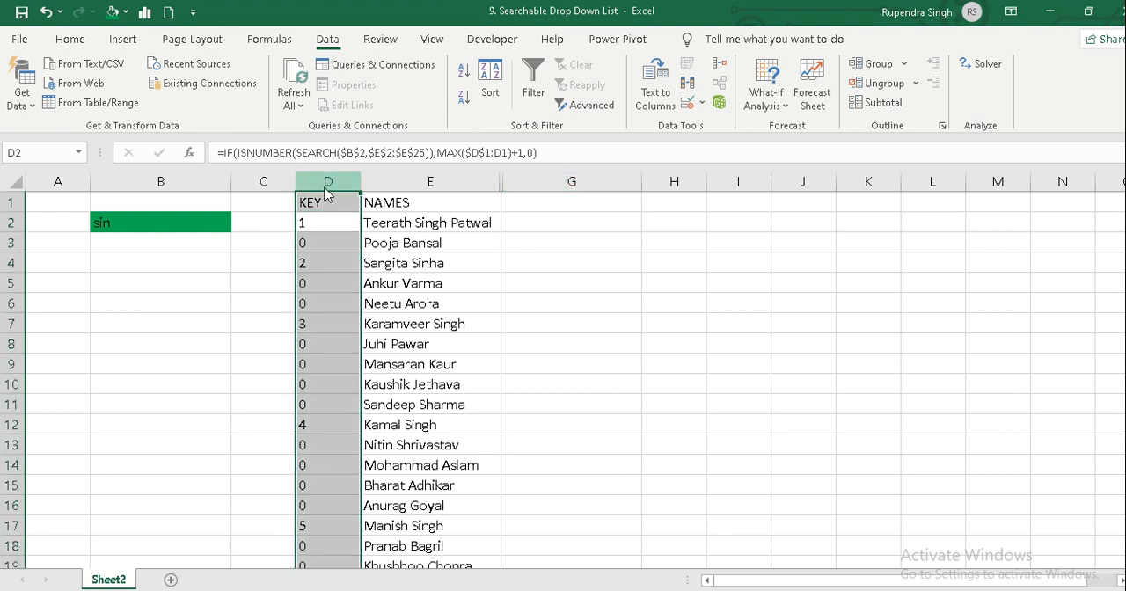
pyautogui.hotkey('ctrl', '0')
pyautogui.press('Left')
pyautogui.press('Left')
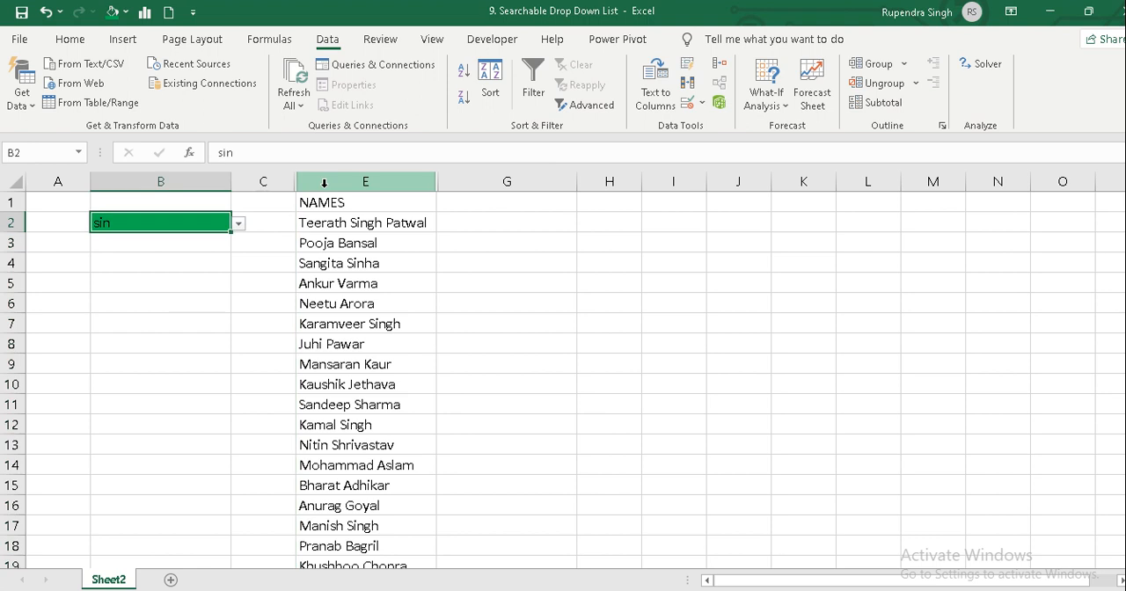
# Undo hiding the KEY and FINAL FORMULA columns and deleting the FORMULA TEST (VL) column.
pyautogui.press('Down')
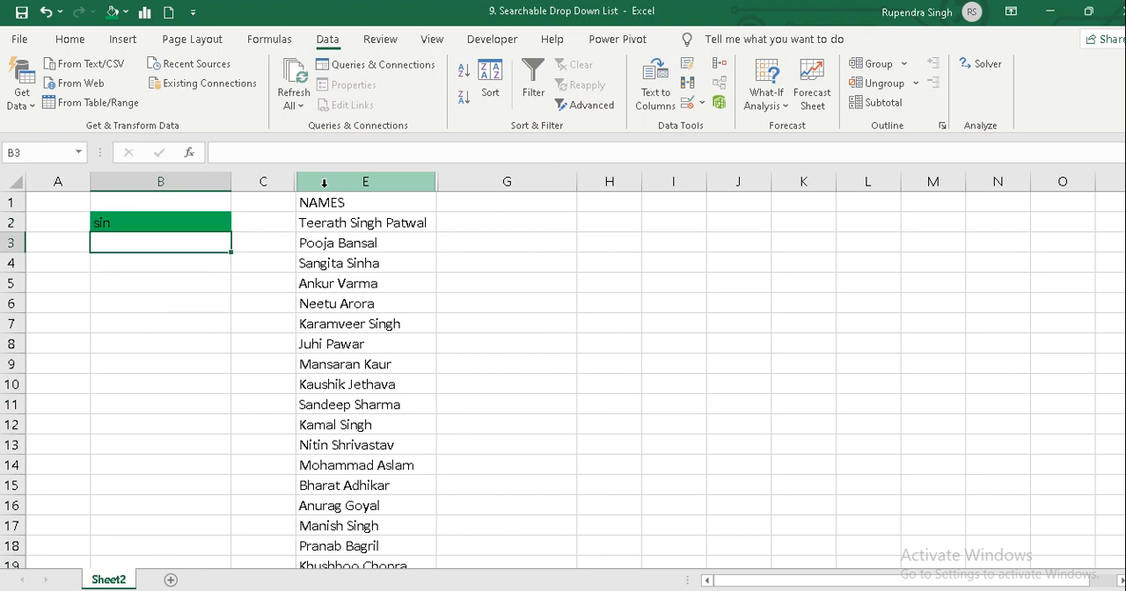
pyautogui.press('Up')
pyautogui.press('Right')
pyautogui.press('Right')
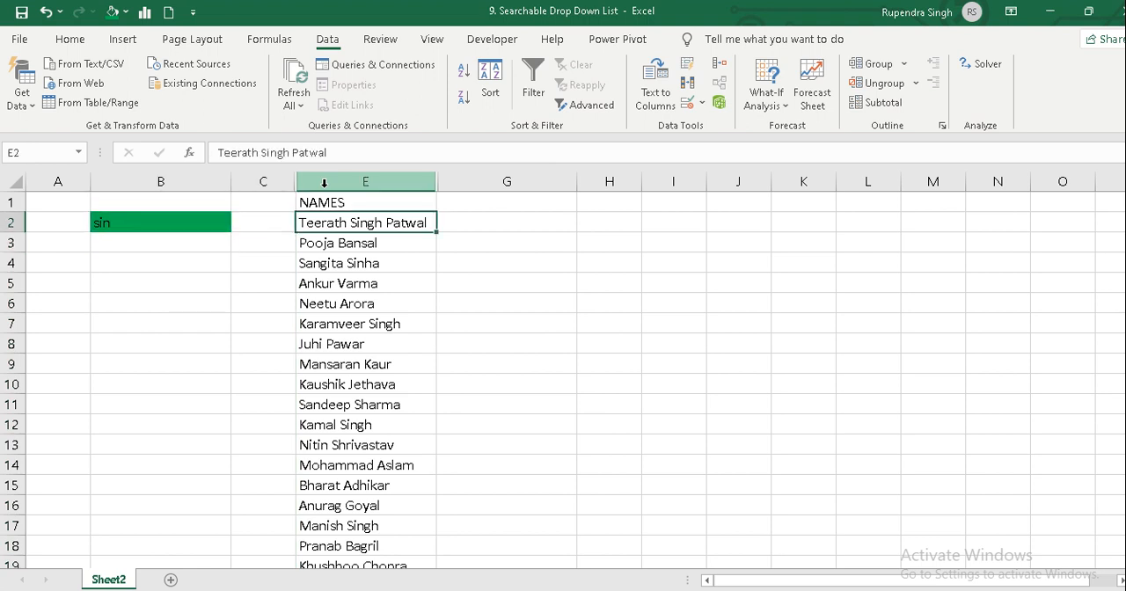
pyautogui.hotkey('ctrl', 'z')
pyautogui.hotkey('ctrl', 'z')
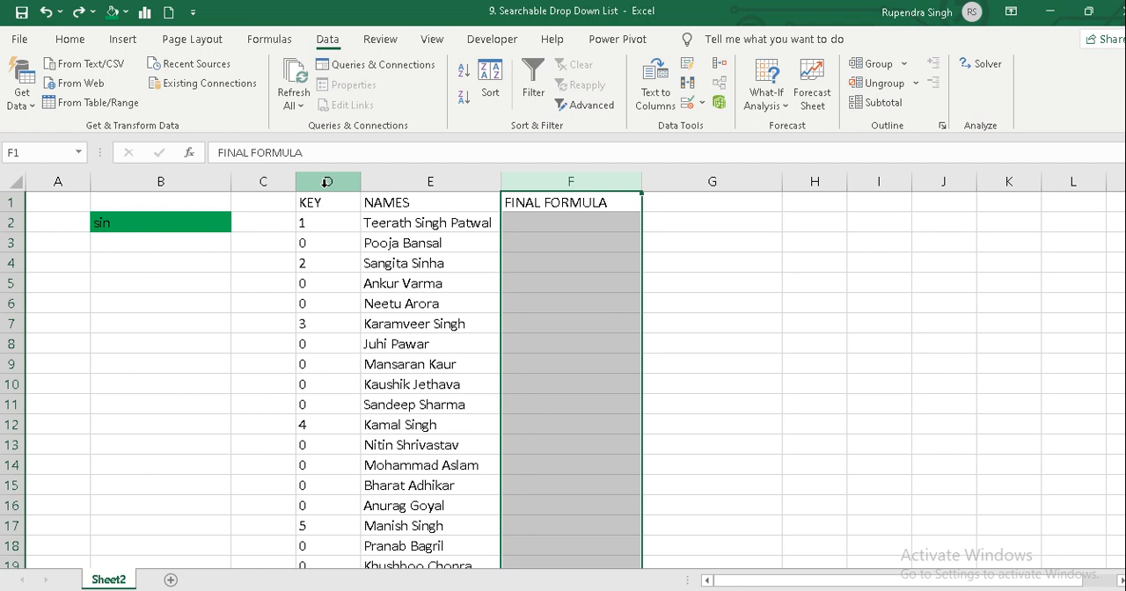
pyautogui.hotkey('ctrl', 'z')
pyautogui.hotkey('ctrl', 'z')
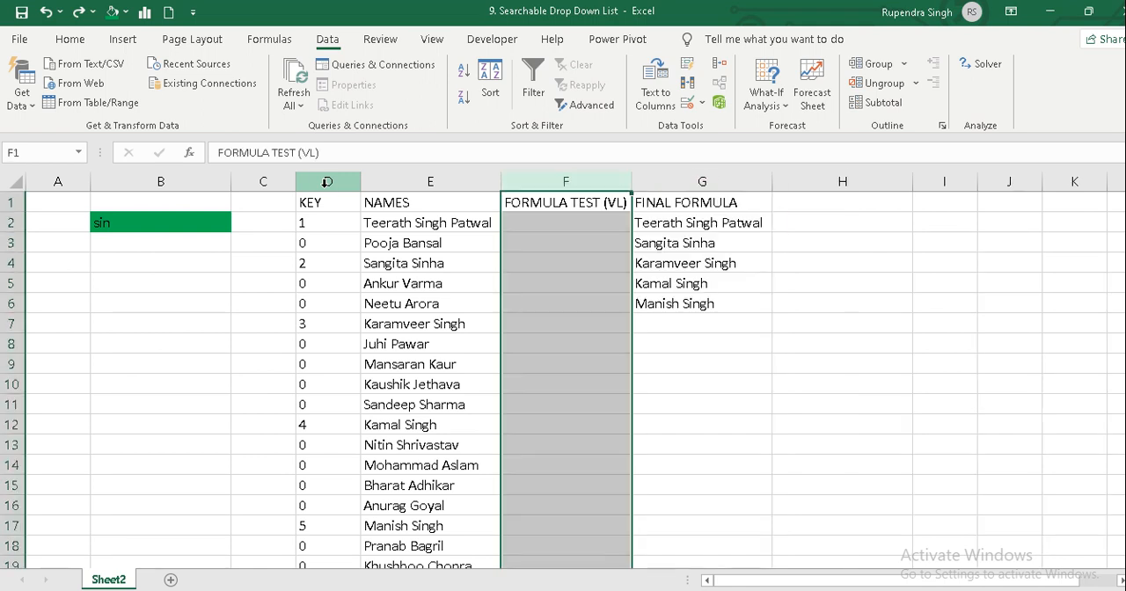
# Recheck the names offered in B2's drop-down list for sin and close it without choosing one.
pyautogui.press('Down')
pyautogui.press('Up')
pyautogui.press('Left')
pyautogui.press('Left')
pyautogui.press('Left')
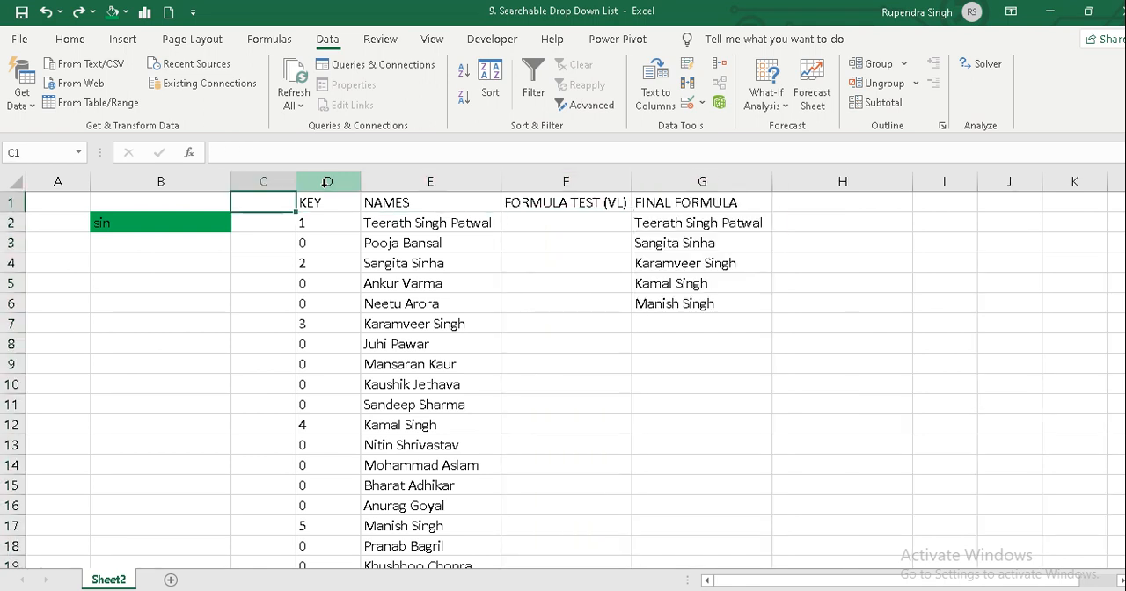
pyautogui.press('Left')
pyautogui.press('Down')
pyautogui.hotkey('alt', 'Down')
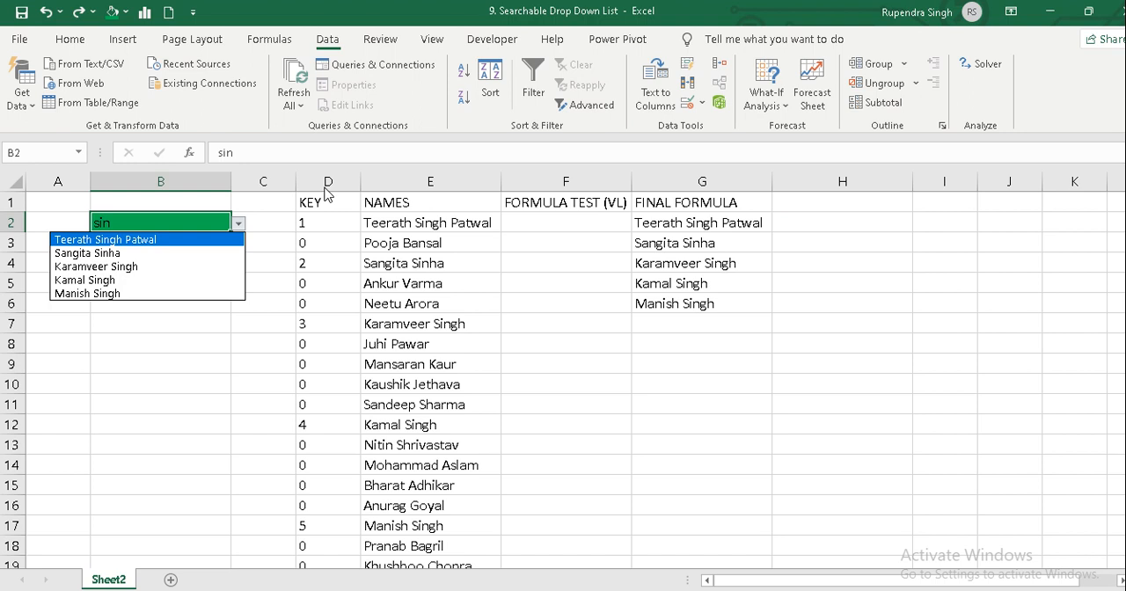
pyautogui.press('Escape')
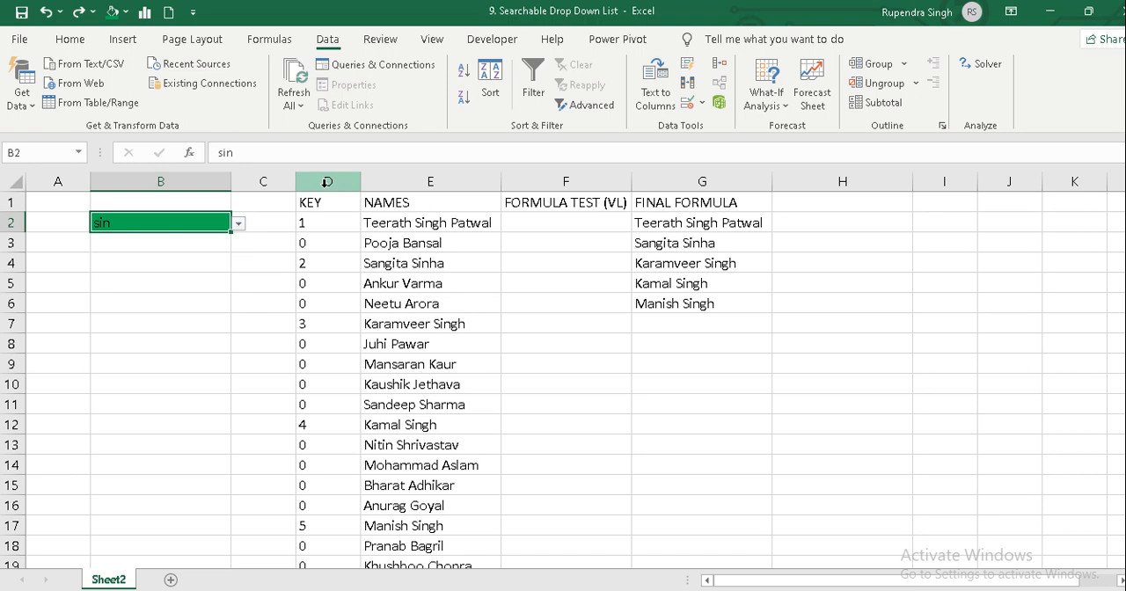
# Examine the helper formulas in the KEY and FINAL FORMULA columns, finishing on G2.
pyautogui.press('Right')
pyautogui.press('Right')
pyautogui.press('Right')
pyautogui.press('Right')
pyautogui.press('Right')
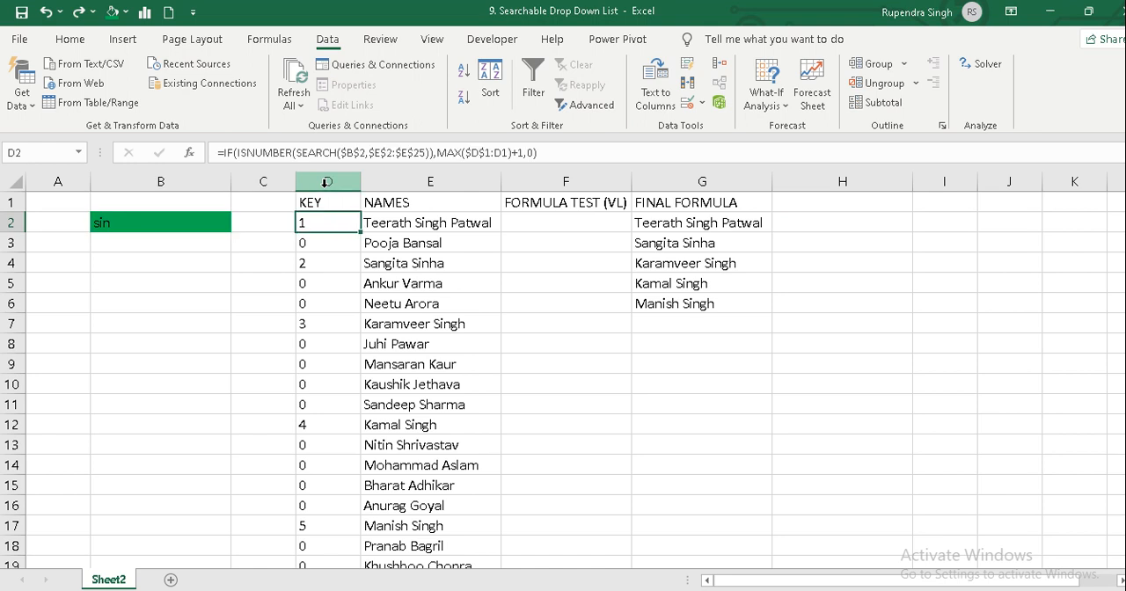
pyautogui.press('Down')
pyautogui.press('Down')
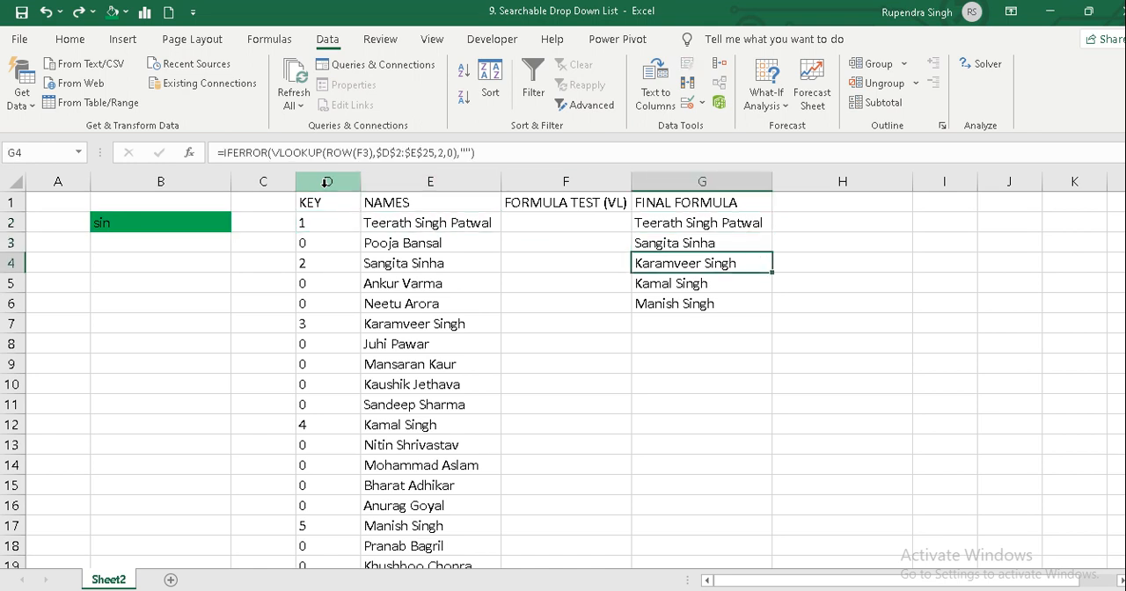
pyautogui.press('Right')
pyautogui.press('Up')
pyautogui.press('Left')
pyautogui.press('Up')
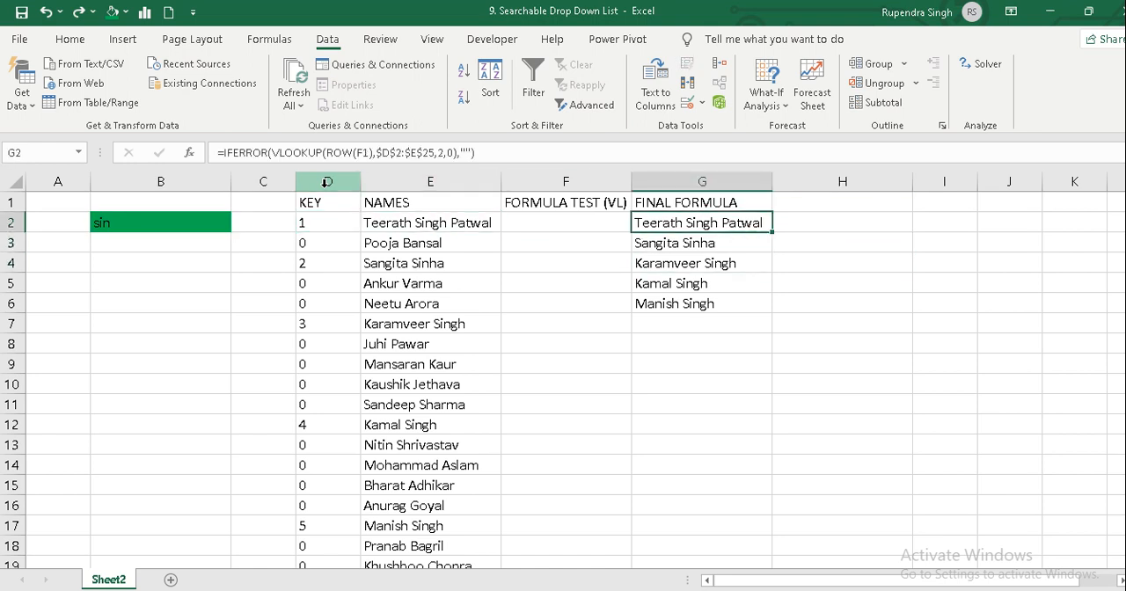